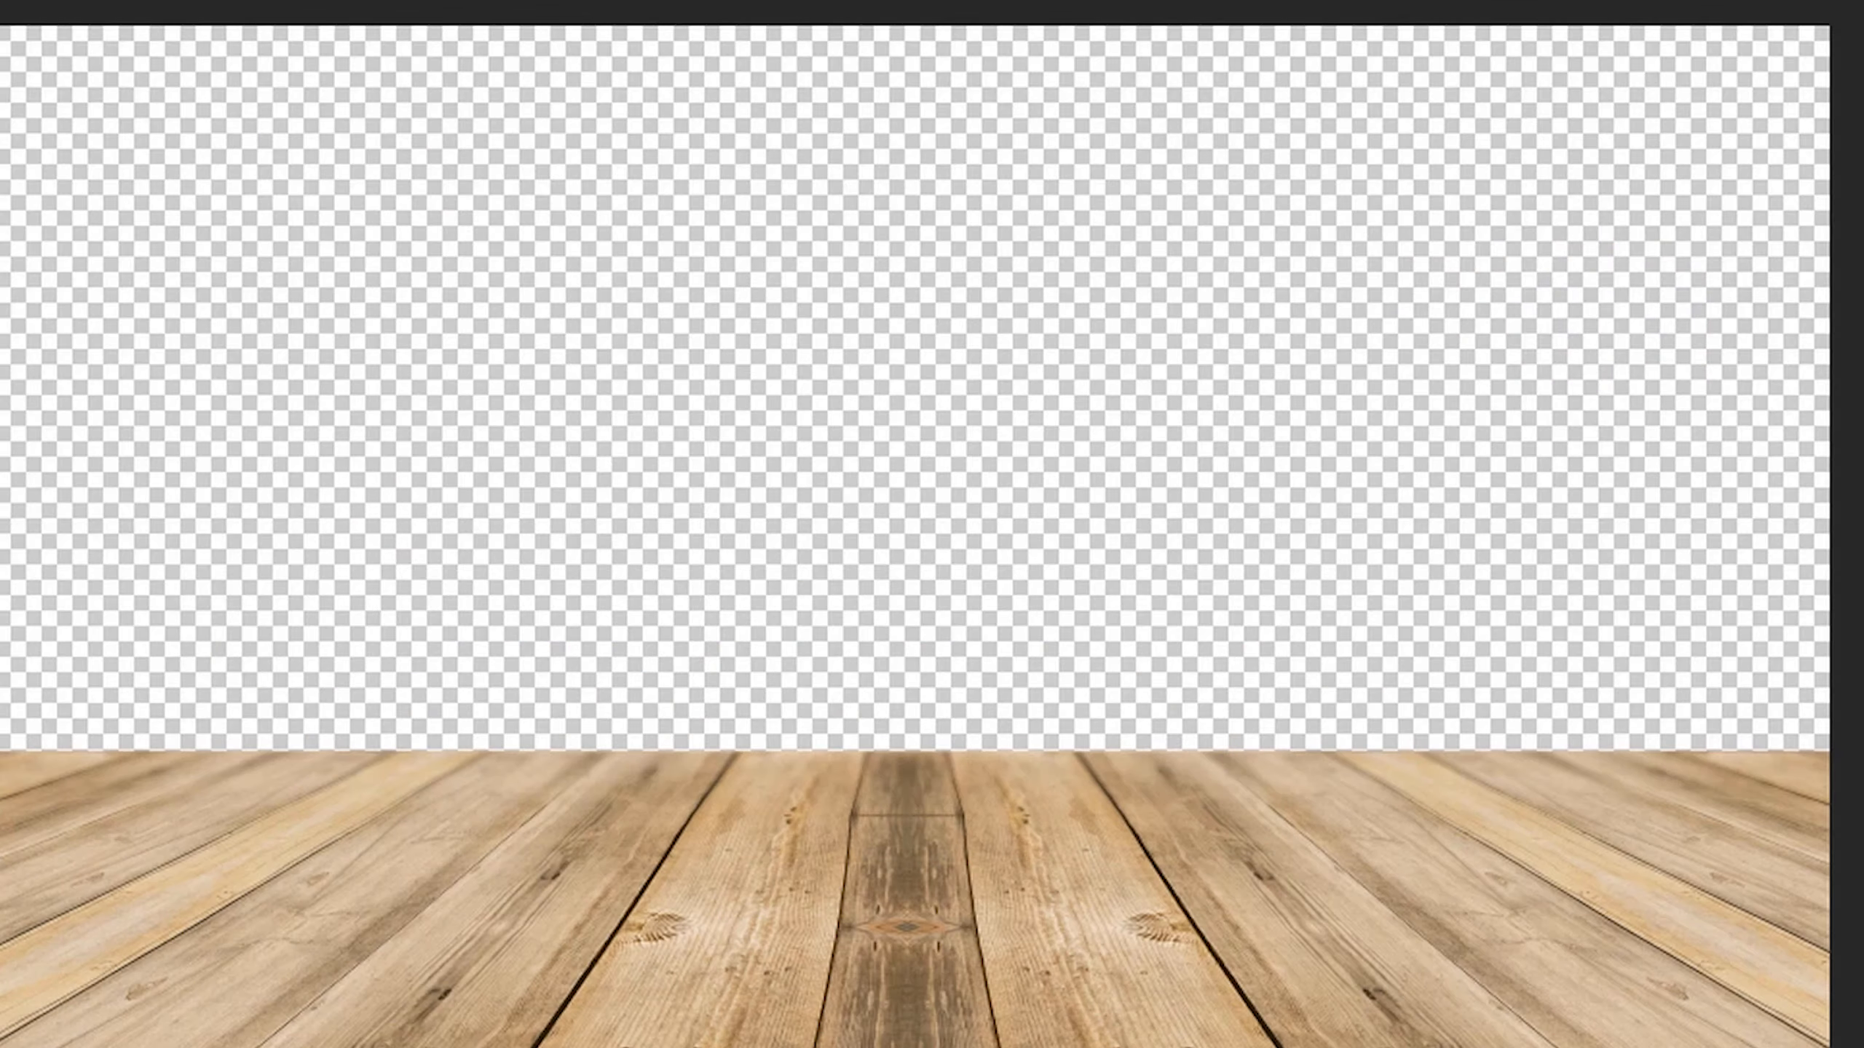
Step: Bring the red apple into the wooden table image and scale it down slightly so it stands on the planks
{"action": "left_click_drag", "start_coordinate": [910, 587], "coordinate": [732, 632]}
{"action": "key", "text": "ctrl+t"}
{"action": "left_click_drag", "start_coordinate": [1062, 175], "coordinate": [1032, 230]}
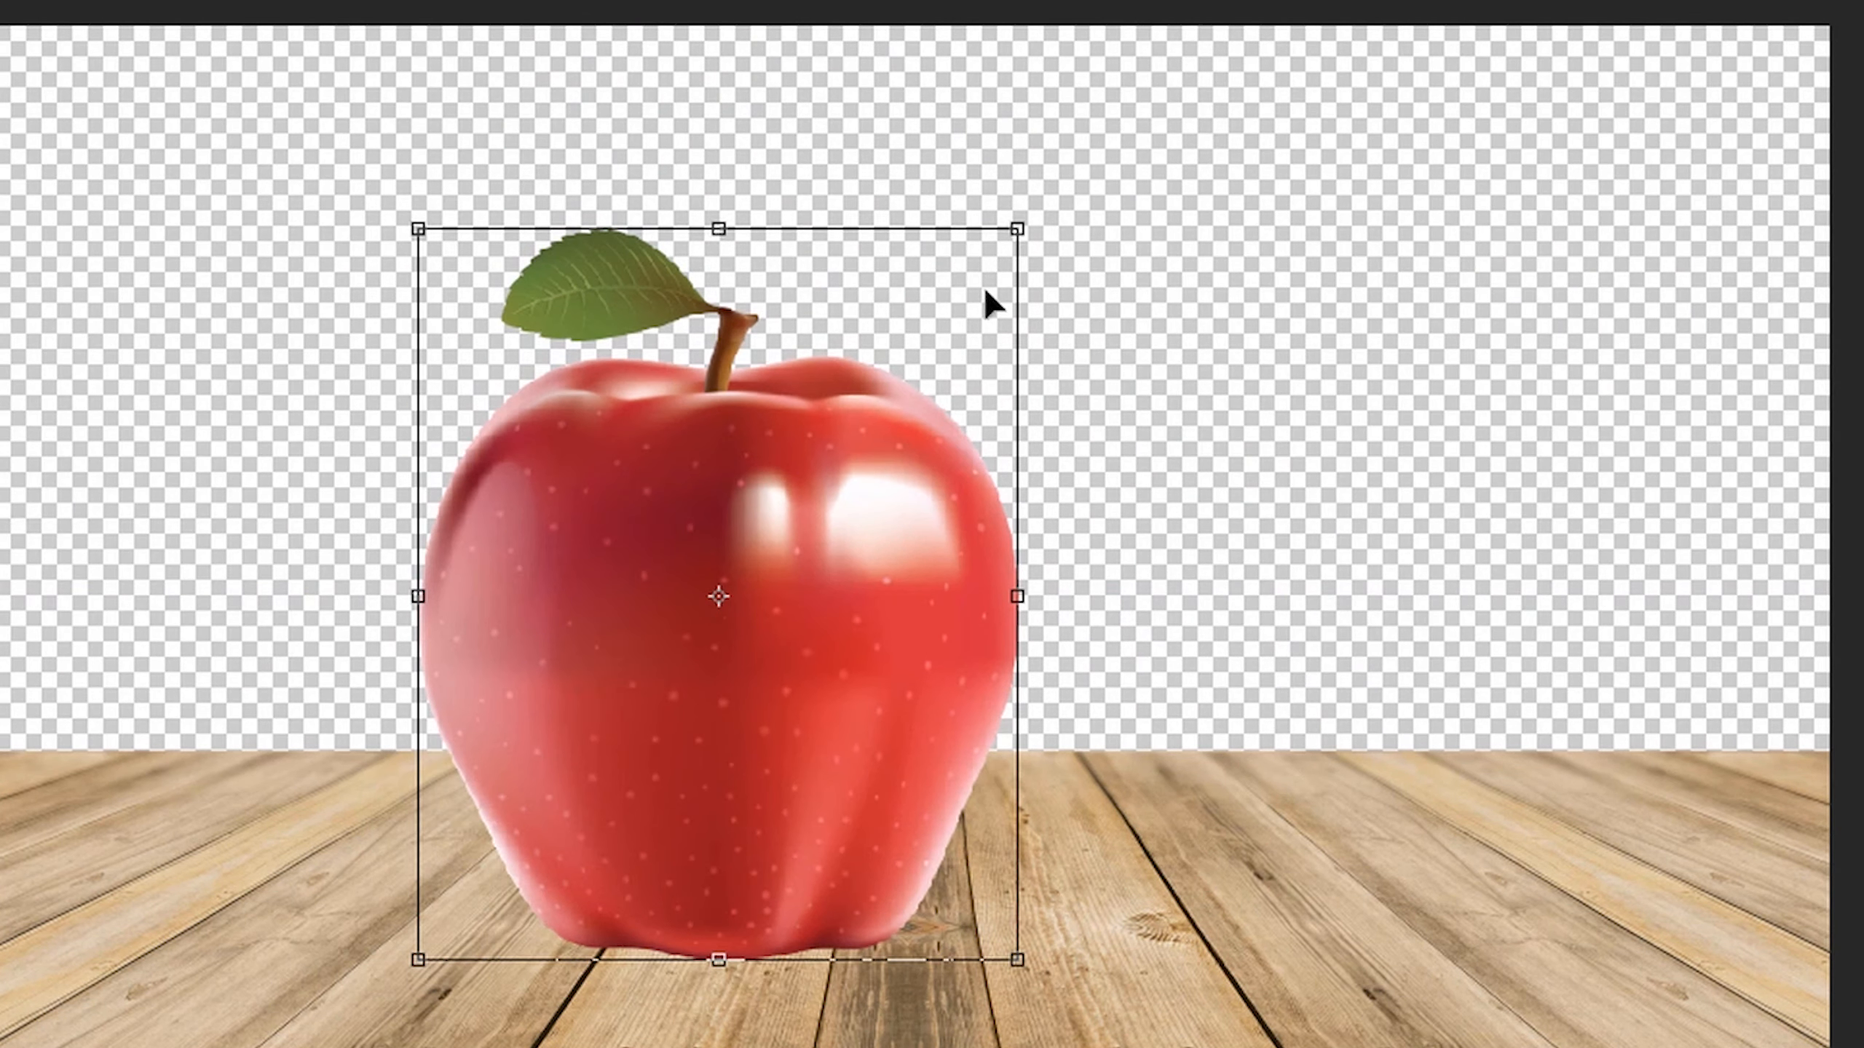
{"action": "key", "text": "Return"}
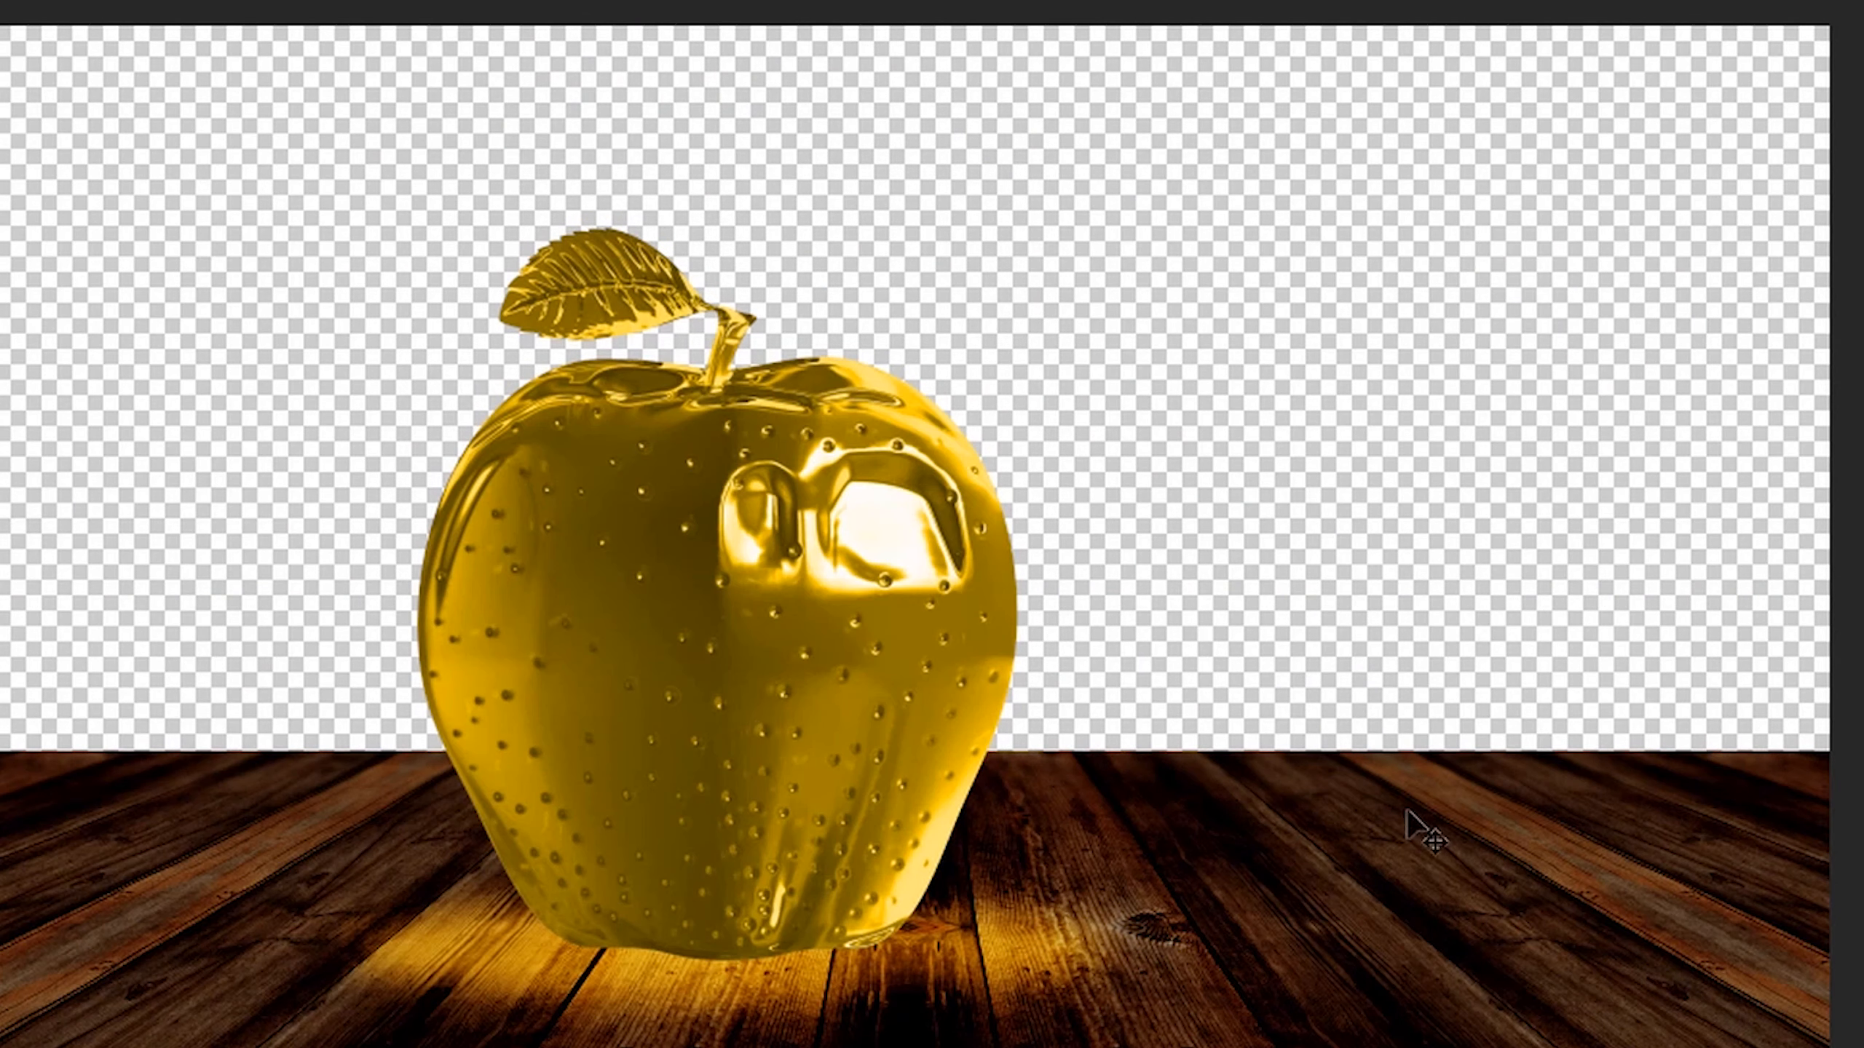
Step: Choose the Curves 1 layer under the golden apple and nudge the apple slightly down and to the left
{"action": "right_click", "coordinate": [754, 725]}
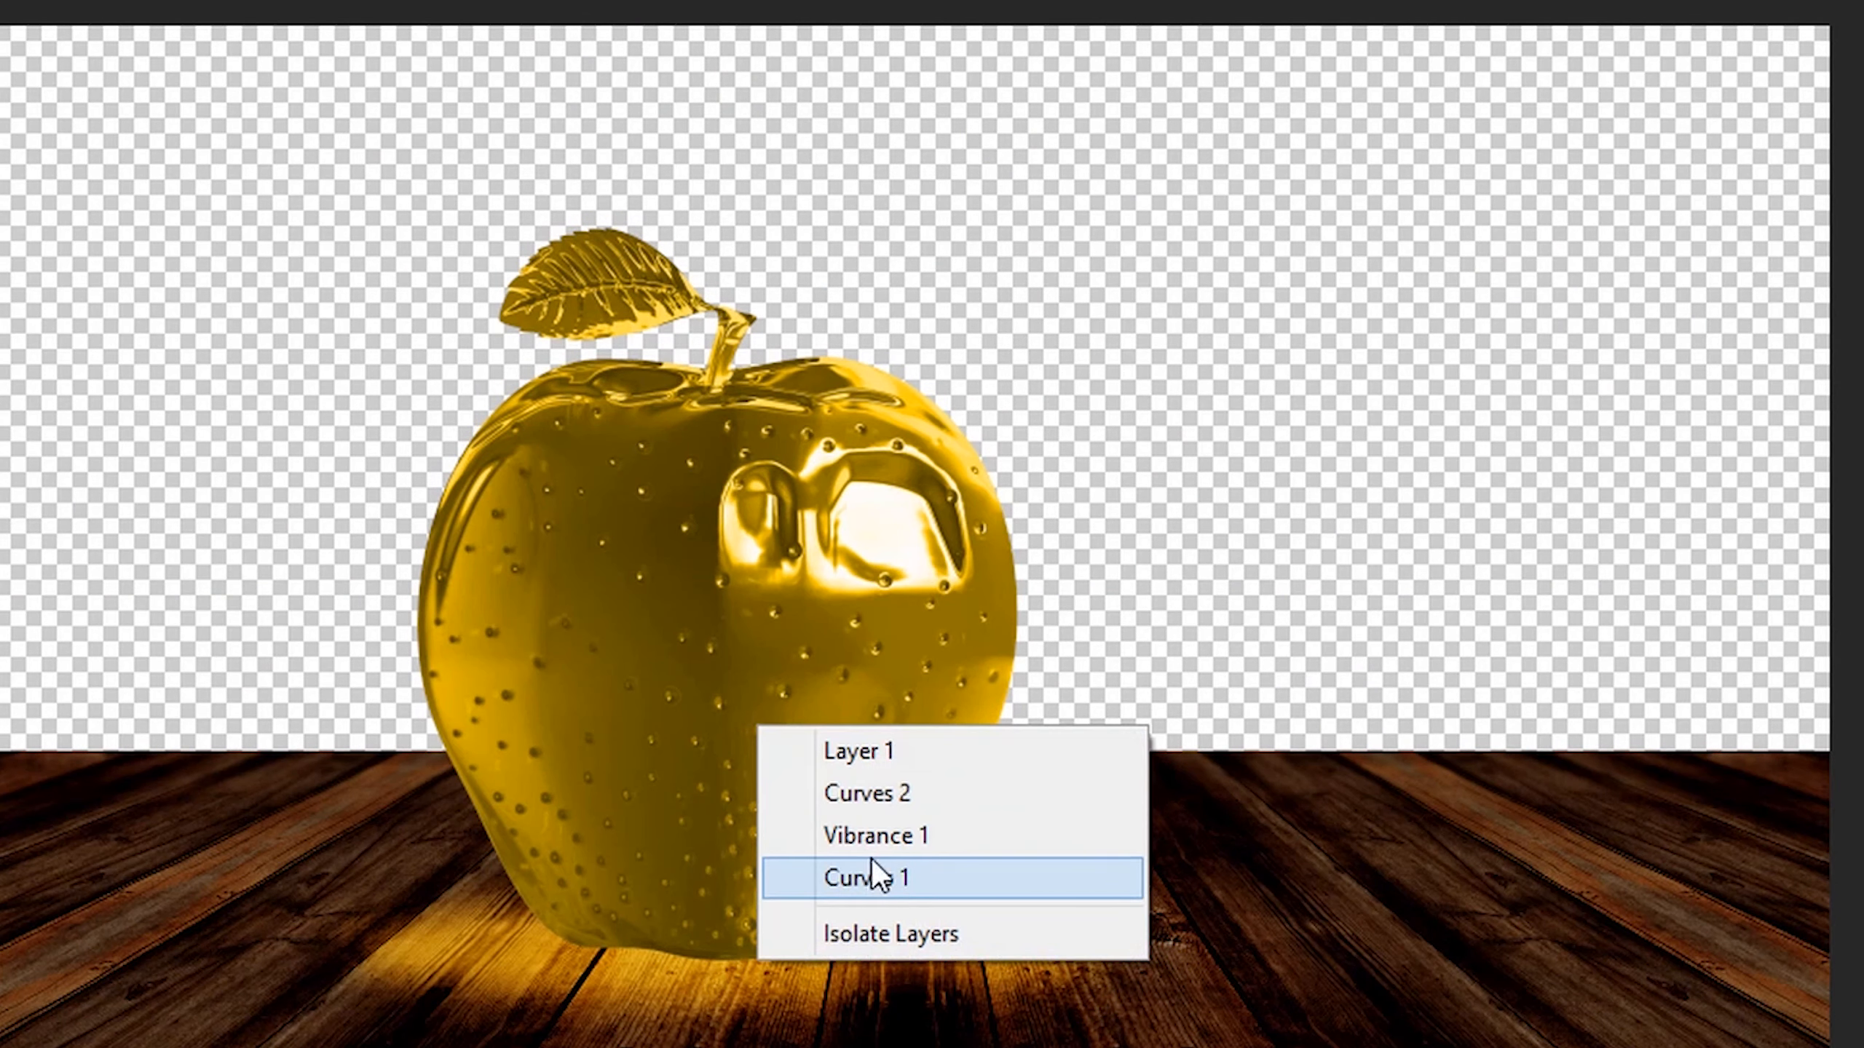
{"action": "left_click", "coordinate": [766, 878]}
{"action": "left_click_drag", "start_coordinate": [825, 731], "coordinate": [807, 758]}
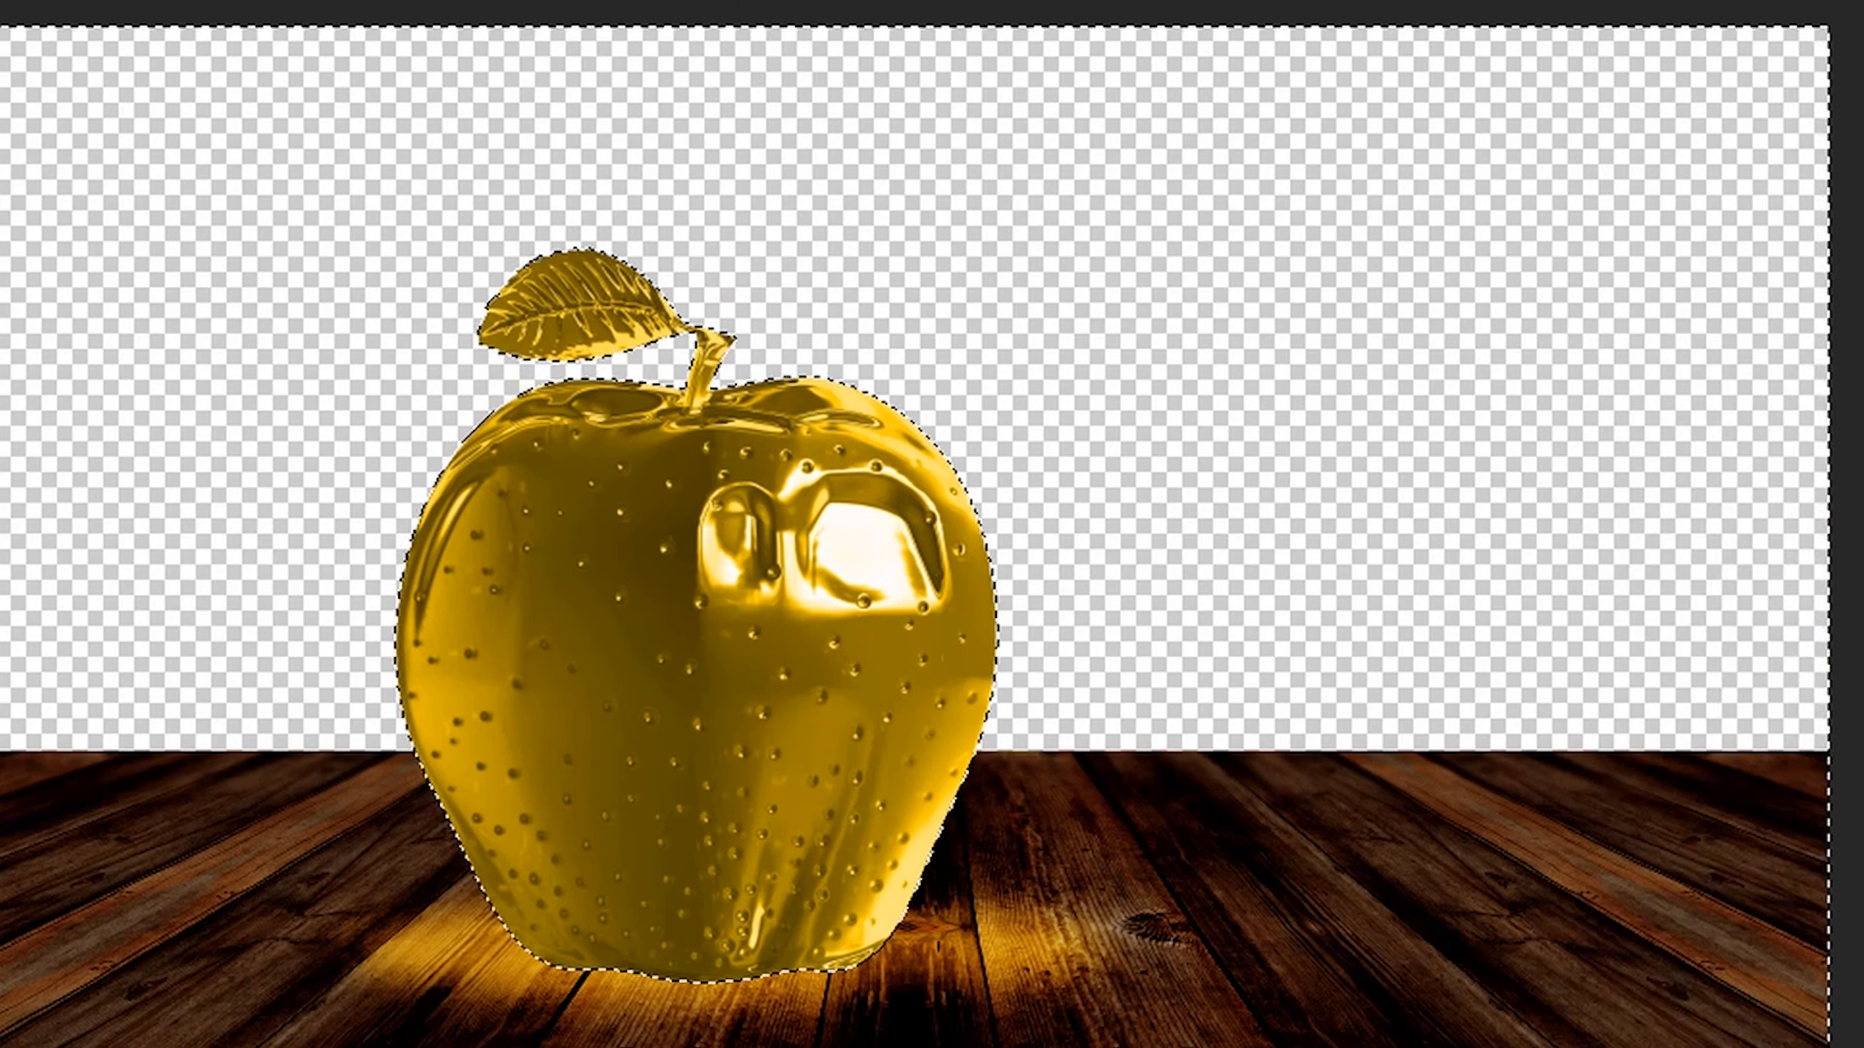
Step: Paint a dark contact shadow around the apple's base outside its selection, and accept the dark blue colour for the radial gradient background
{"action": "key", "text": "ctrl+shift+i"}
{"action": "mouse_move", "coordinate": [608, 953]}
{"action": "left_mouse_down"}
{"action": "mouse_move", "coordinate": [840, 950]}
{"action": "mouse_move", "coordinate": [569, 947]}
{"action": "mouse_move", "coordinate": [827, 937]}
{"action": "left_mouse_up"}
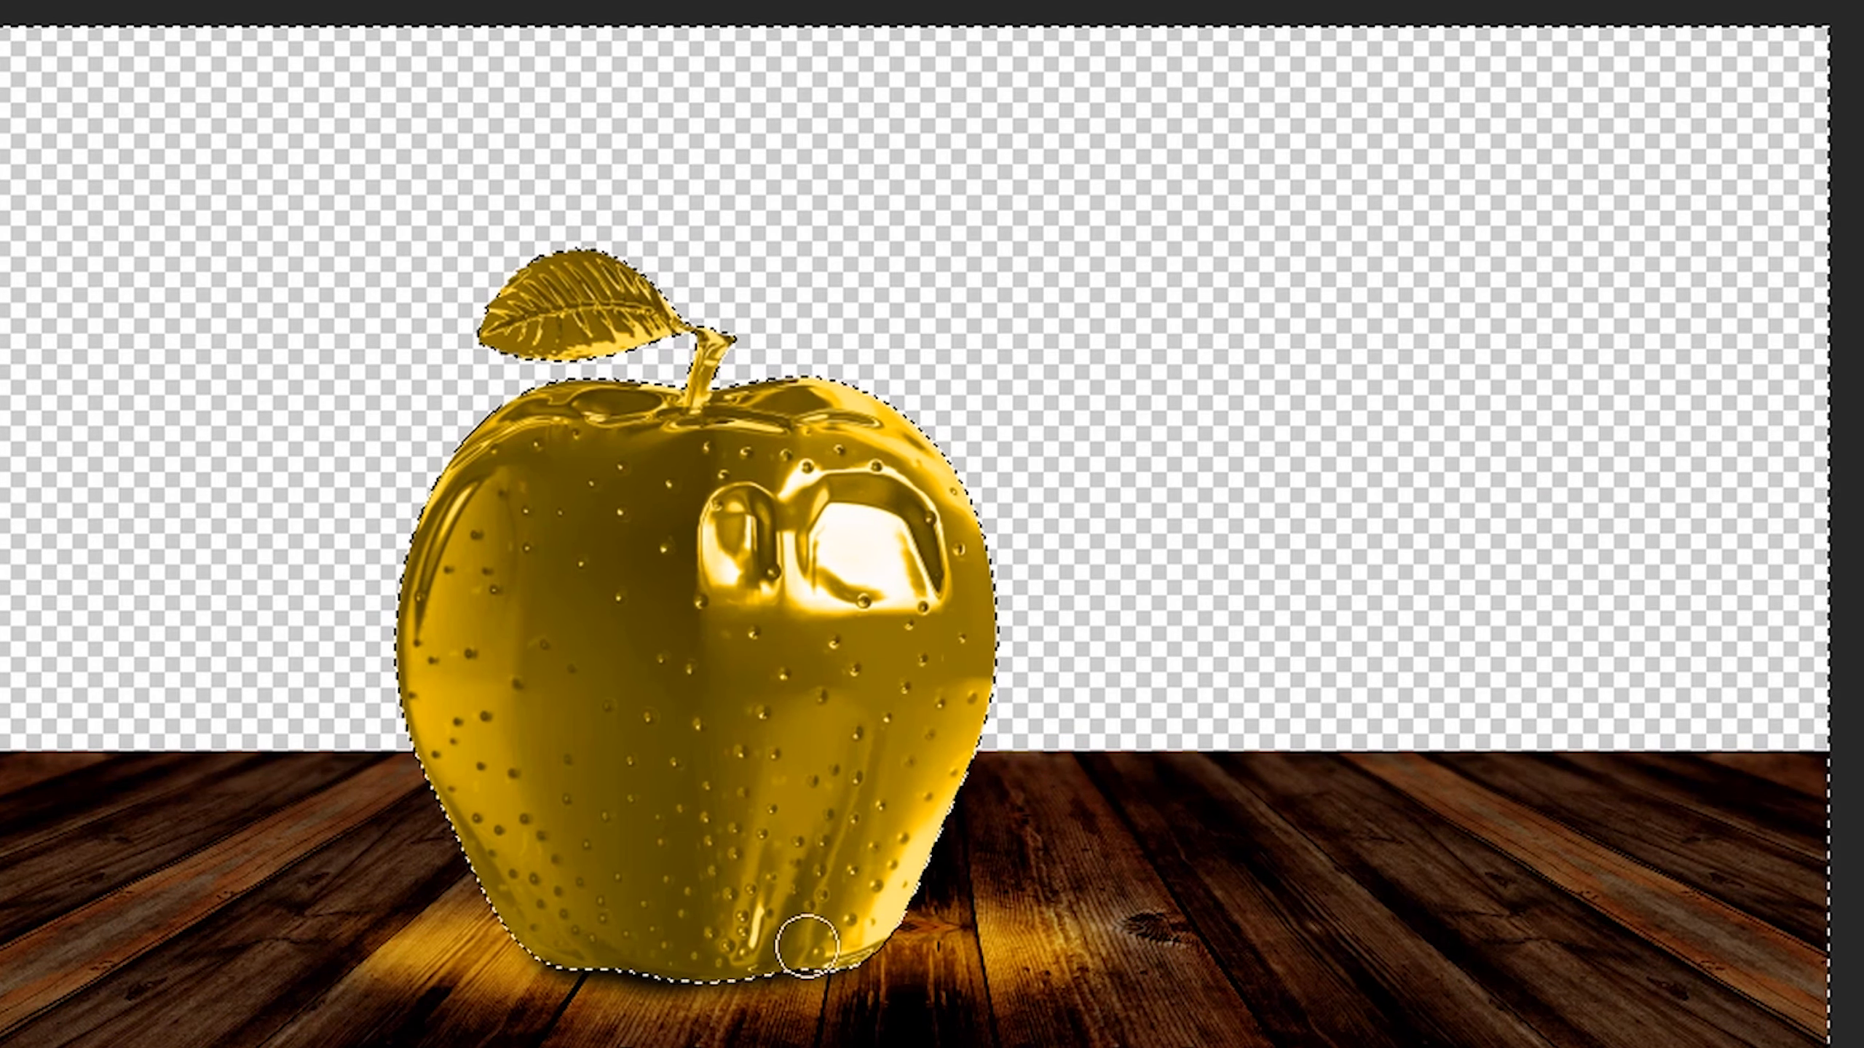
{"action": "key", "text": "ctrl+d"}
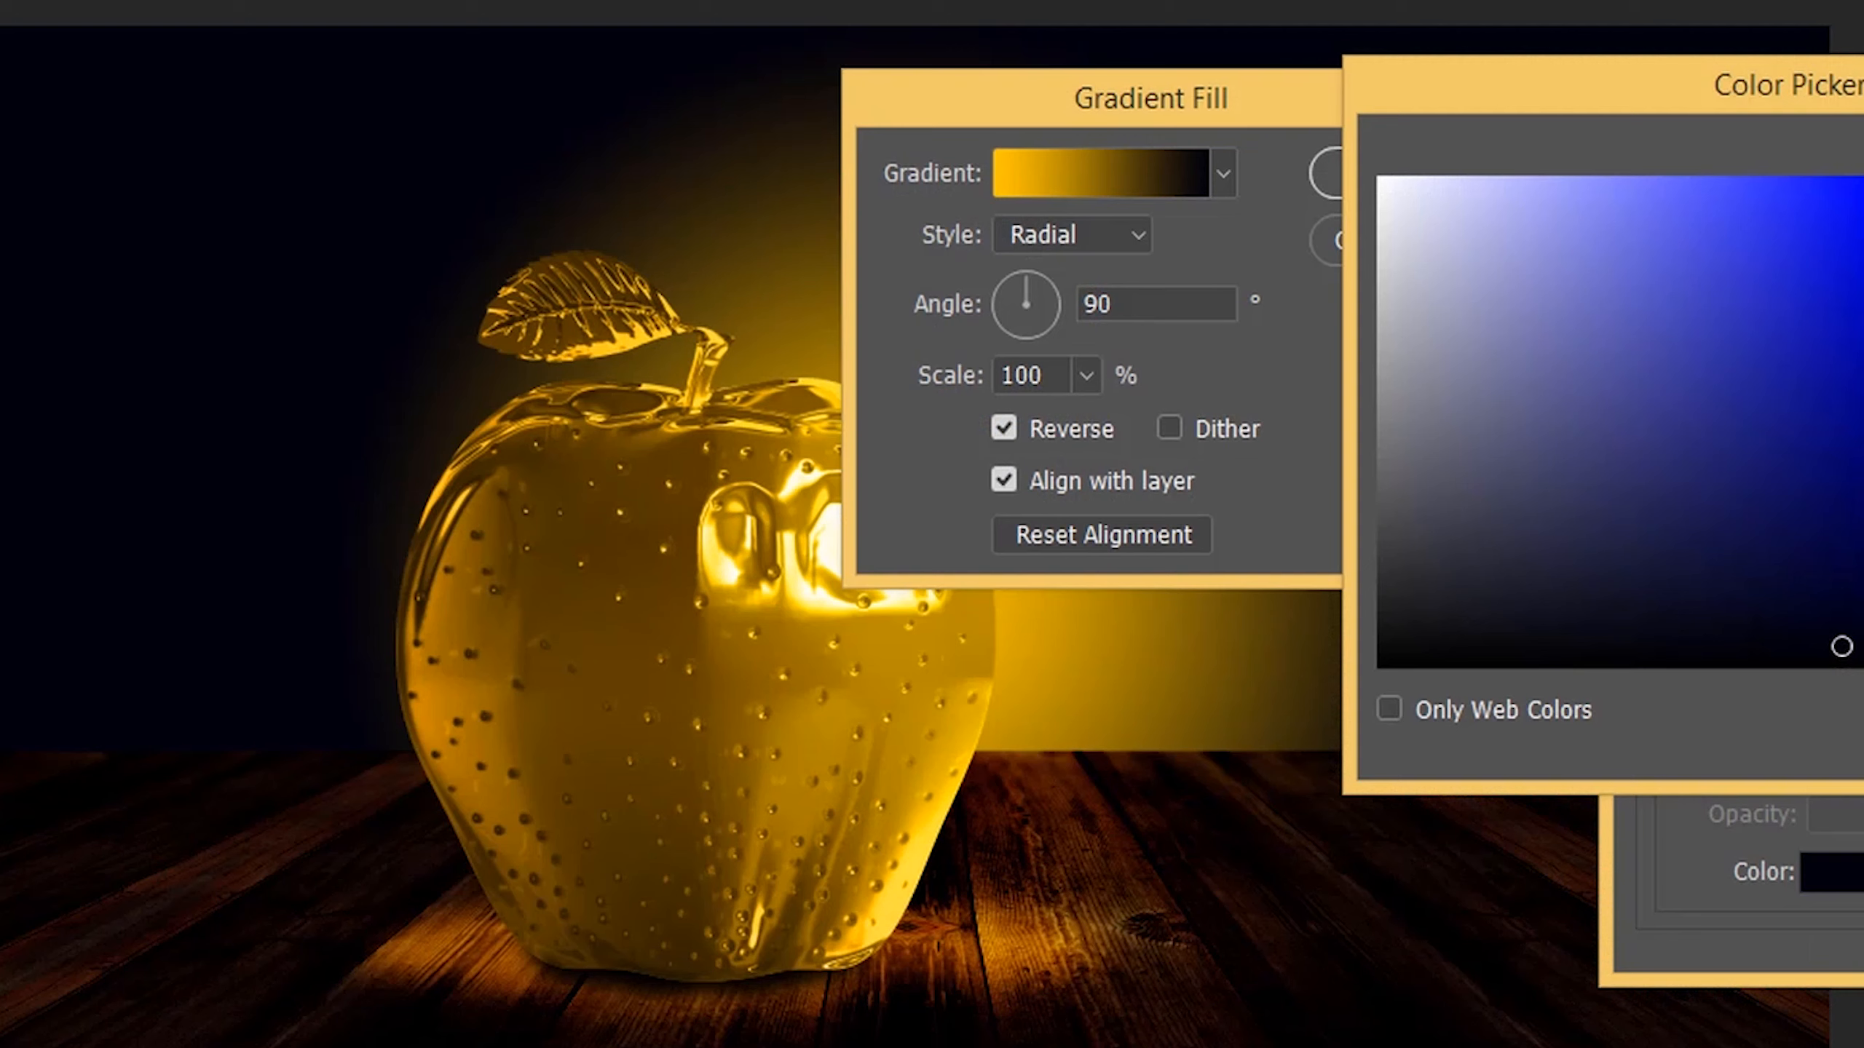
{"action": "key", "text": "Return"}
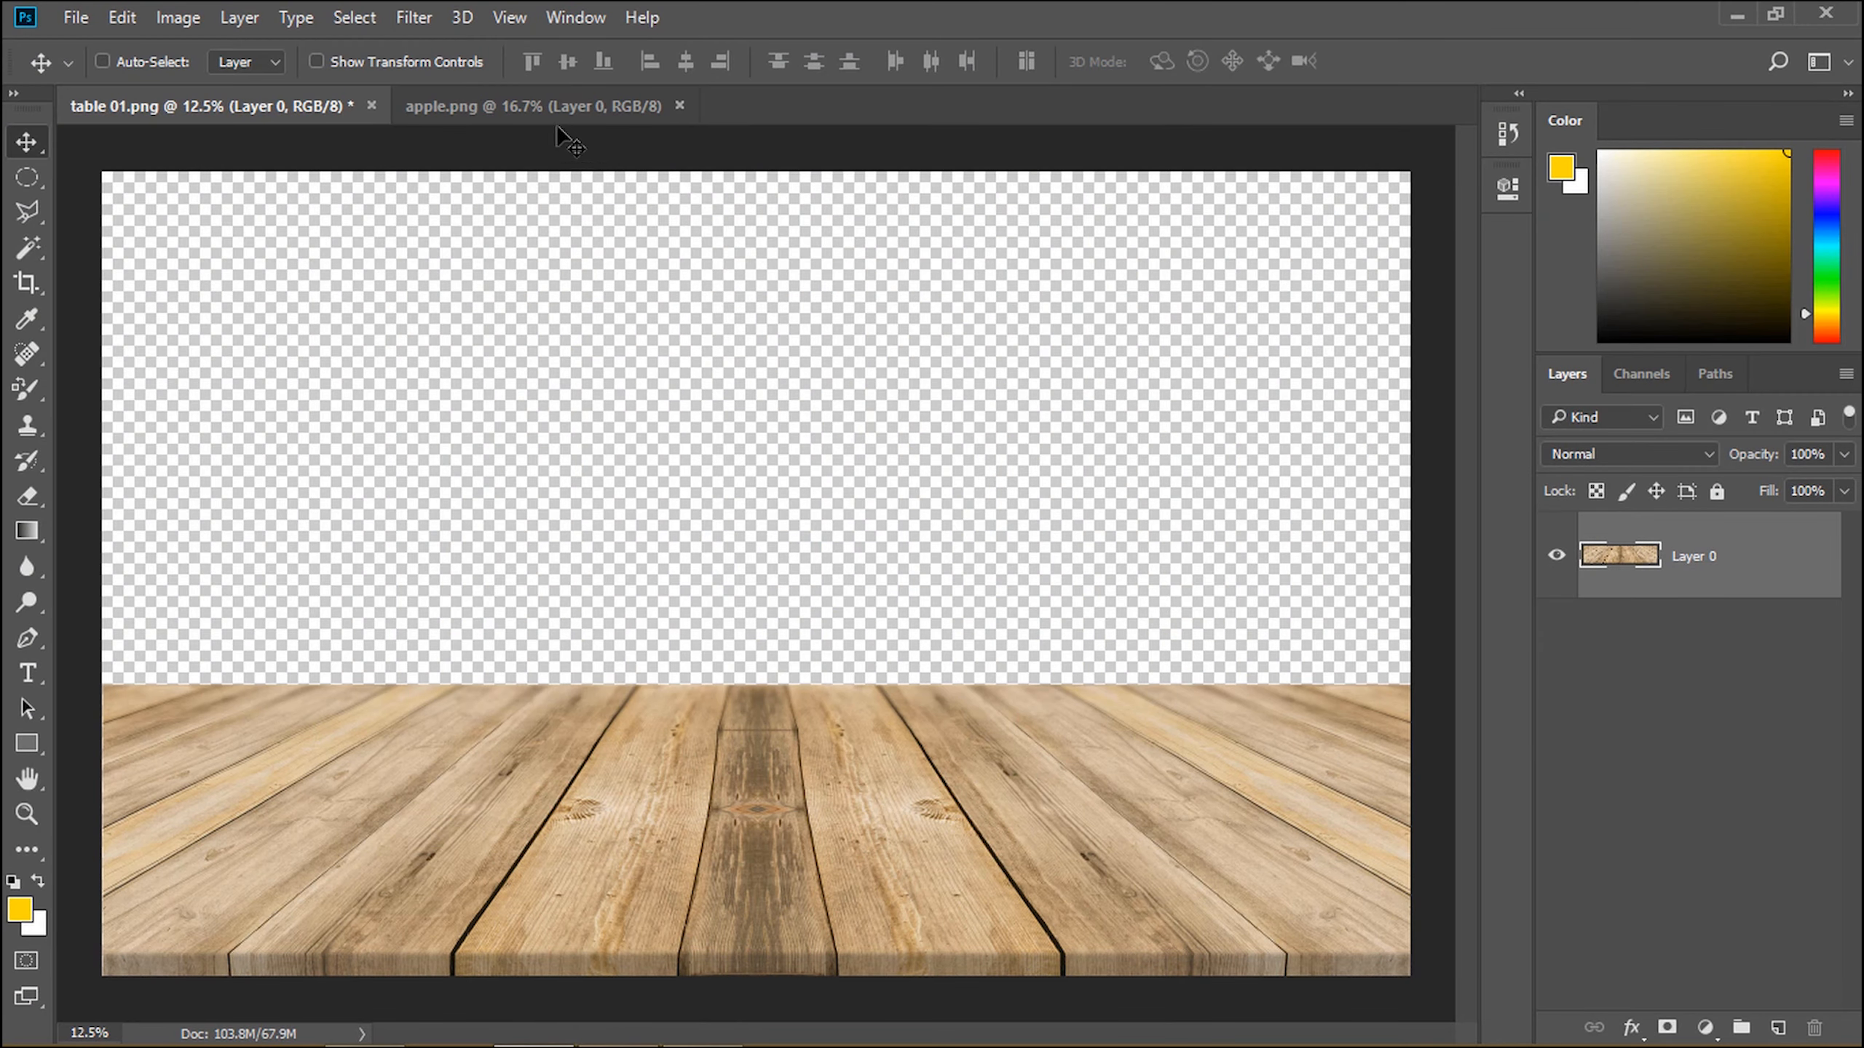
Step: Bring the apple from apple.png onto the table image, left of centre, and scale it to about 87% of its size
{"action": "left_click", "coordinate": [579, 107]}
{"action": "left_click_drag", "start_coordinate": [868, 583], "coordinate": [632, 599]}
{"action": "key", "text": "ctrl+t"}
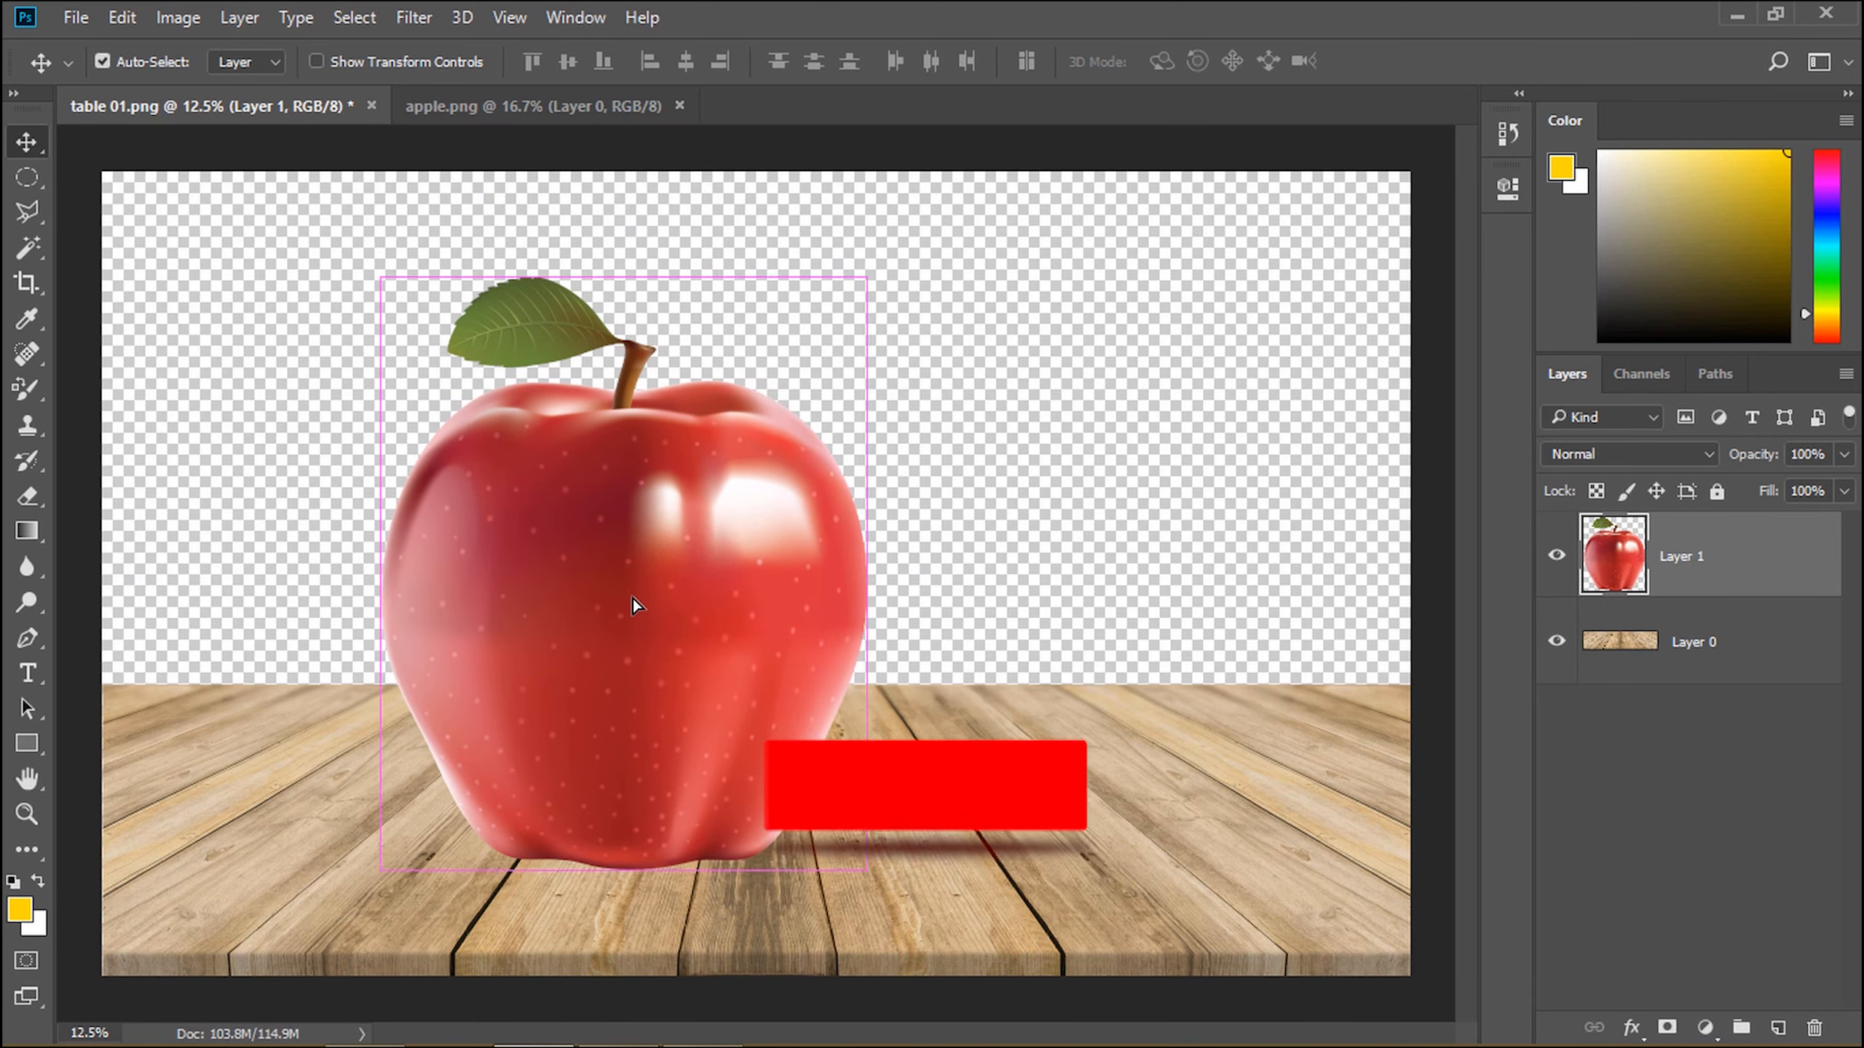
{"action": "left_click_drag", "start_coordinate": [865, 278], "coordinate": [846, 316]}
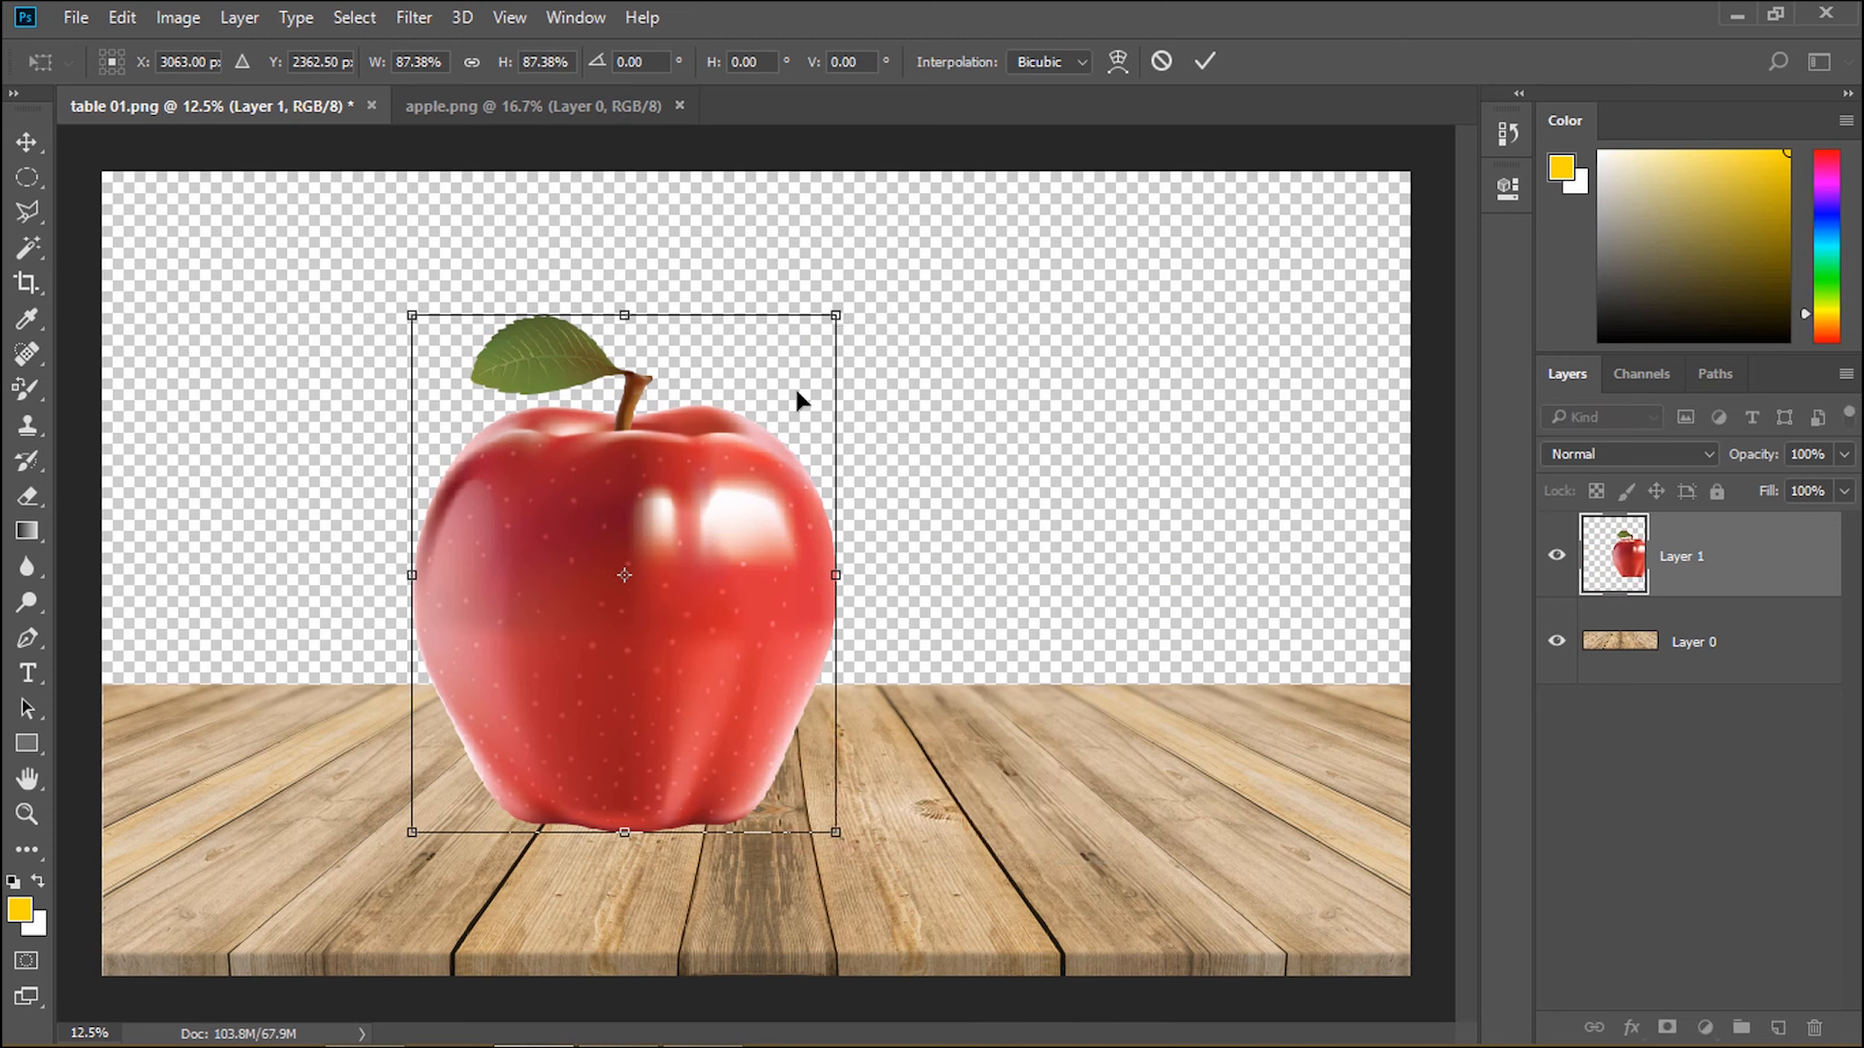
{"action": "key", "text": "Return"}
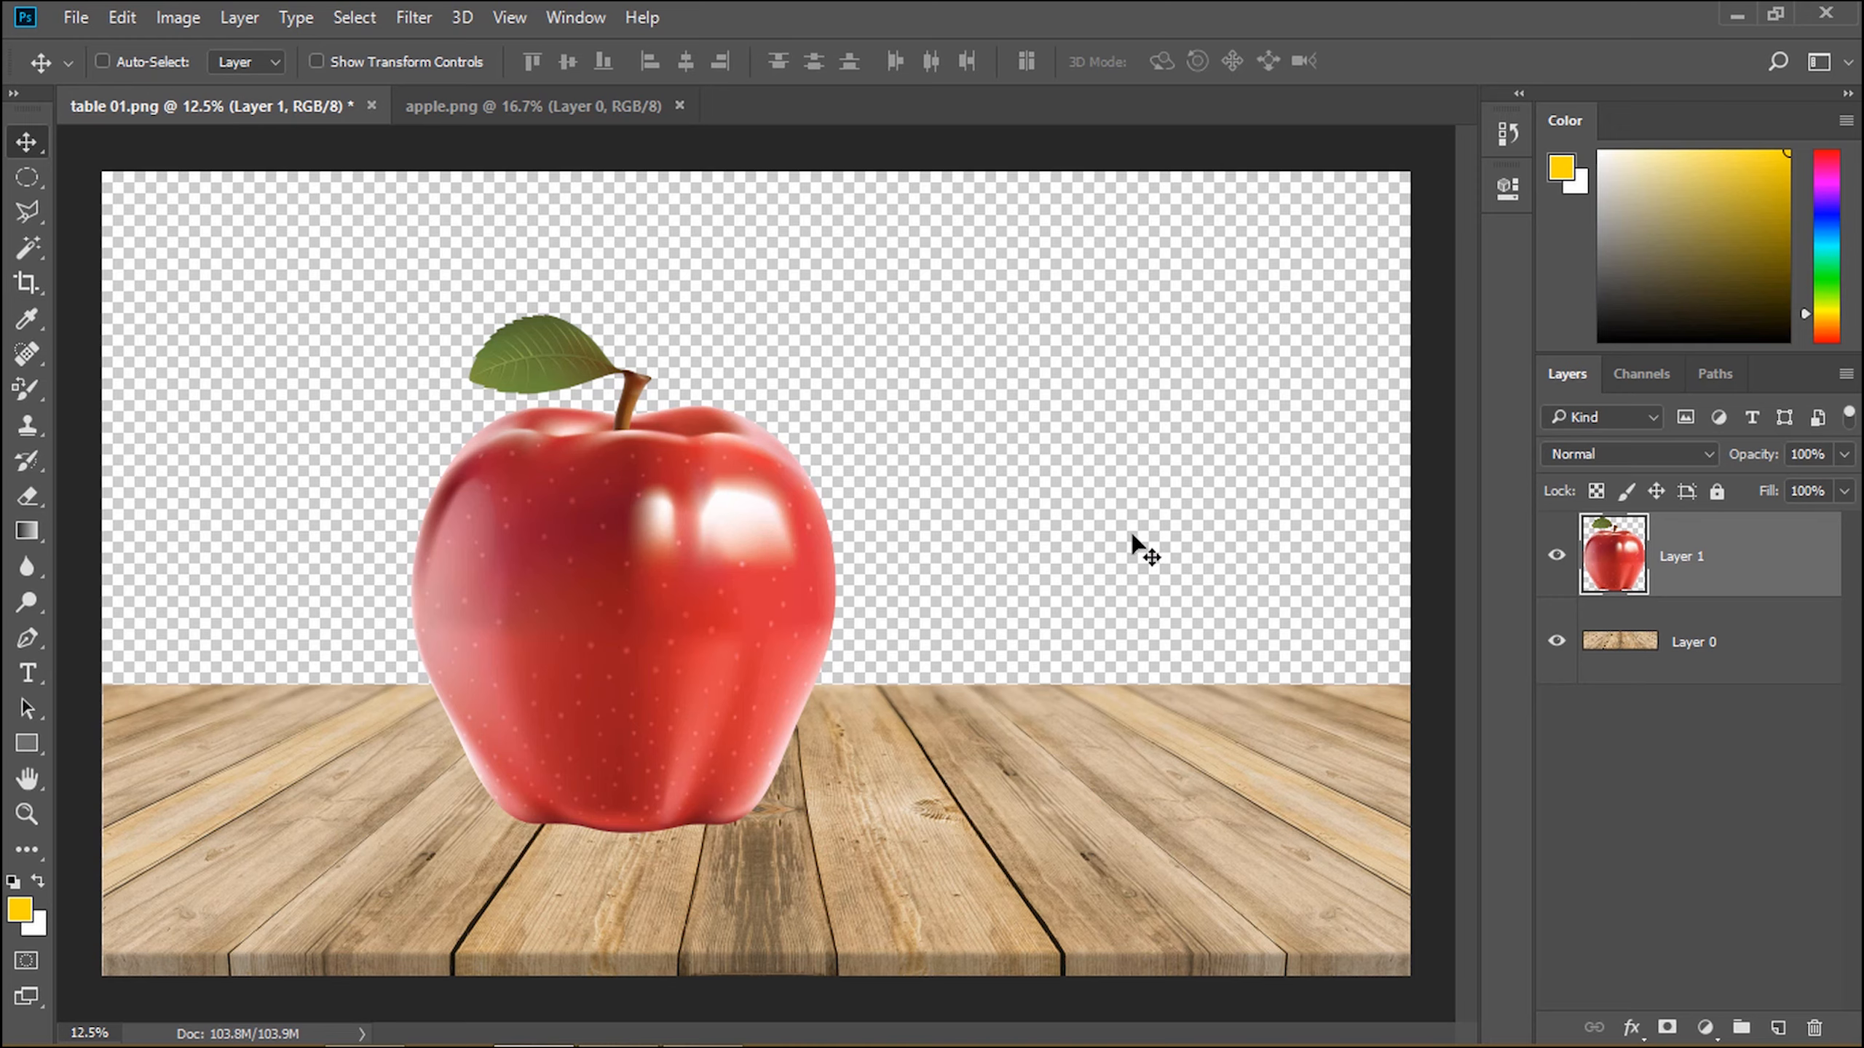
Step: Apply the Filter Gallery's Chrome sketch filter to the apple with Detail 0 and Smoothness 10
{"action": "left_click", "coordinate": [407, 19]}
{"action": "left_click", "coordinate": [481, 122]}
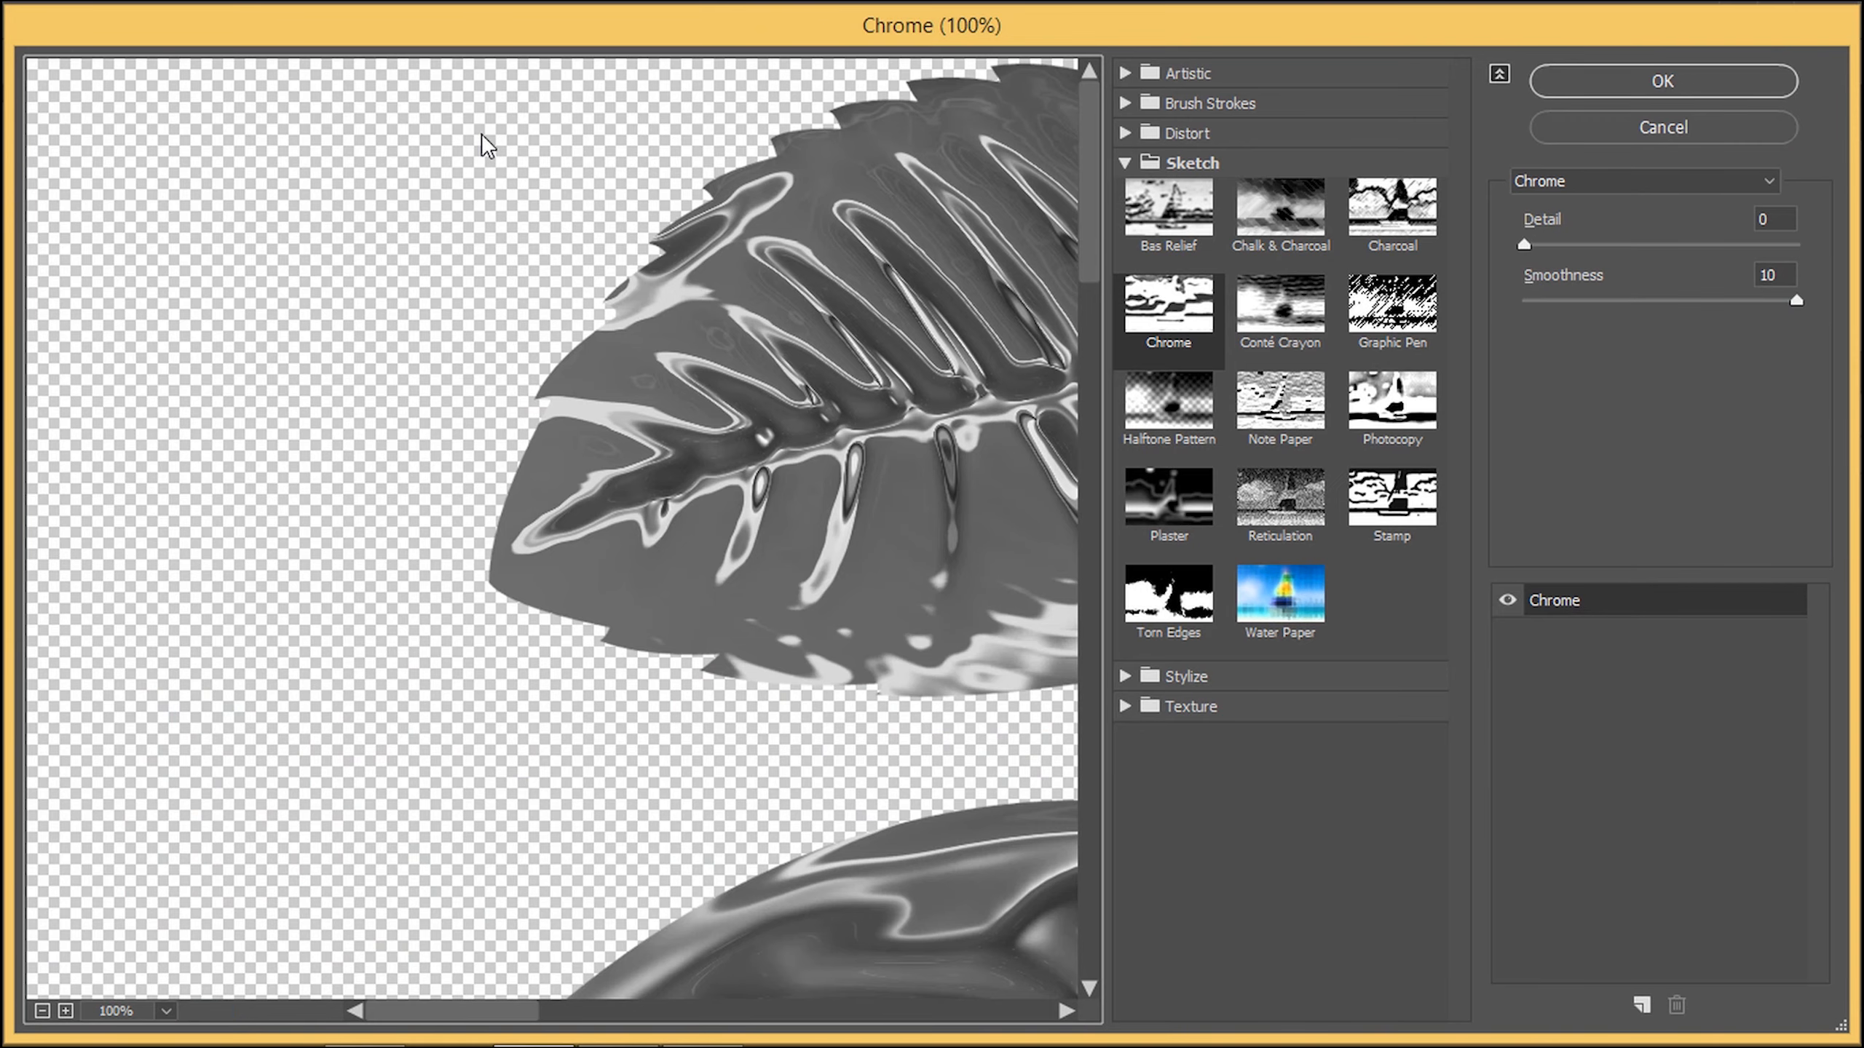
{"action": "left_click", "coordinate": [41, 1014]}
{"action": "left_click", "coordinate": [41, 1013]}
{"action": "left_click", "coordinate": [41, 1013]}
{"action": "left_click", "coordinate": [41, 1013]}
{"action": "left_click", "coordinate": [41, 1013]}
{"action": "left_click", "coordinate": [41, 1013]}
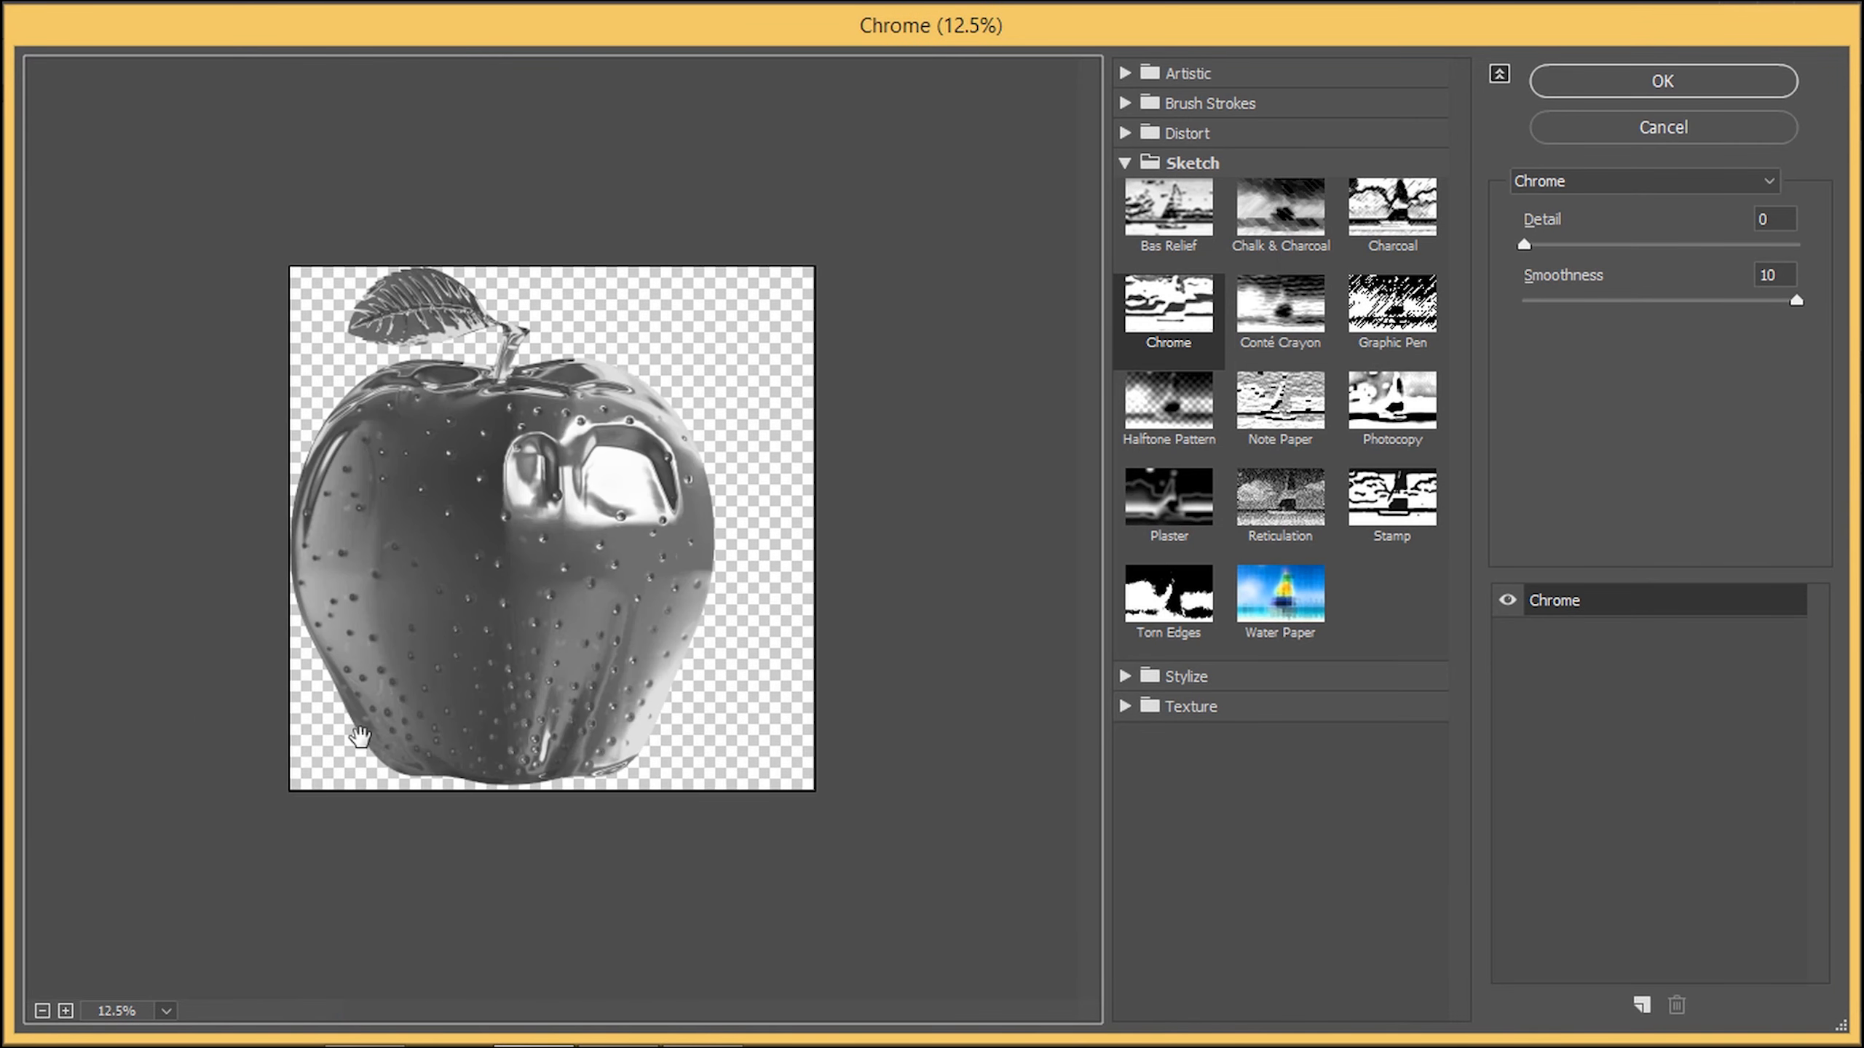
{"action": "left_click", "coordinate": [1571, 181]}
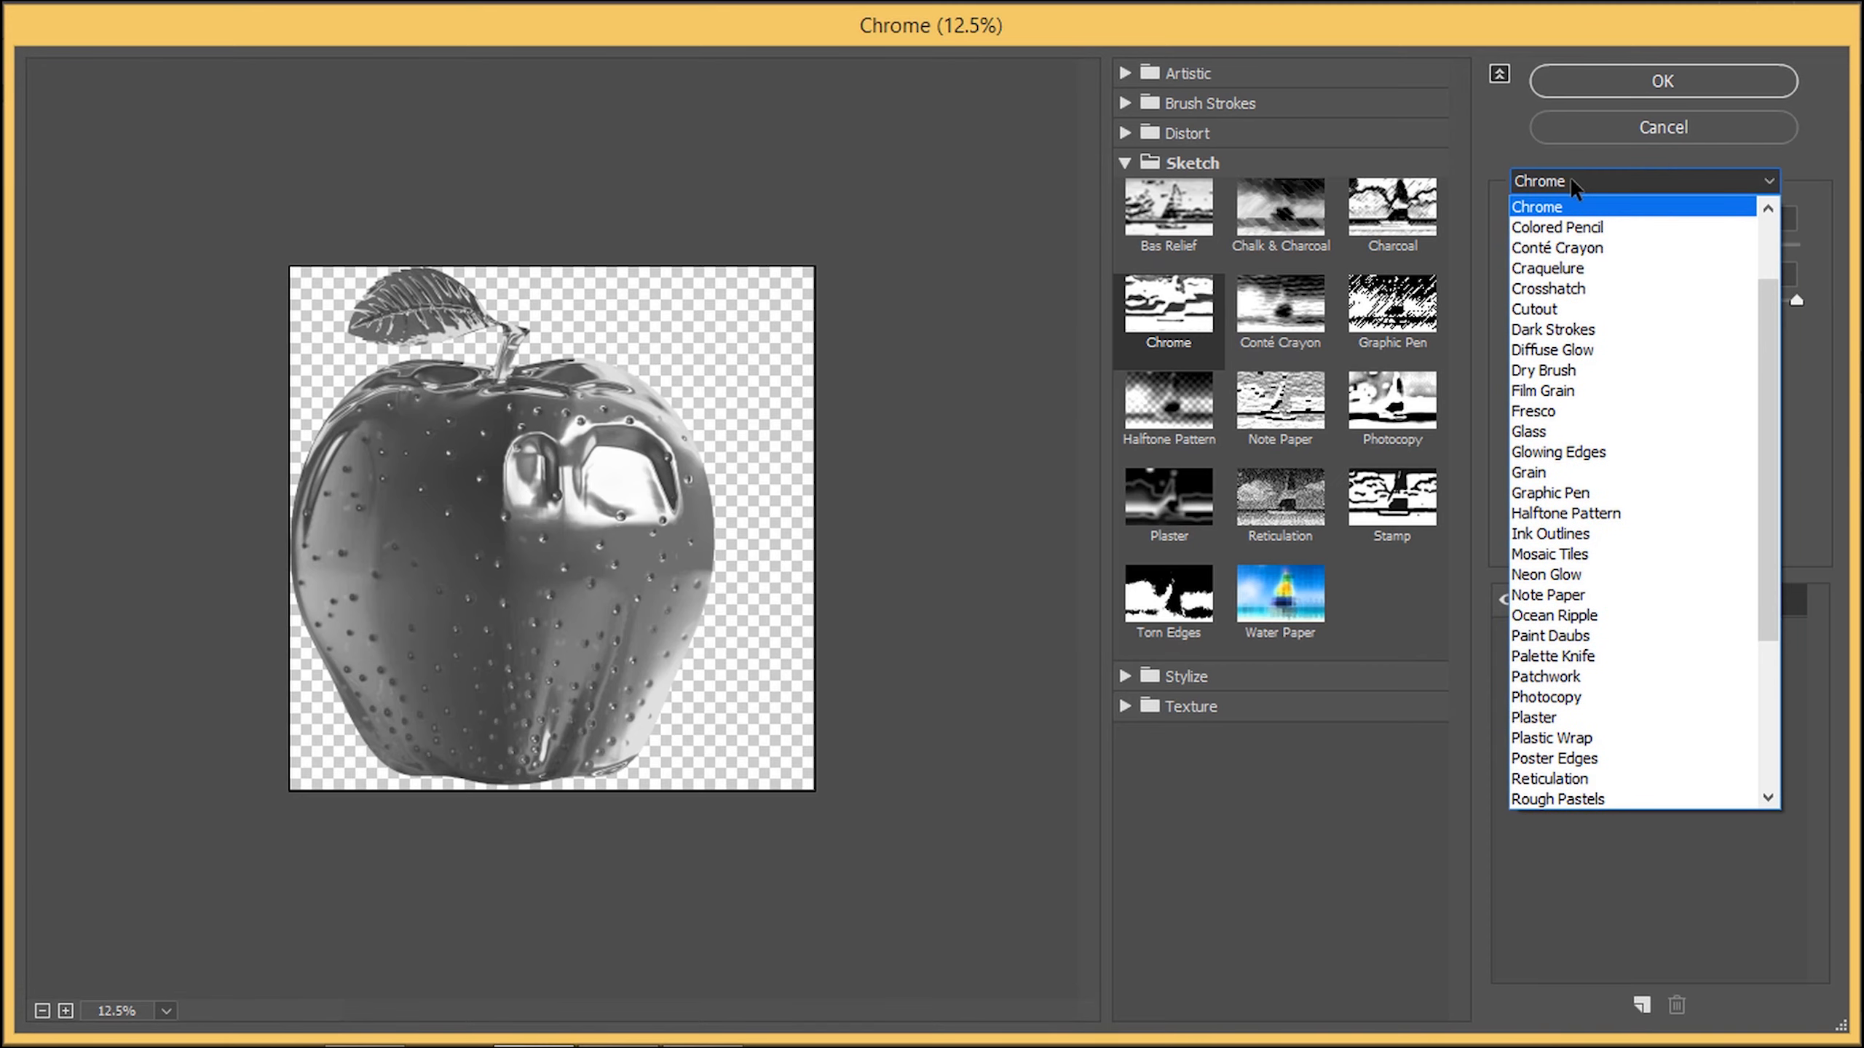
{"action": "left_click", "coordinate": [1566, 208]}
{"action": "left_click", "coordinate": [1392, 208]}
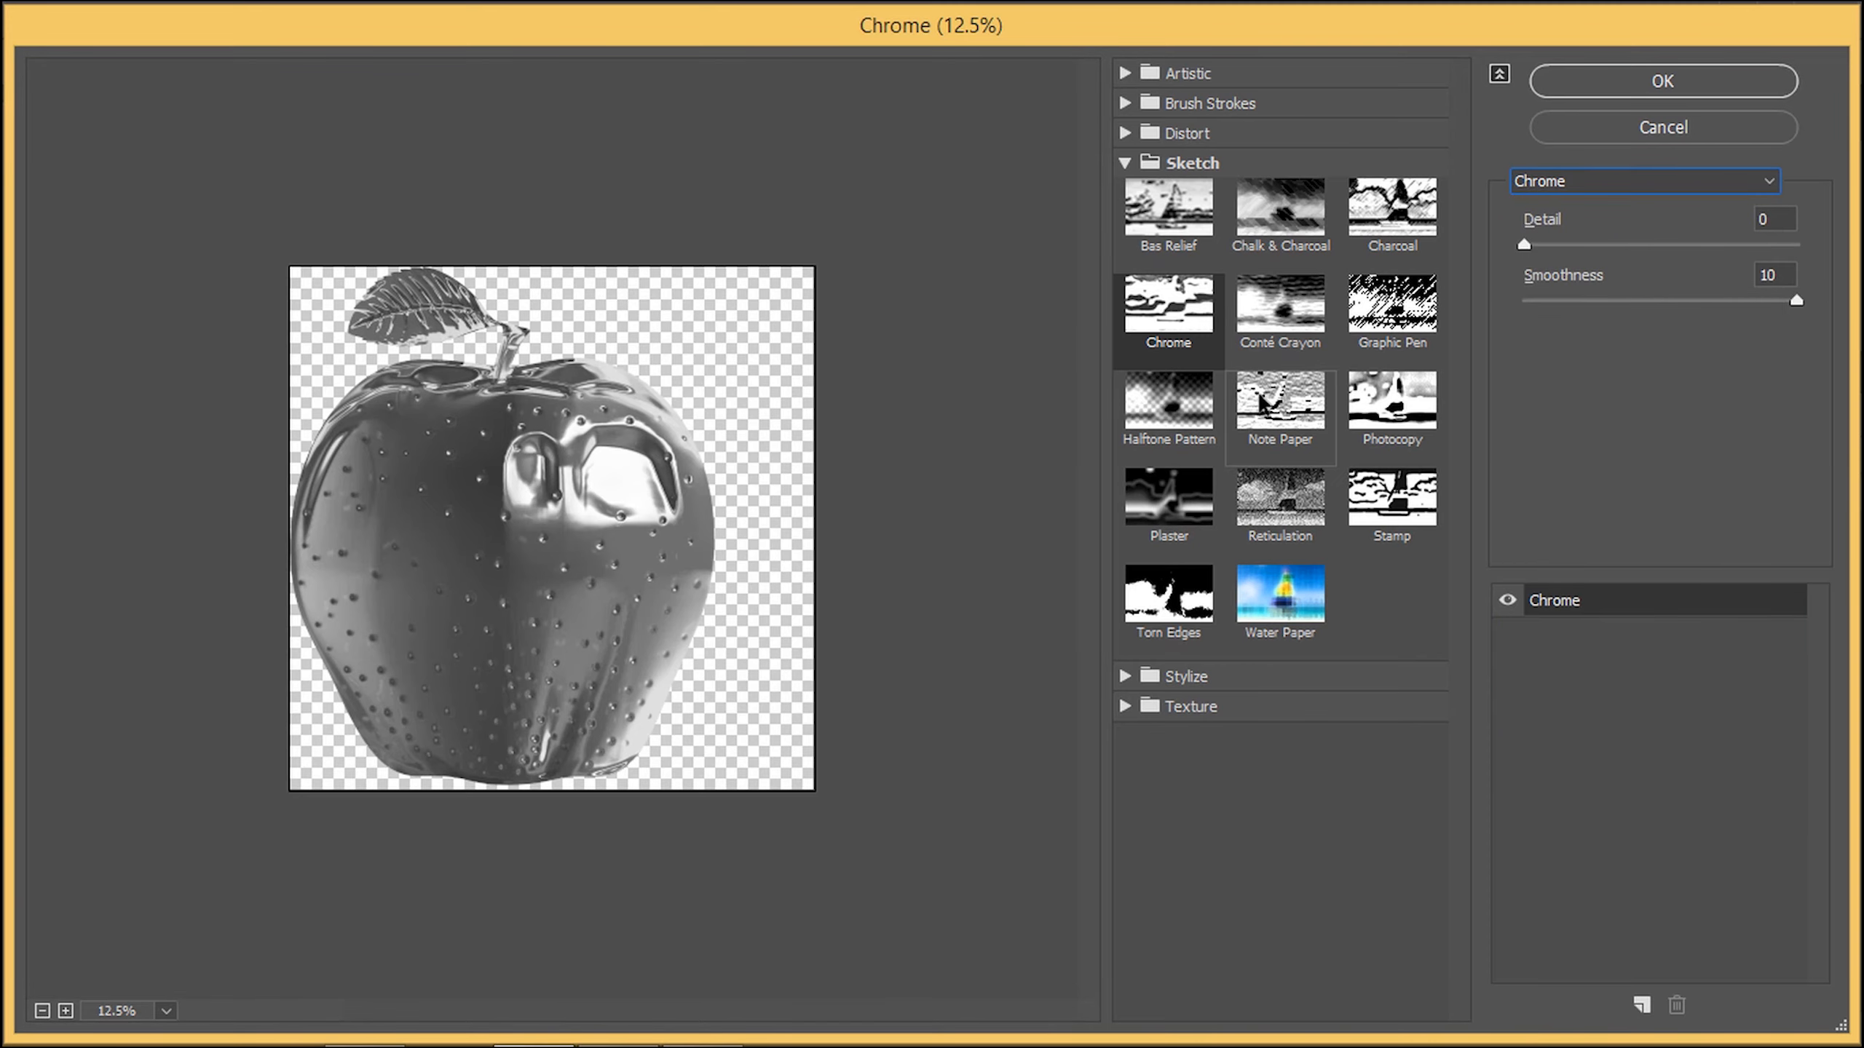
{"action": "left_click", "coordinate": [1161, 341]}
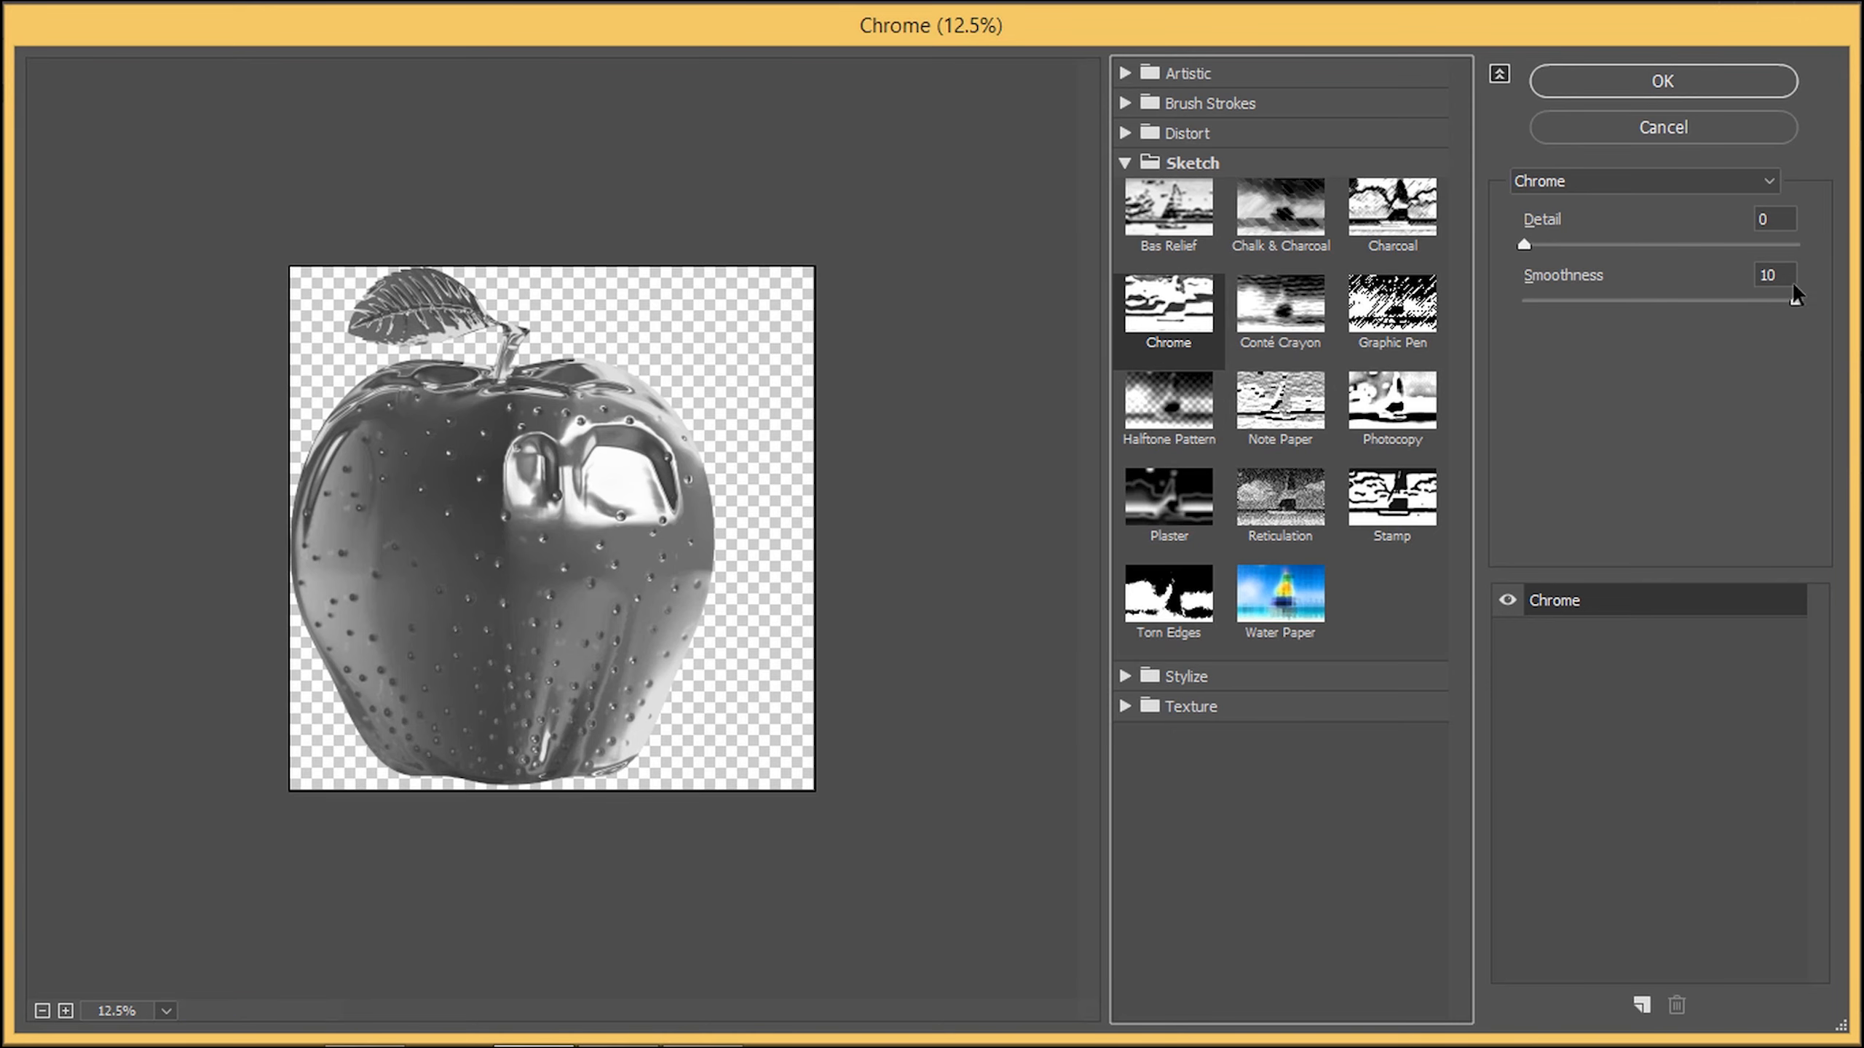
{"action": "left_click", "coordinate": [1702, 79]}
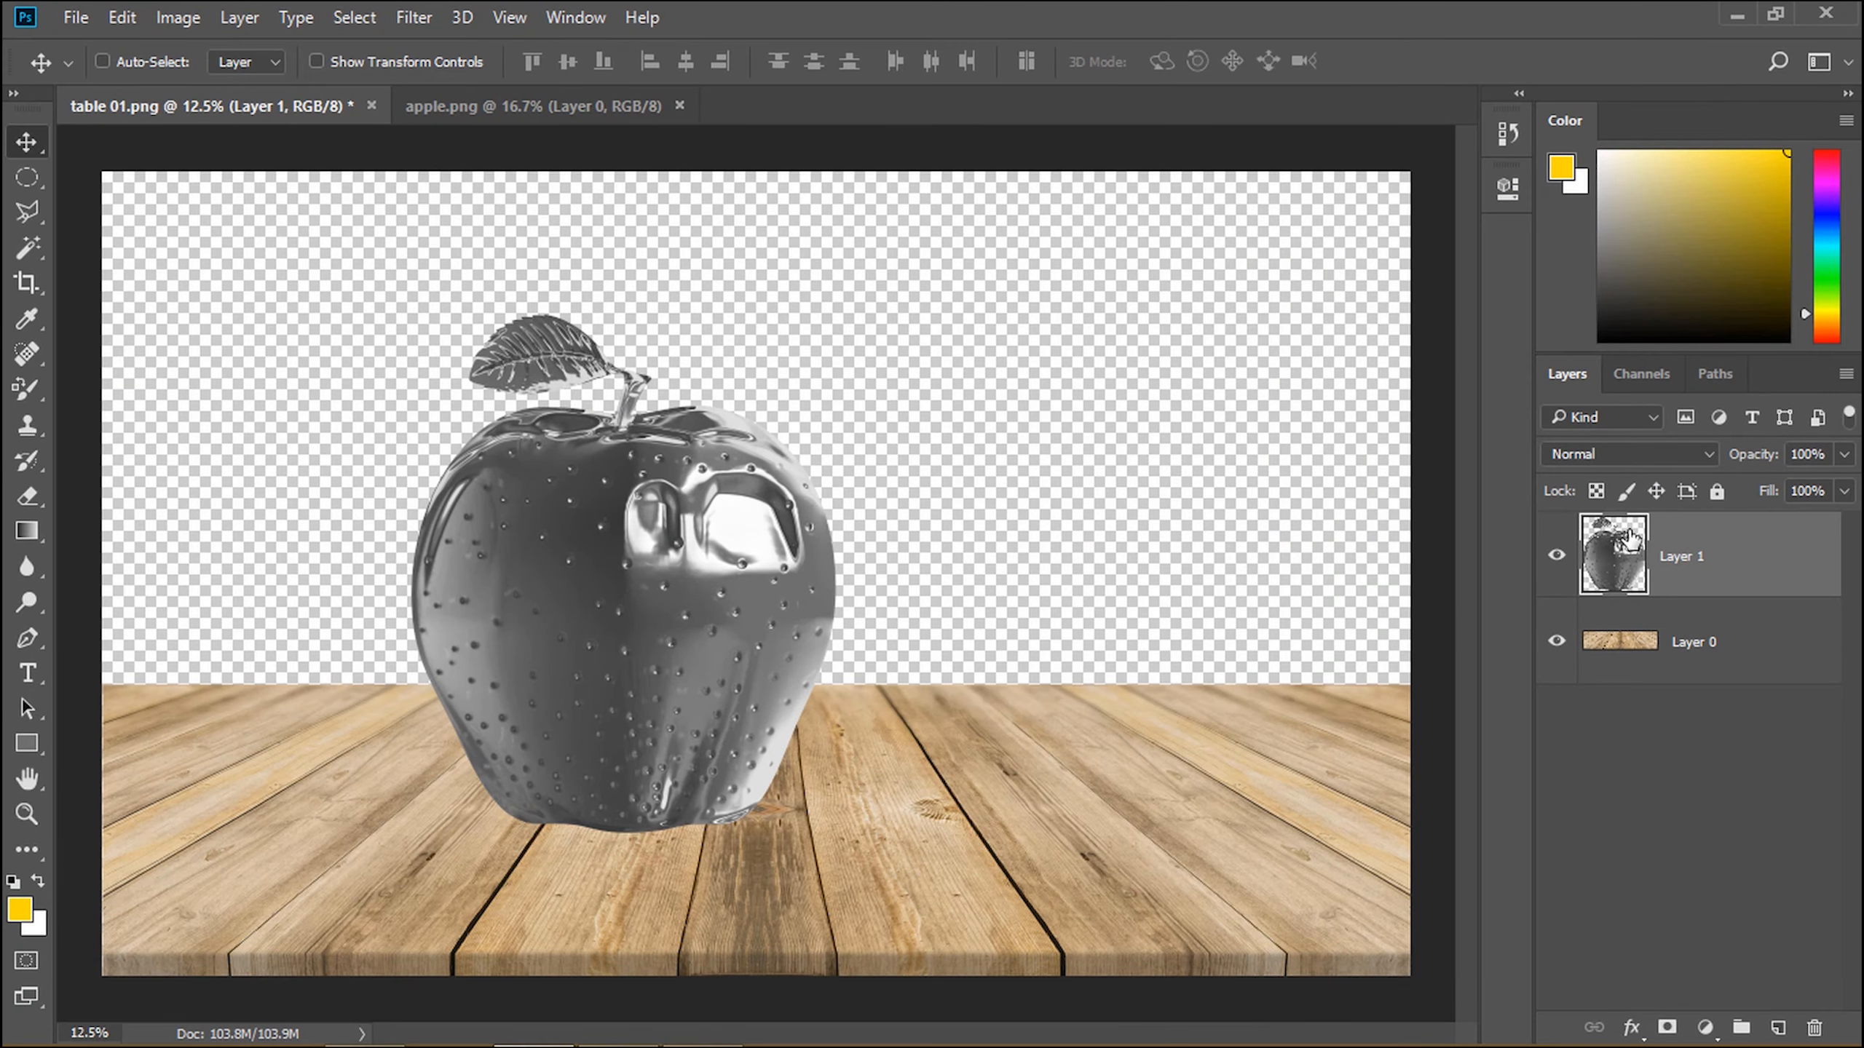
Step: Select the pixels of the apple layer and activate the Color Replacement tool for recolouring it
{"action": "right_click", "coordinate": [1624, 564]}
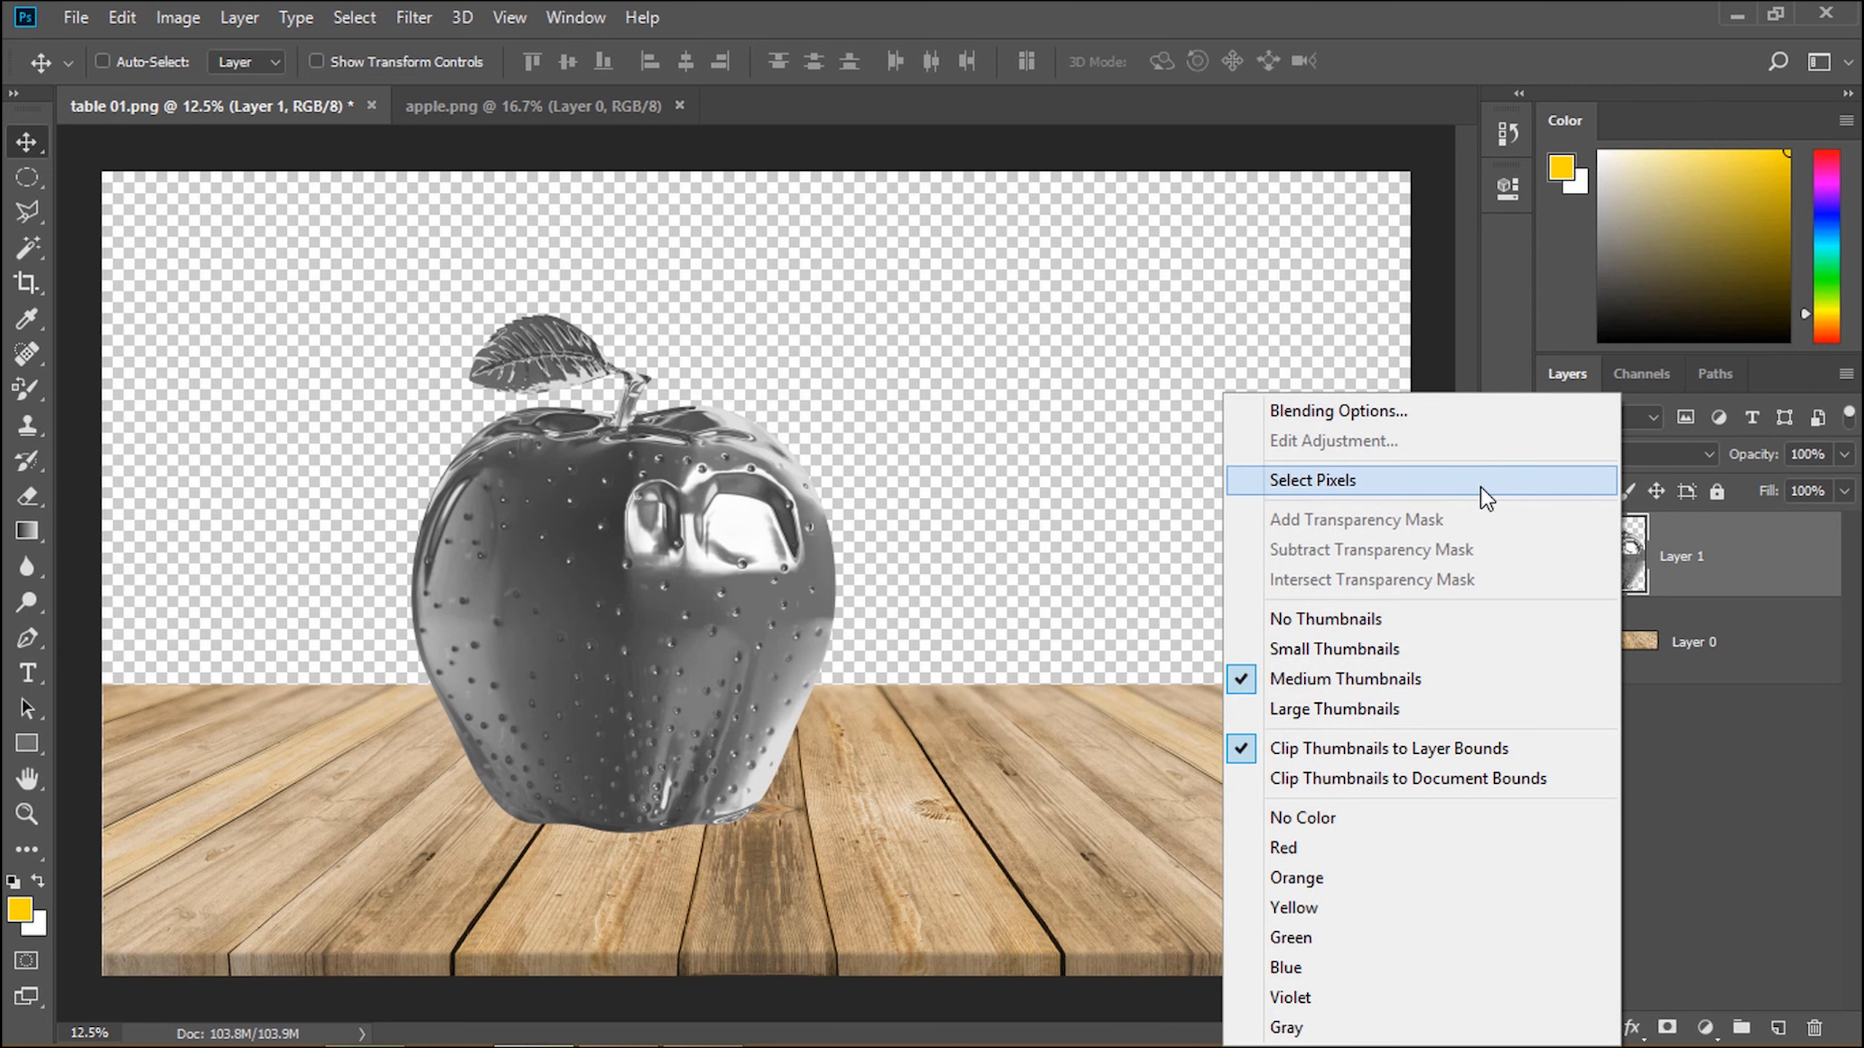
{"action": "left_click", "coordinate": [1479, 485]}
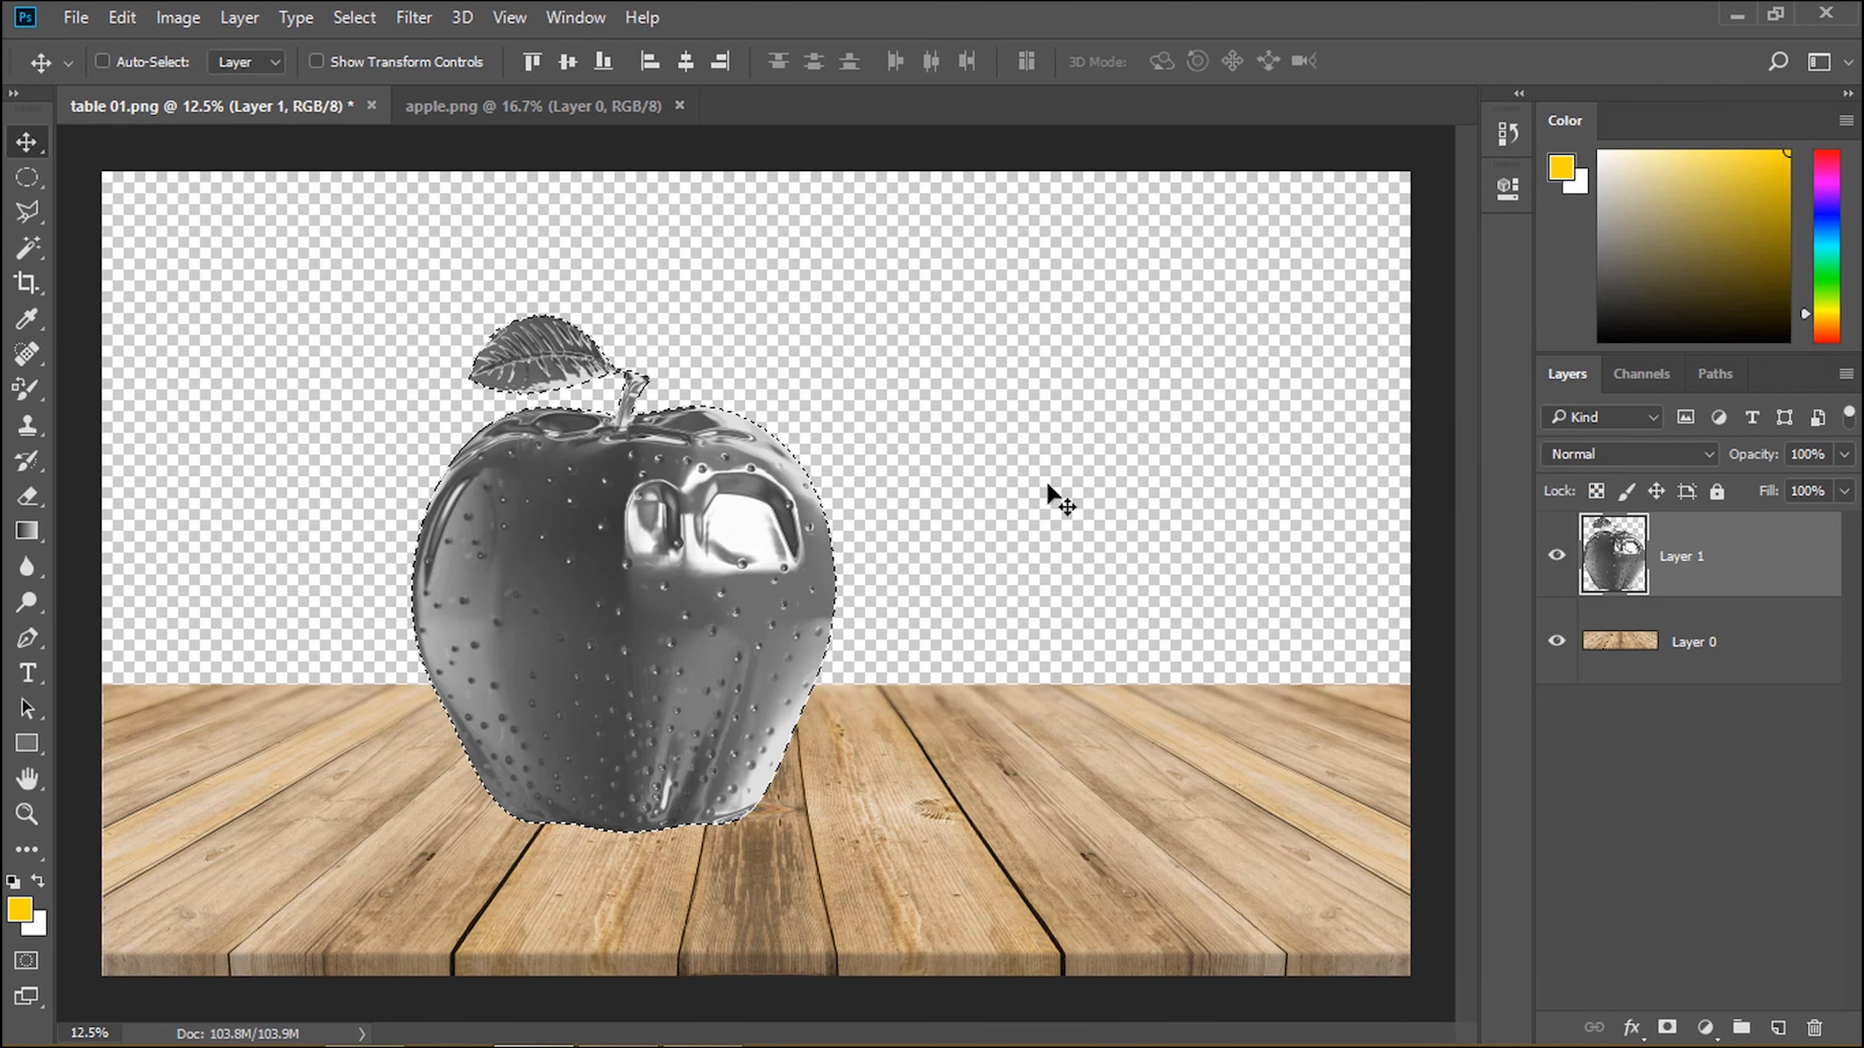
{"action": "left_click", "coordinate": [26, 389]}
{"action": "left_click", "coordinate": [150, 449]}
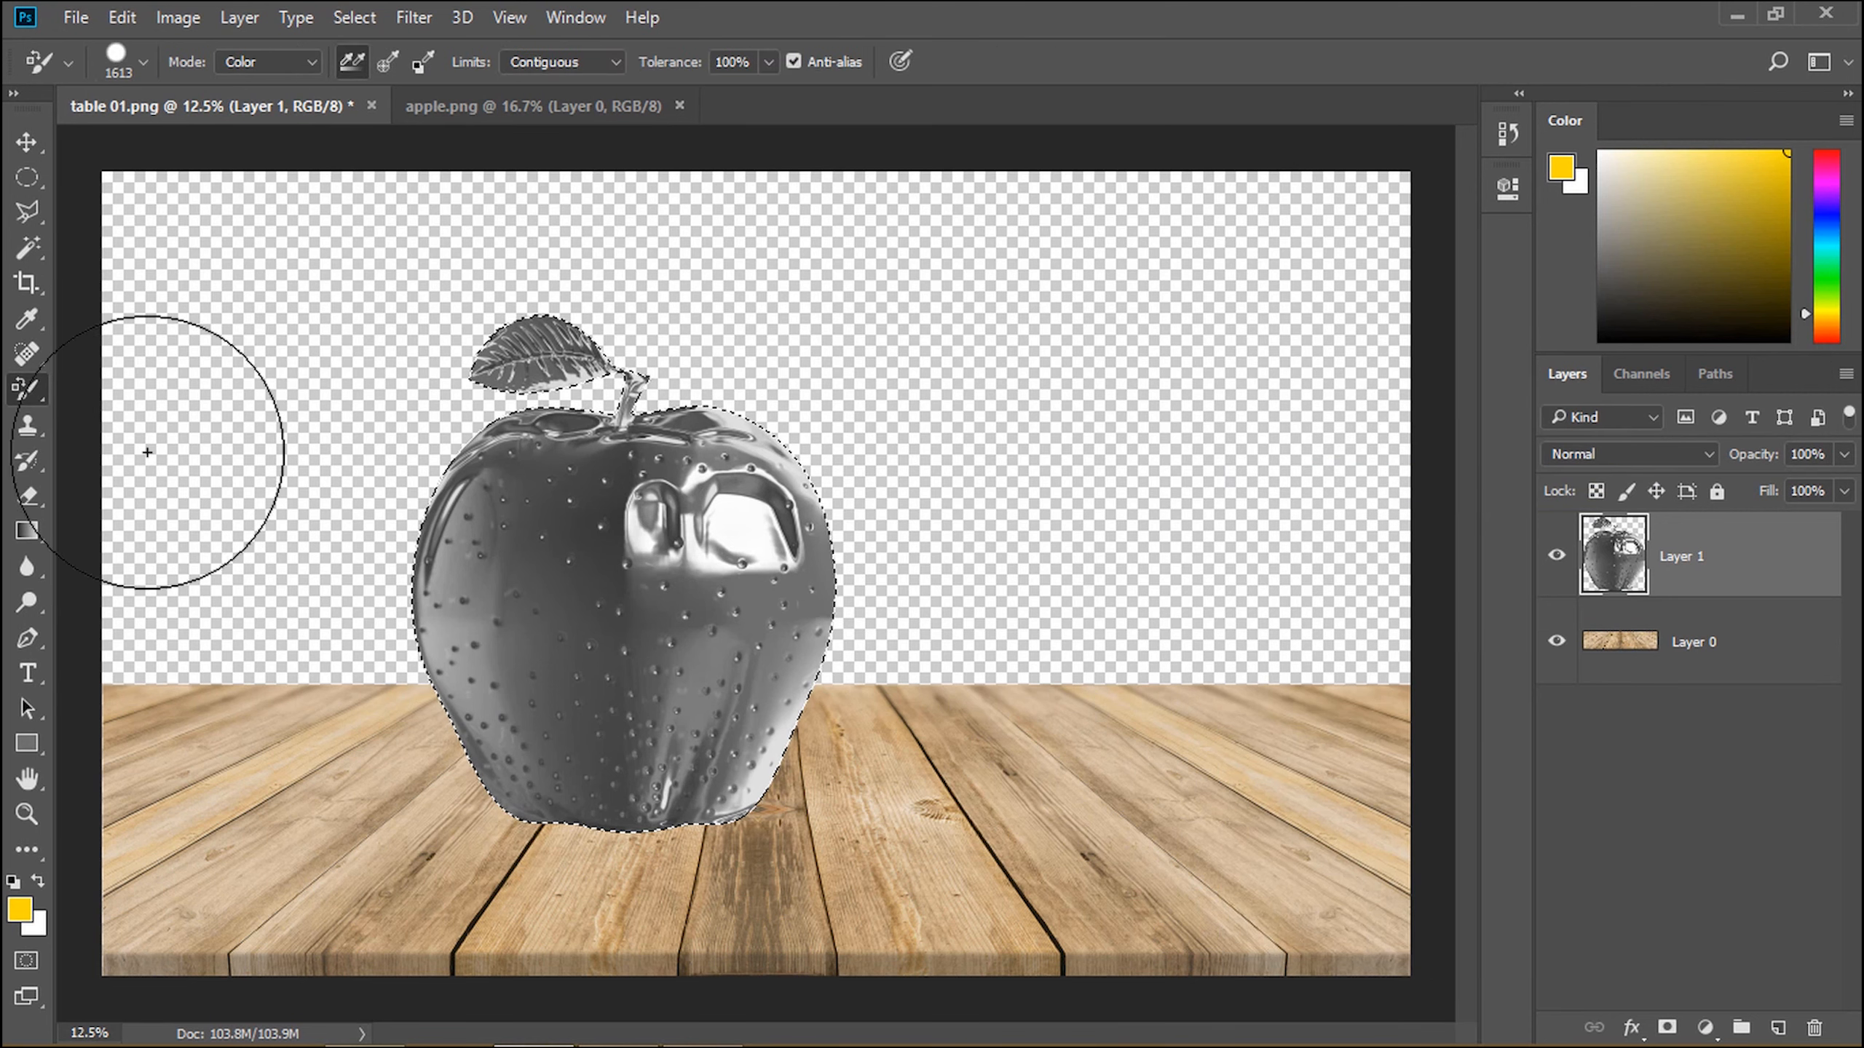
Step: Shift the foreground colour's hue to a slightly more orange golden yellow
{"action": "left_click", "coordinate": [20, 910]}
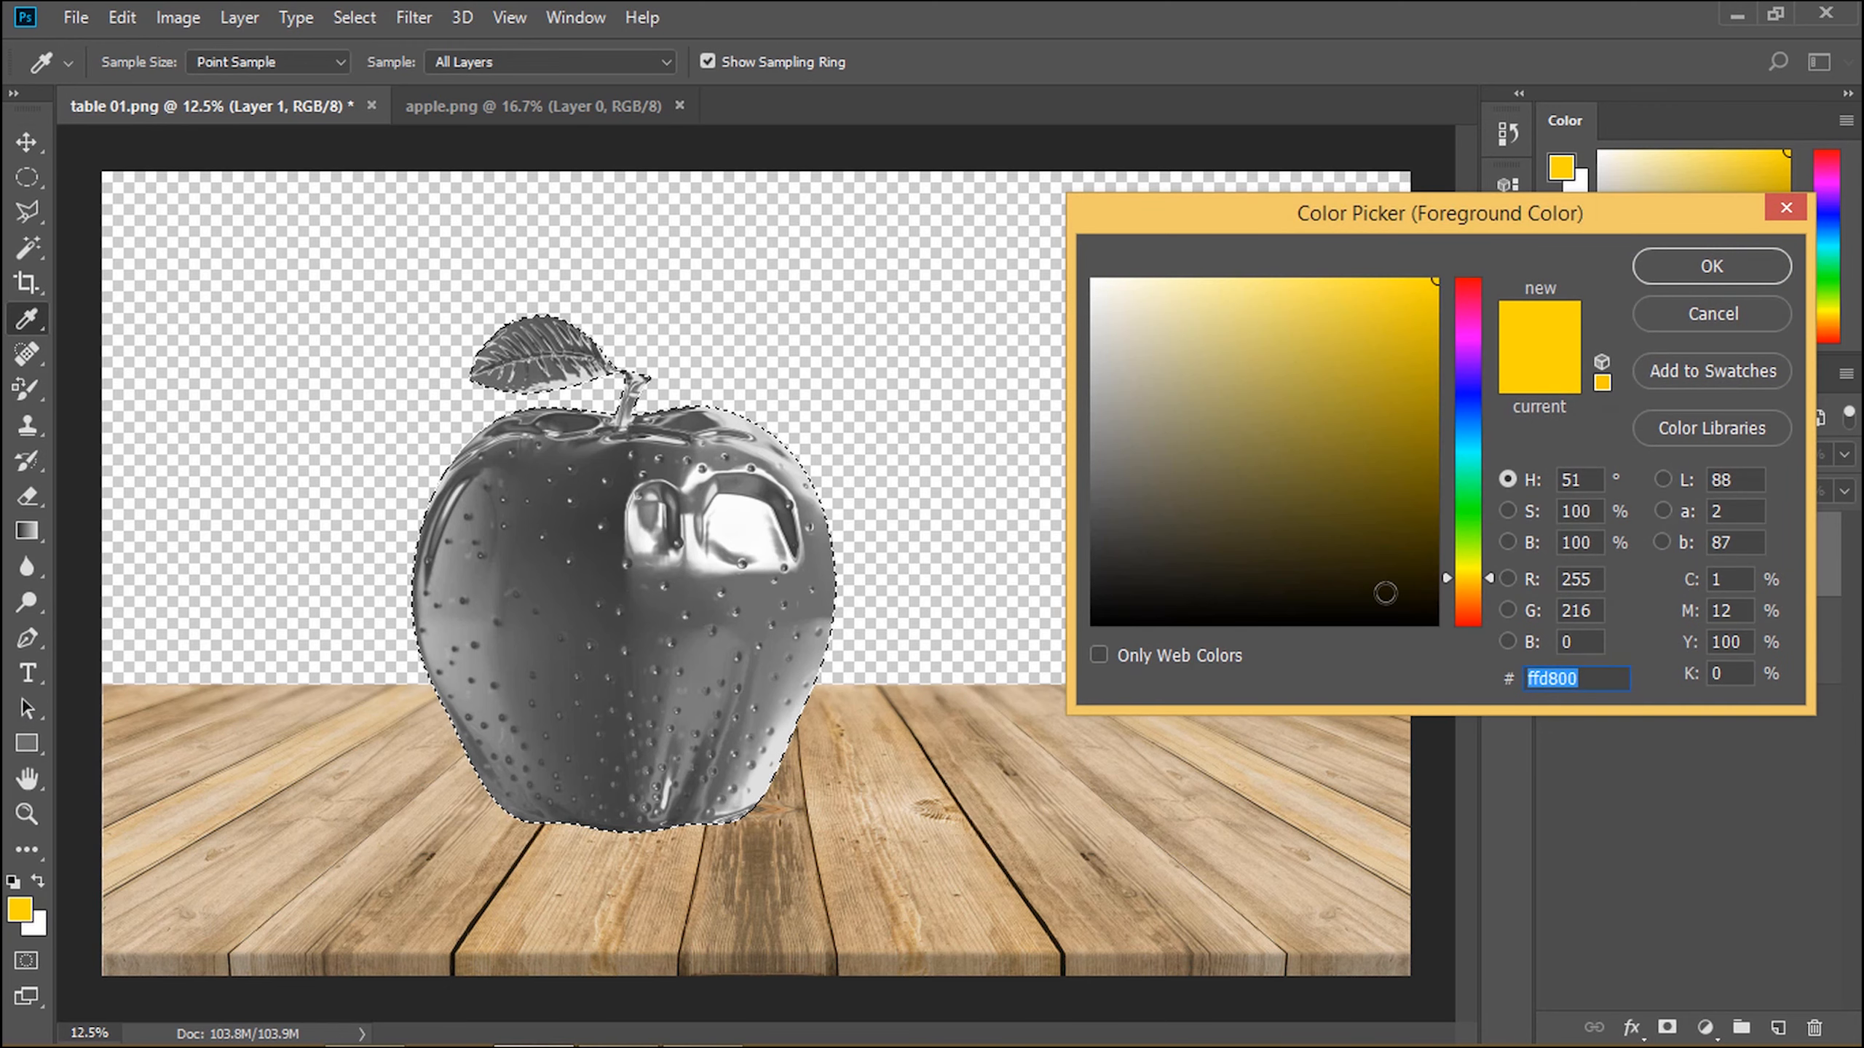
{"action": "left_click", "coordinate": [1474, 583]}
{"action": "left_click_drag", "start_coordinate": [1473, 583], "coordinate": [1474, 580]}
{"action": "left_click", "coordinate": [1680, 265]}
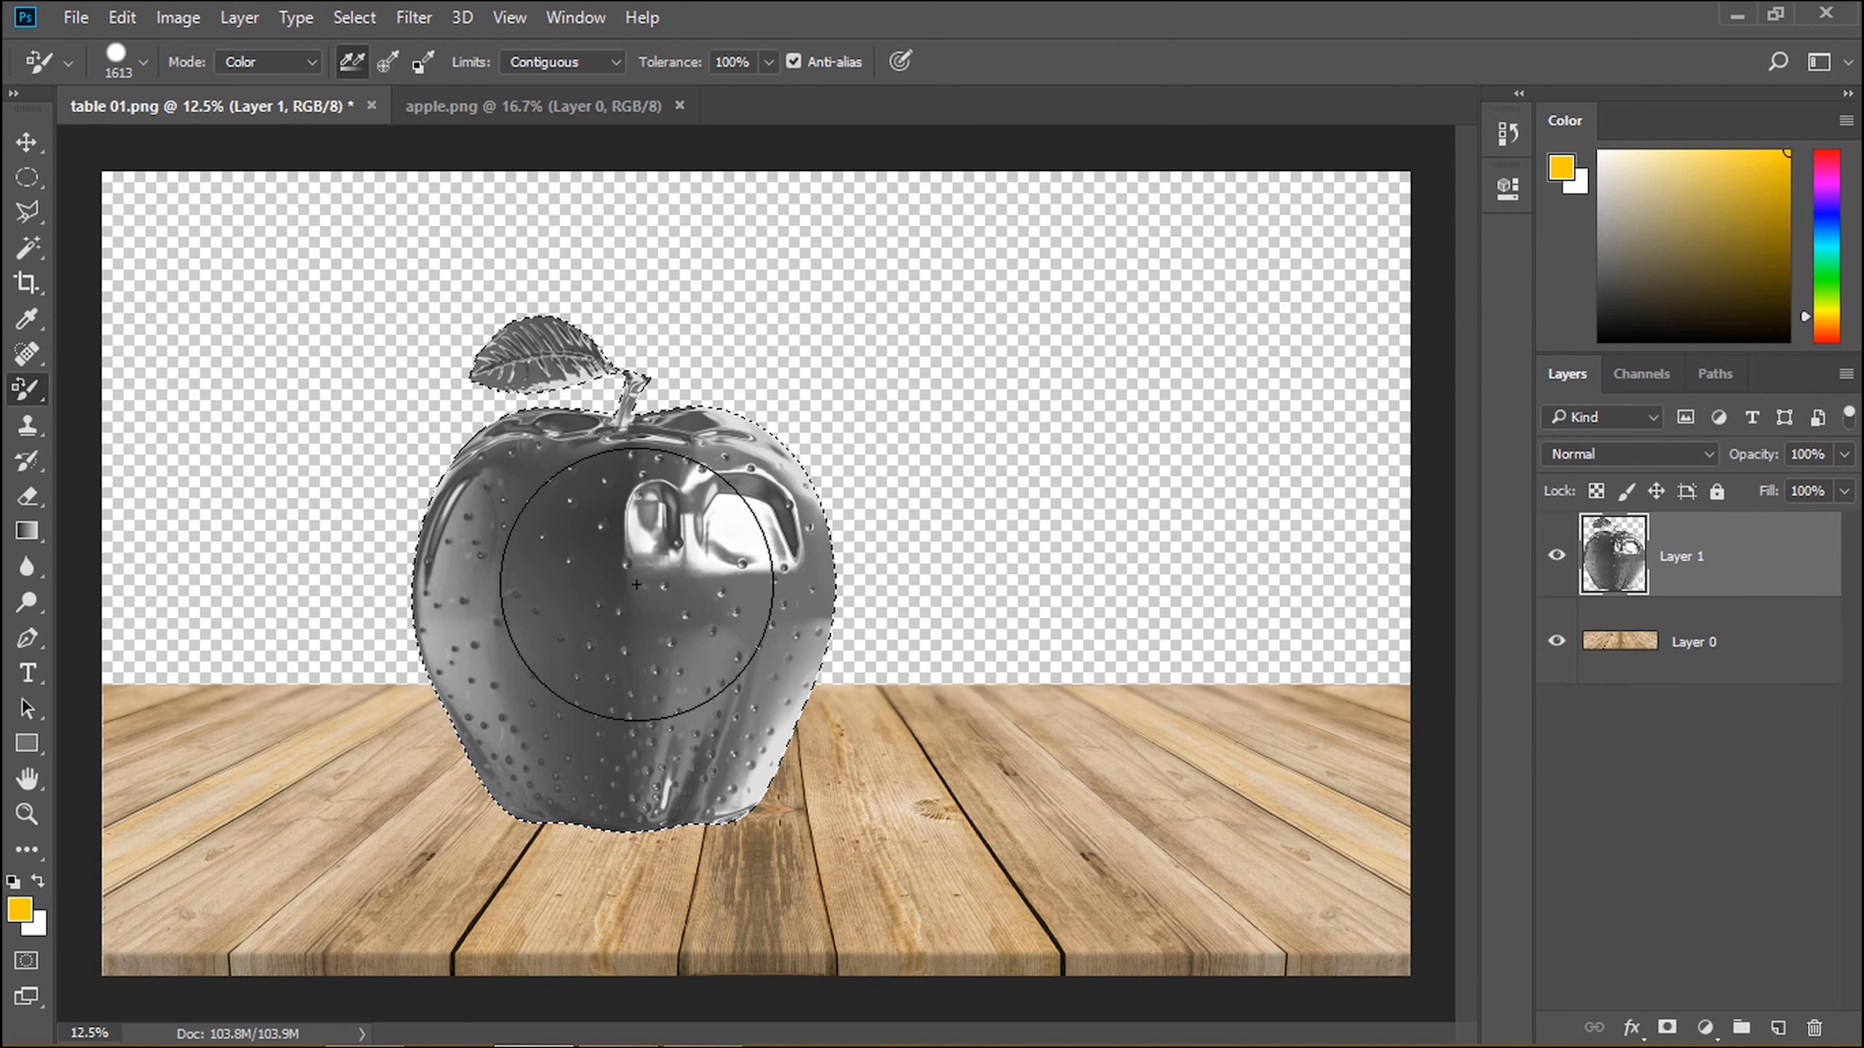
Step: Paint the whole selected apple, leaf and stem gold with Color Replacement in Color mode at 100% tolerance, and deselect it
{"action": "left_click", "coordinate": [263, 63]}
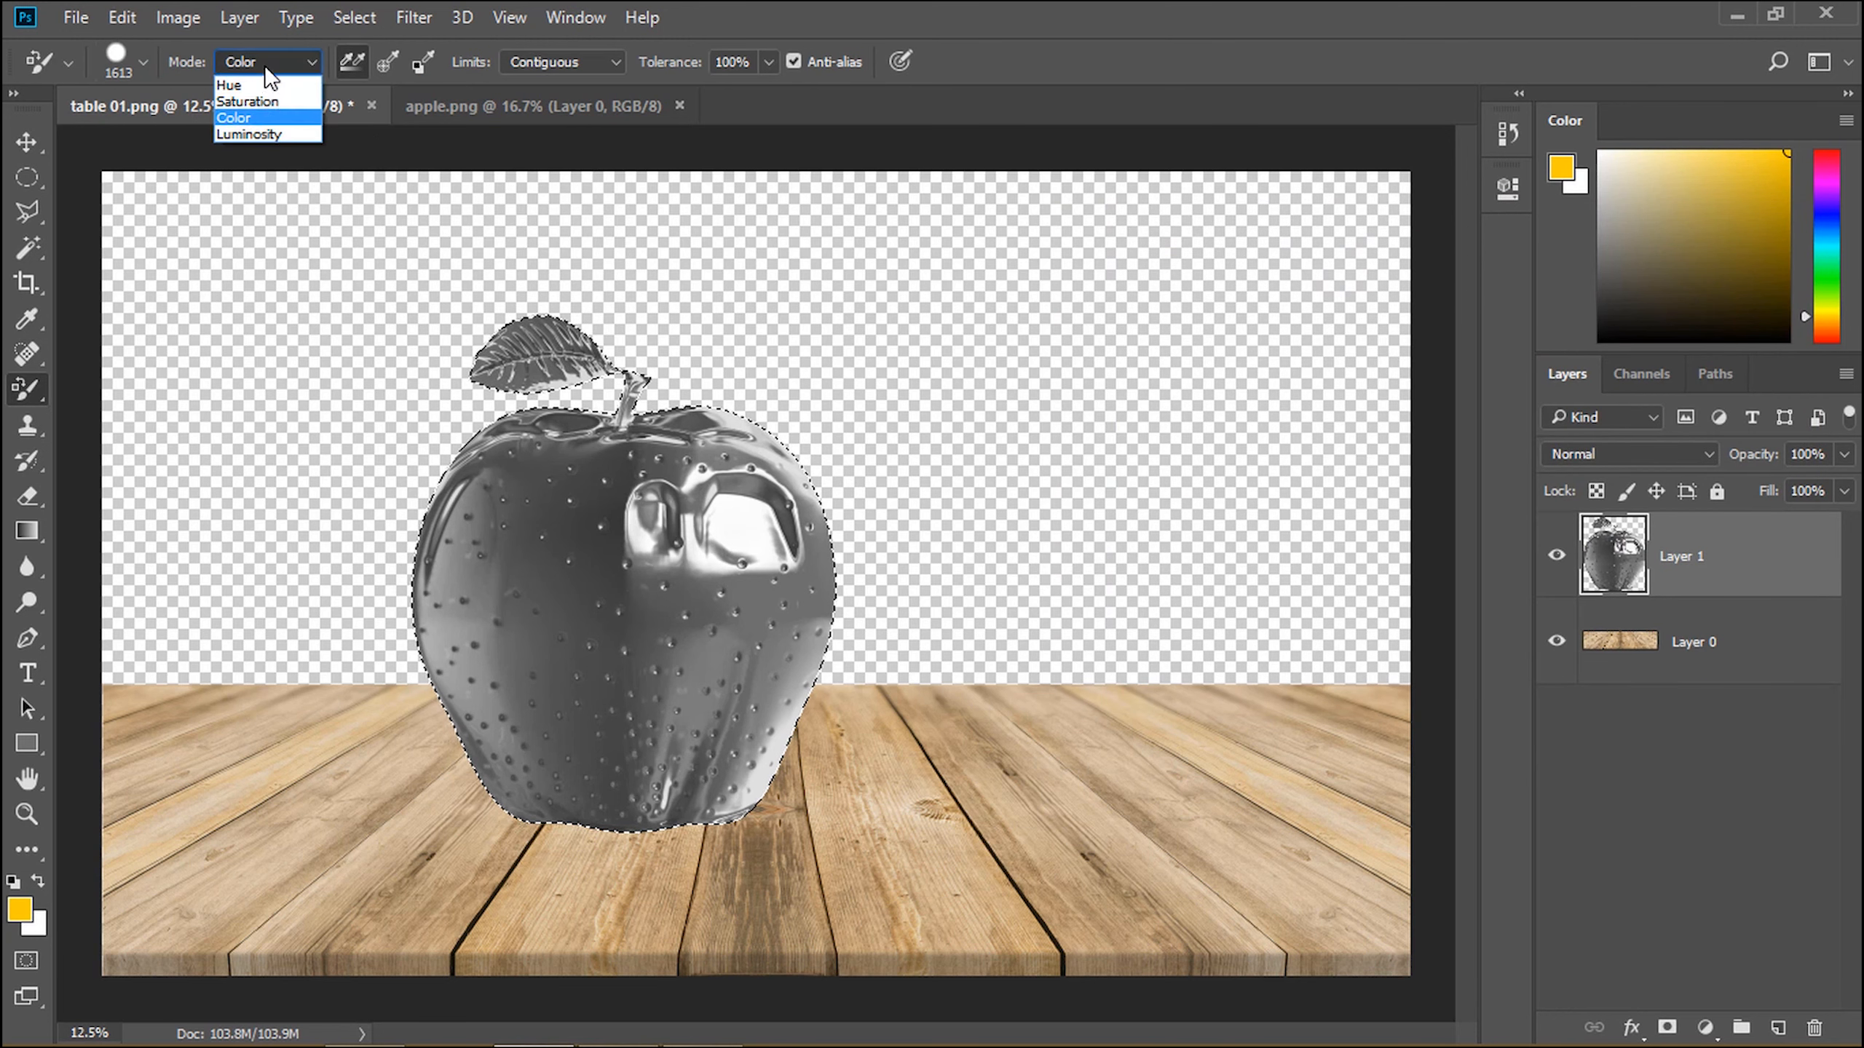
{"action": "left_click", "coordinate": [283, 117]}
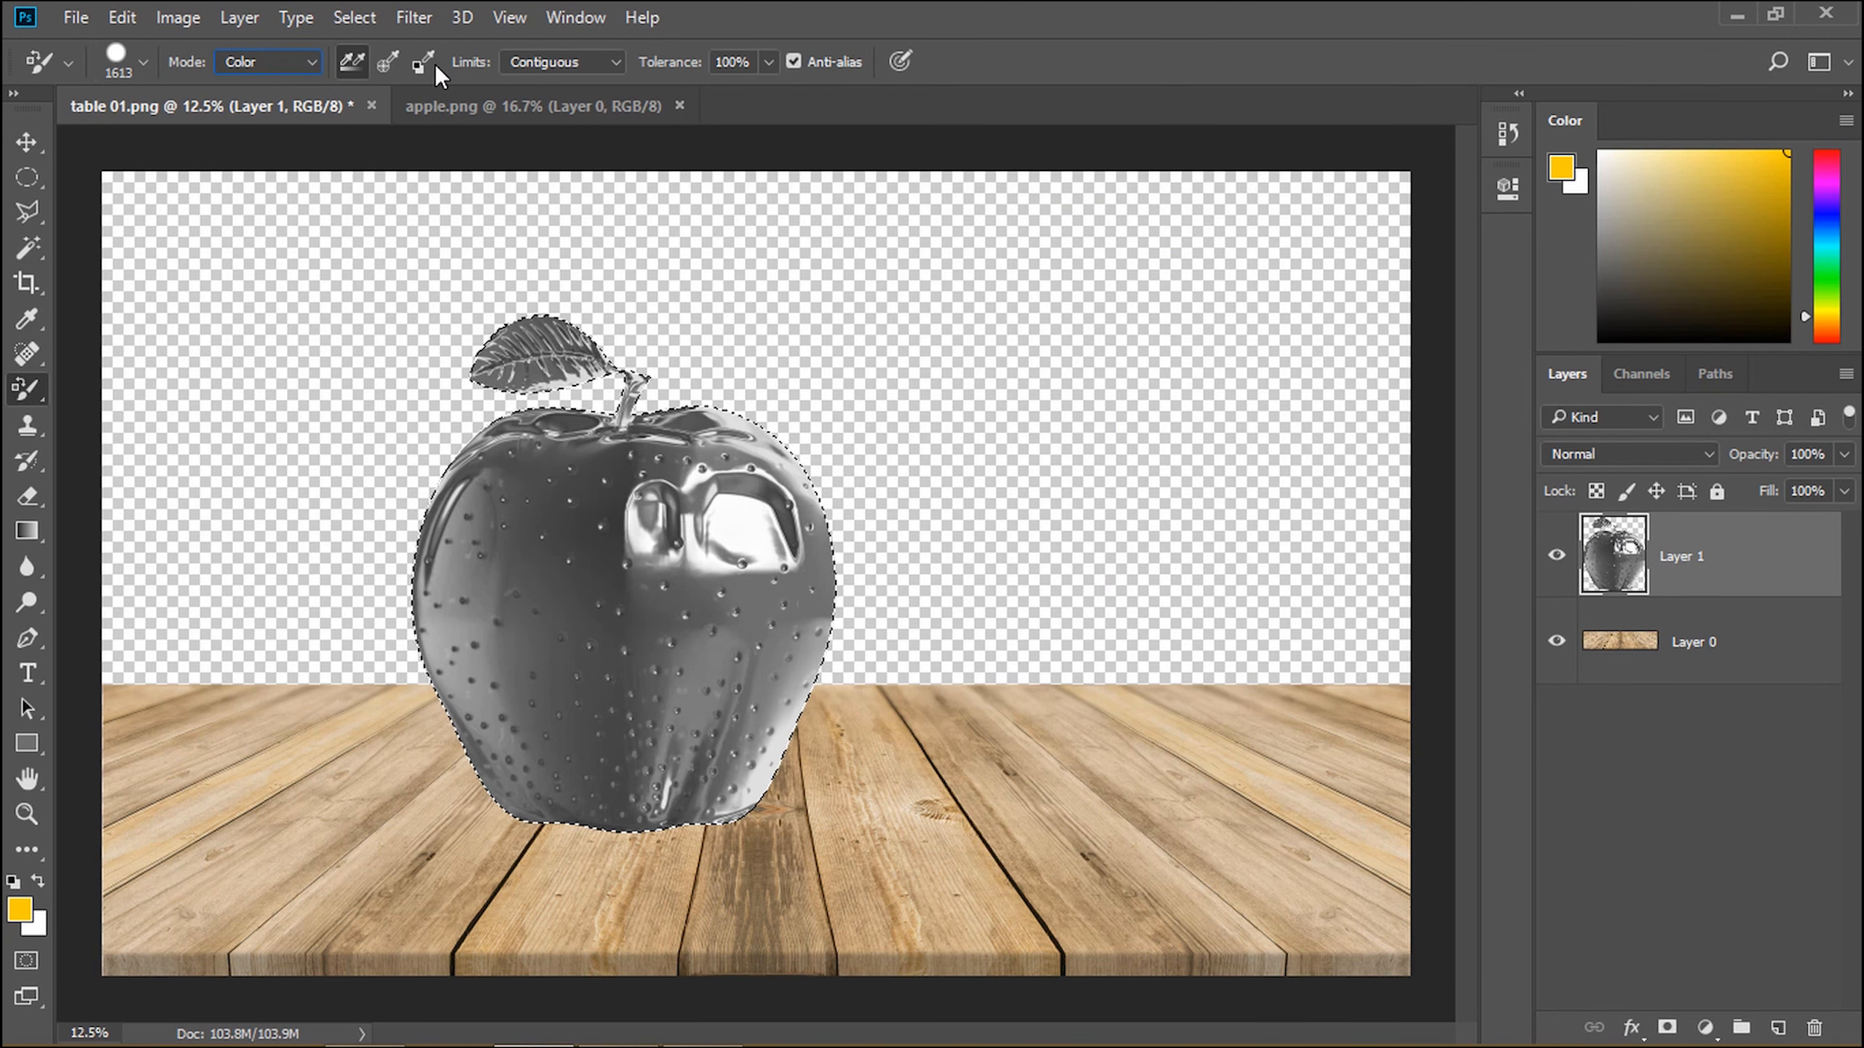
{"action": "left_click", "coordinate": [768, 62]}
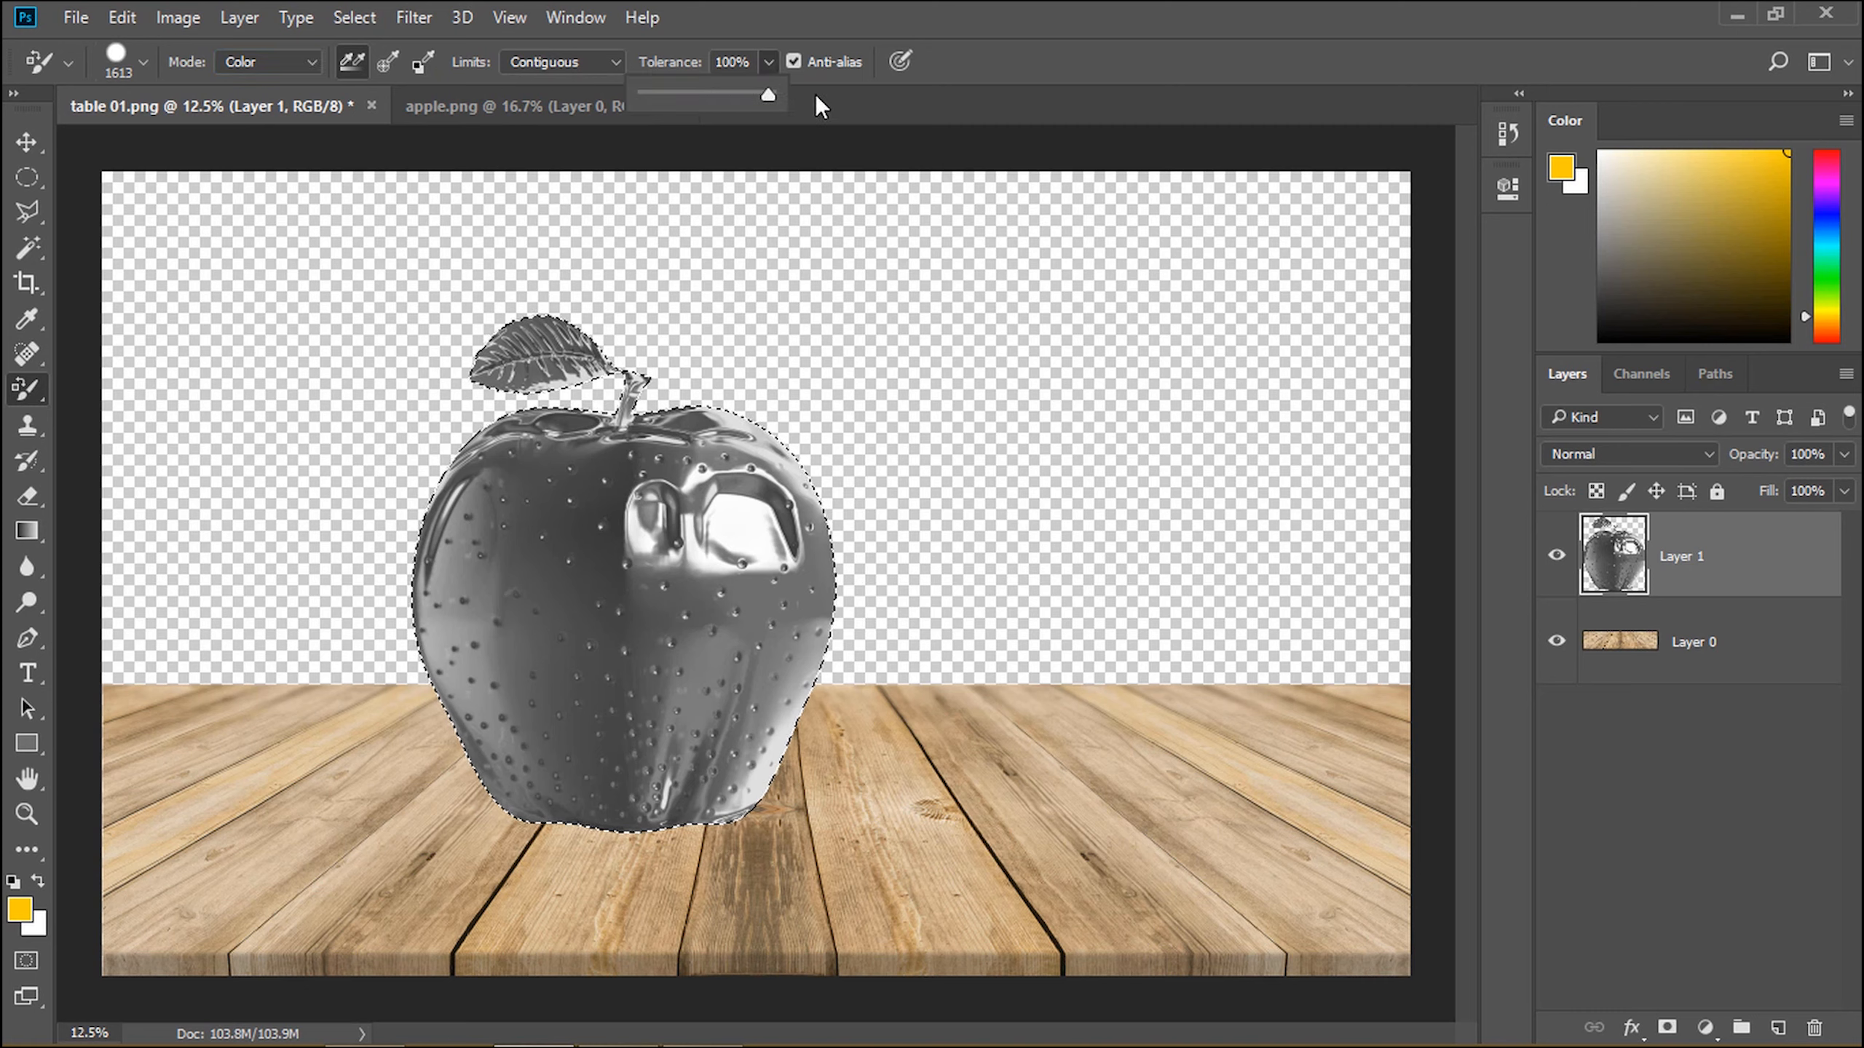
{"action": "left_click_drag", "start_coordinate": [649, 423], "coordinate": [624, 396]}
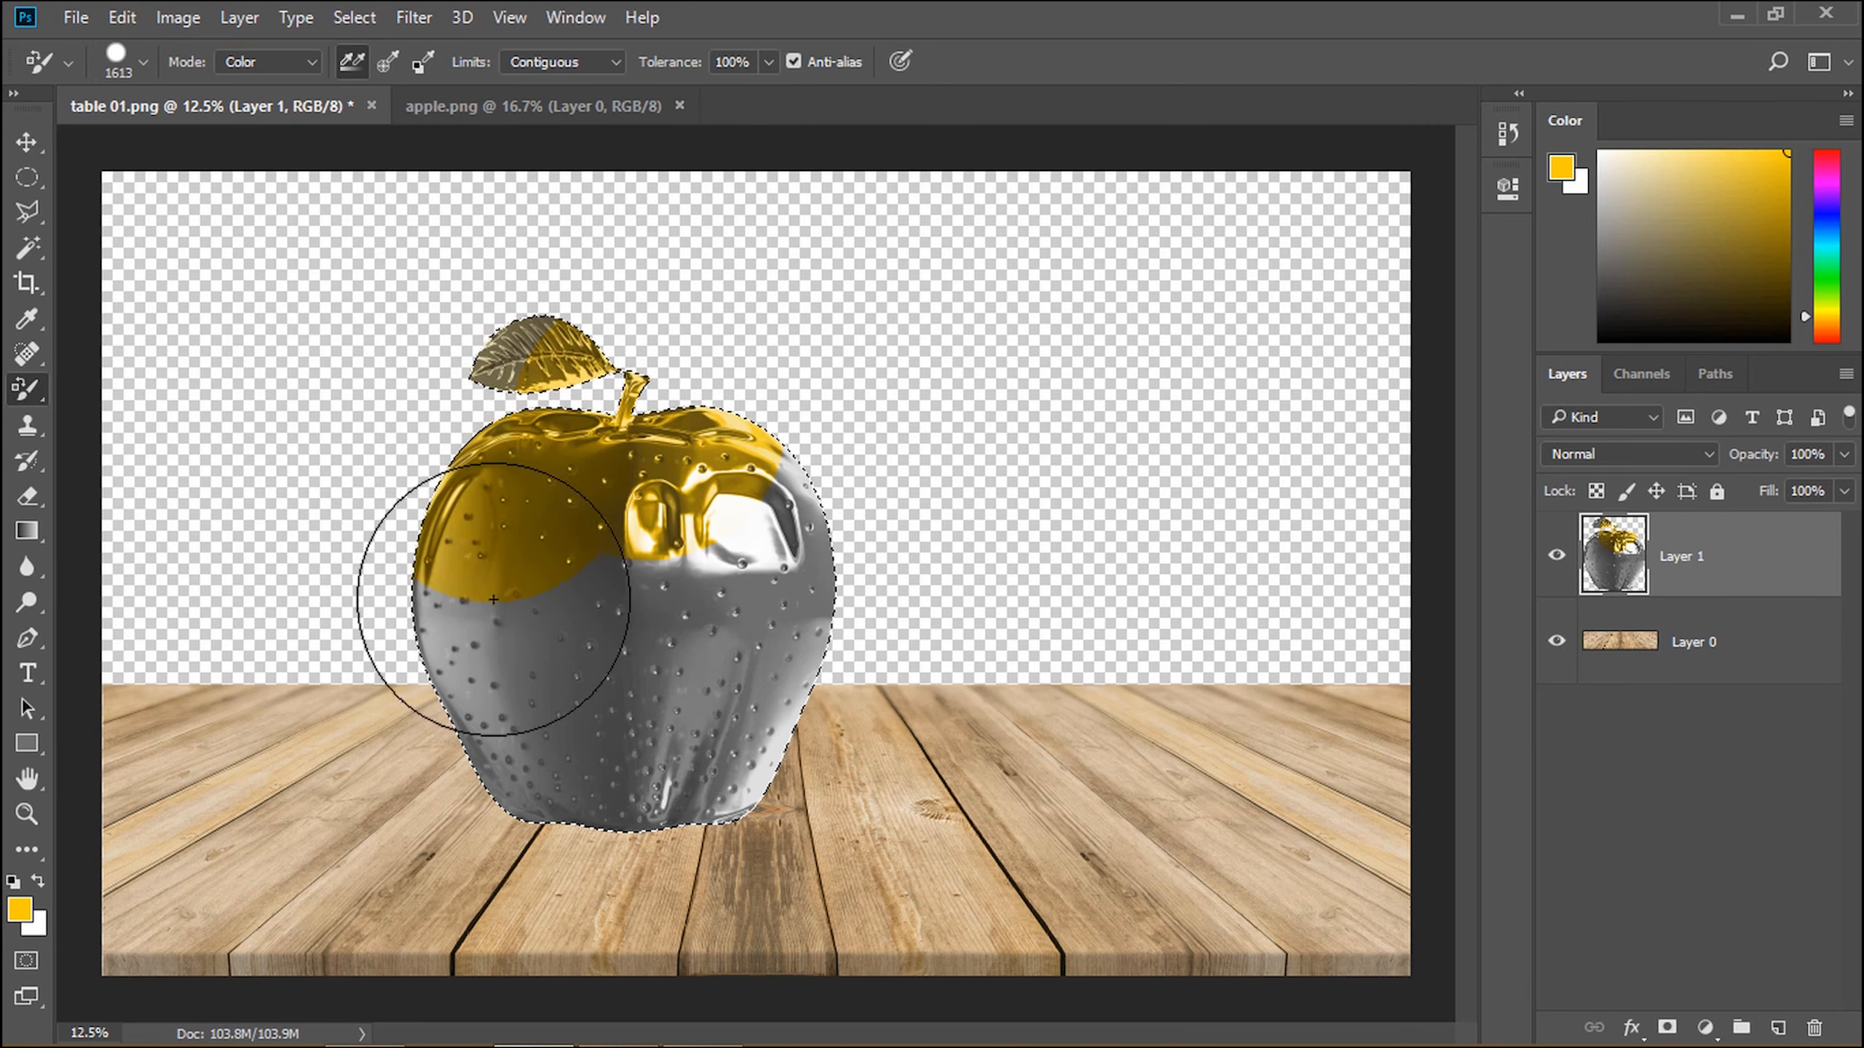
{"action": "mouse_move", "coordinate": [622, 593]}
{"action": "left_mouse_down"}
{"action": "mouse_move", "coordinate": [465, 759]}
{"action": "mouse_move", "coordinate": [779, 769]}
{"action": "mouse_move", "coordinate": [703, 742]}
{"action": "mouse_move", "coordinate": [699, 778]}
{"action": "mouse_move", "coordinate": [758, 787]}
{"action": "mouse_move", "coordinate": [732, 805]}
{"action": "mouse_move", "coordinate": [759, 789]}
{"action": "mouse_move", "coordinate": [802, 571]}
{"action": "mouse_move", "coordinate": [728, 399]}
{"action": "mouse_move", "coordinate": [568, 345]}
{"action": "left_mouse_up"}
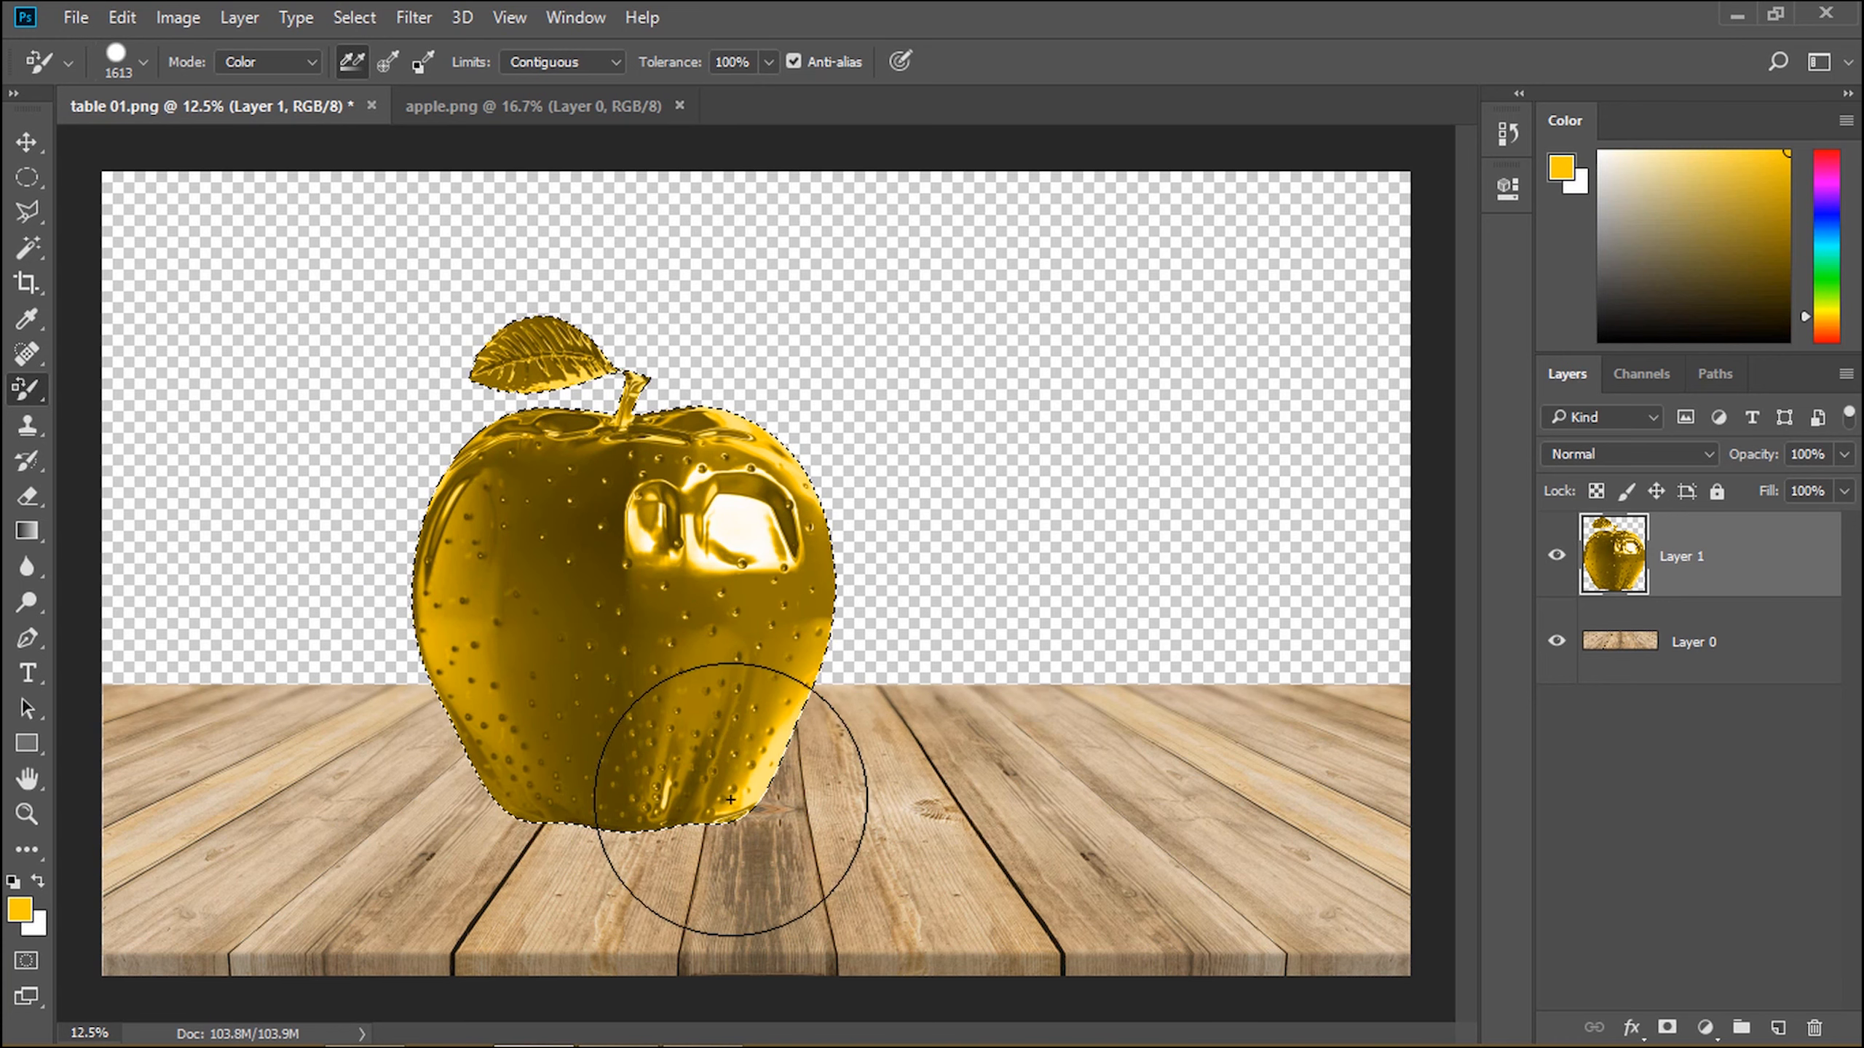
{"action": "key", "text": "v"}
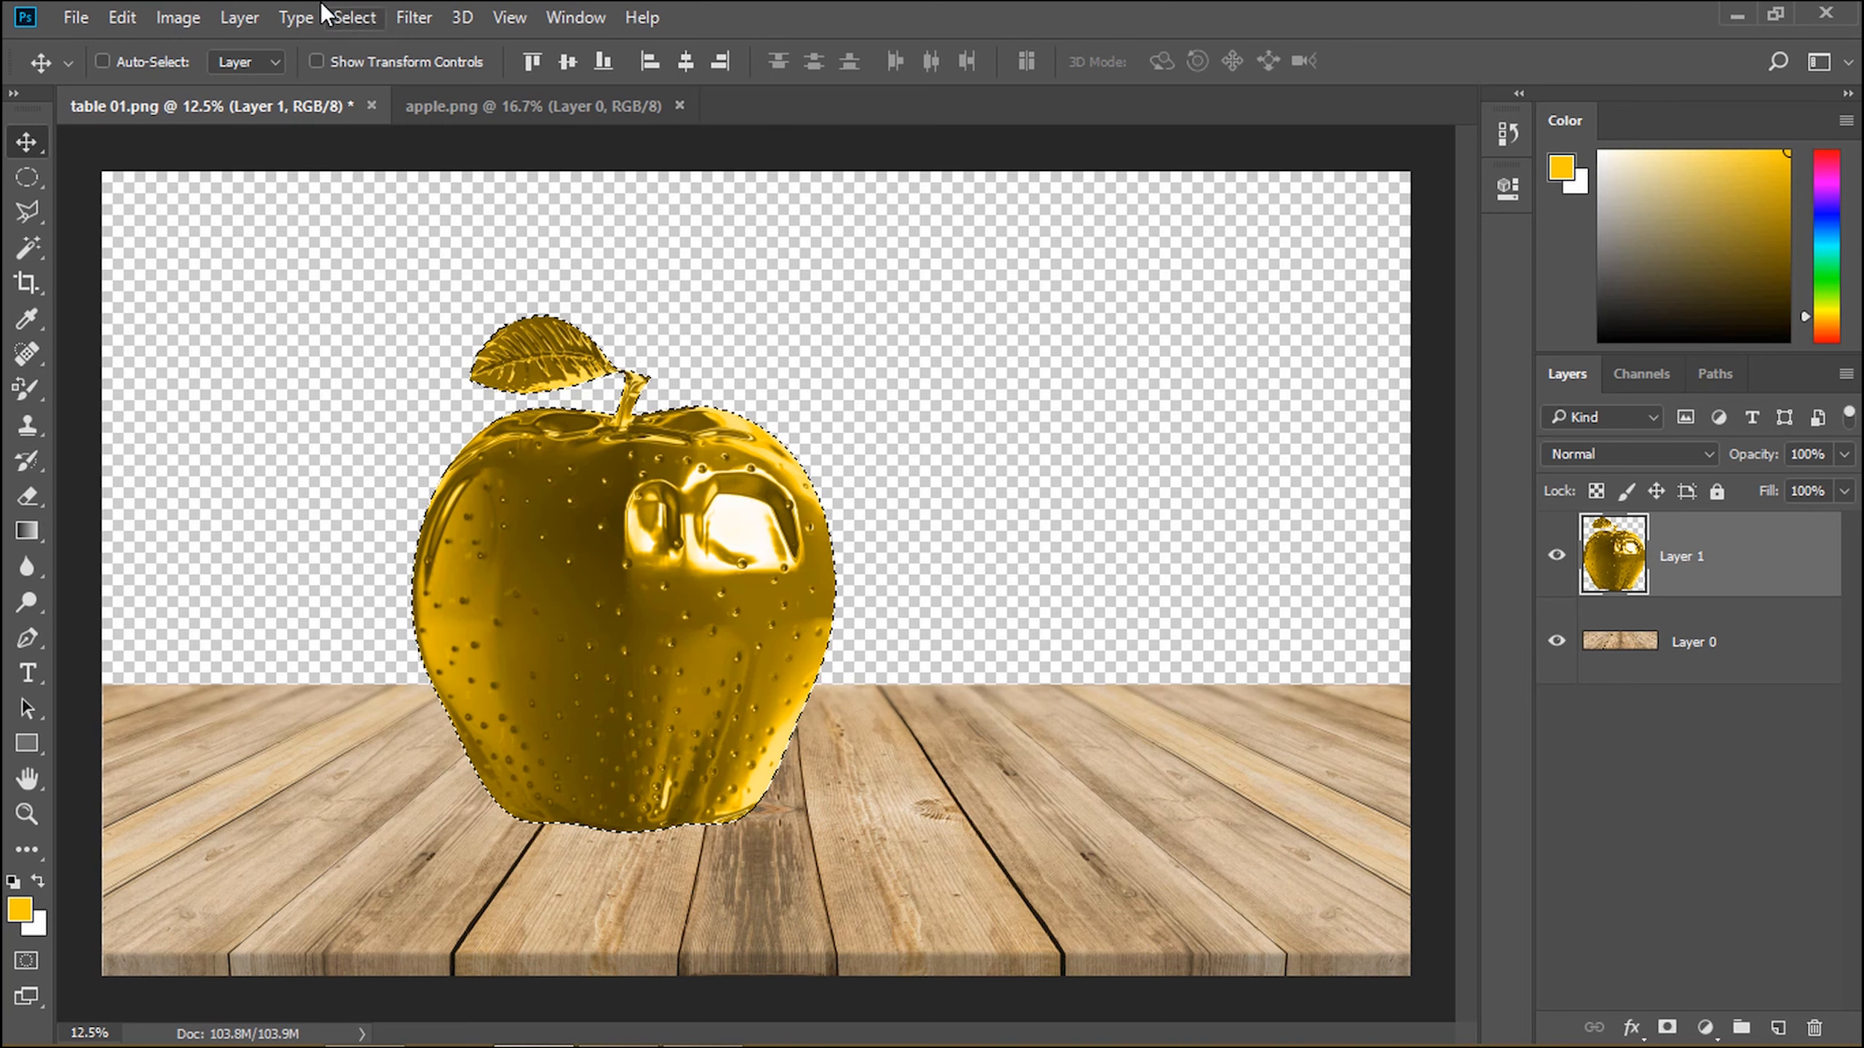
{"action": "left_click", "coordinate": [354, 16]}
{"action": "left_click", "coordinate": [379, 71]}
Step: Add a Curves adjustment above the wooden table layer and pull the lower midtones down to darken the planks
{"action": "left_click", "coordinate": [1687, 641]}
{"action": "left_click", "coordinate": [1703, 1028]}
{"action": "left_click", "coordinate": [1698, 600]}
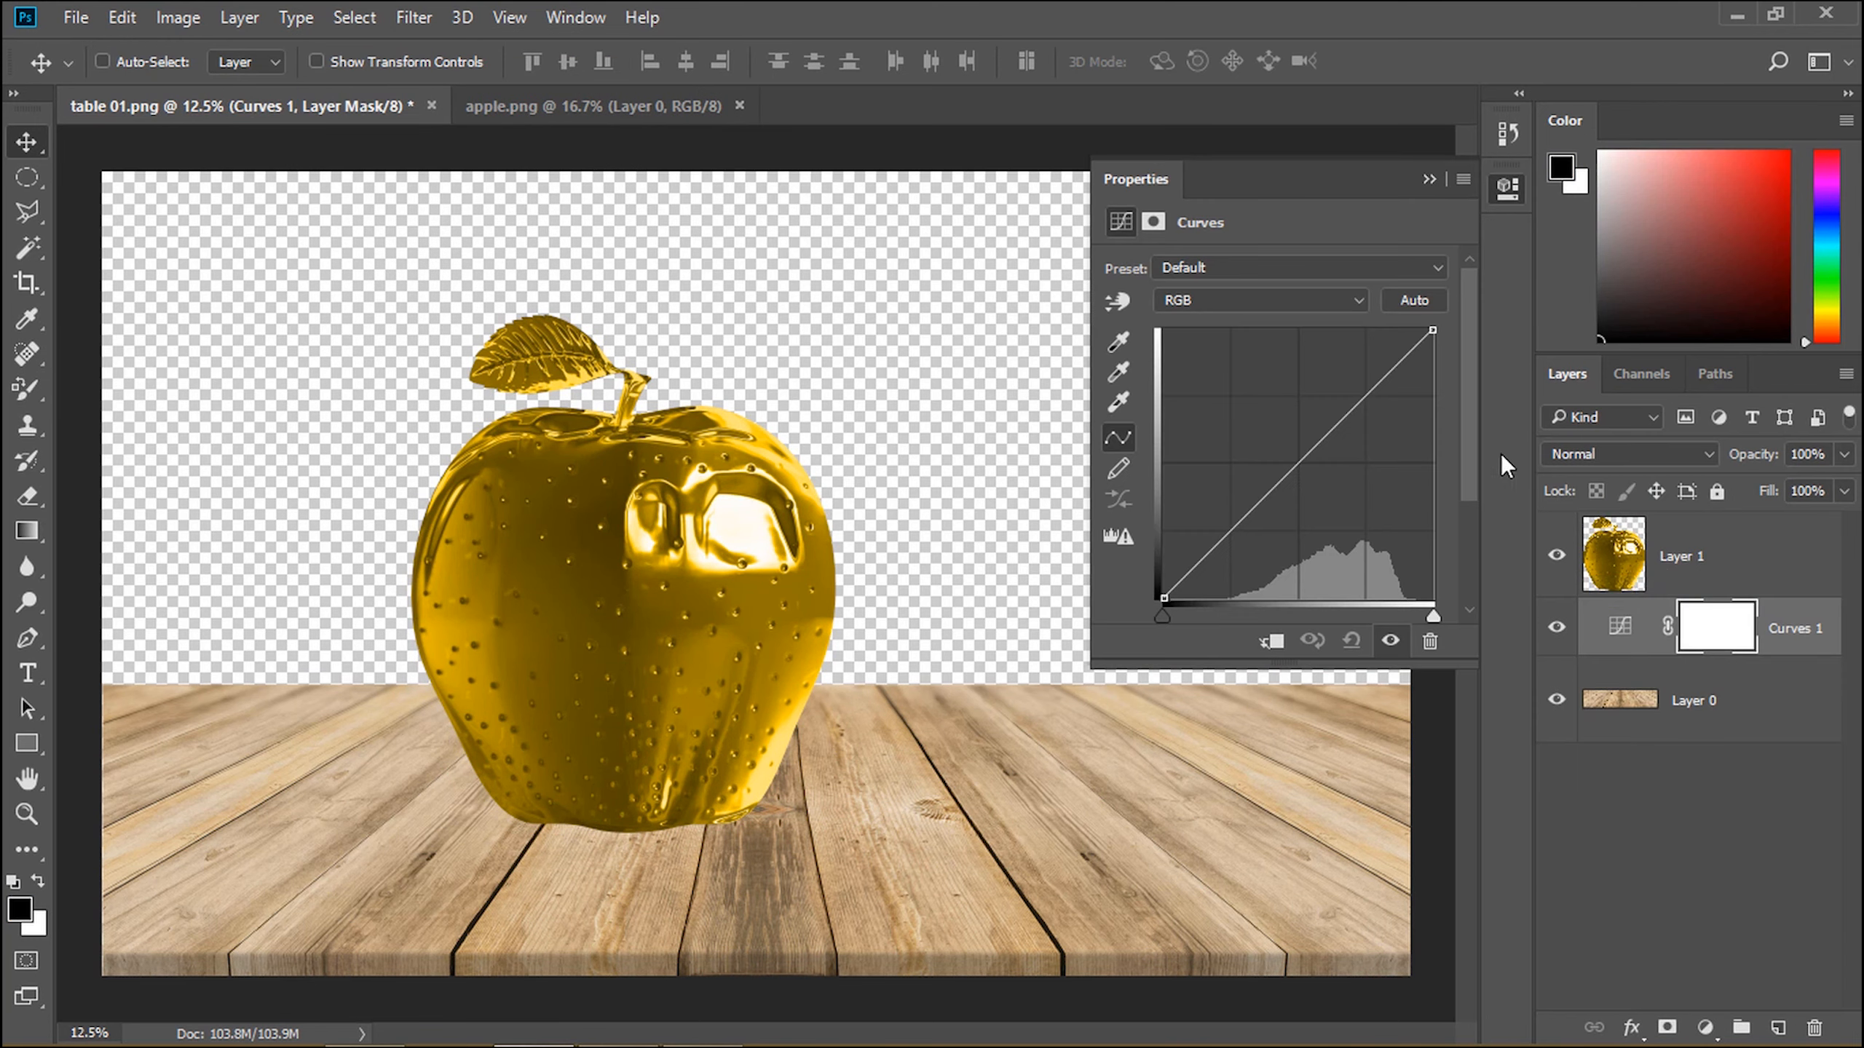
{"action": "left_click_drag", "start_coordinate": [1238, 530], "coordinate": [1286, 586]}
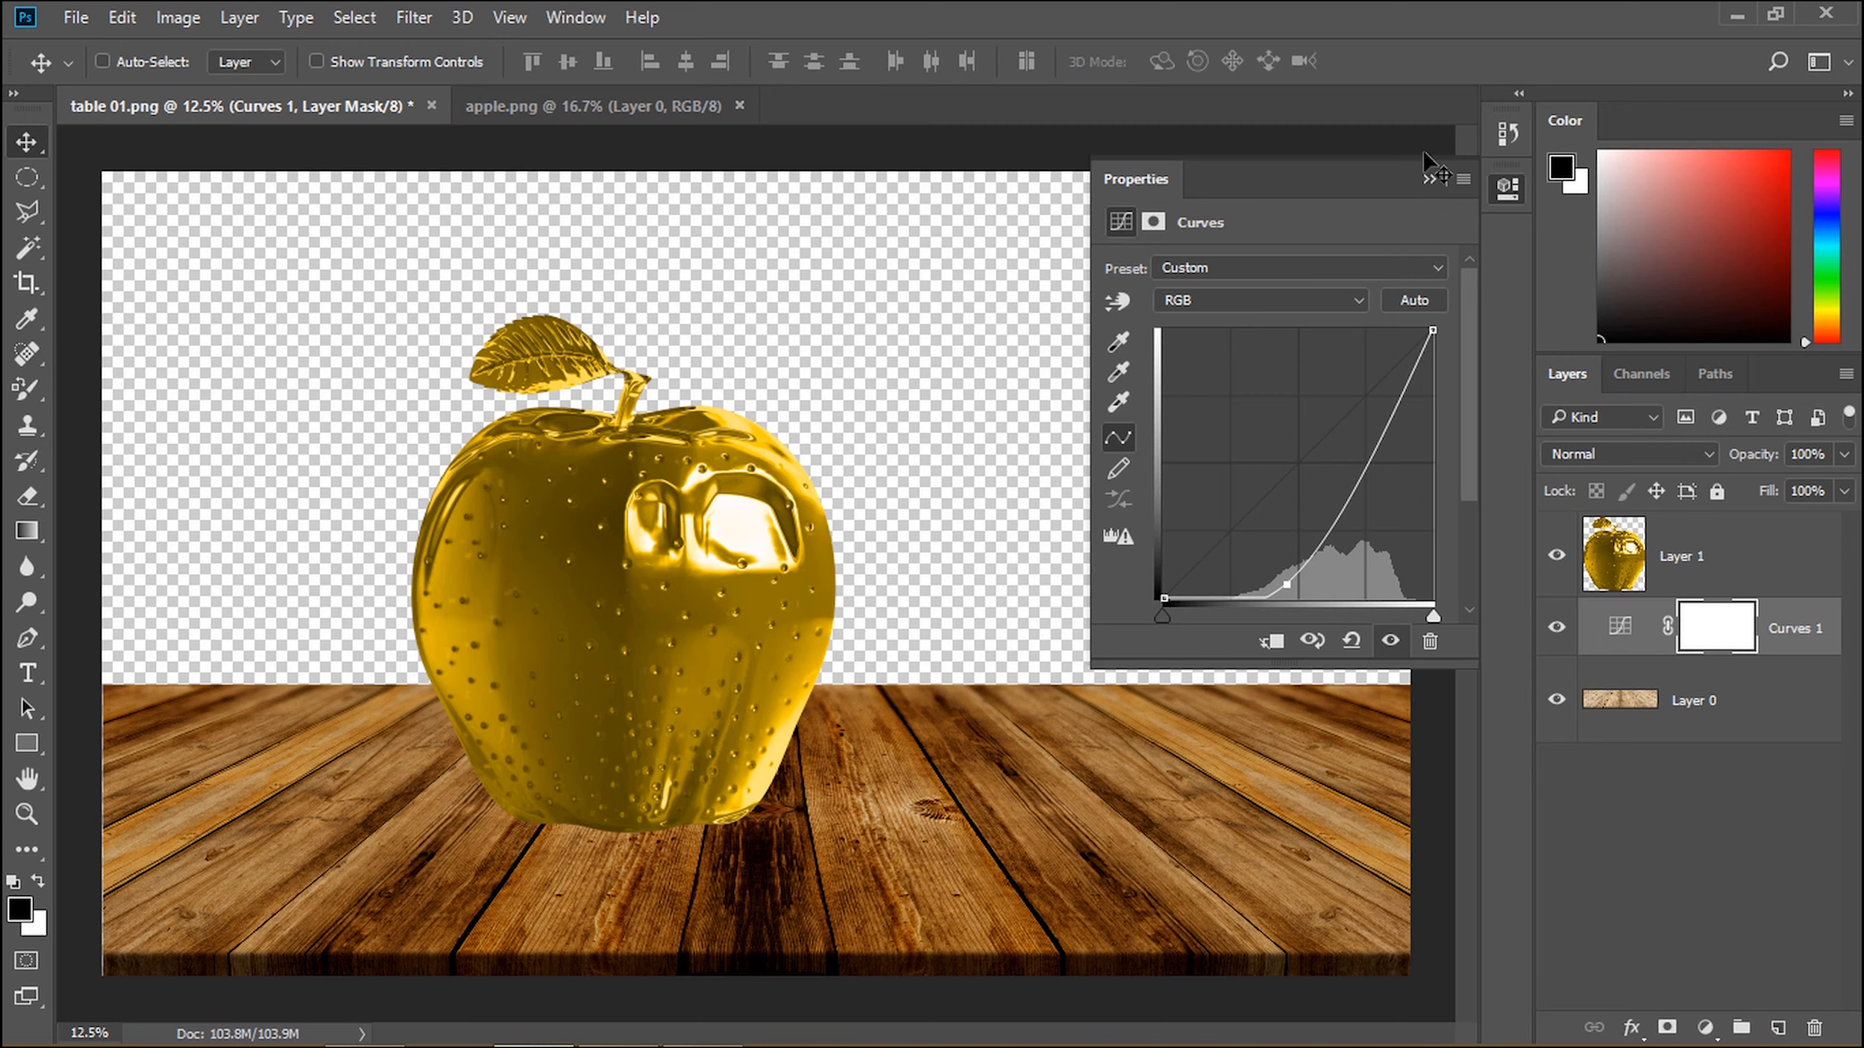
{"action": "left_click", "coordinate": [1426, 176]}
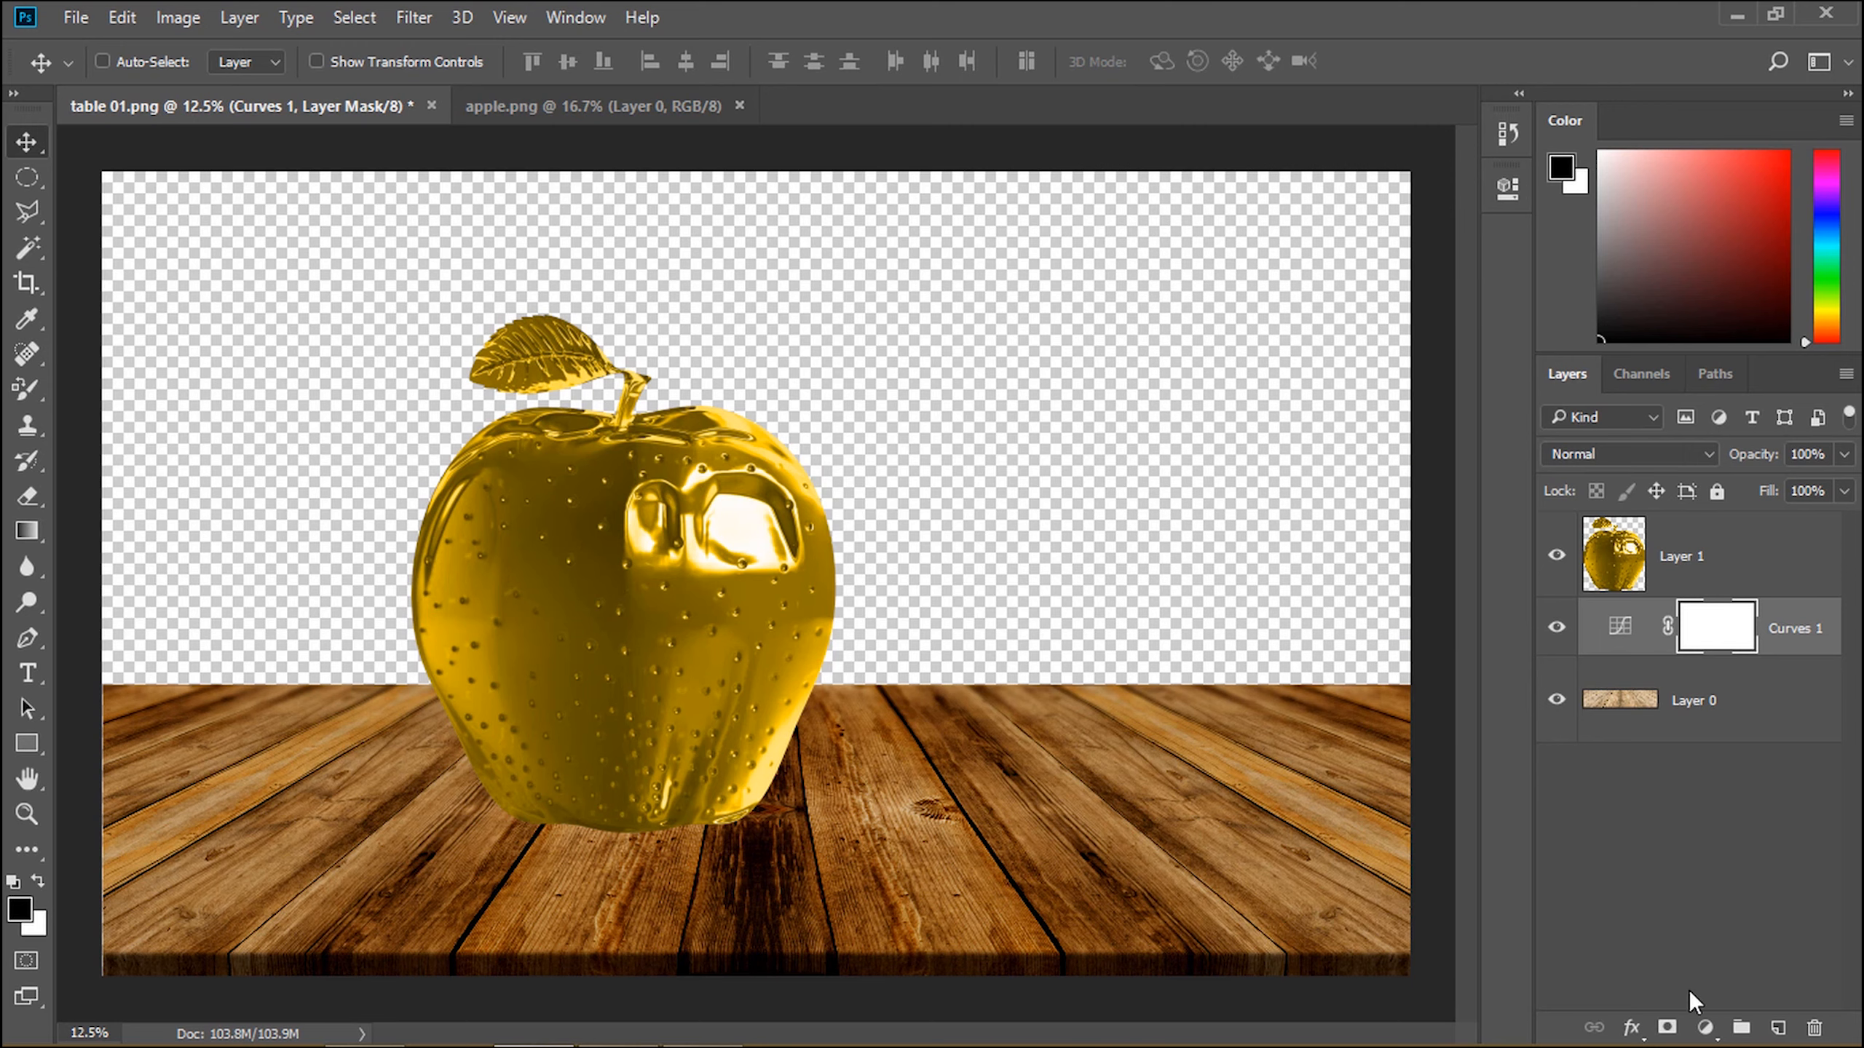
Step: Add a Vibrance adjustment above the table's Curves layer with Vibrance set to -100
{"action": "left_click", "coordinate": [1704, 1027]}
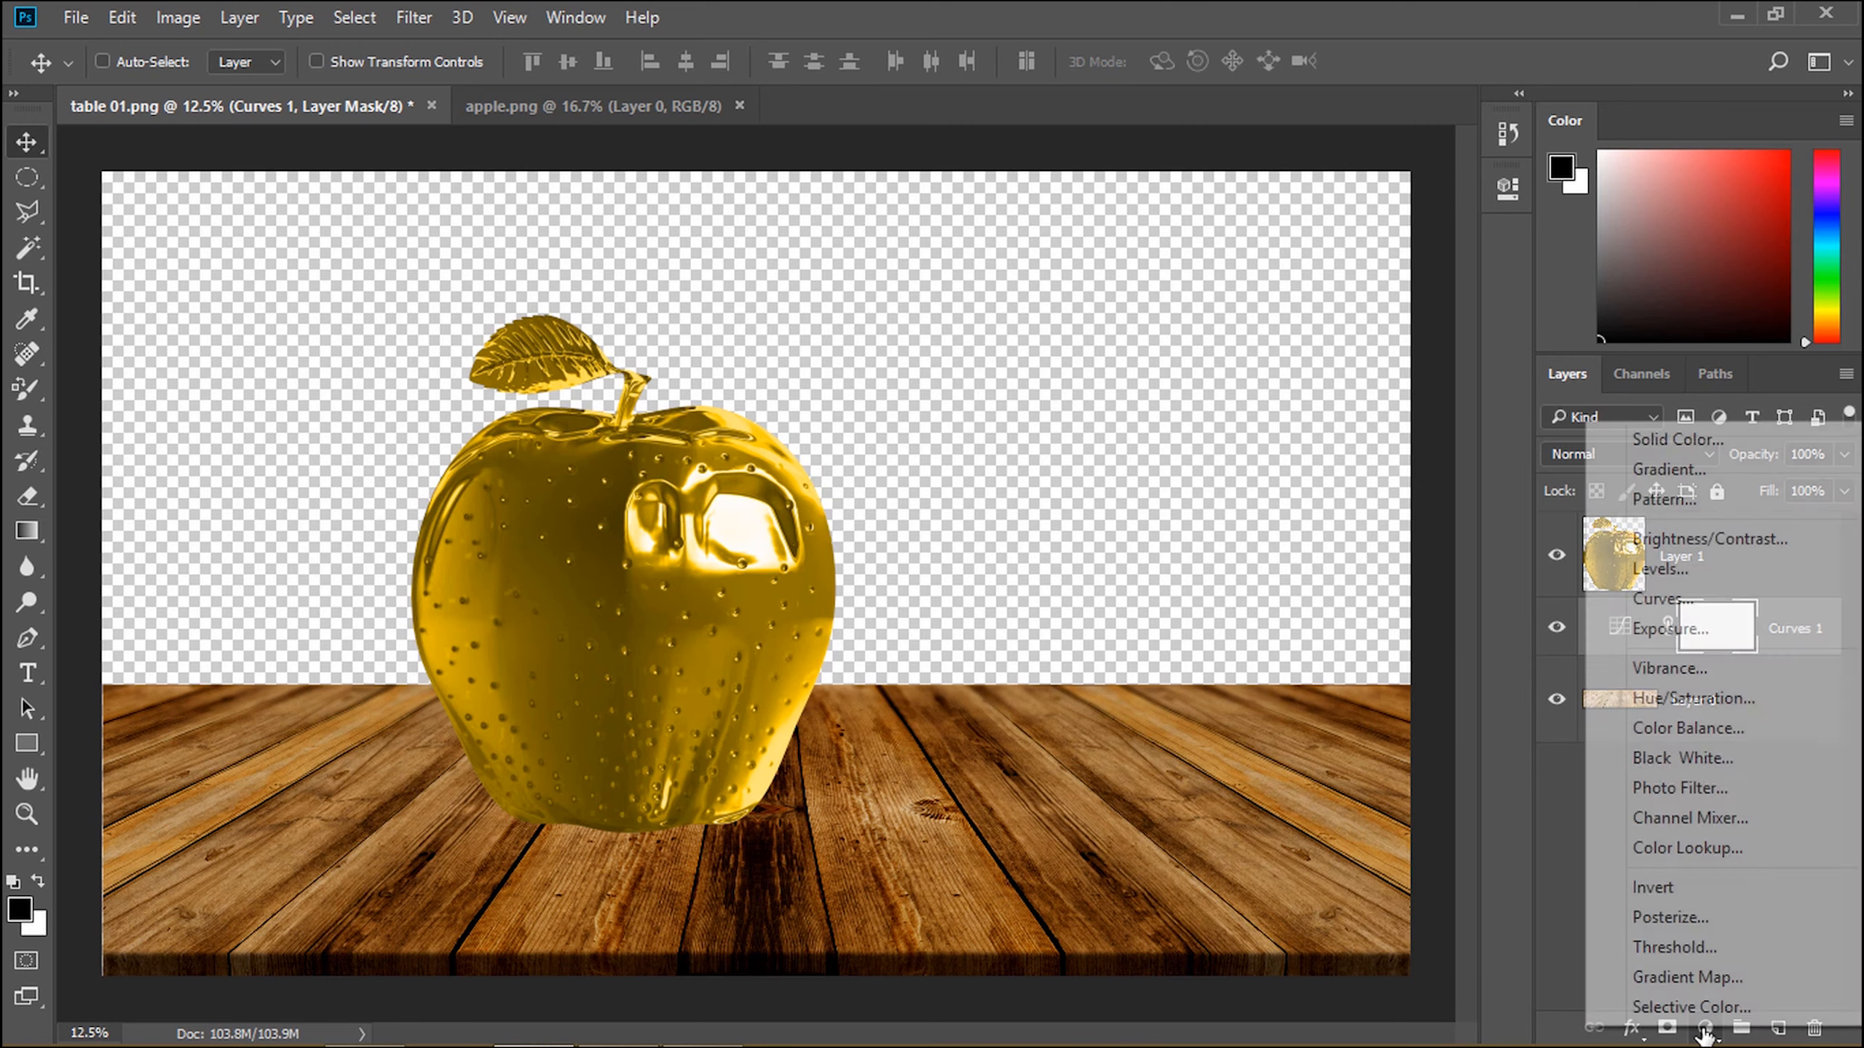
{"action": "left_click", "coordinate": [1673, 664]}
{"action": "left_click_drag", "start_coordinate": [1272, 294], "coordinate": [1037, 296]}
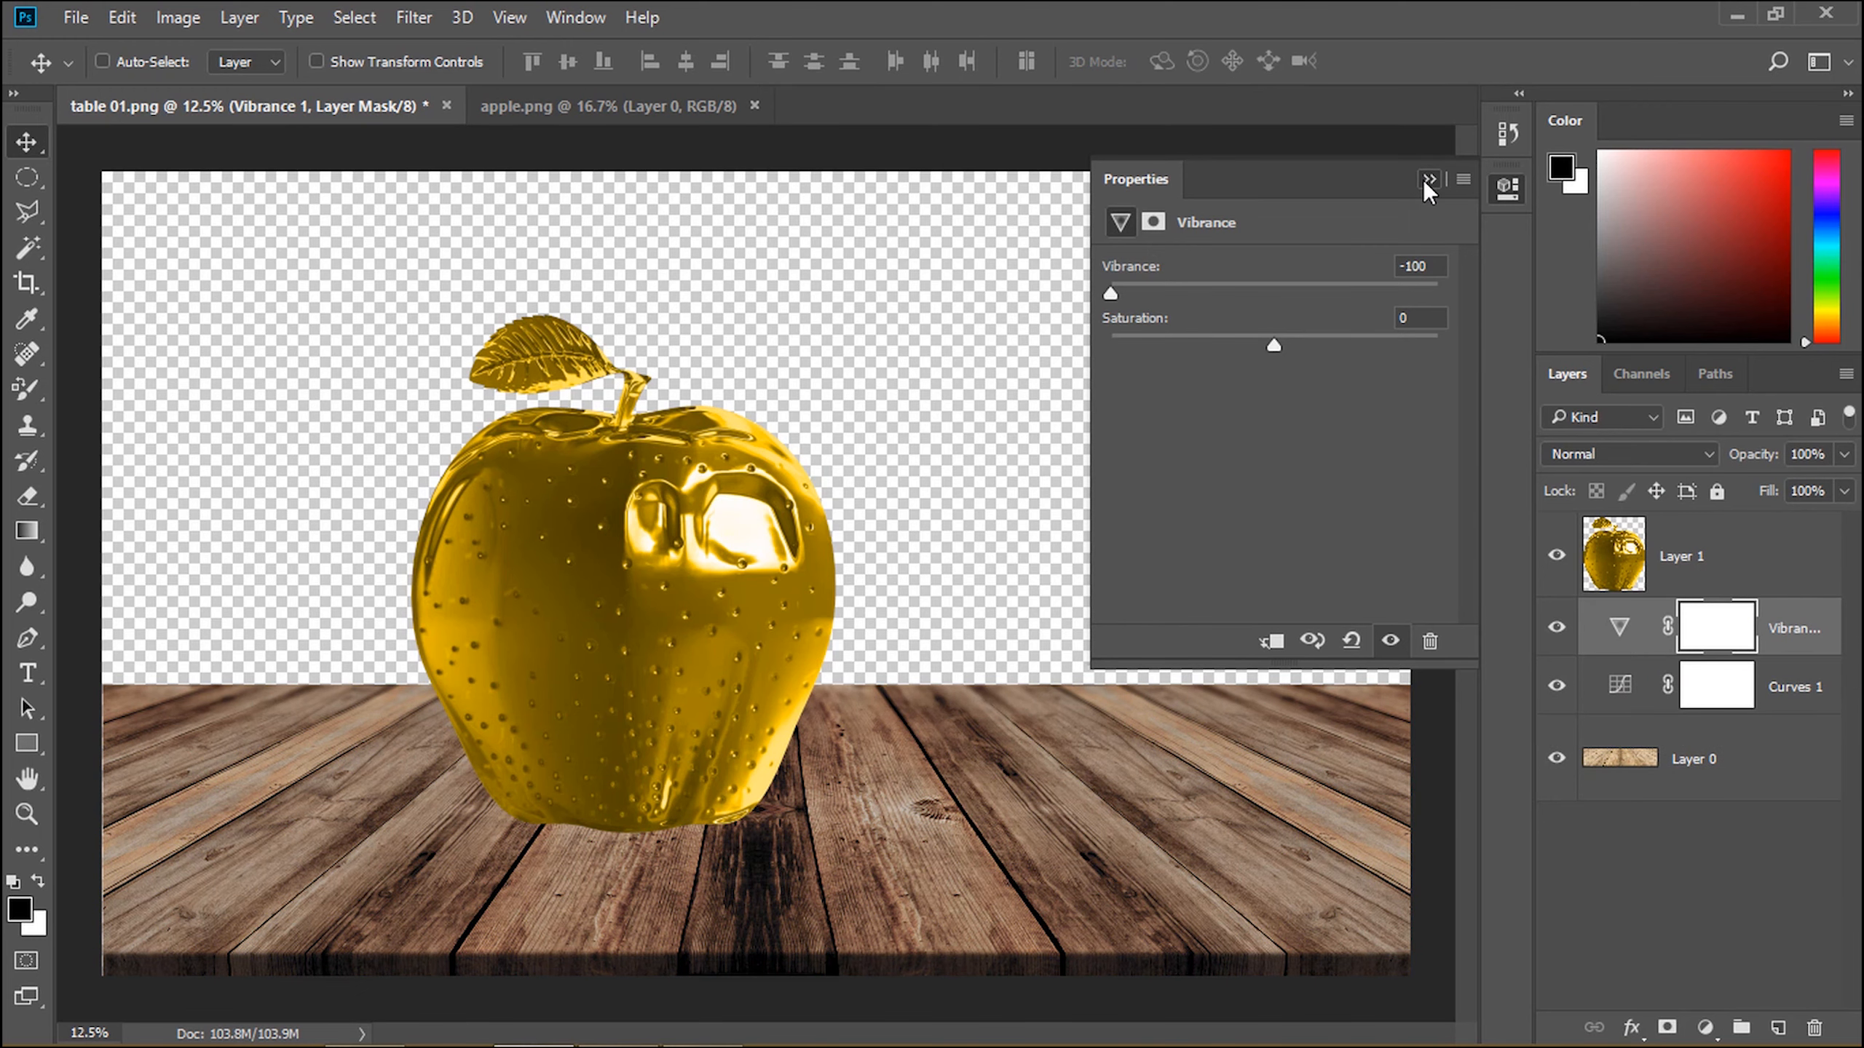
{"action": "left_click", "coordinate": [1427, 179]}
Step: Add a second Curves adjustment above the Vibrance layer and pull its curve down to darken the table further
{"action": "left_click", "coordinate": [1706, 1025]}
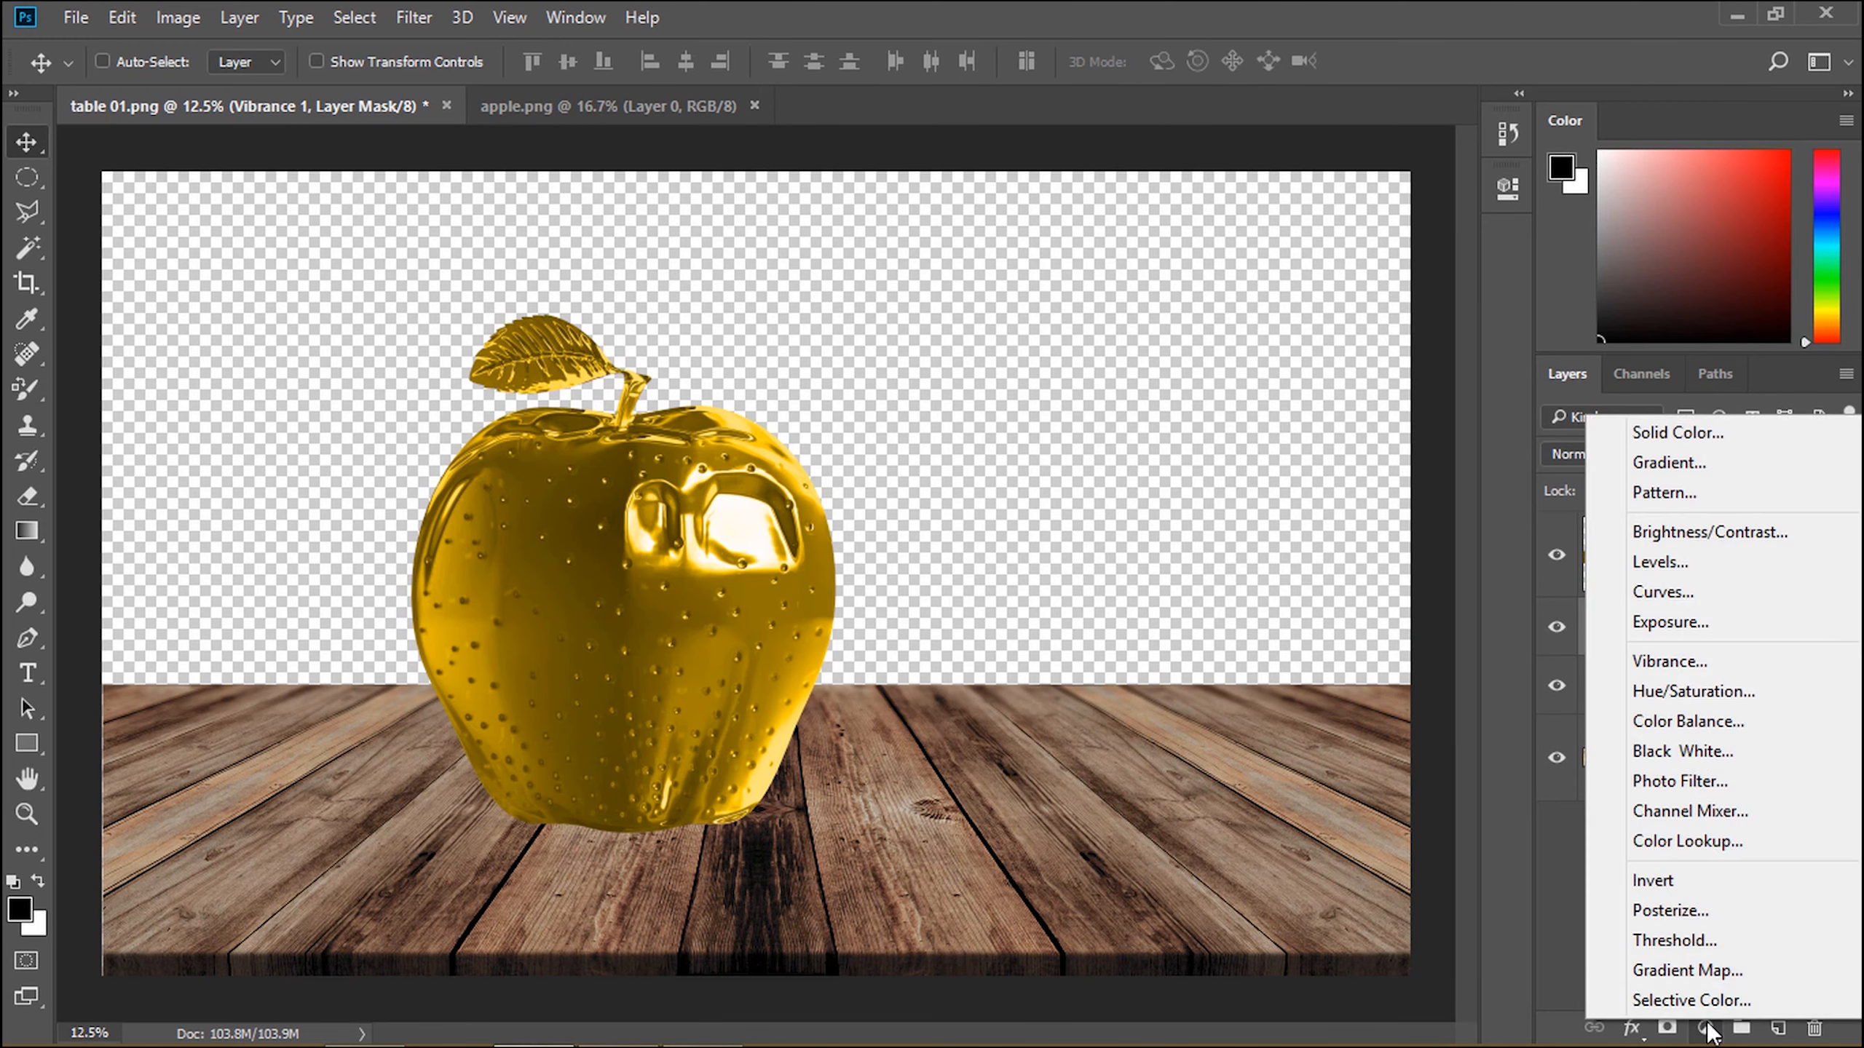
{"action": "left_click", "coordinate": [1697, 595]}
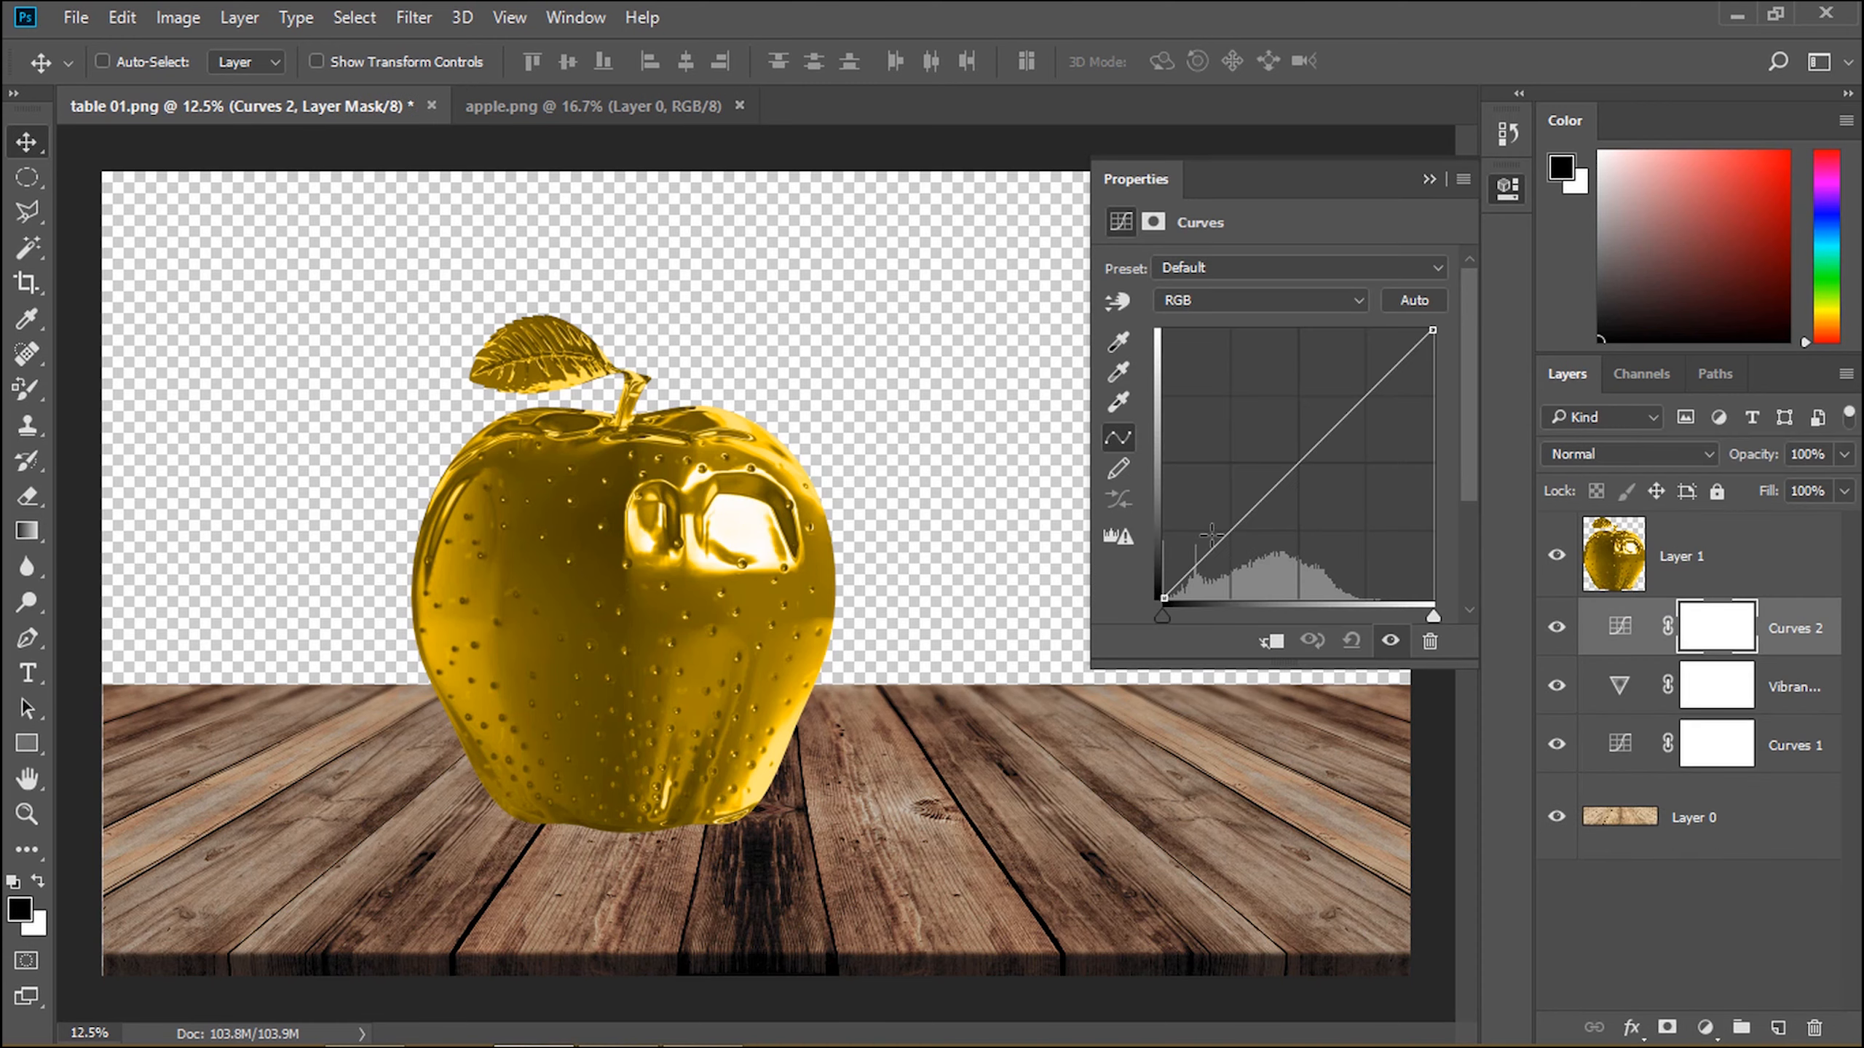
{"action": "left_click_drag", "start_coordinate": [1235, 534], "coordinate": [1284, 576]}
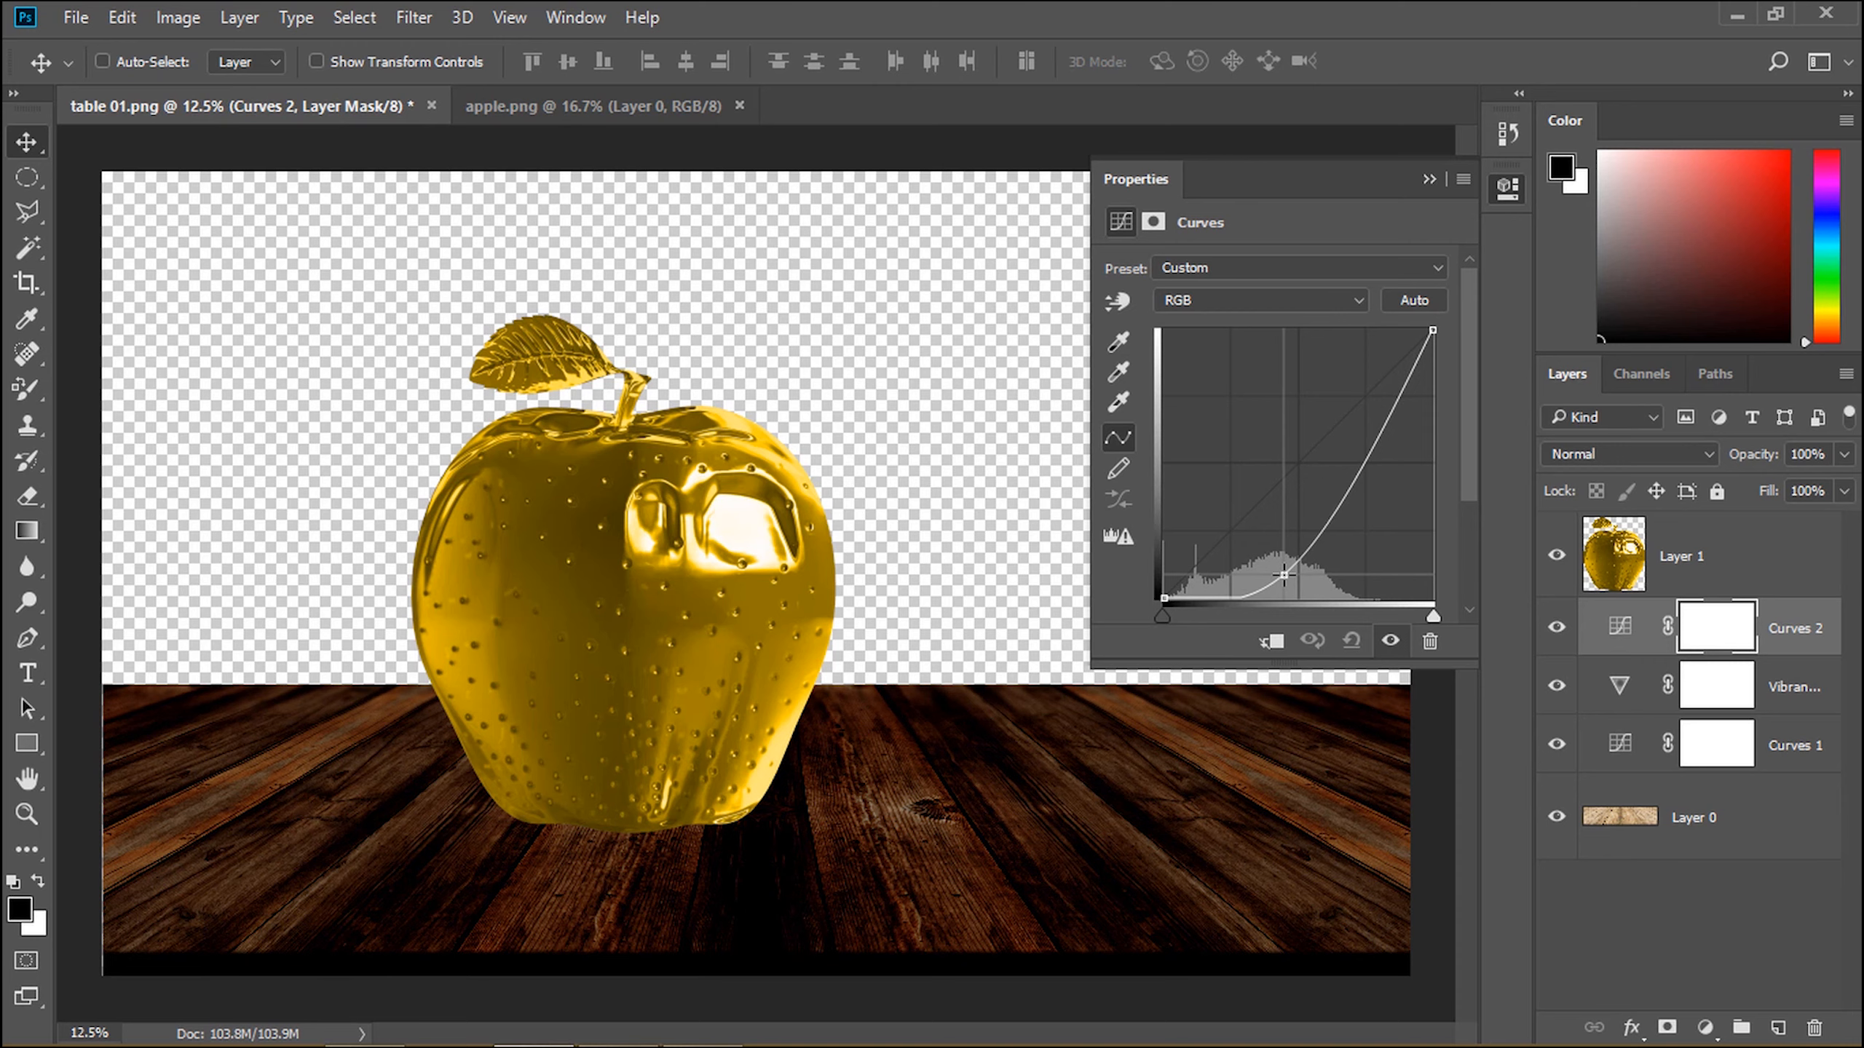
Step: Draw a wide elliptical selection around the apple's base on the table and feather it by 80 pixels
{"action": "left_click", "coordinate": [1433, 187]}
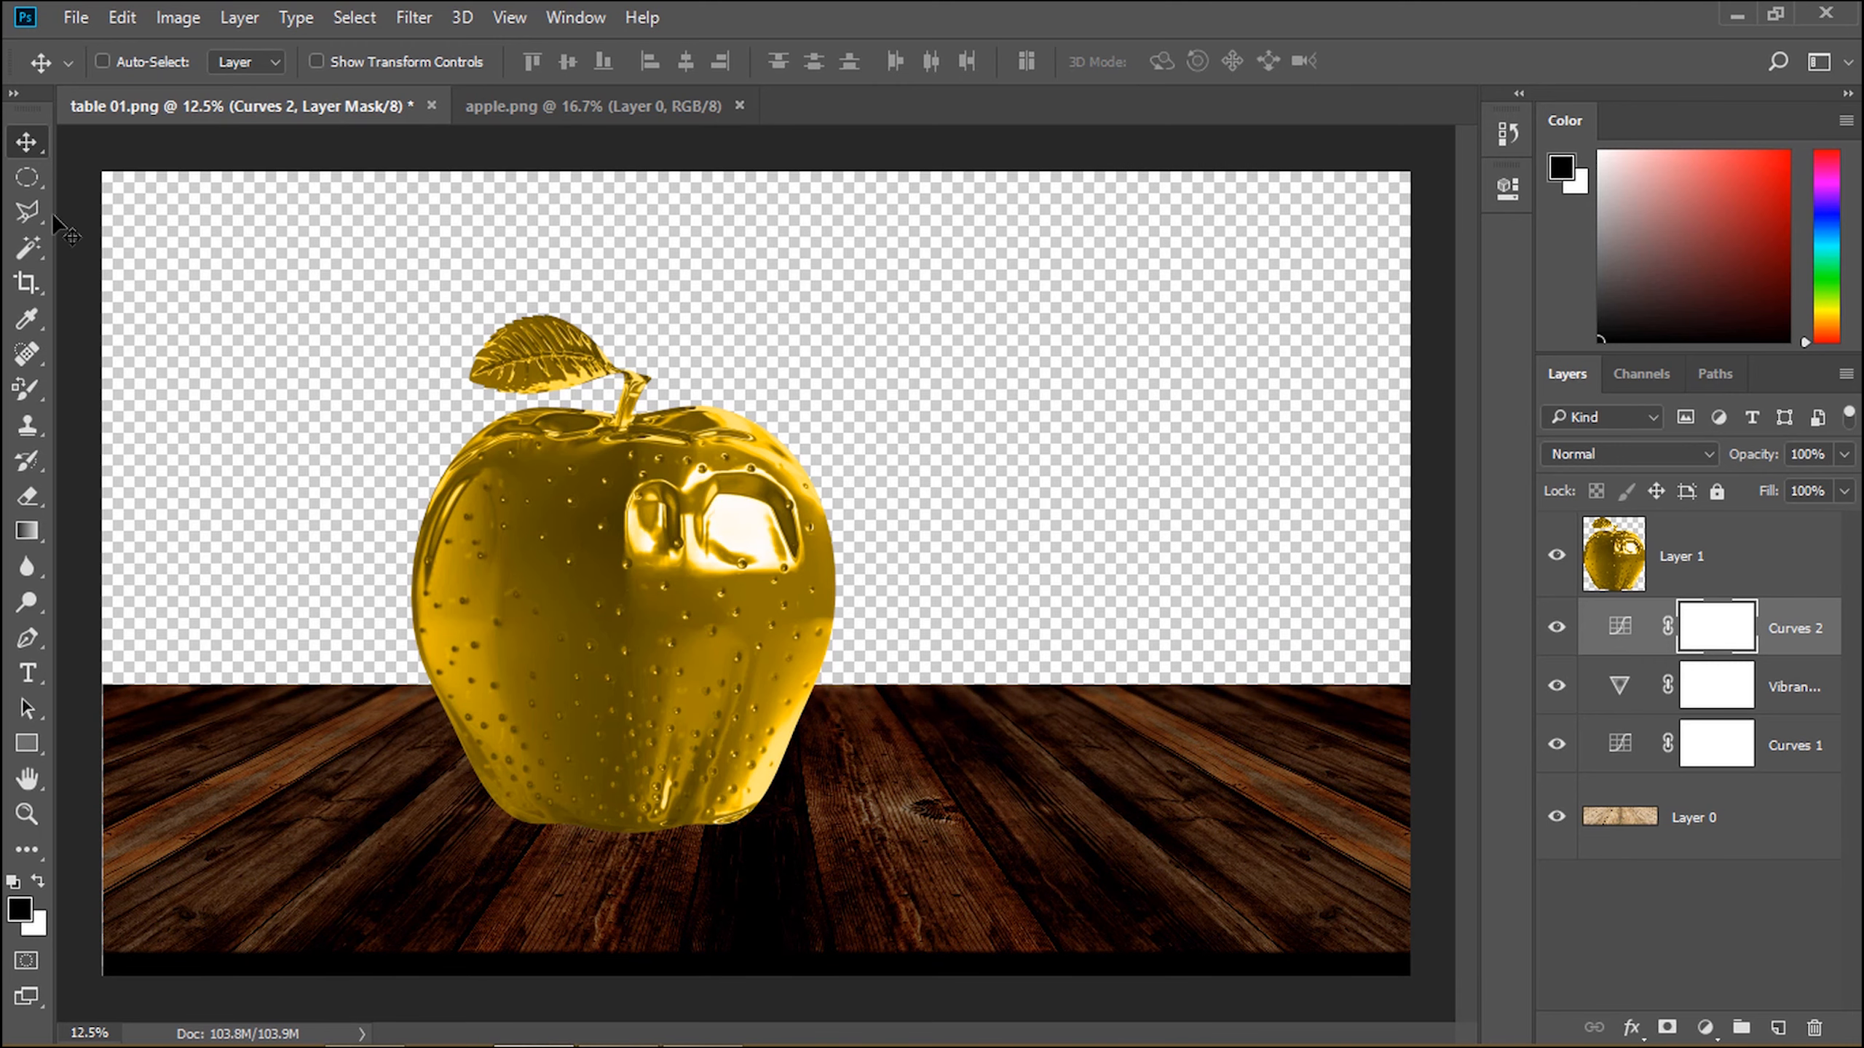
{"action": "left_click", "coordinate": [26, 178]}
{"action": "left_click_drag", "start_coordinate": [469, 824], "coordinate": [897, 866]}
{"action": "left_click", "coordinate": [355, 16]}
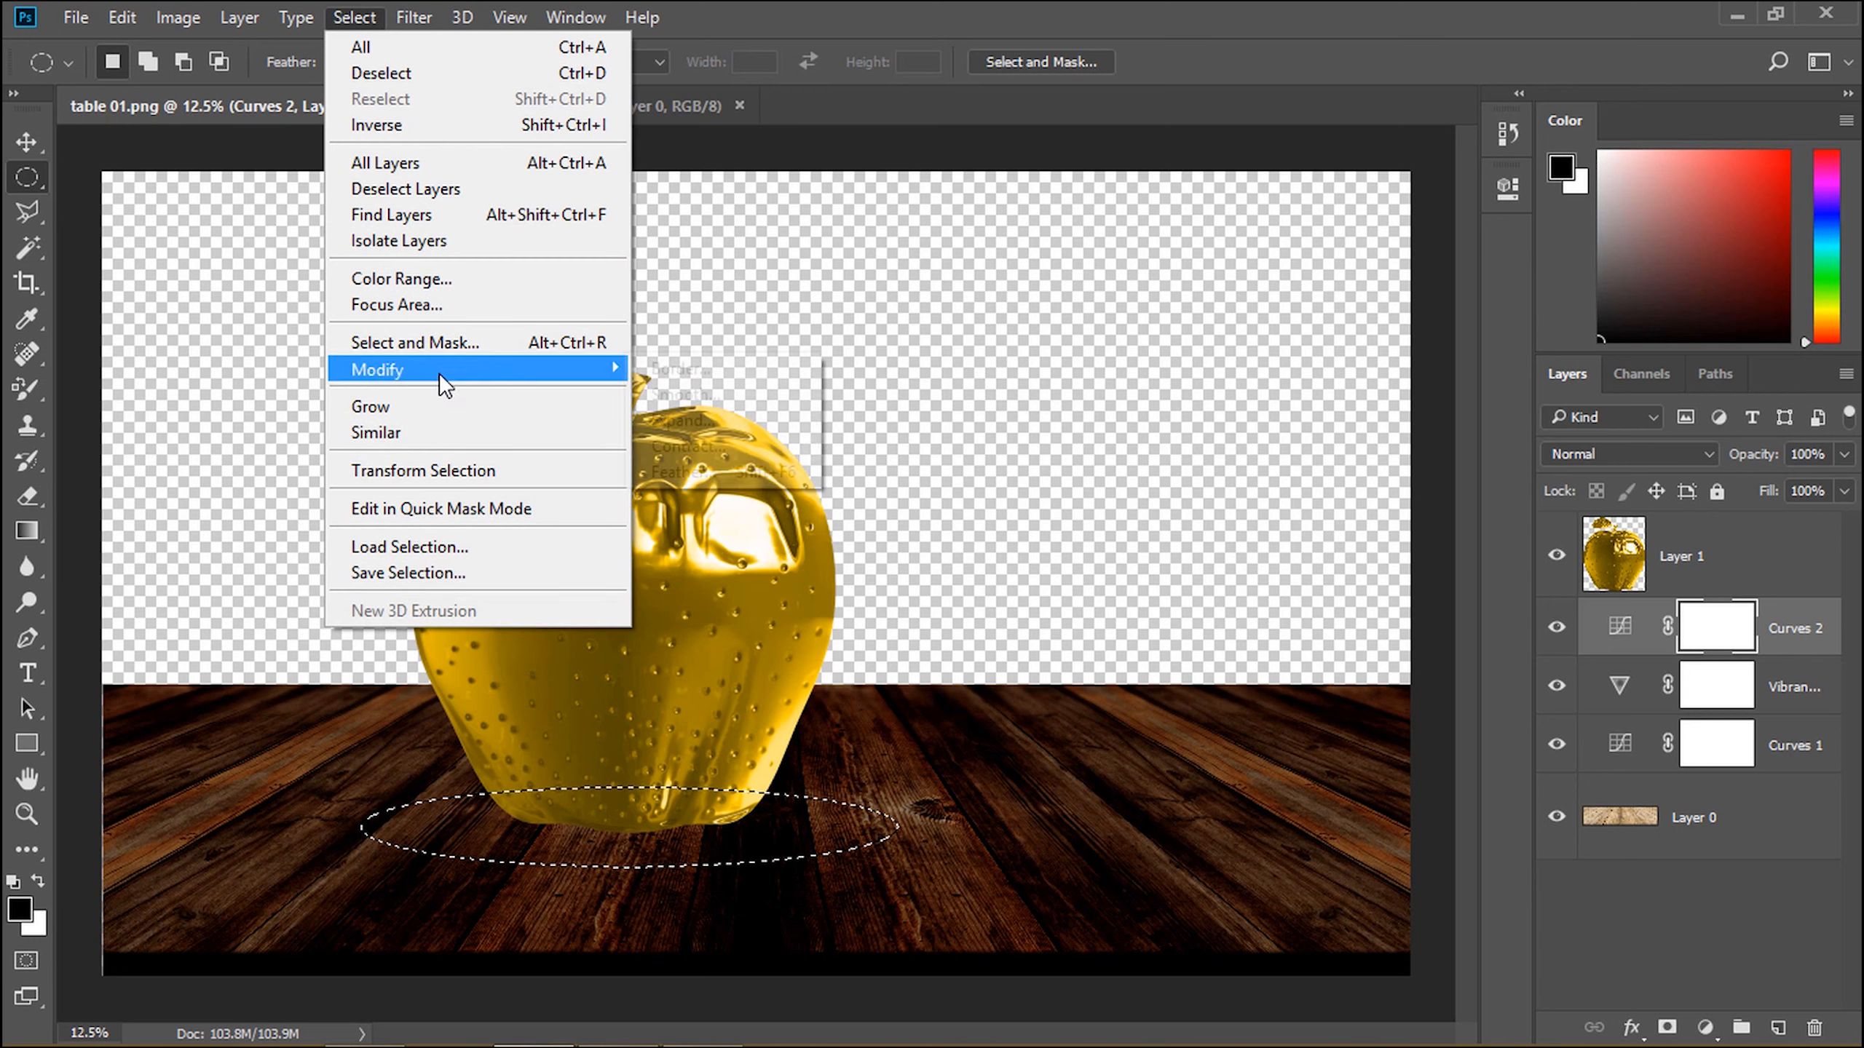
{"action": "mouse_move", "coordinate": [439, 373]}
{"action": "left_click", "coordinate": [728, 466]}
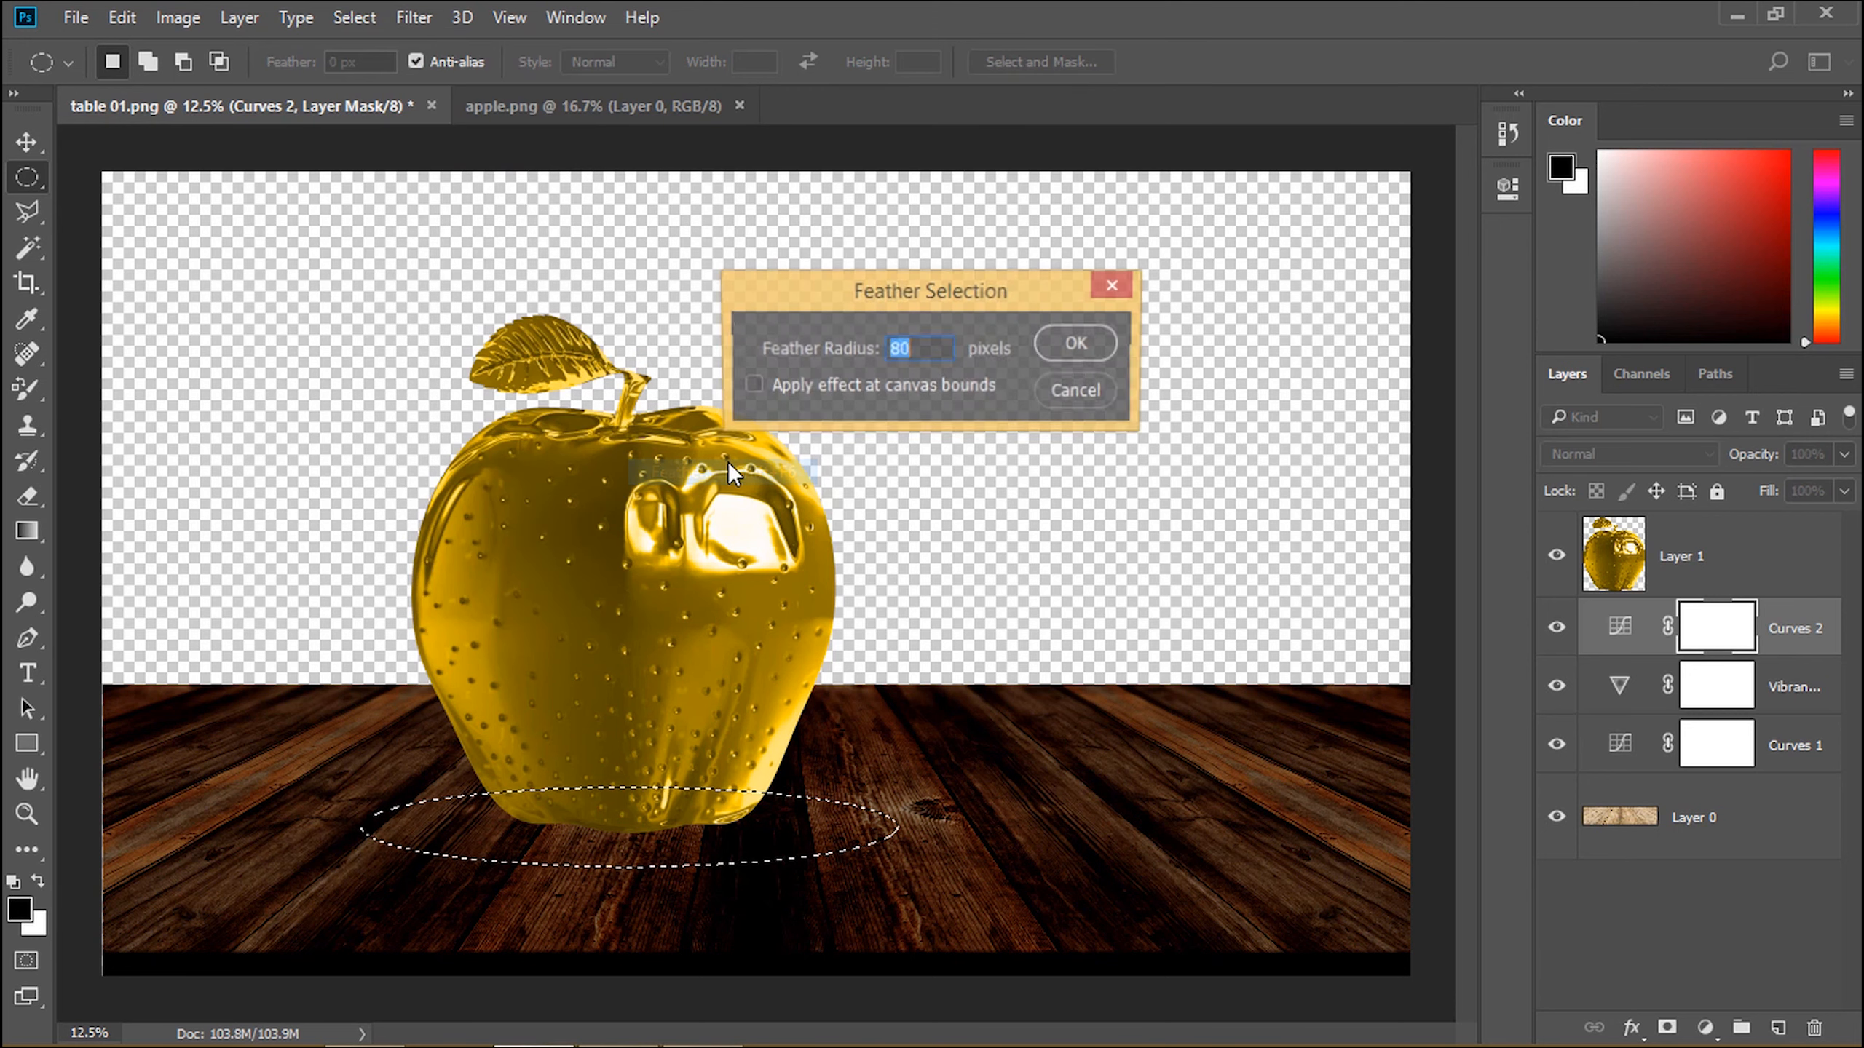
{"action": "left_click", "coordinate": [1070, 357]}
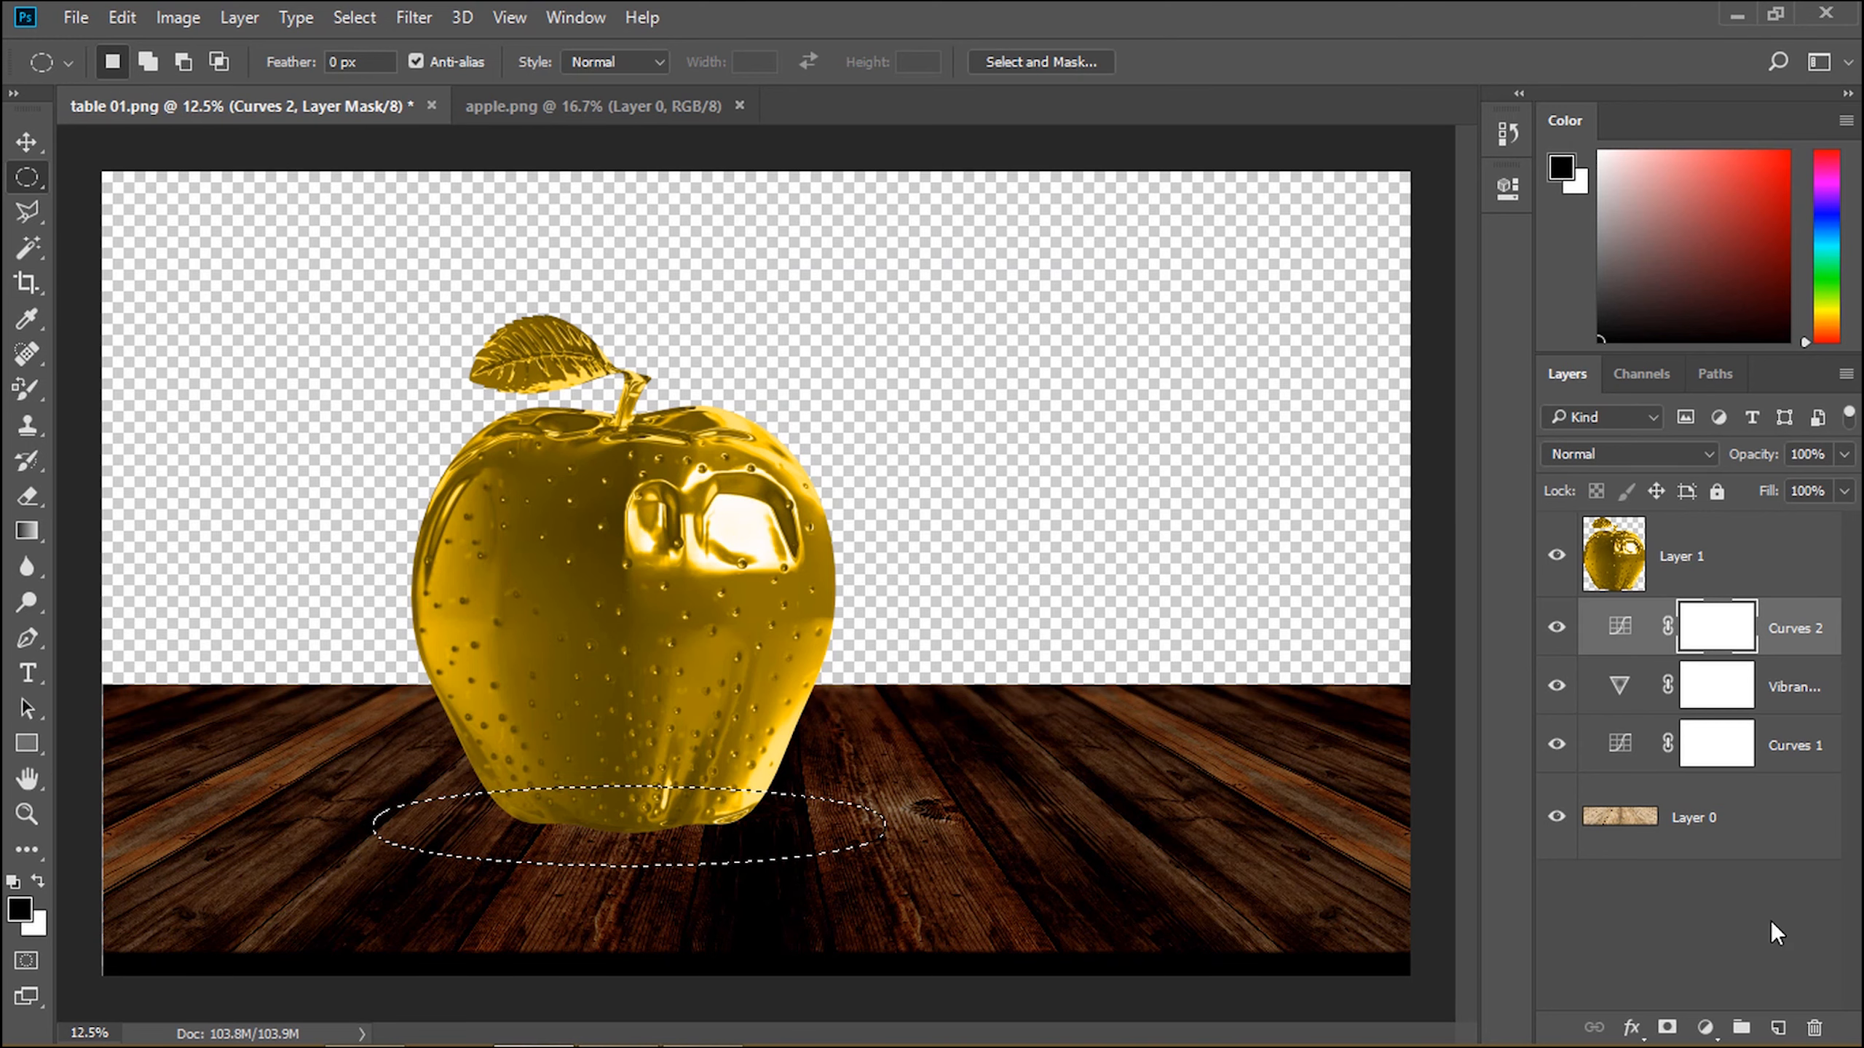
Step: Add a new layer above Curves 2, fill the feathered ellipse with golden yellow, and hide that layer
{"action": "left_click", "coordinate": [1774, 1027]}
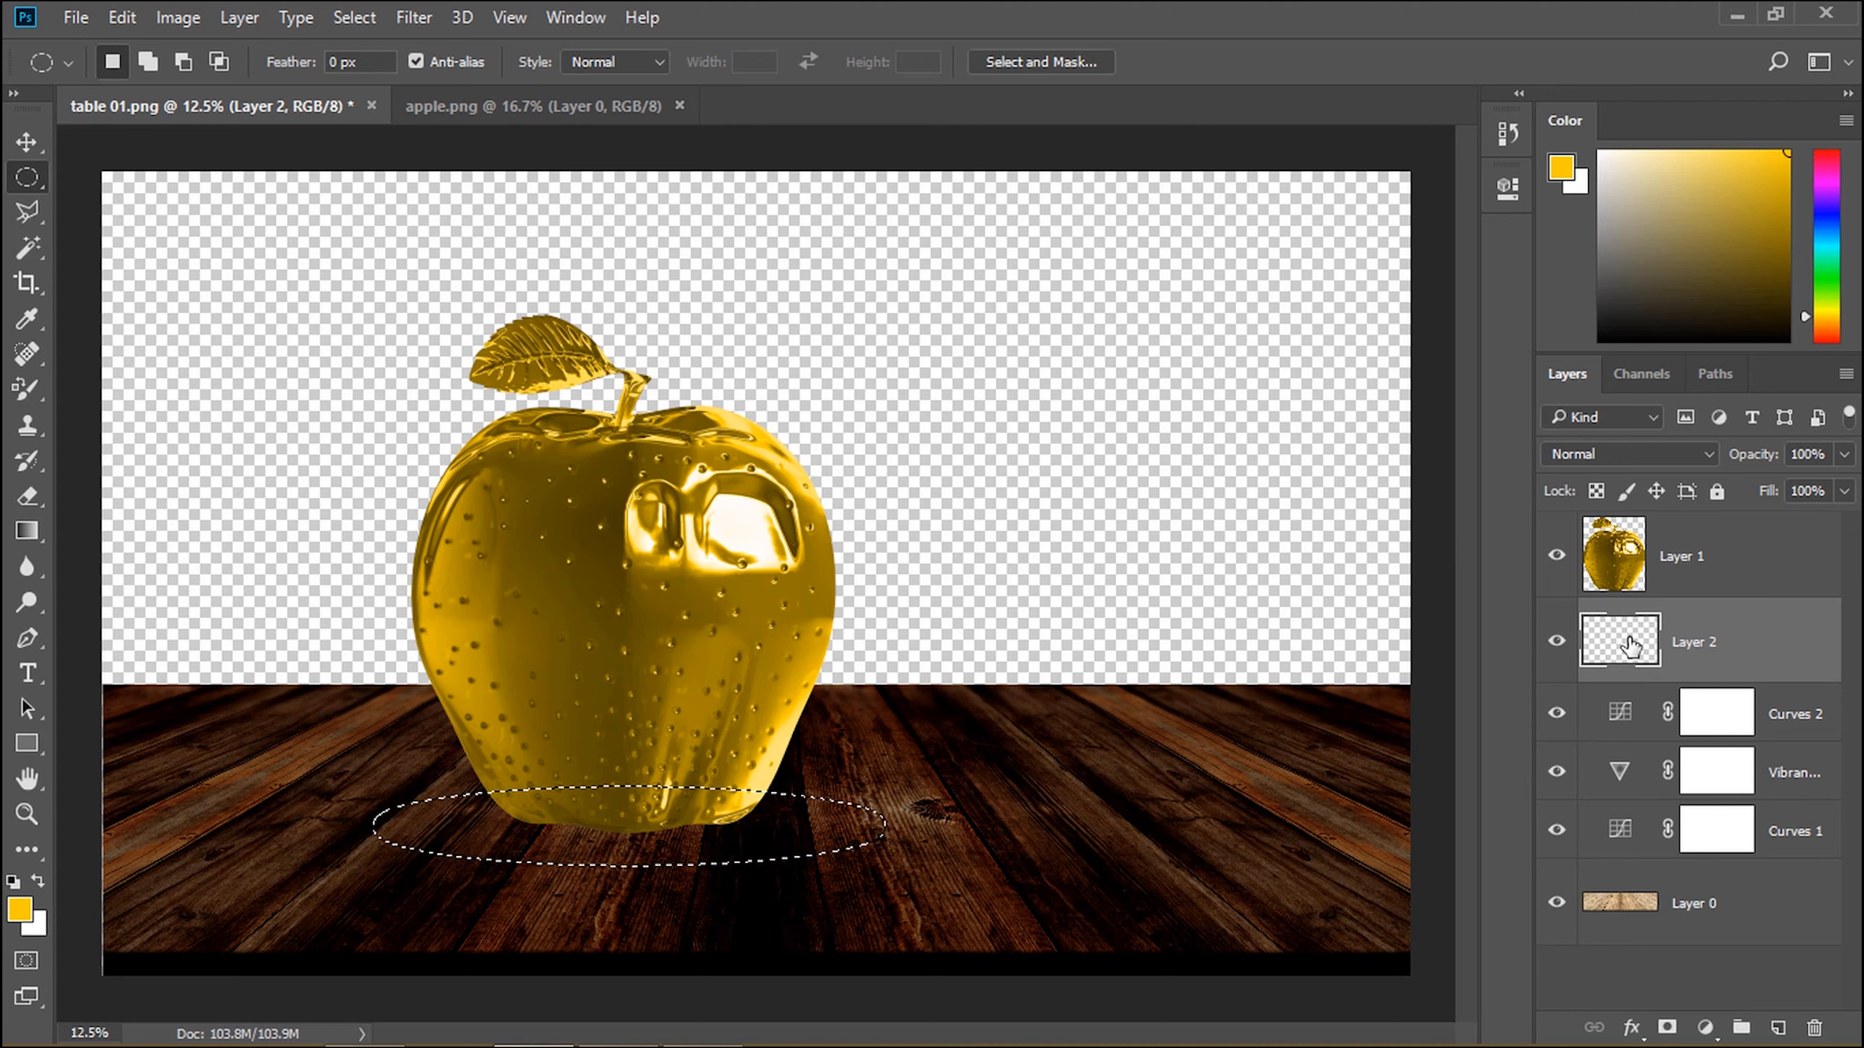
{"action": "key", "text": "alt+BackSpace"}
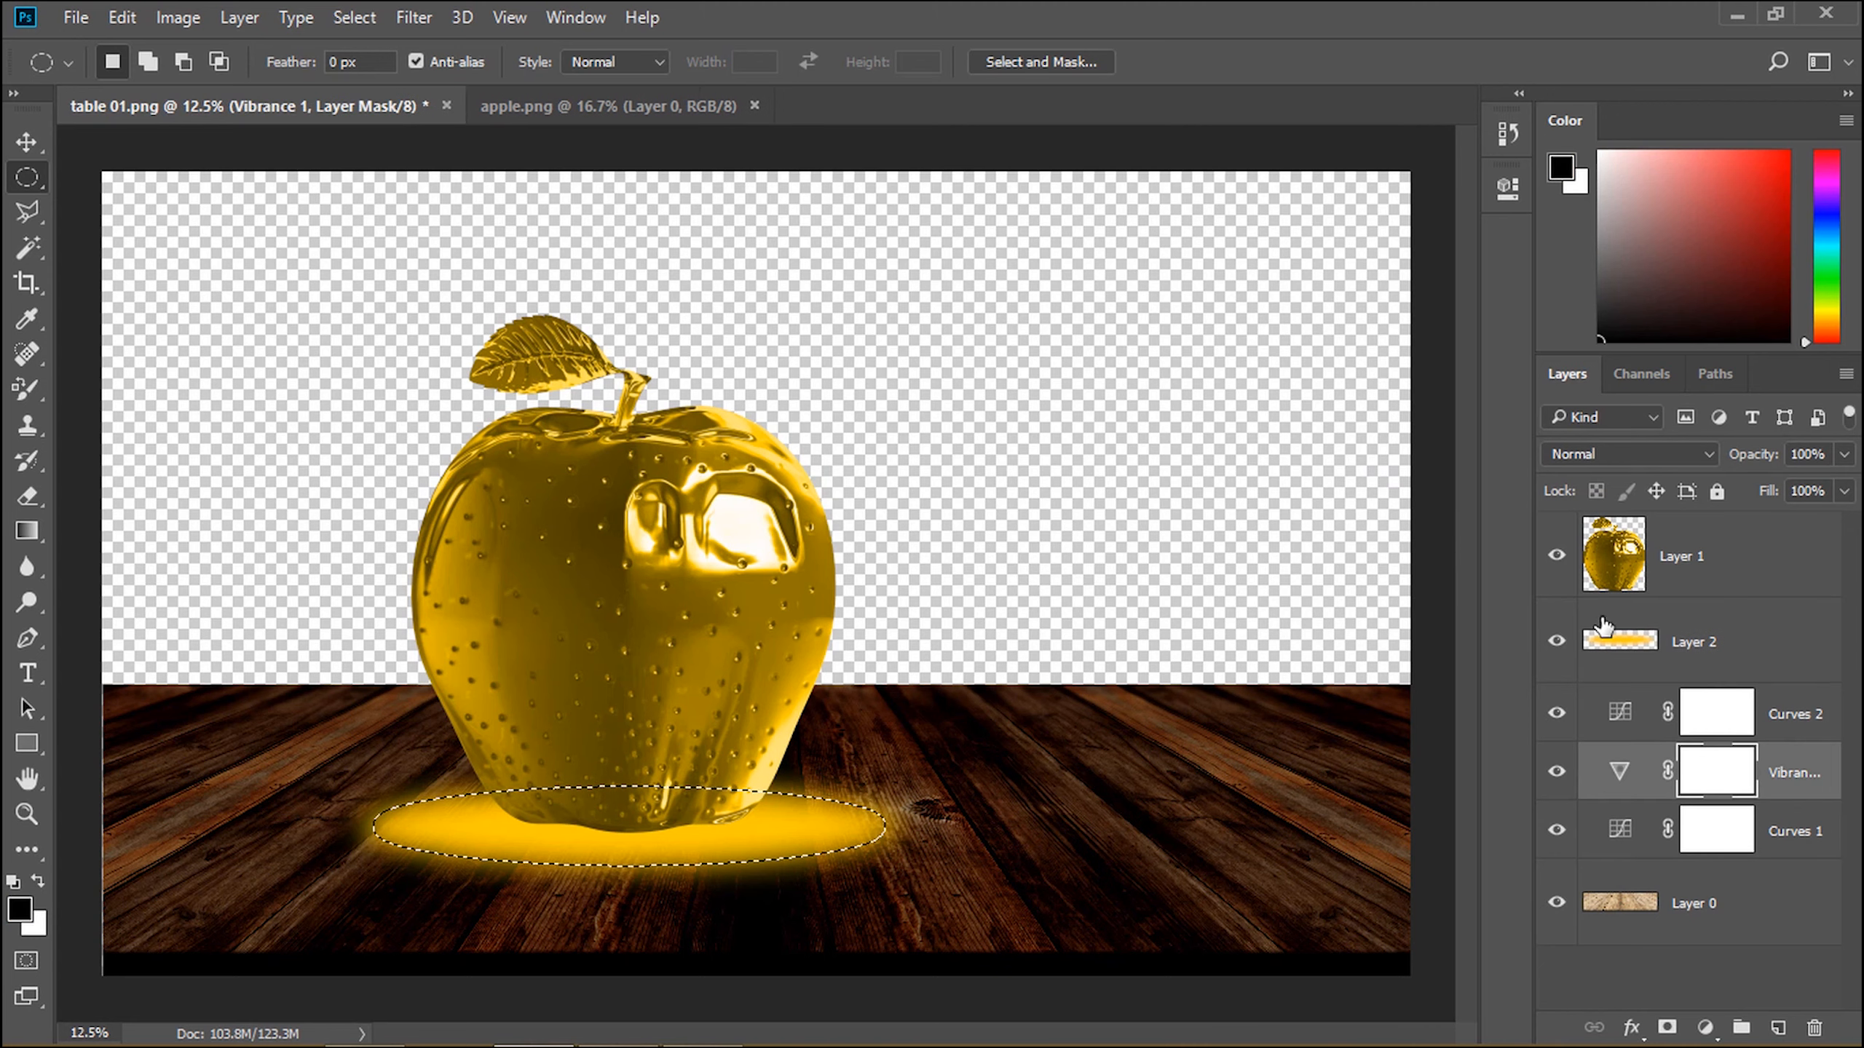
{"action": "left_click", "coordinate": [1661, 674]}
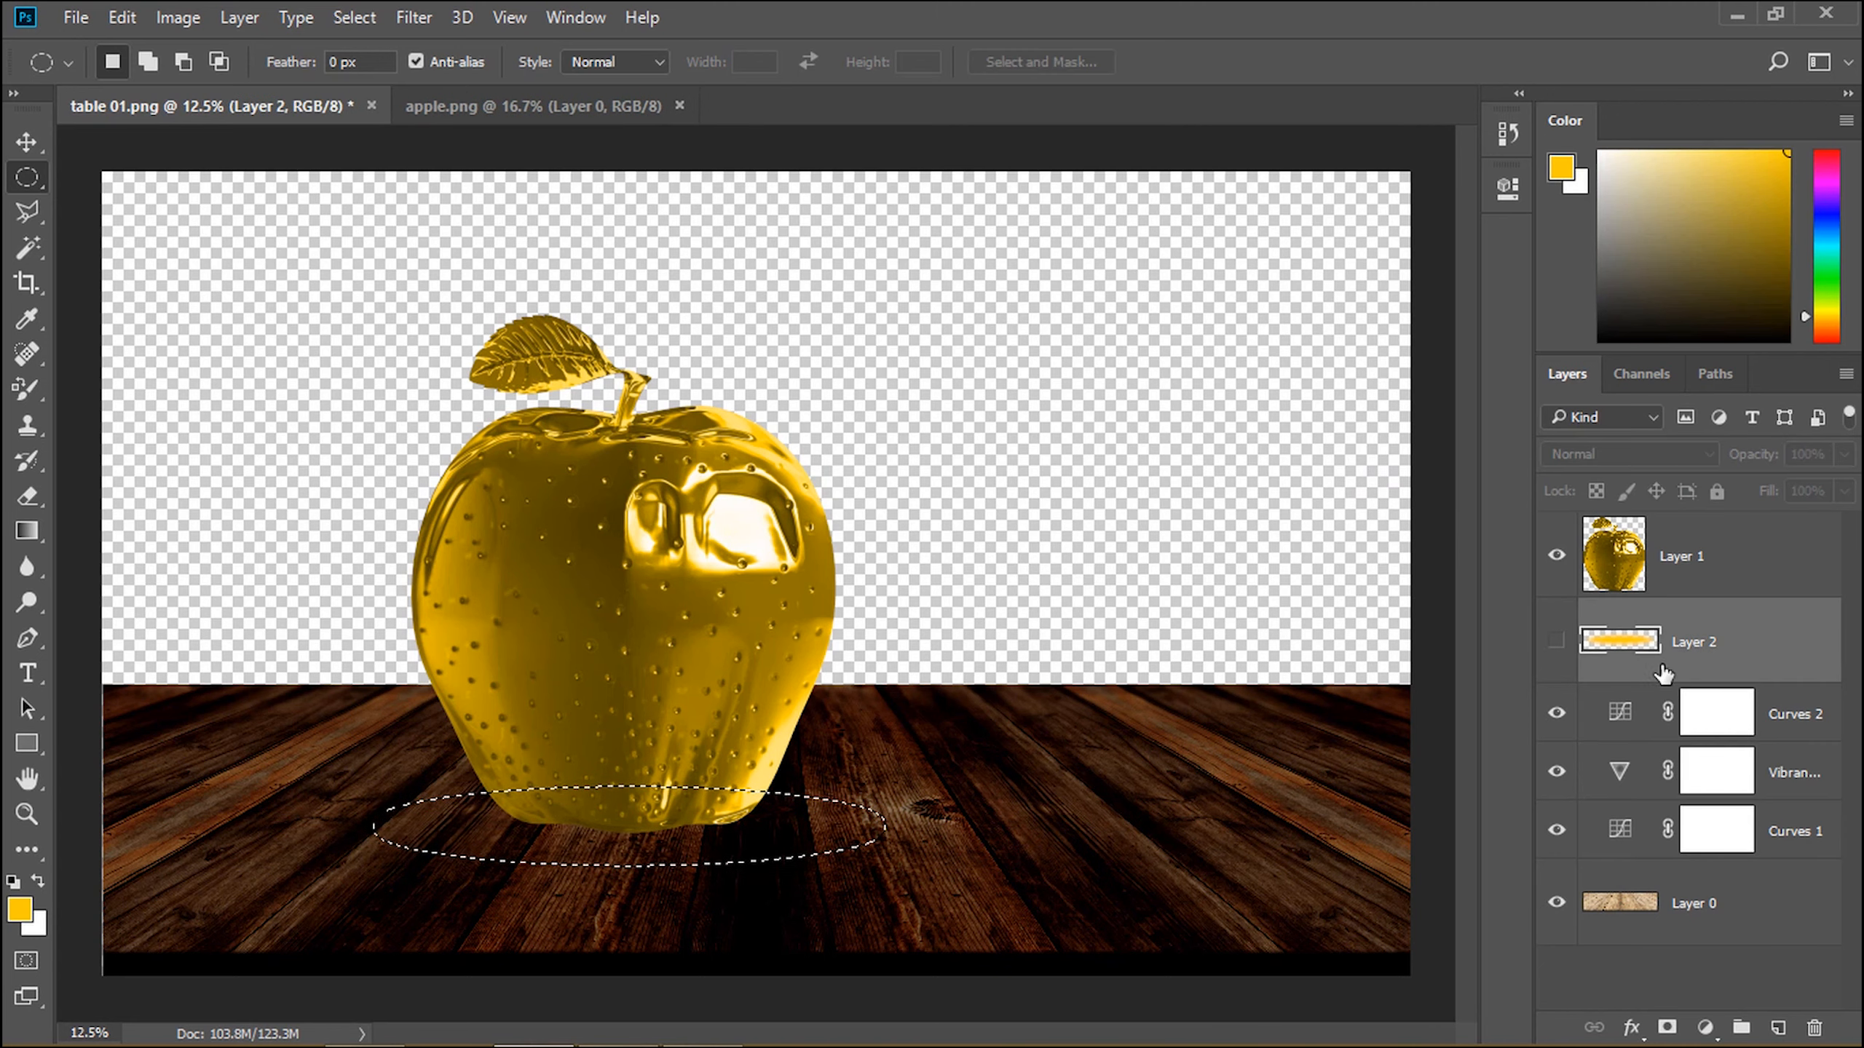
Step: Fill the ellipse with black on the Curves 1 and Vibrance masks, and deselect it
{"action": "left_click", "coordinate": [1732, 857]}
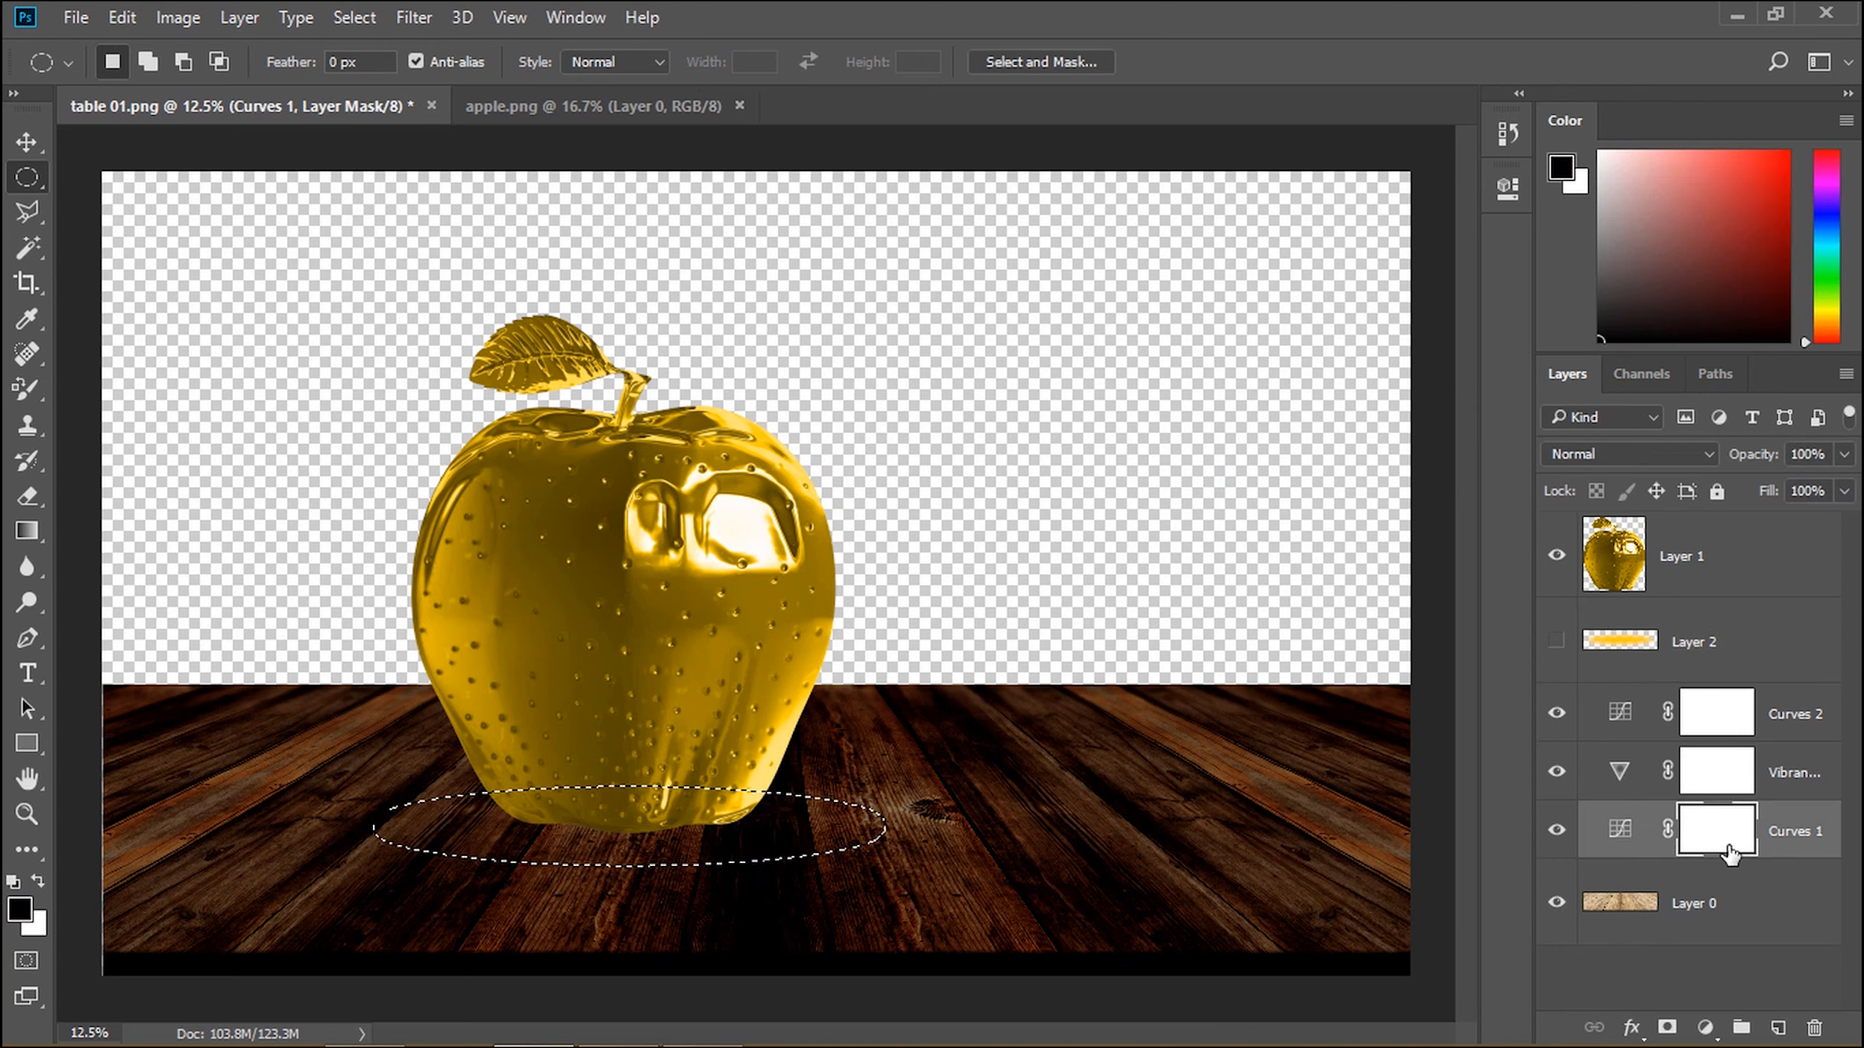
{"action": "left_click", "coordinate": [1704, 789]}
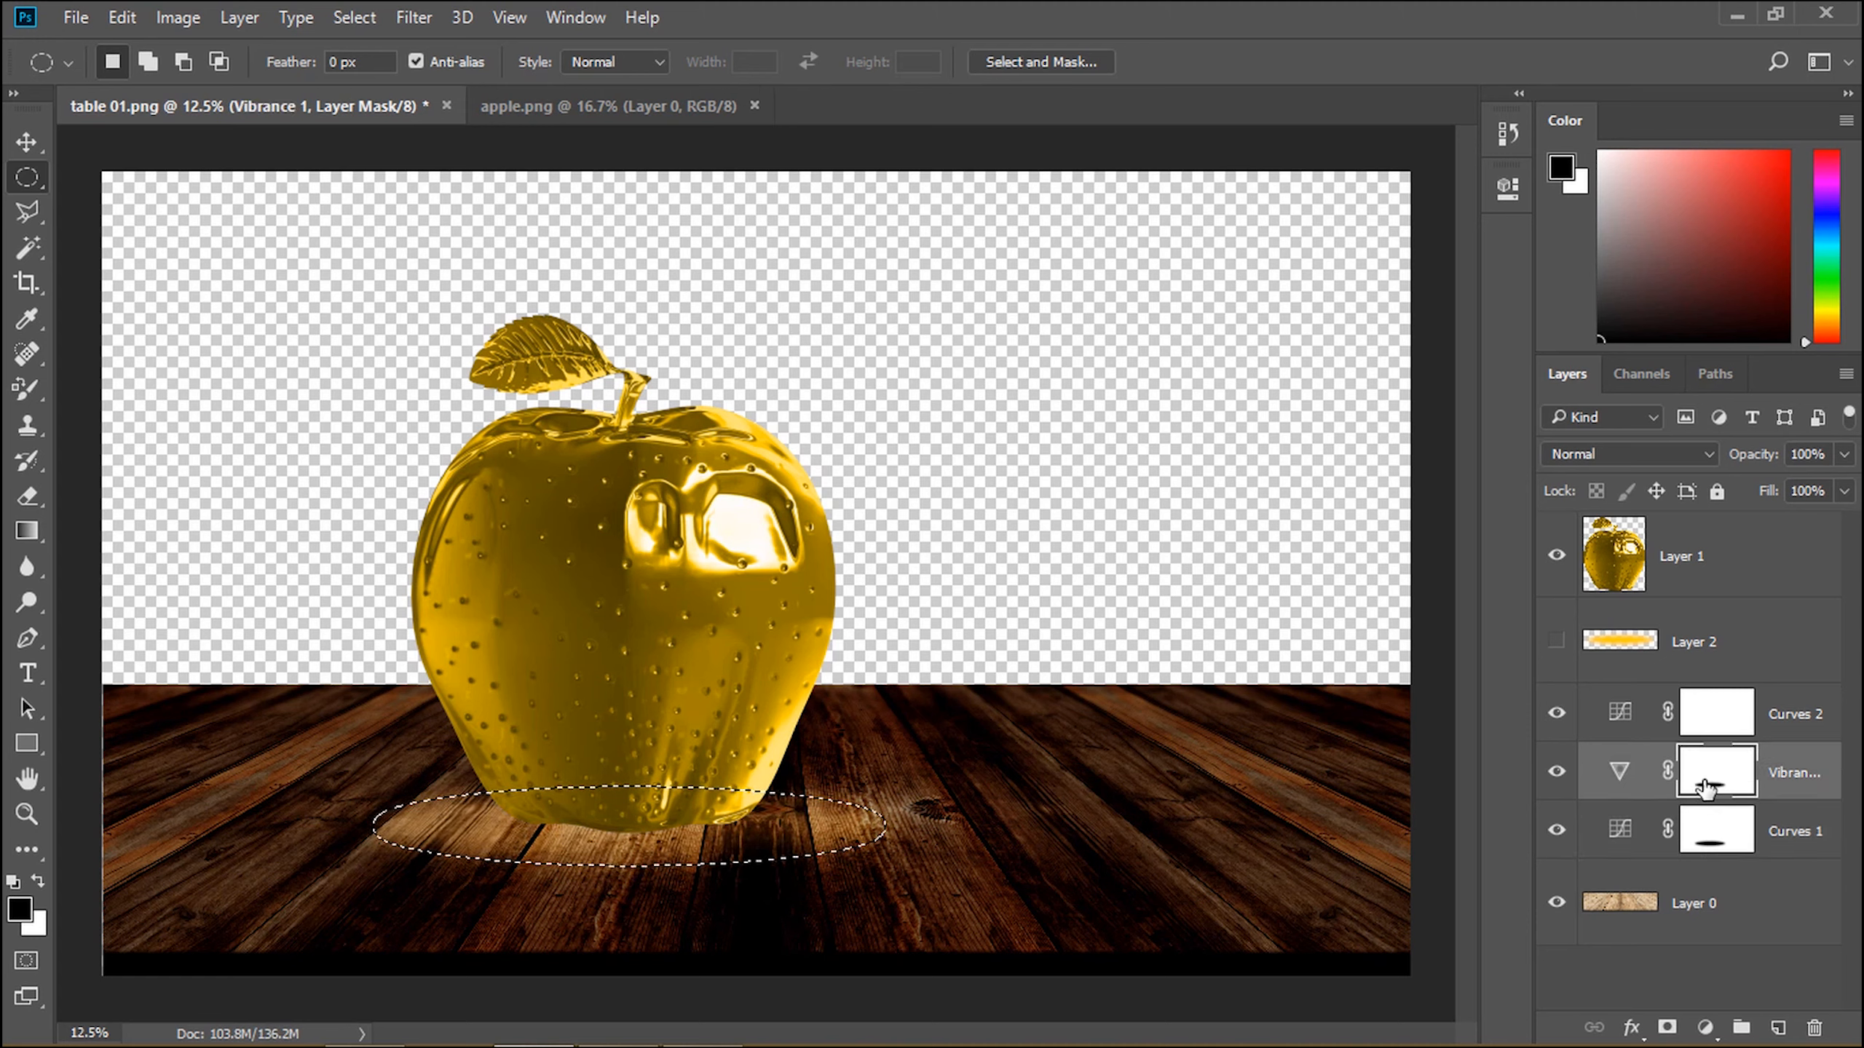
{"action": "key", "text": "ctrl+d"}
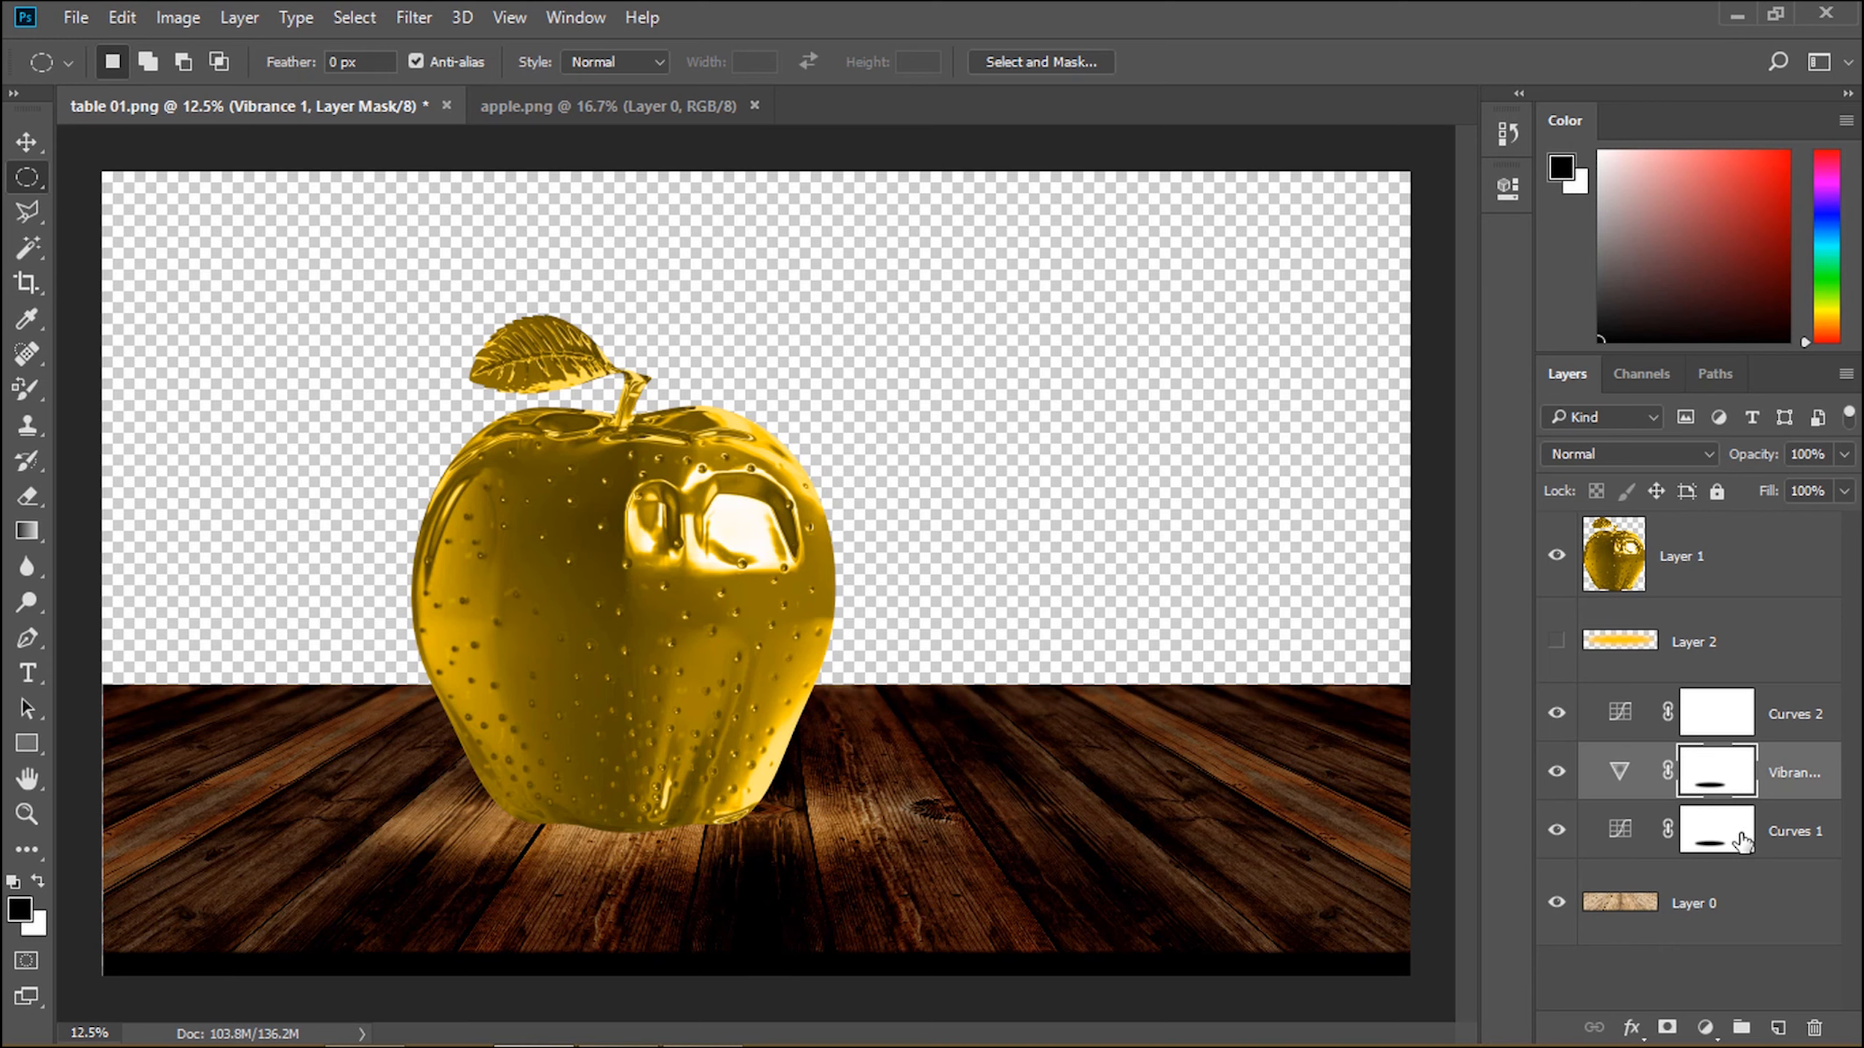
Step: Show the golden ellipse layer and set its blend mode to Soft Light
{"action": "left_click", "coordinate": [1554, 641]}
{"action": "left_click", "coordinate": [1715, 664]}
{"action": "left_click", "coordinate": [1642, 451]}
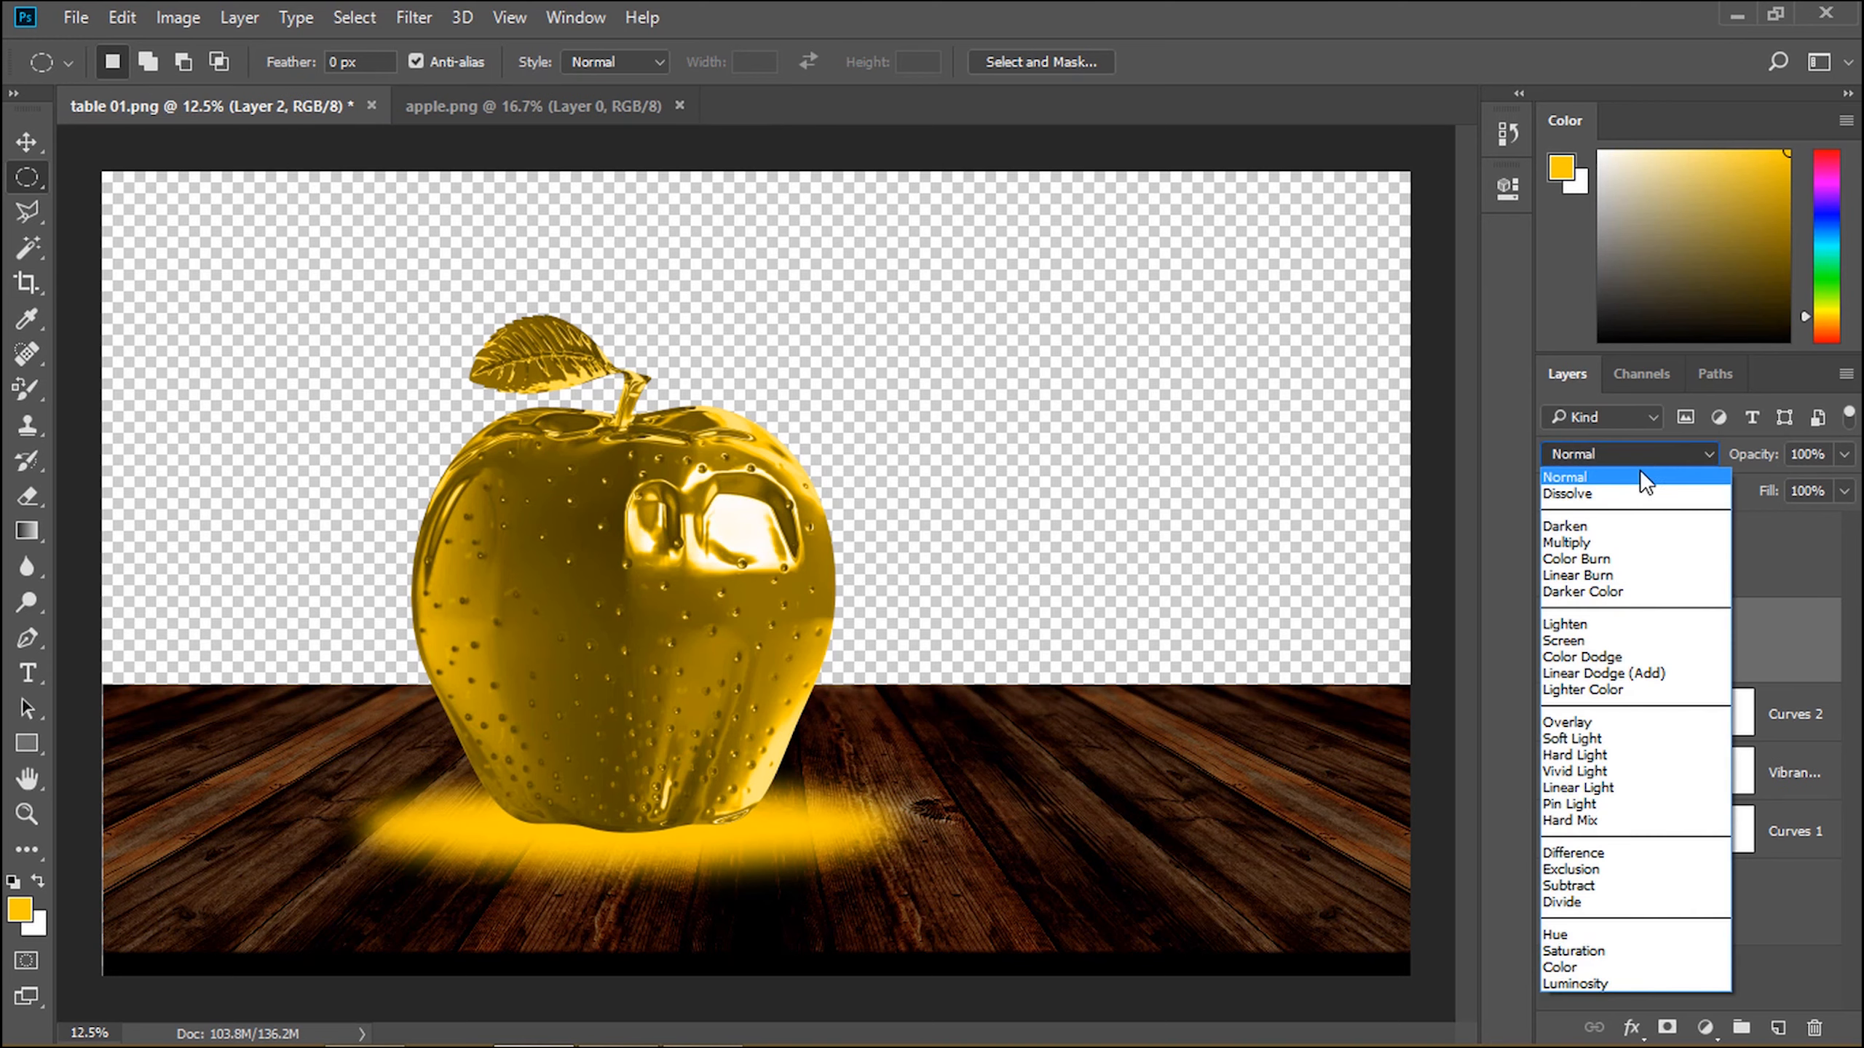
{"action": "left_click", "coordinate": [1610, 740]}
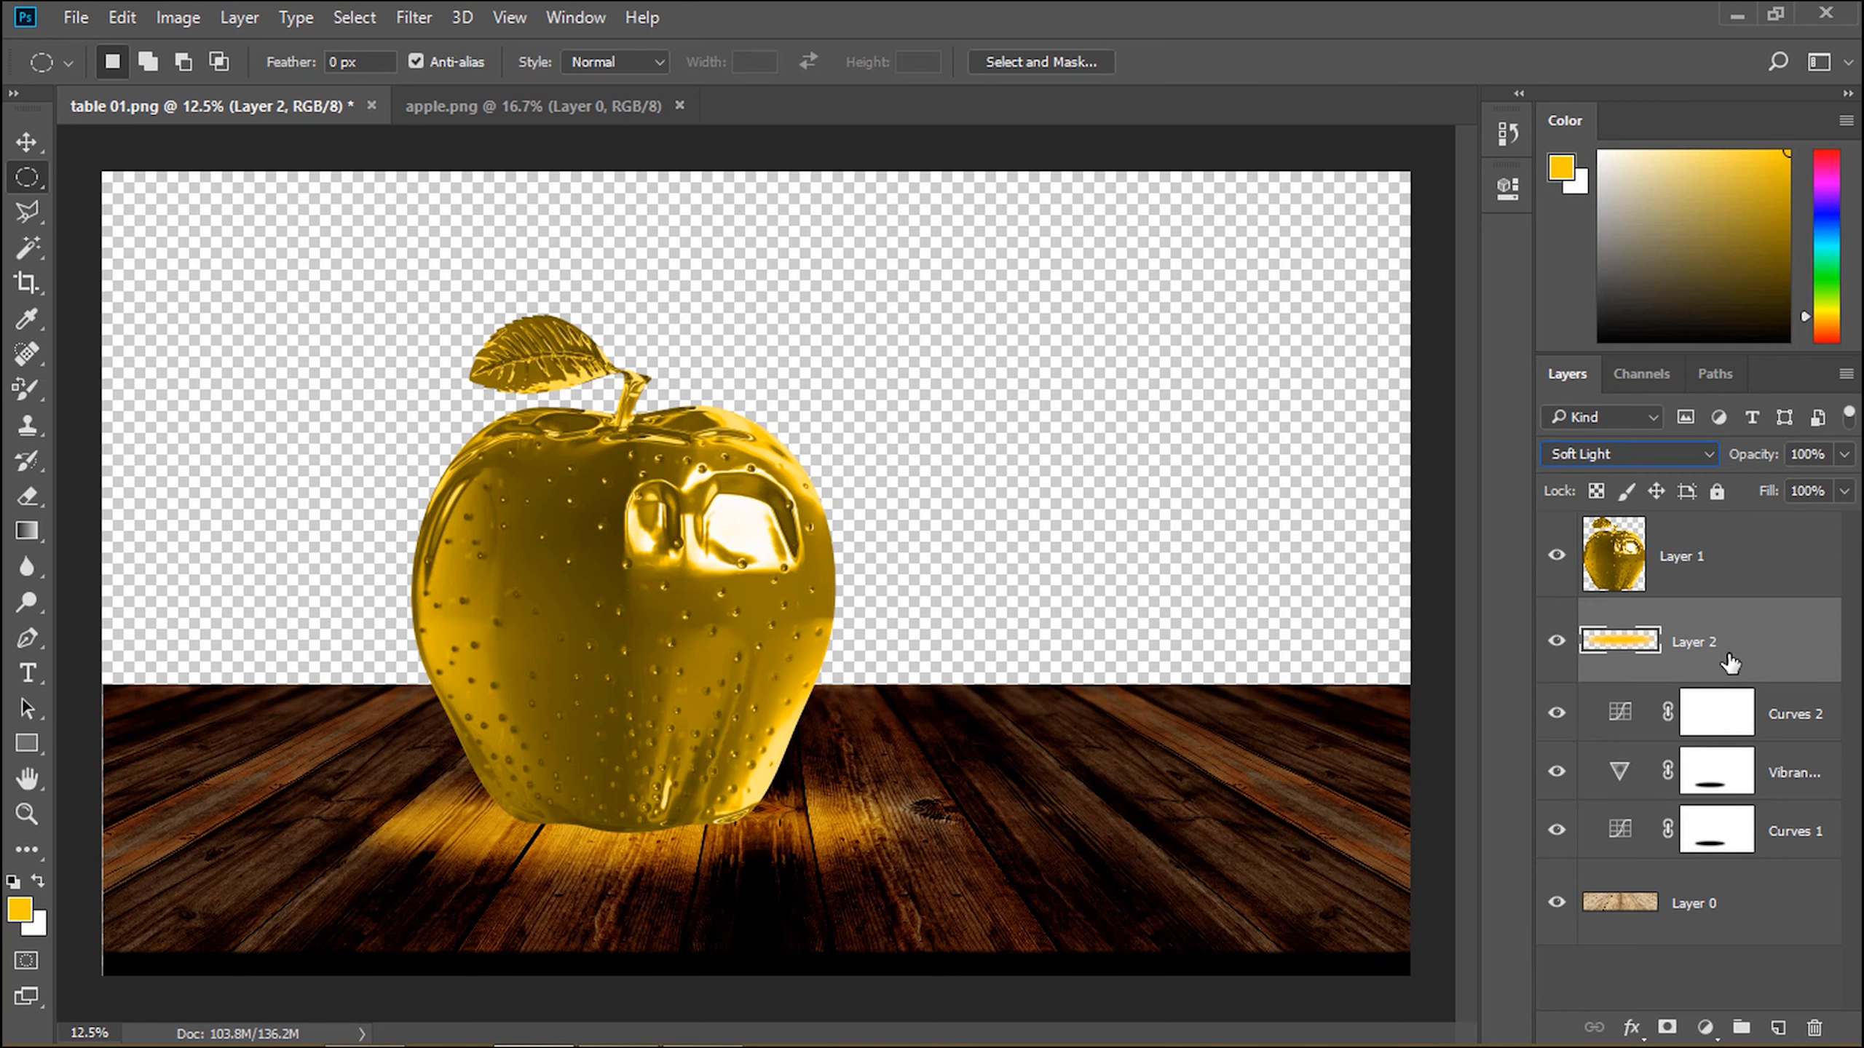
Step: Move the apple on Layer 1 slightly down and to the left over the golden glow
{"action": "left_click", "coordinate": [26, 143]}
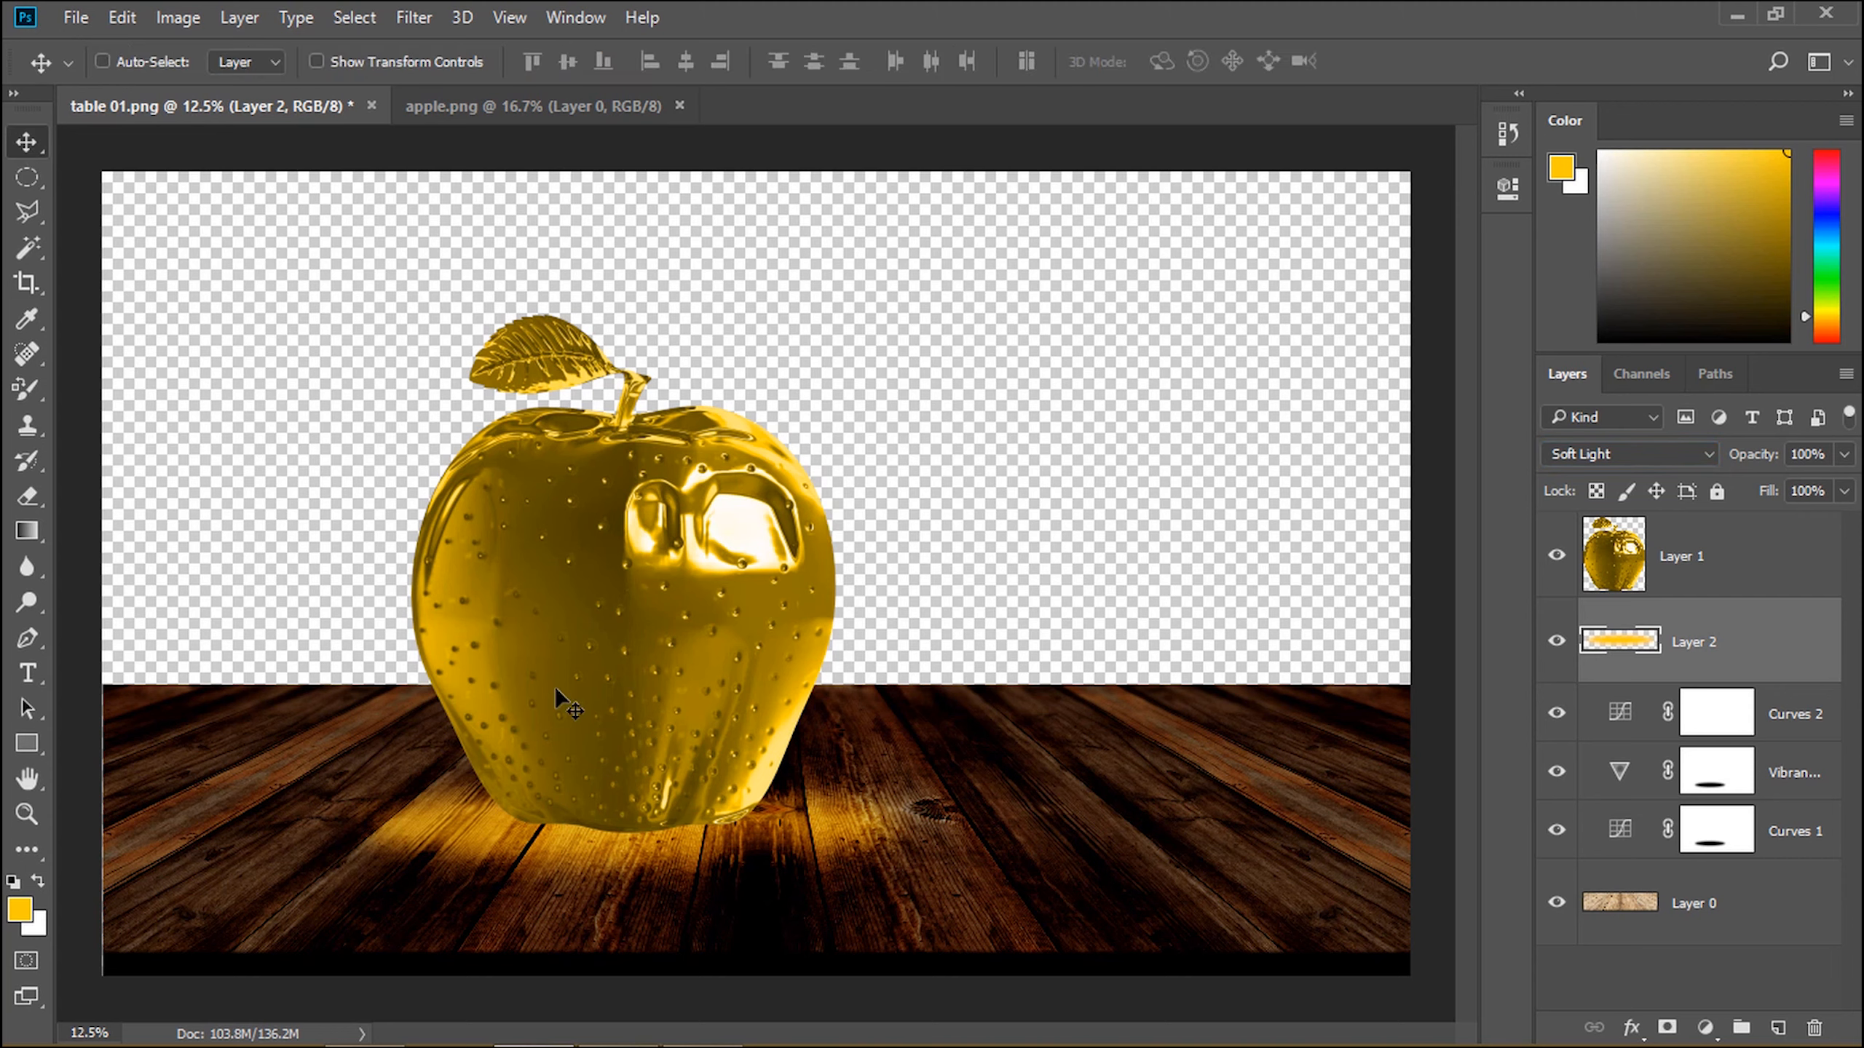
{"action": "right_click", "coordinate": [651, 666]}
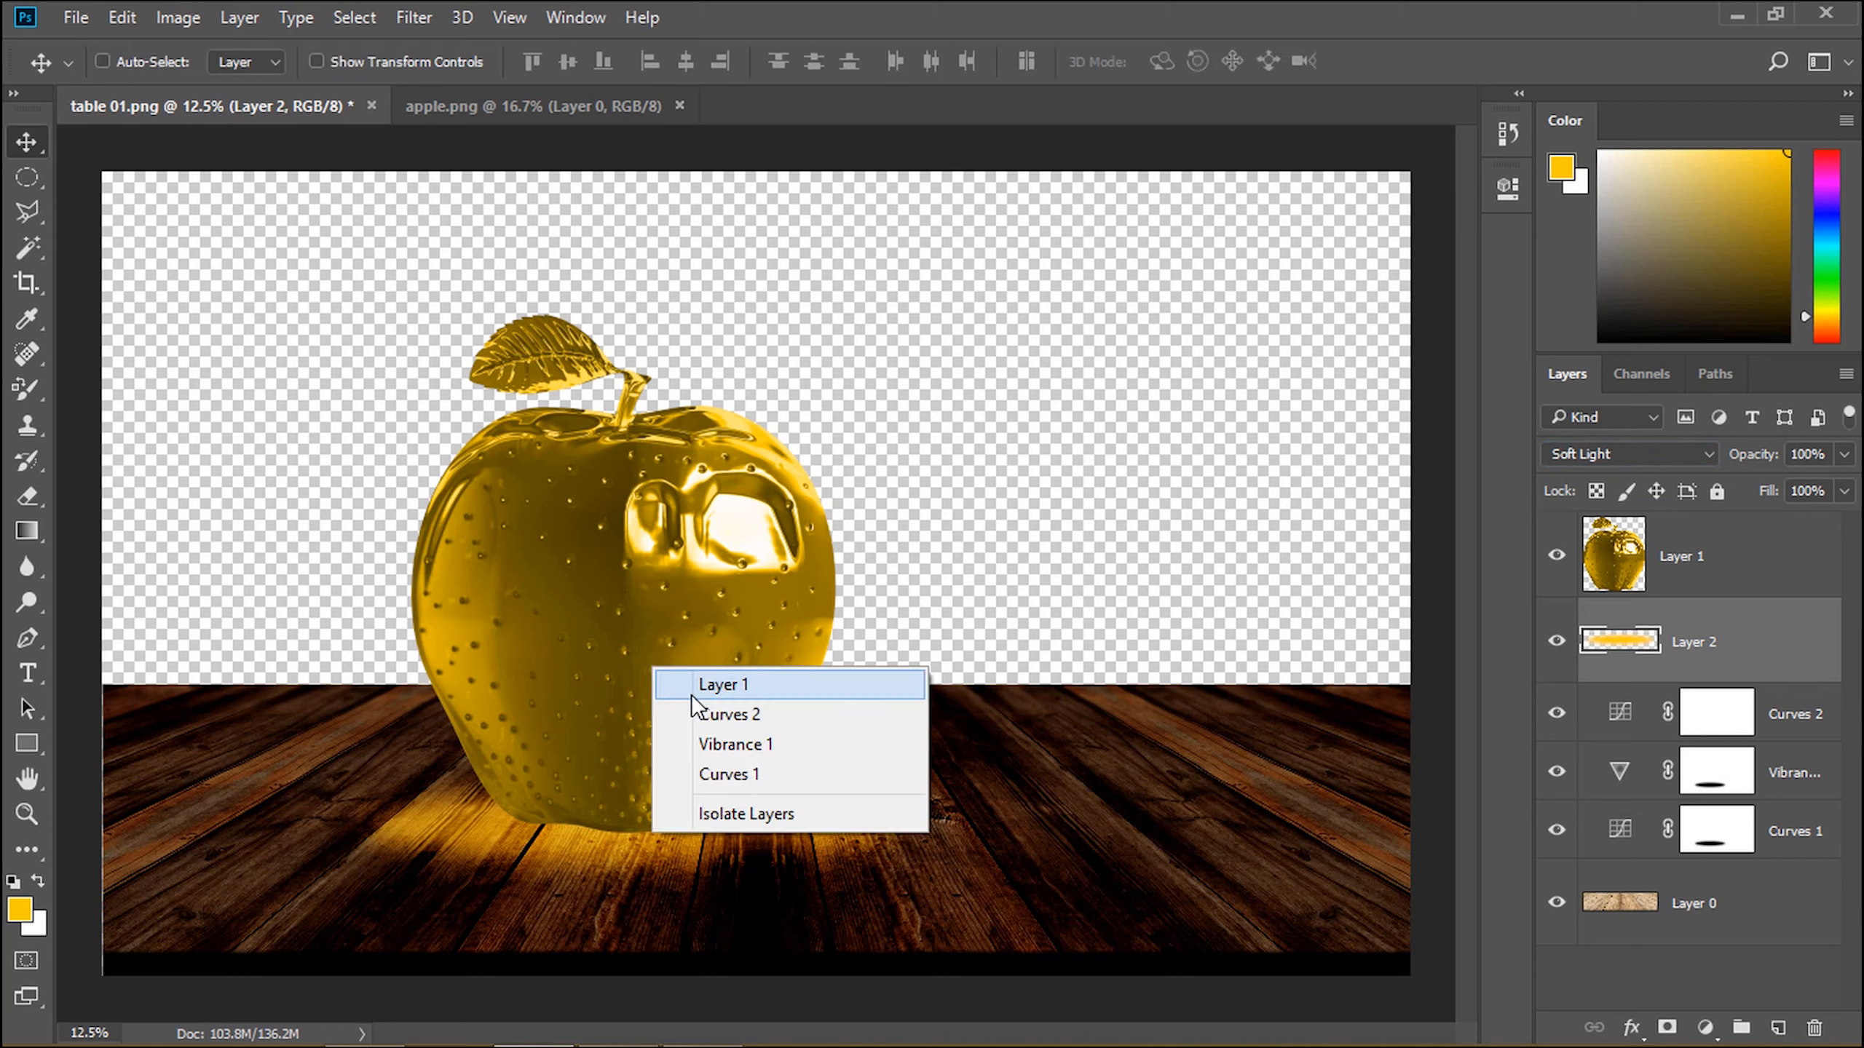
{"action": "left_click", "coordinate": [721, 688]}
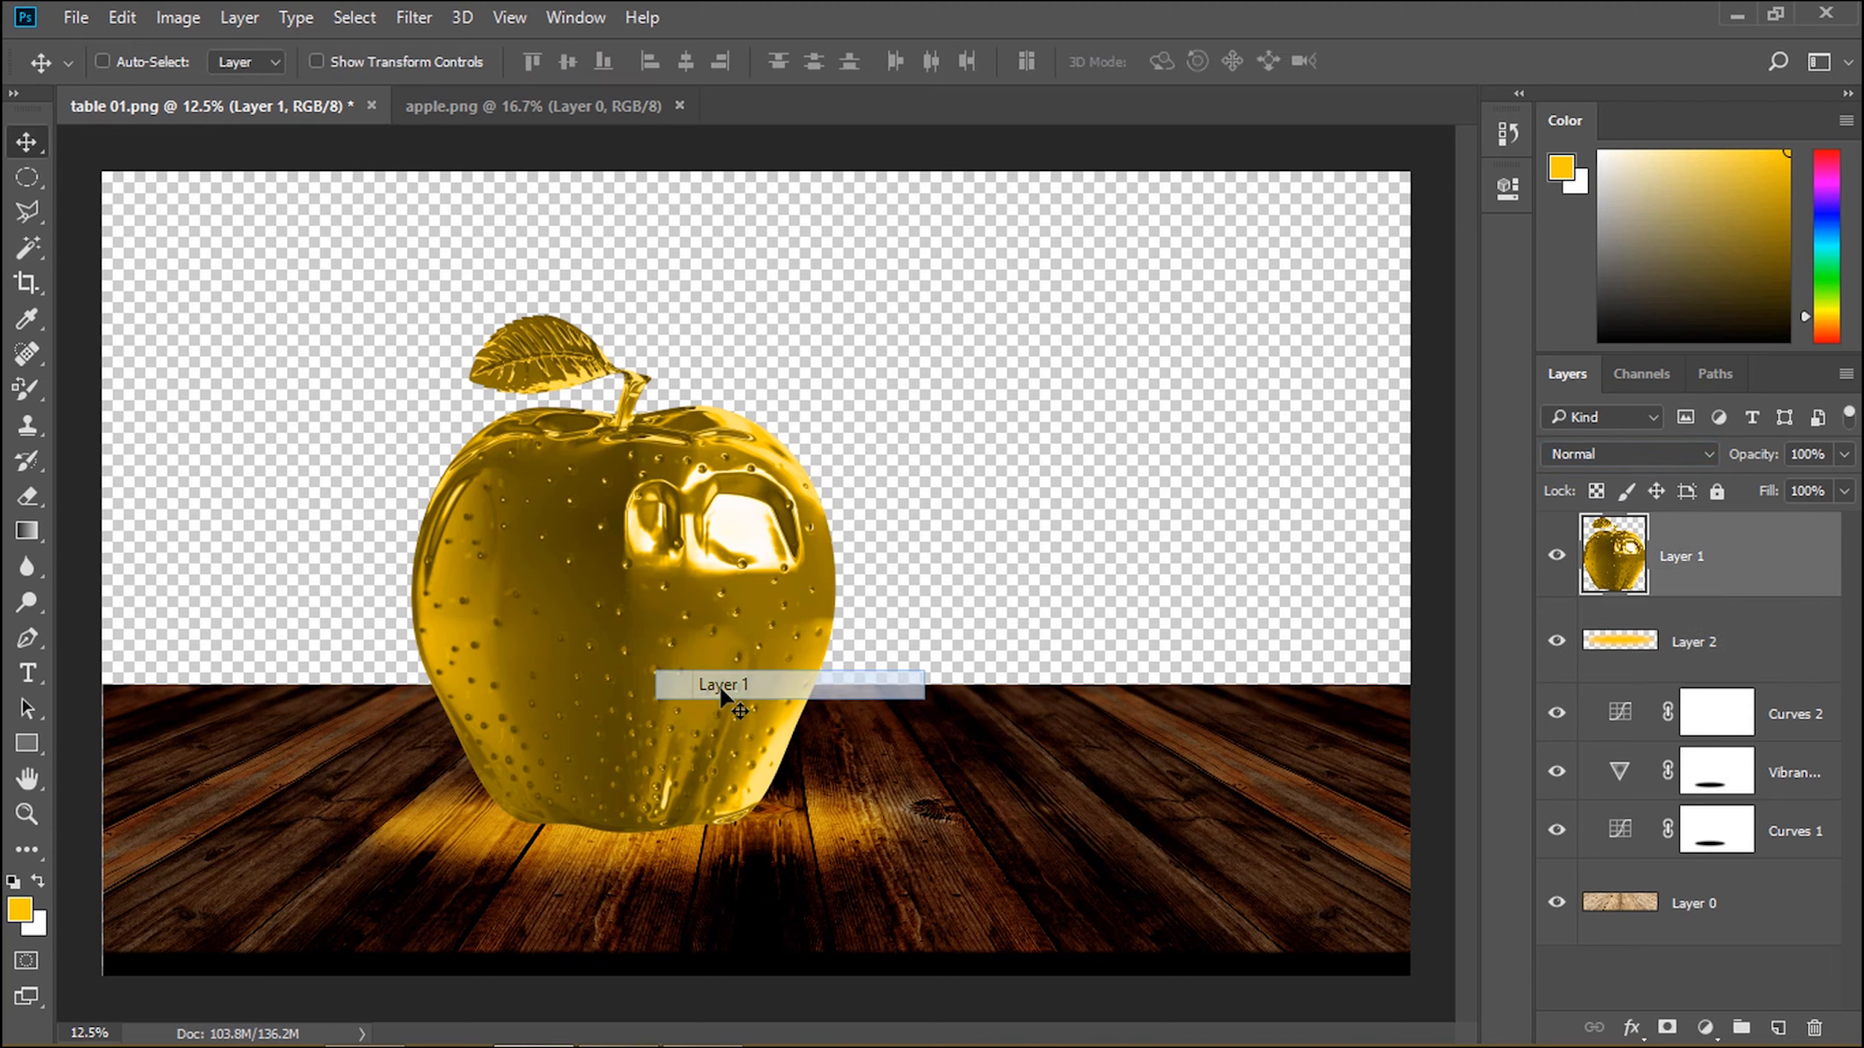
{"action": "mouse_move", "coordinate": [696, 665]}
{"action": "left_mouse_down"}
{"action": "mouse_move", "coordinate": [676, 685]}
{"action": "mouse_move", "coordinate": [709, 687]}
{"action": "left_mouse_up"}
Step: Load the apple layer's pixels as a selection and invert it to cover everything outside the apple
{"action": "right_click", "coordinate": [1603, 579]}
{"action": "left_click", "coordinate": [1434, 478]}
{"action": "left_click", "coordinate": [343, 13]}
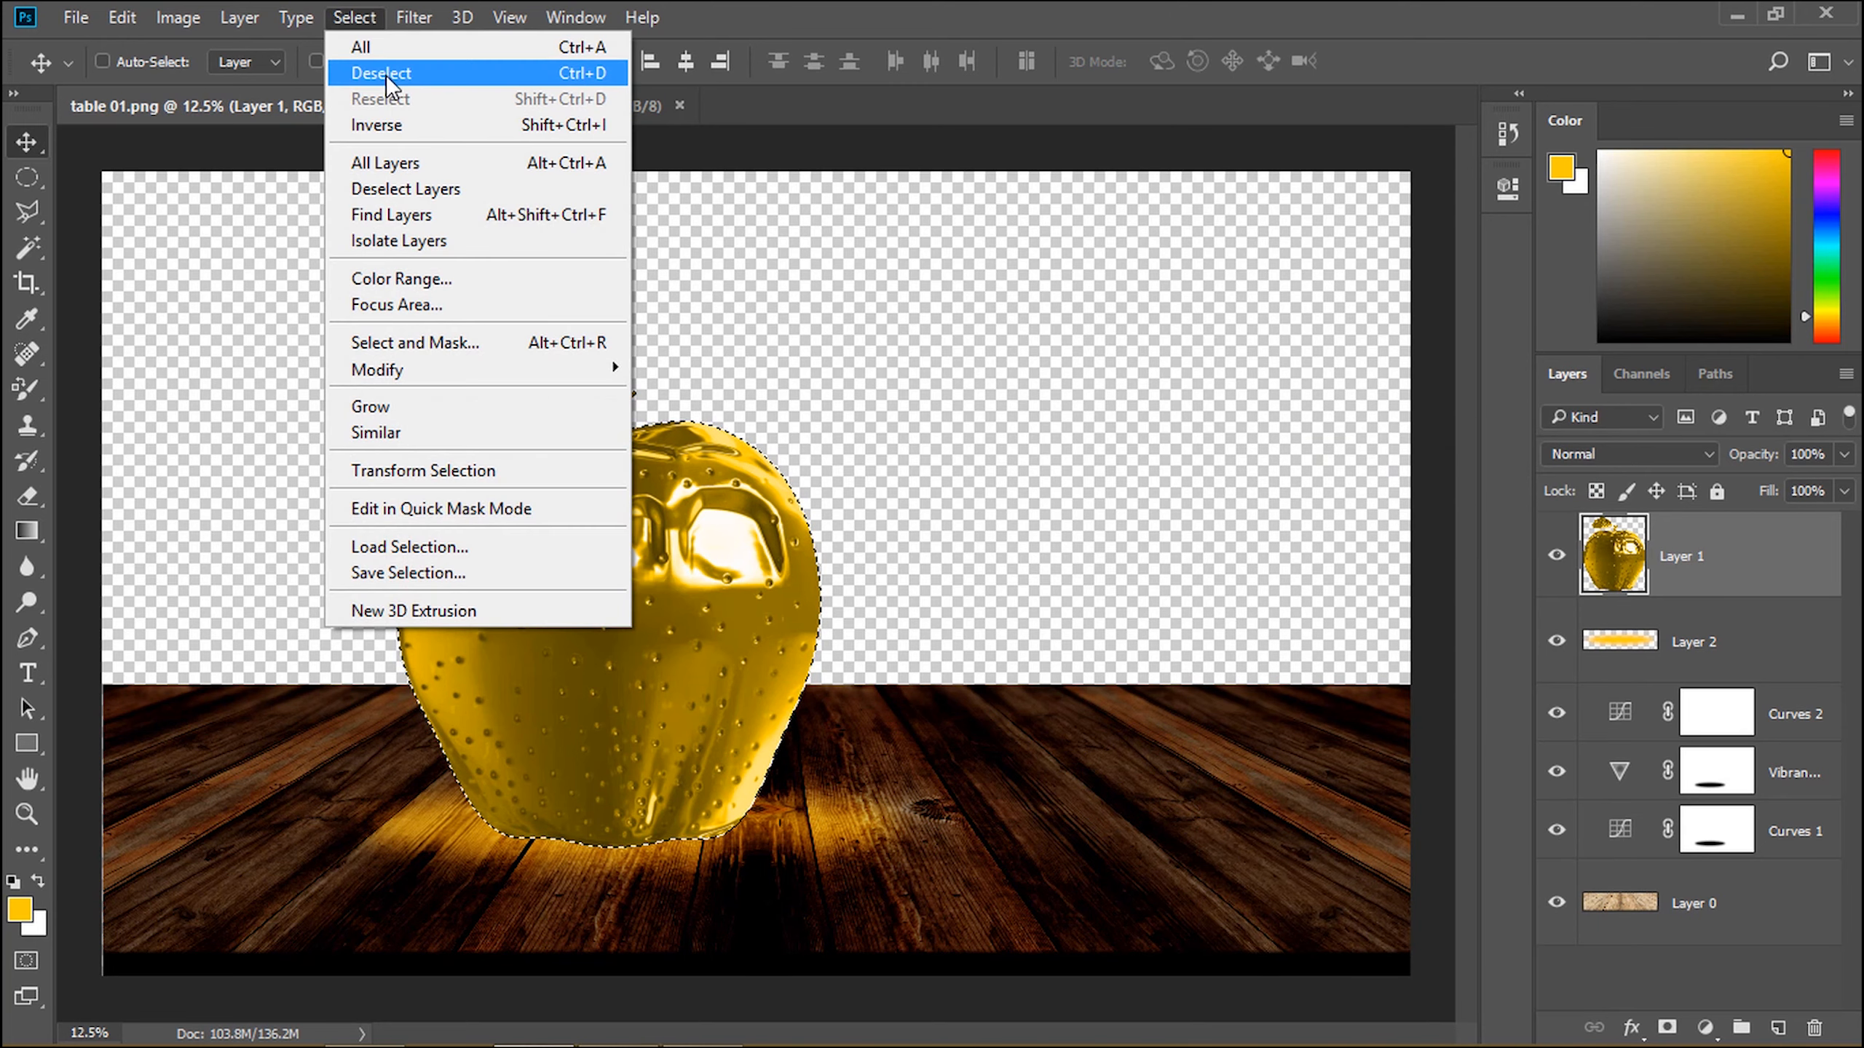
{"action": "left_click", "coordinate": [396, 126]}
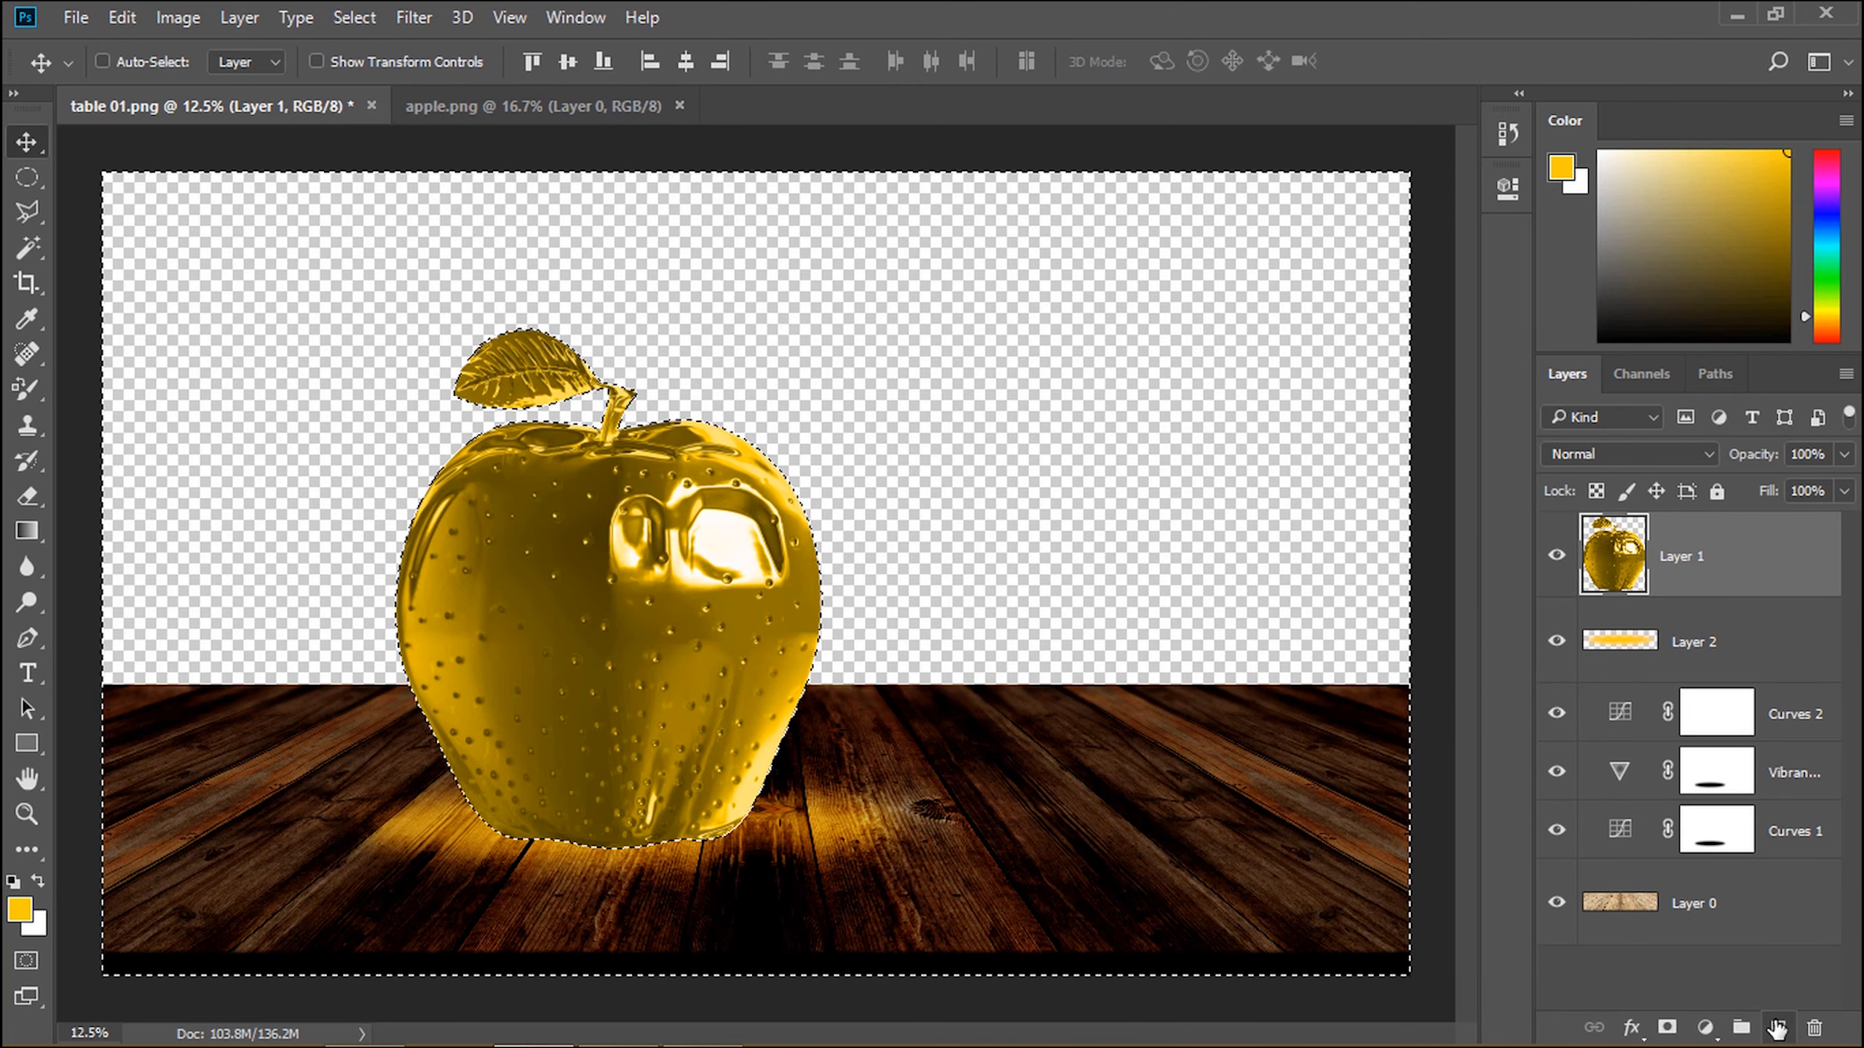
Step: On a new layer, paint a soft black shadow along the apple's bottom edge with the 338 px Brush, and deselect
{"action": "left_click", "coordinate": [1778, 1027]}
{"action": "left_click", "coordinate": [27, 388]}
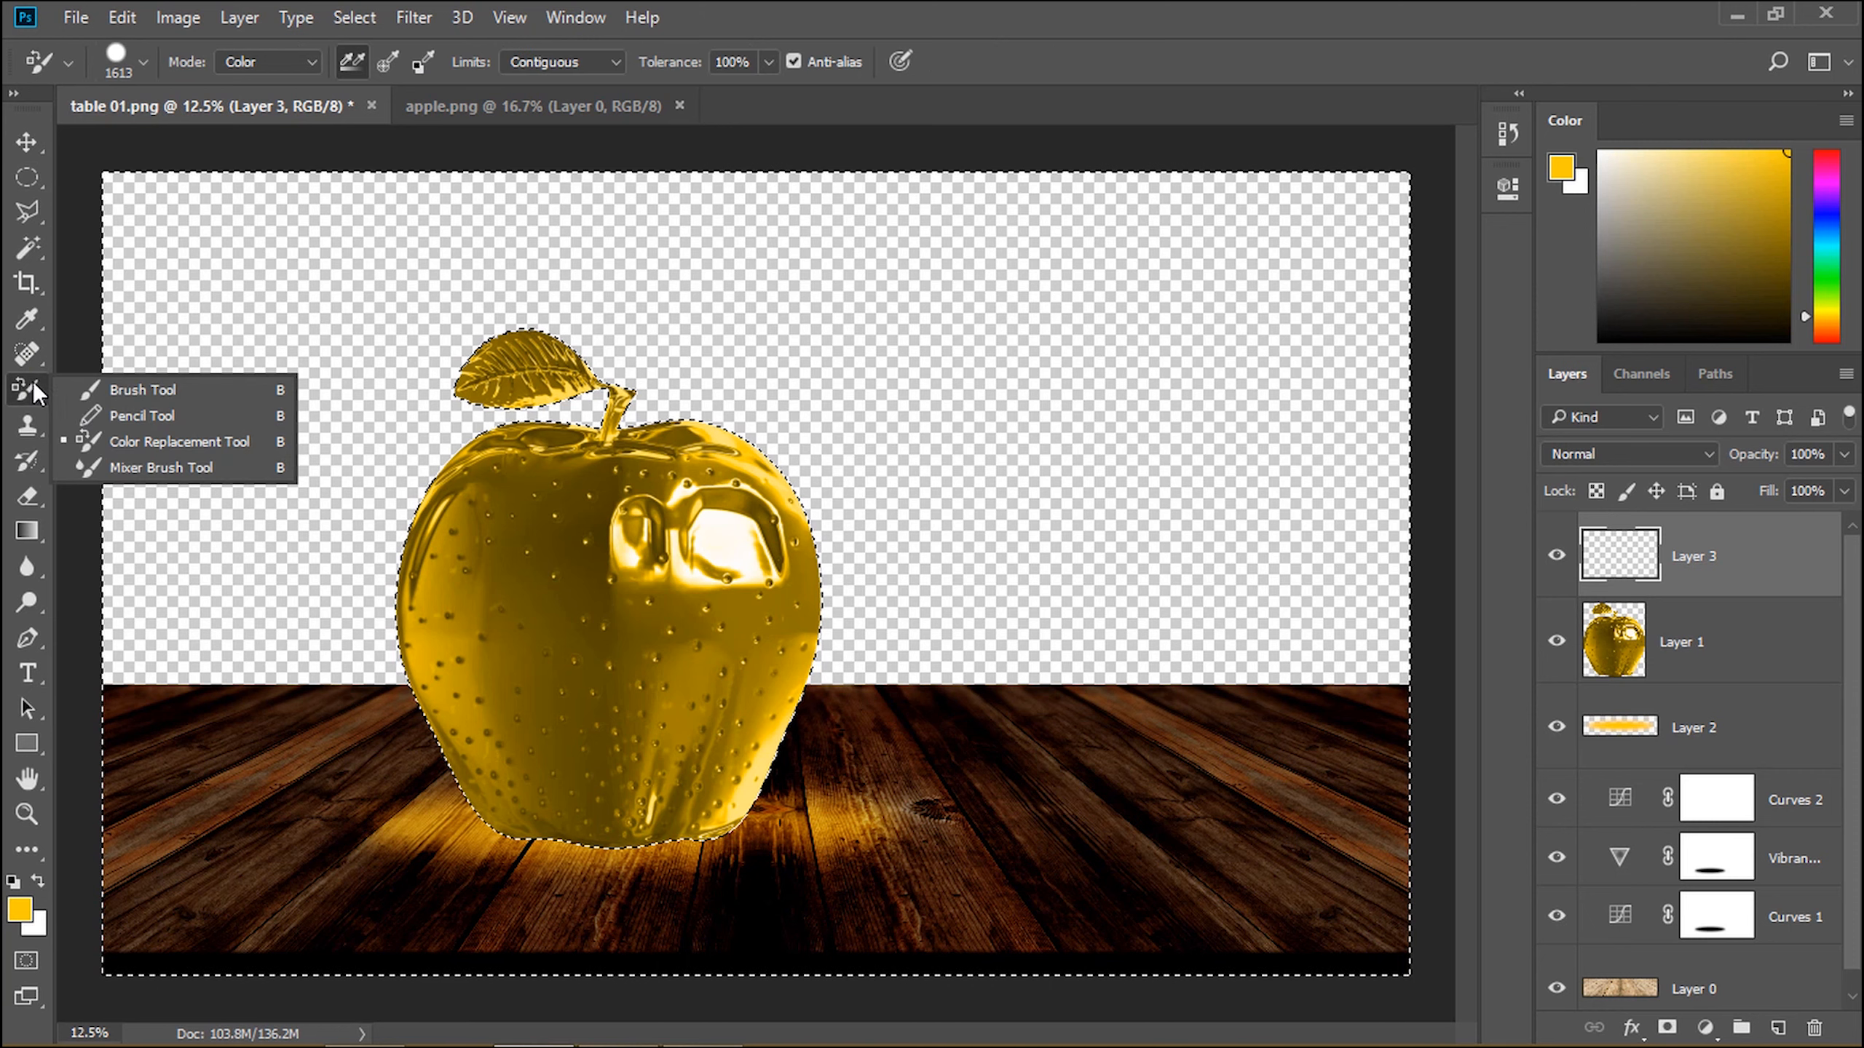
{"action": "left_click", "coordinate": [147, 416]}
{"action": "left_click", "coordinate": [34, 399]}
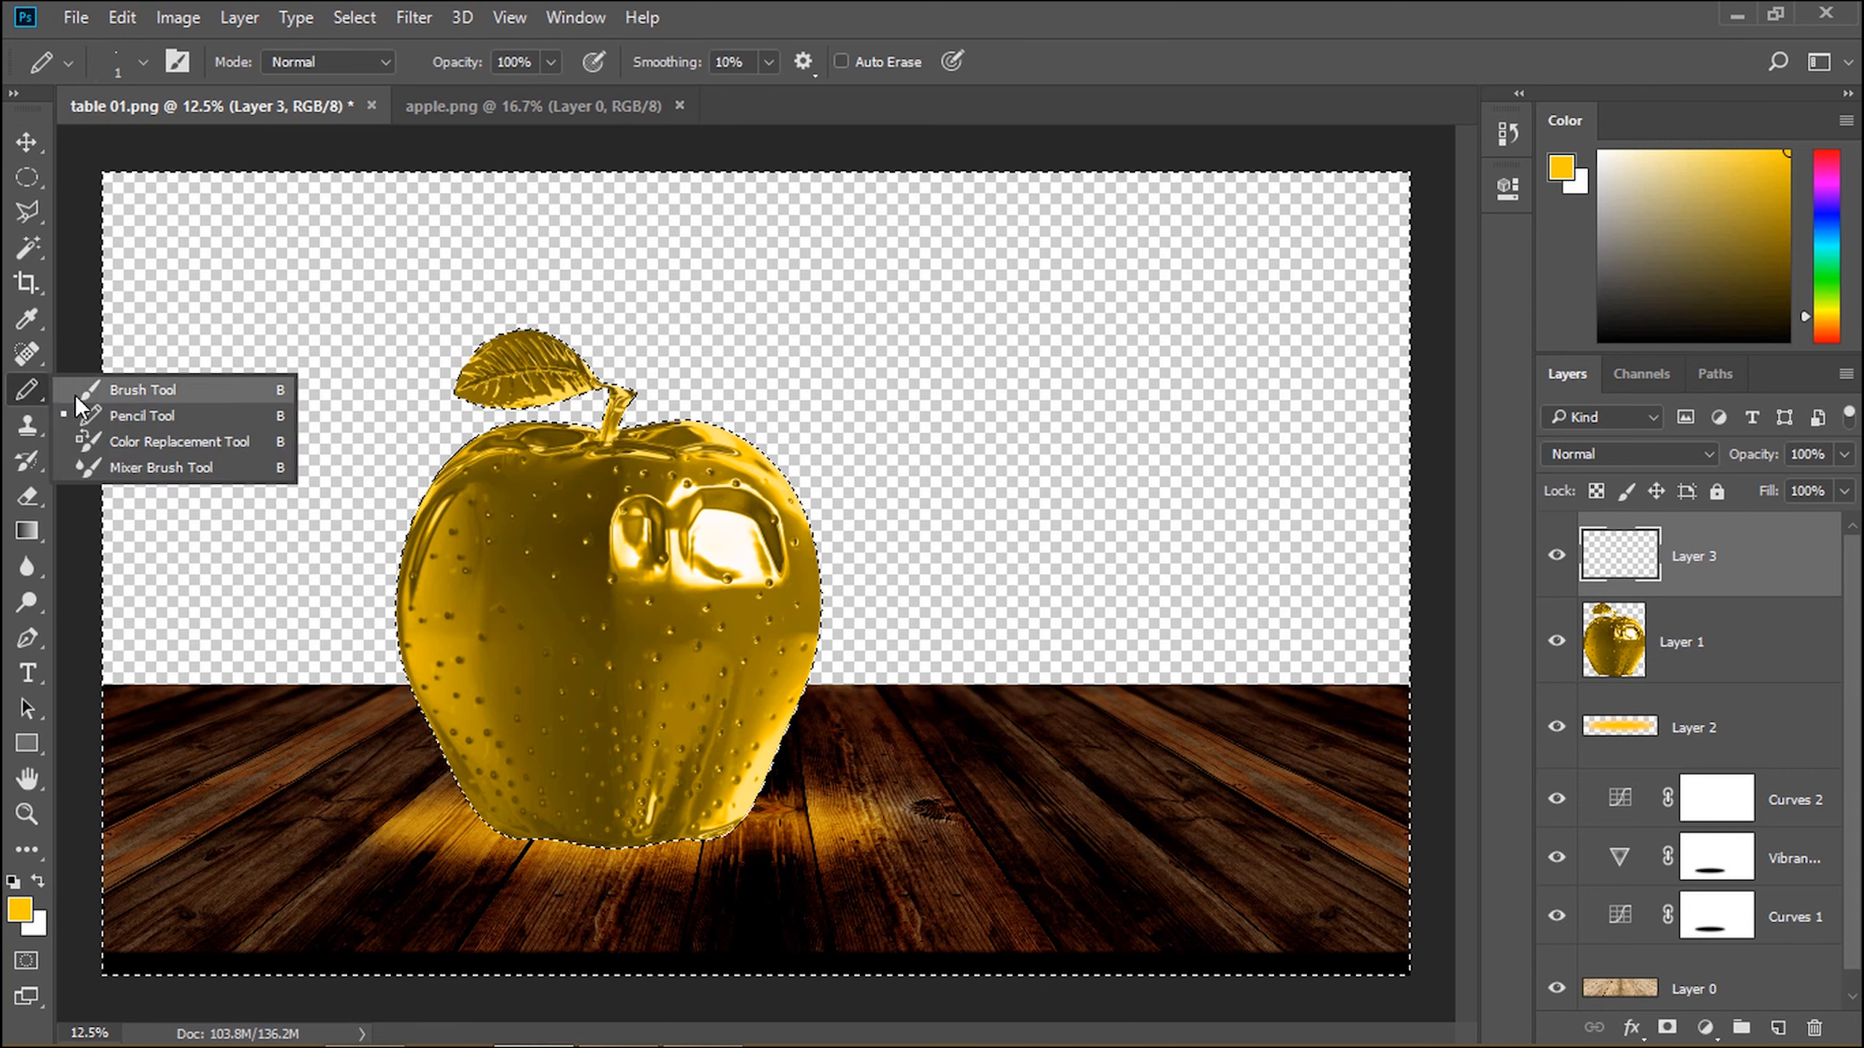
{"action": "left_click", "coordinate": [147, 383]}
{"action": "left_click", "coordinate": [16, 883]}
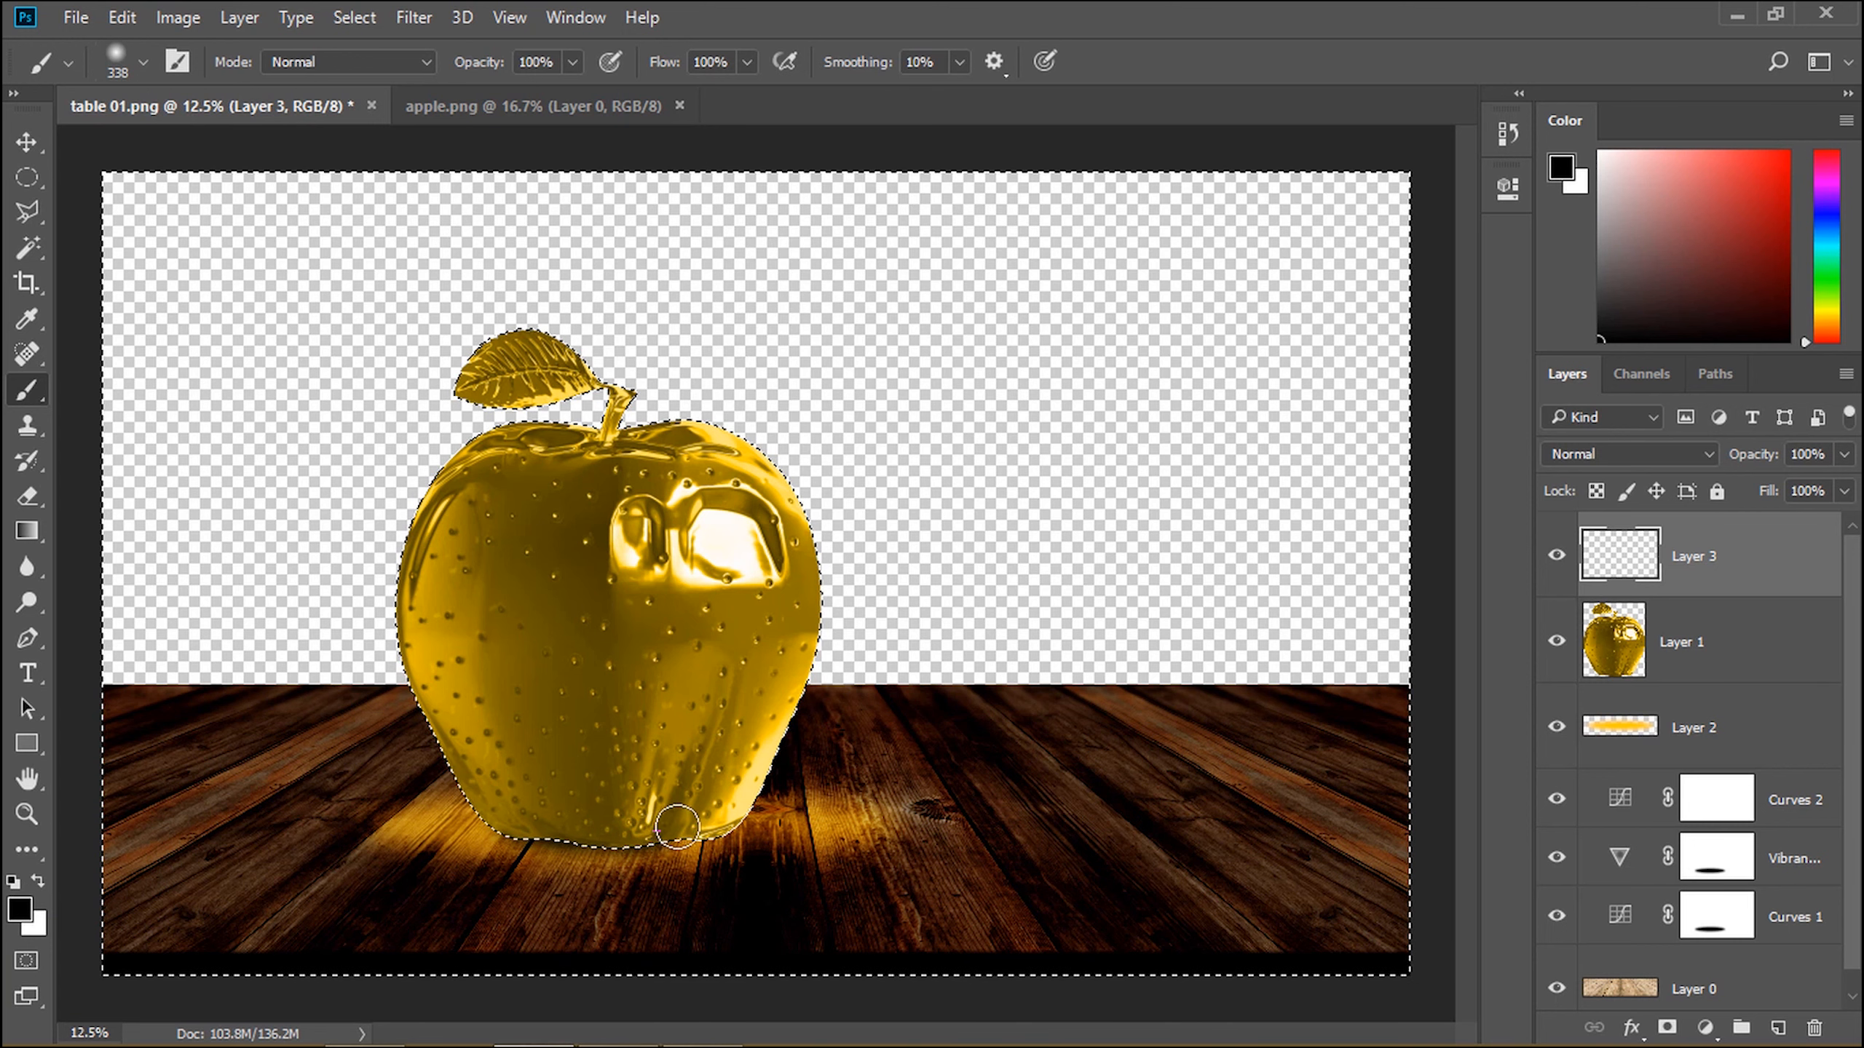
{"action": "left_click_drag", "start_coordinate": [711, 825], "coordinate": [630, 826]}
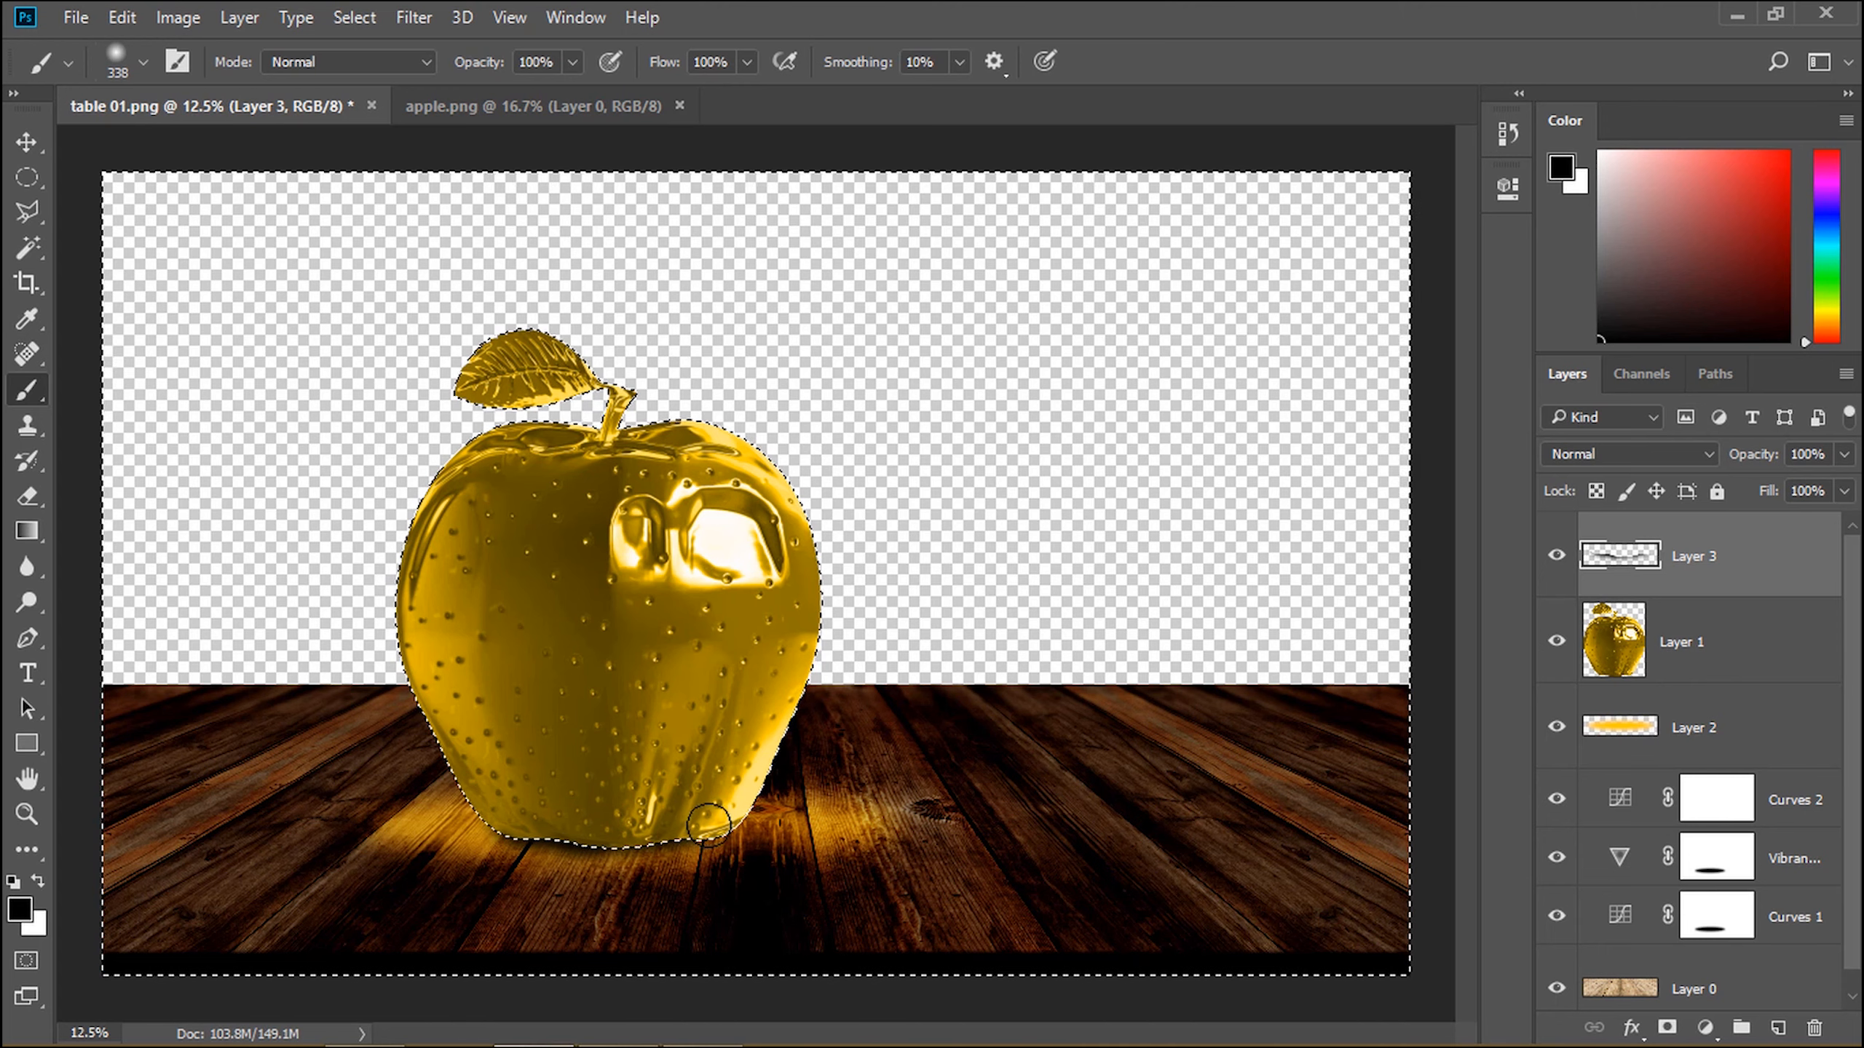
{"action": "left_click_drag", "start_coordinate": [711, 818], "coordinate": [700, 817]}
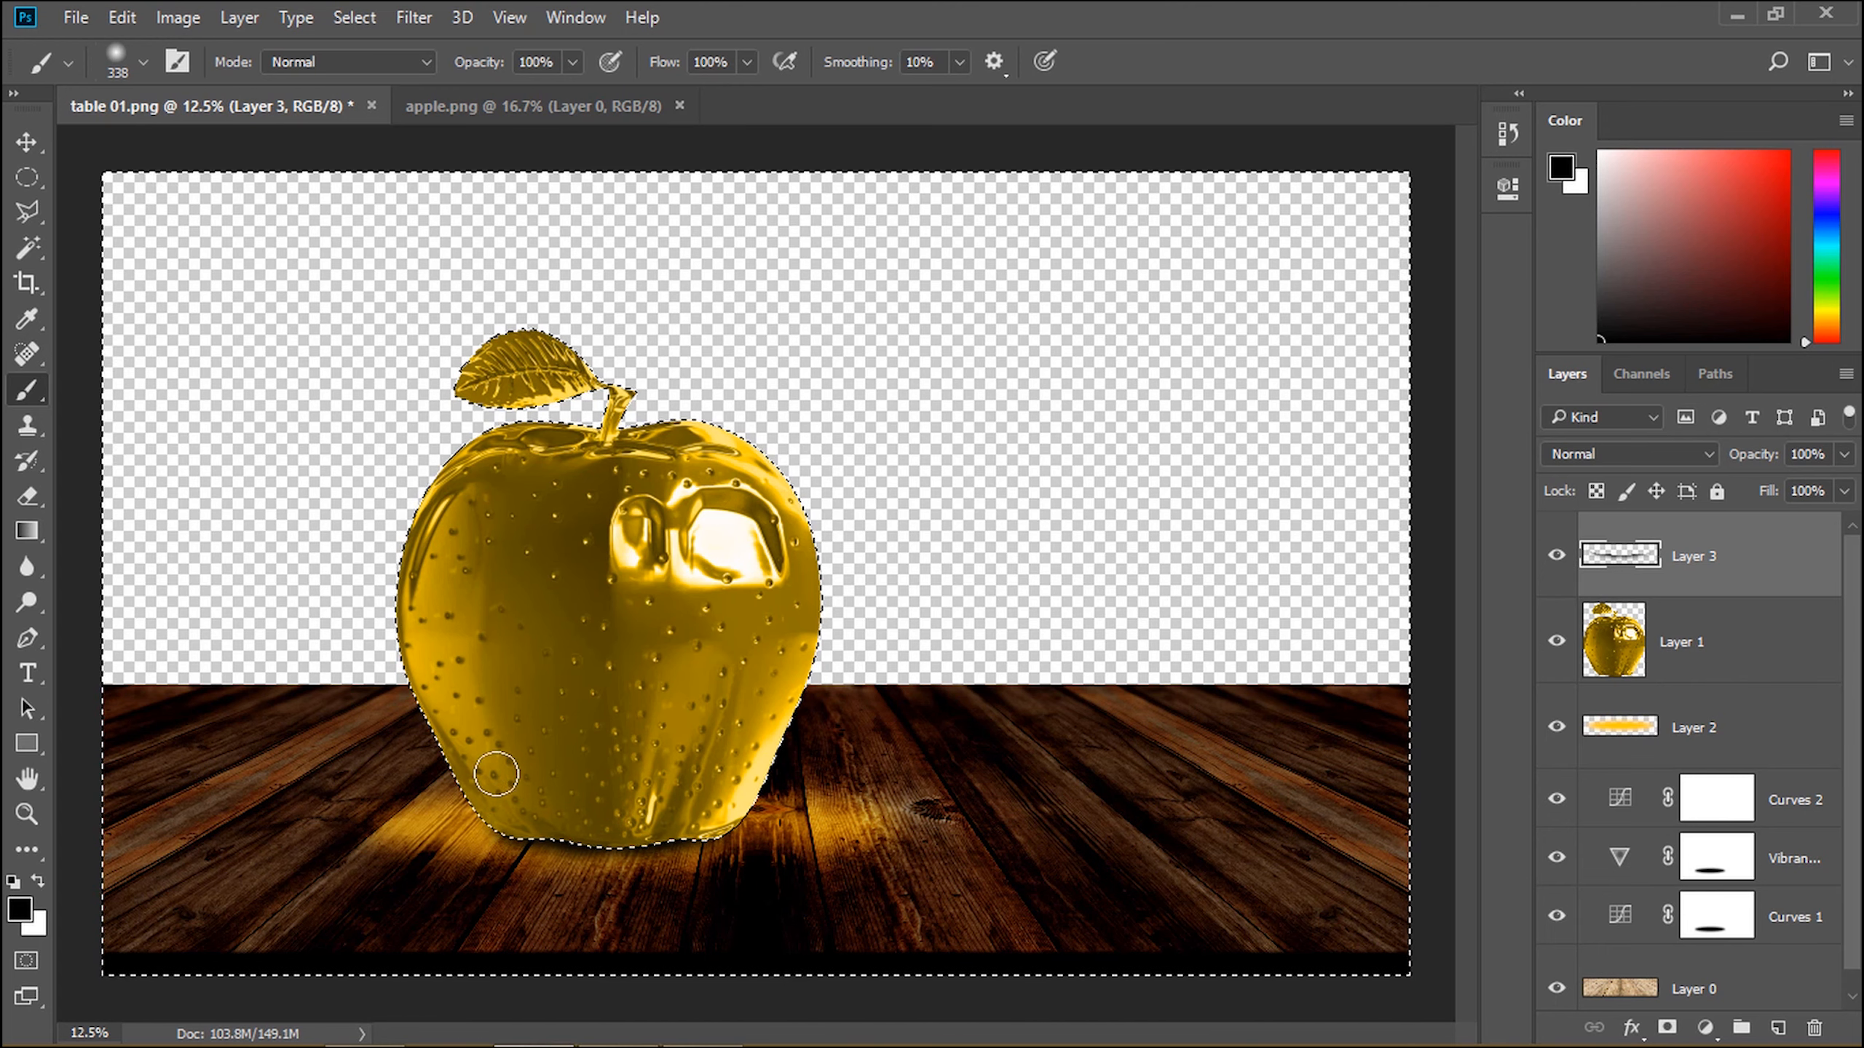
{"action": "left_click", "coordinate": [29, 144]}
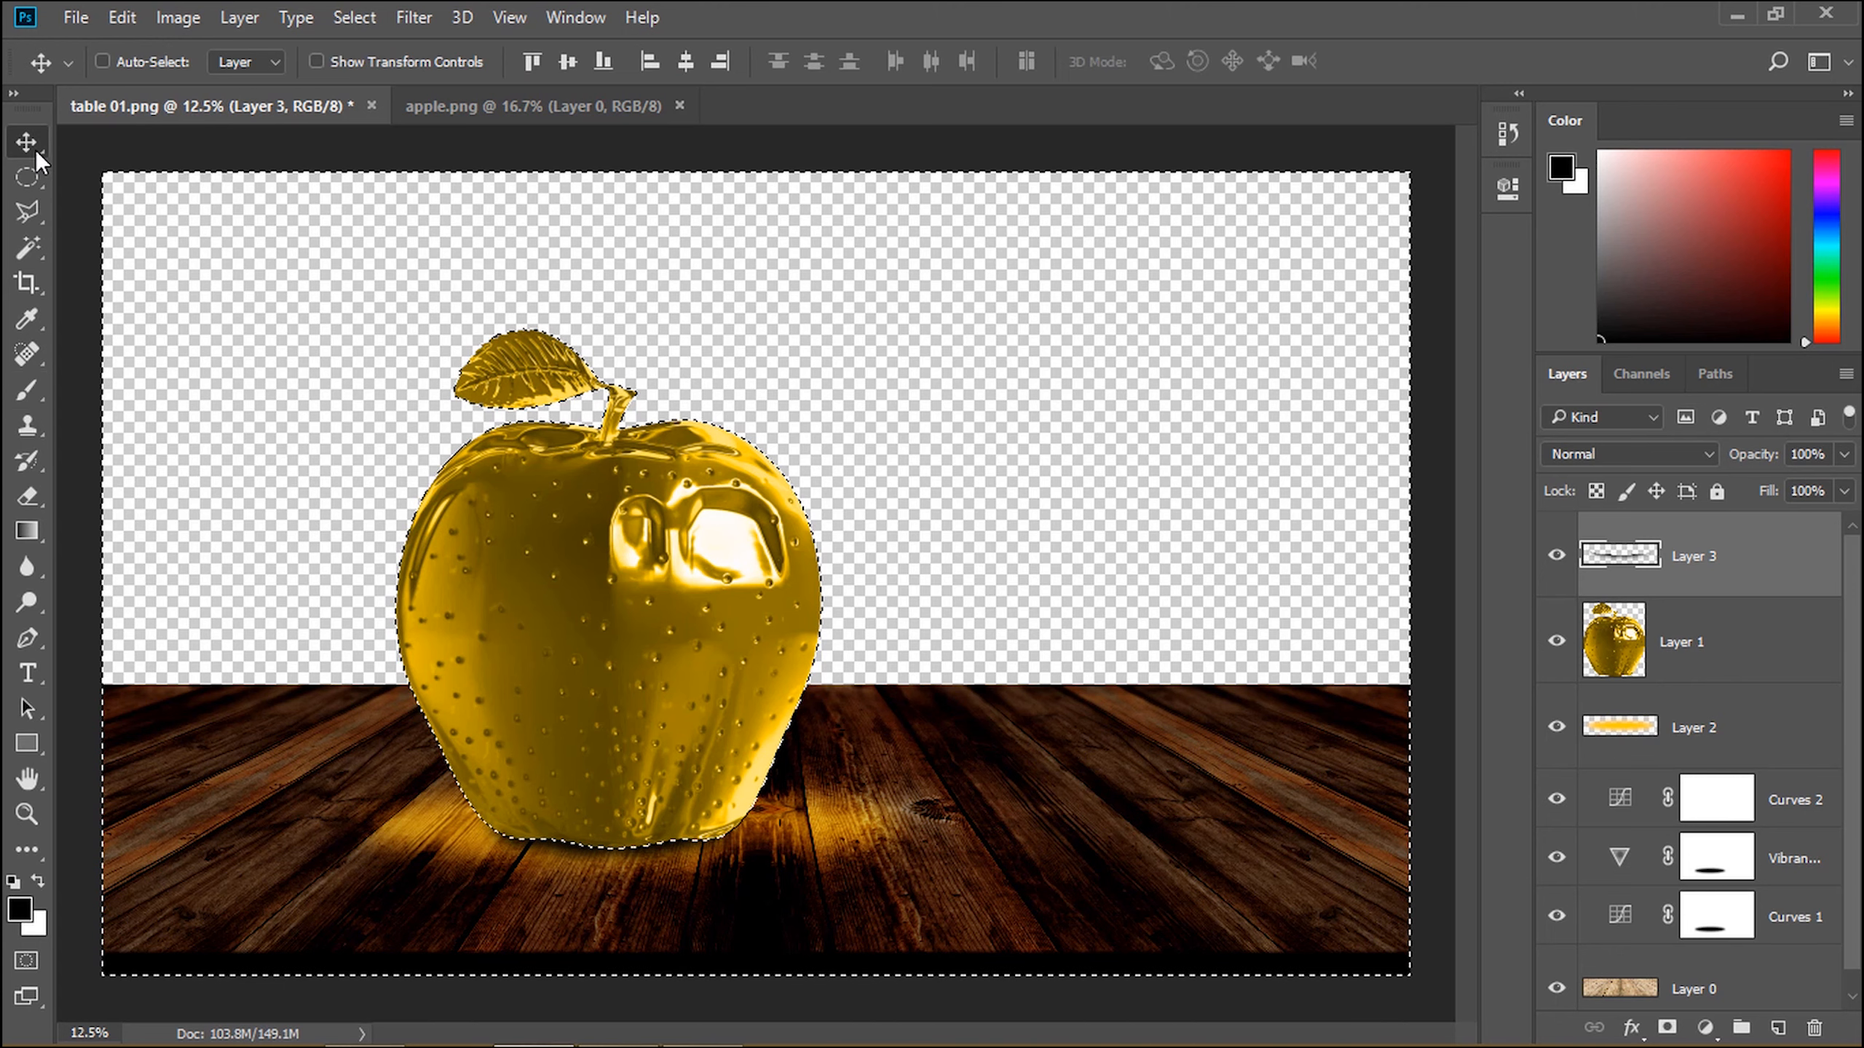
{"action": "left_click", "coordinate": [365, 16]}
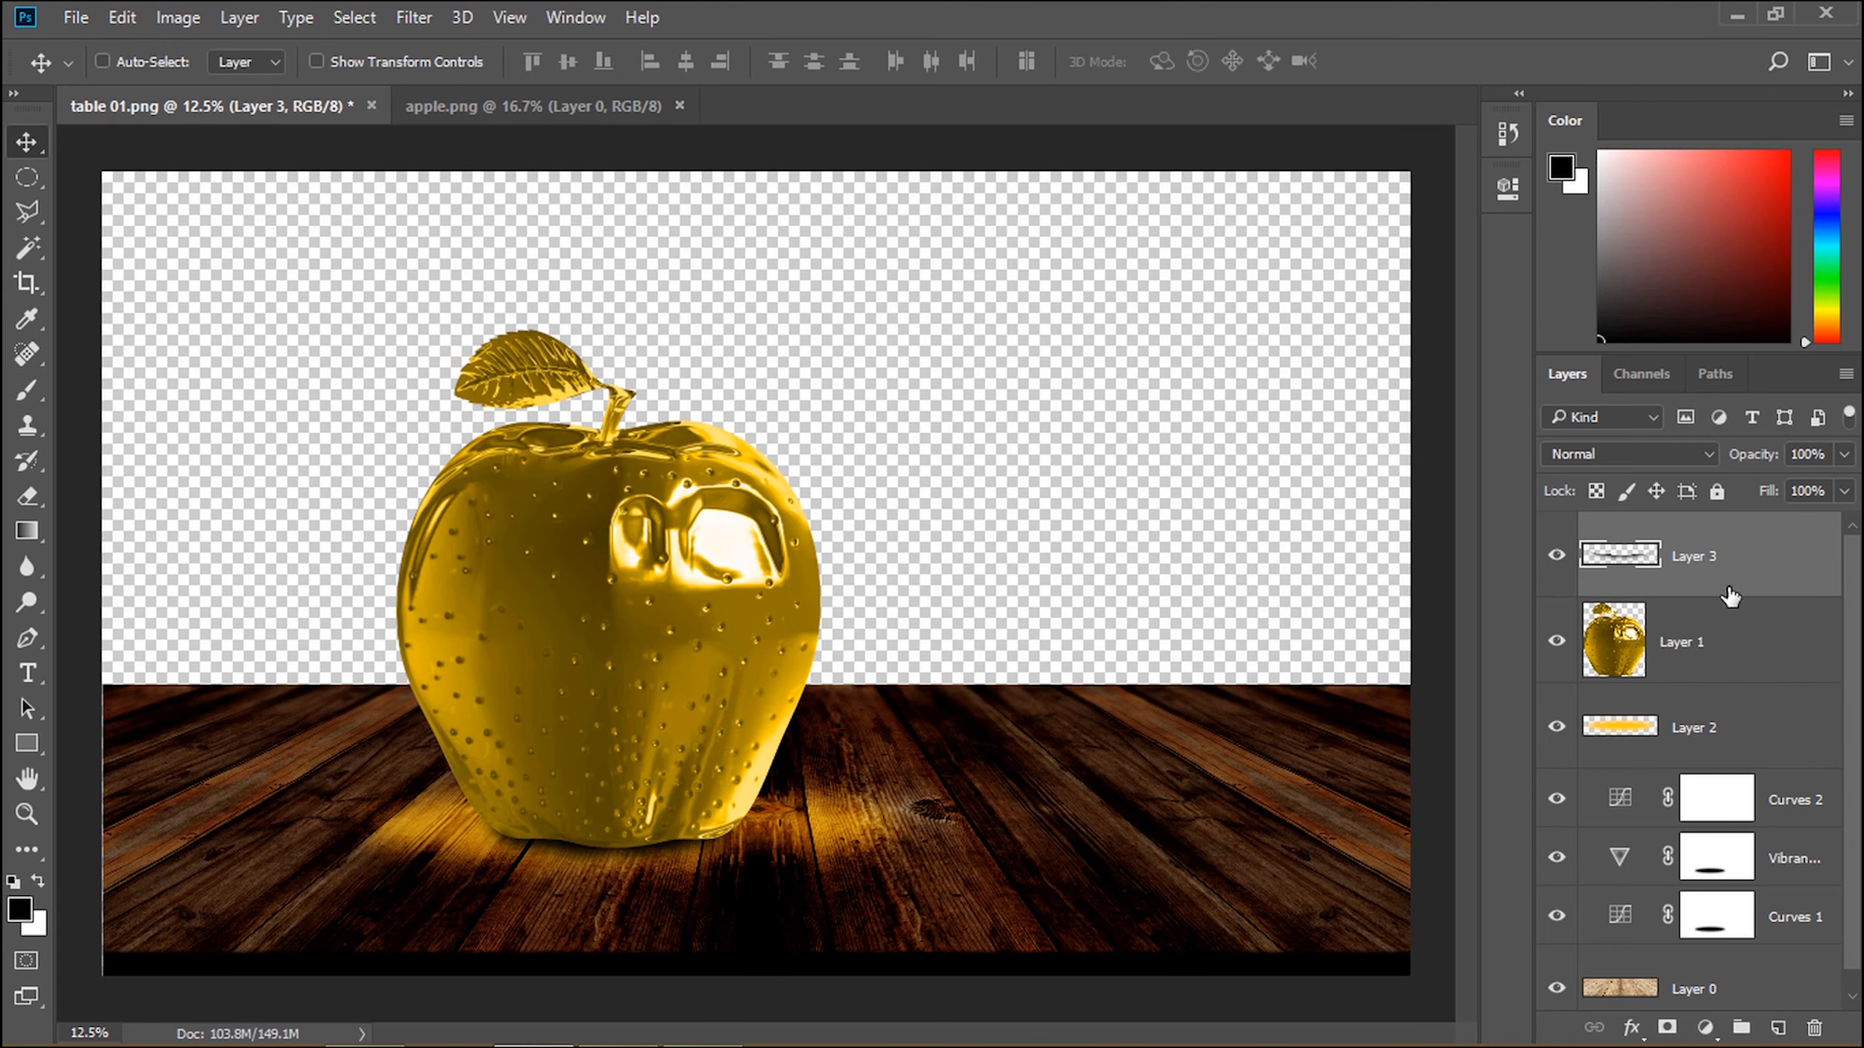
Step: Move the painted shadow layer below the apple layer and rename it "shadow"
{"action": "left_click", "coordinate": [1706, 1028]}
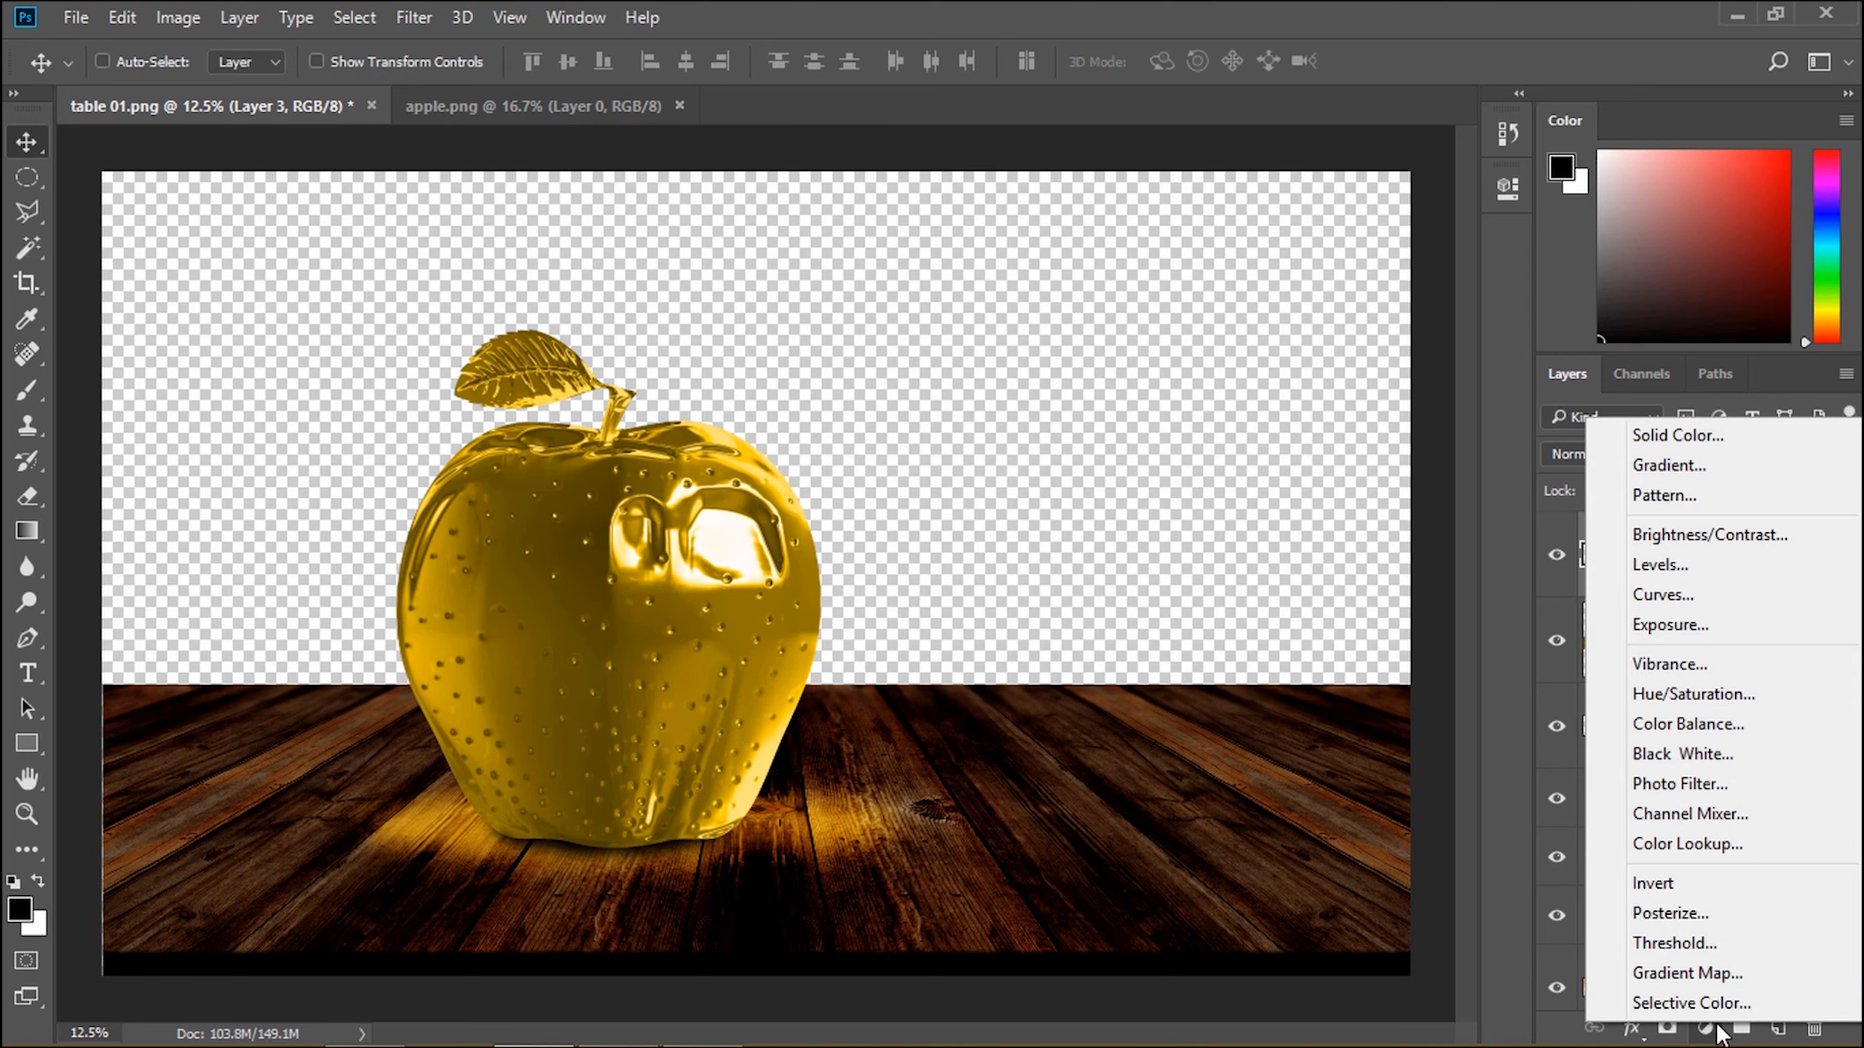
{"action": "left_click", "coordinate": [1520, 680]}
{"action": "left_click_drag", "start_coordinate": [1679, 580], "coordinate": [1686, 674]}
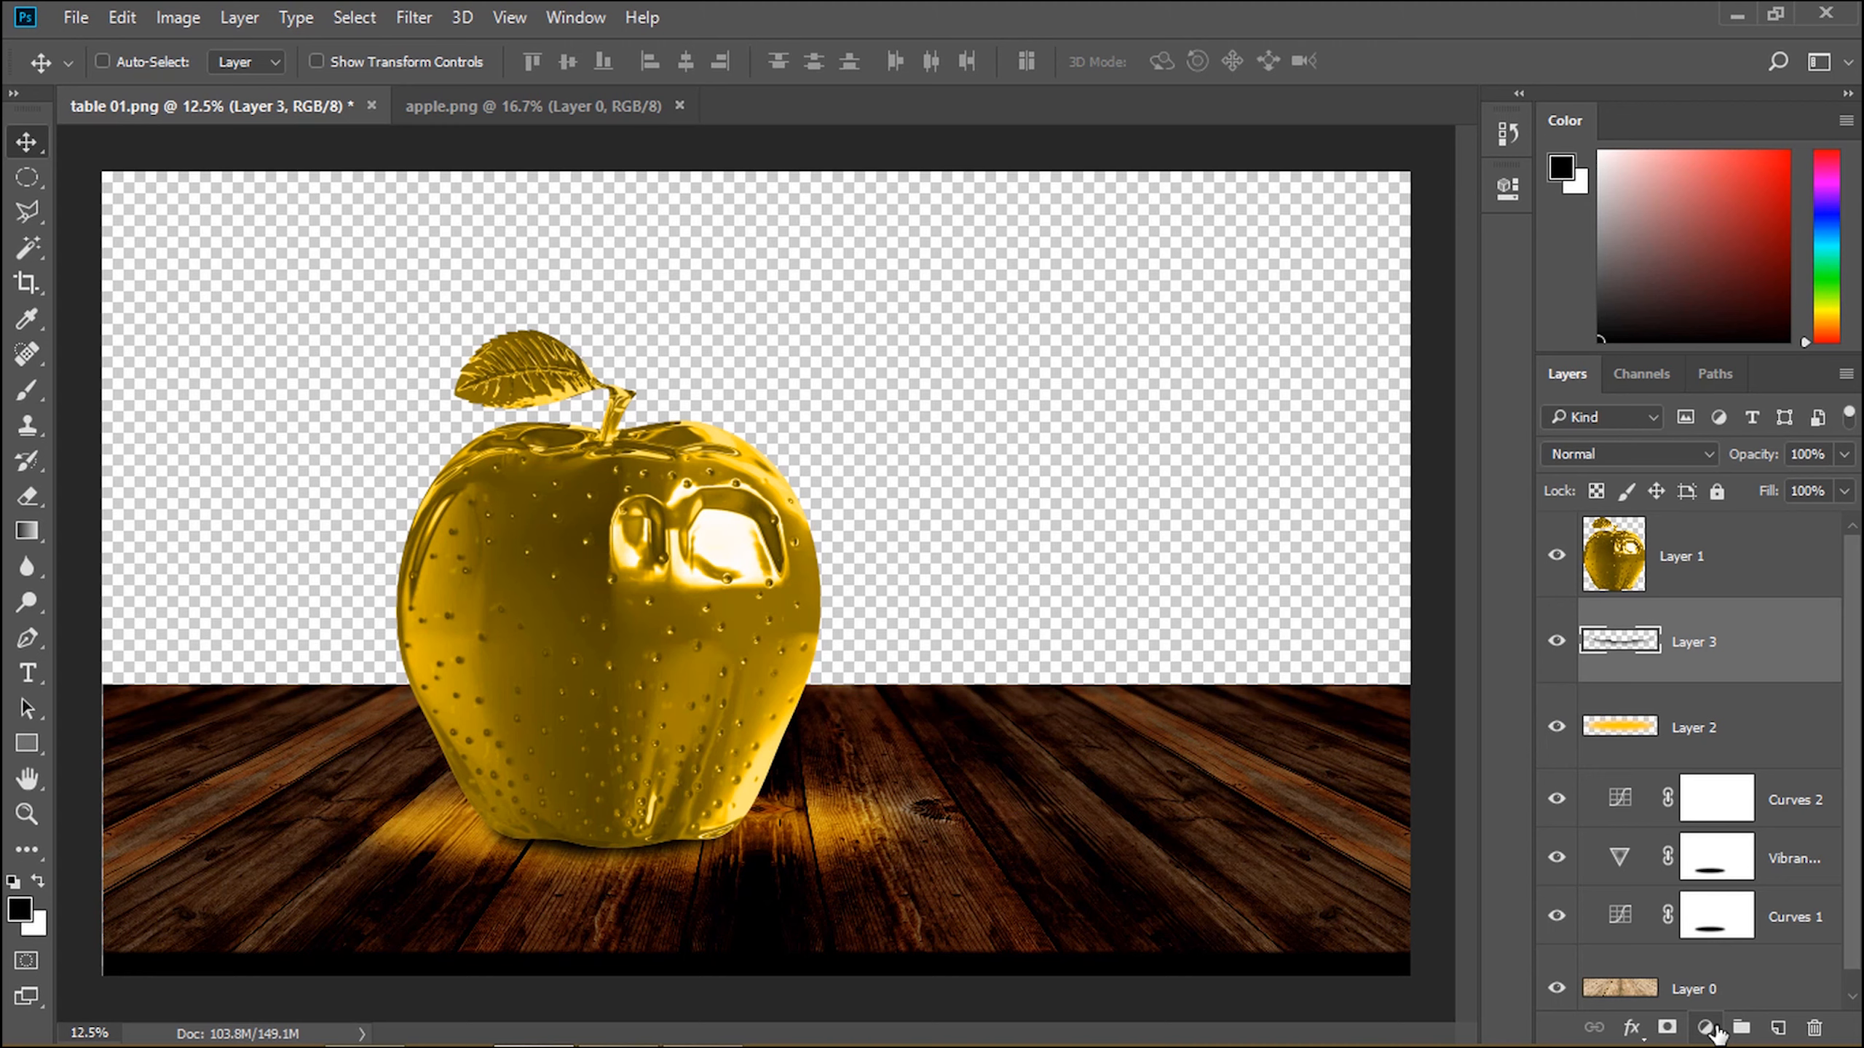
{"action": "double_click", "coordinate": [1699, 639]}
{"action": "type", "text": "shadow"}
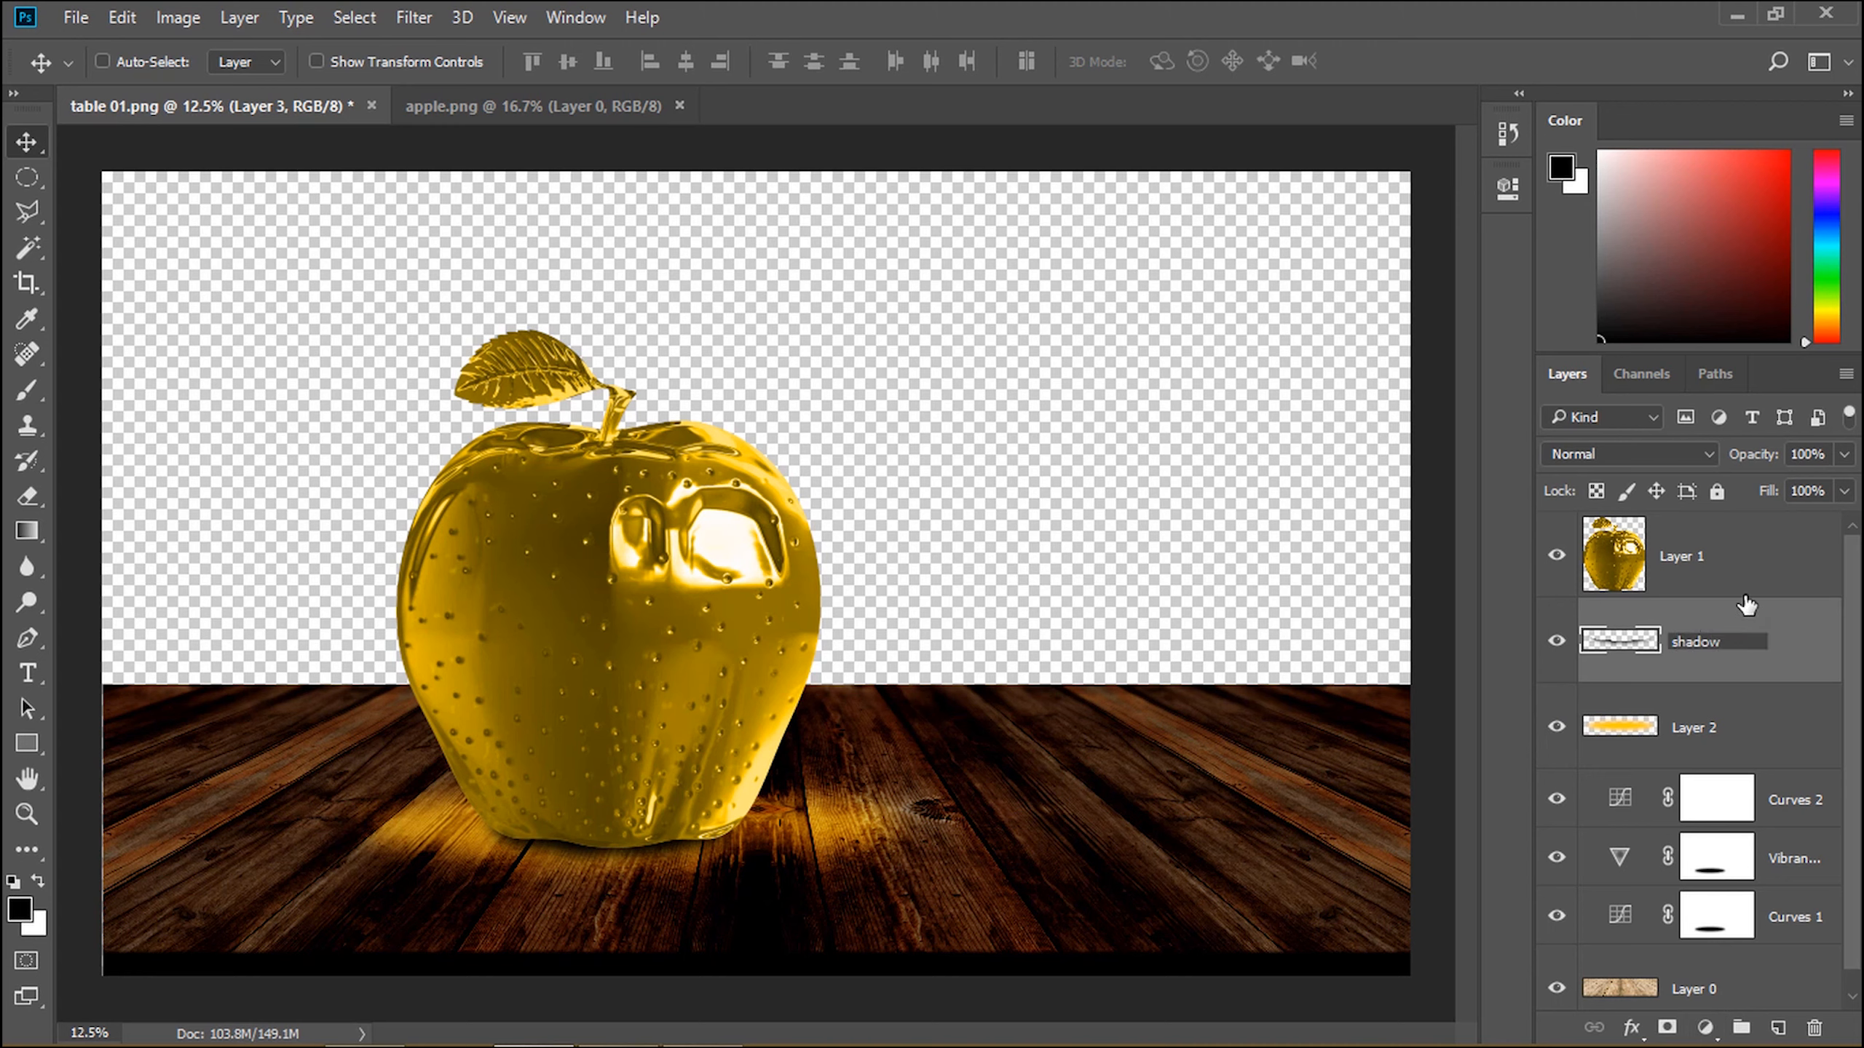
{"action": "left_click", "coordinate": [1747, 599]}
Step: Add a Gradient fill layer above the apple layer and choose the Violet, Orange preset
{"action": "left_click", "coordinate": [1706, 1029]}
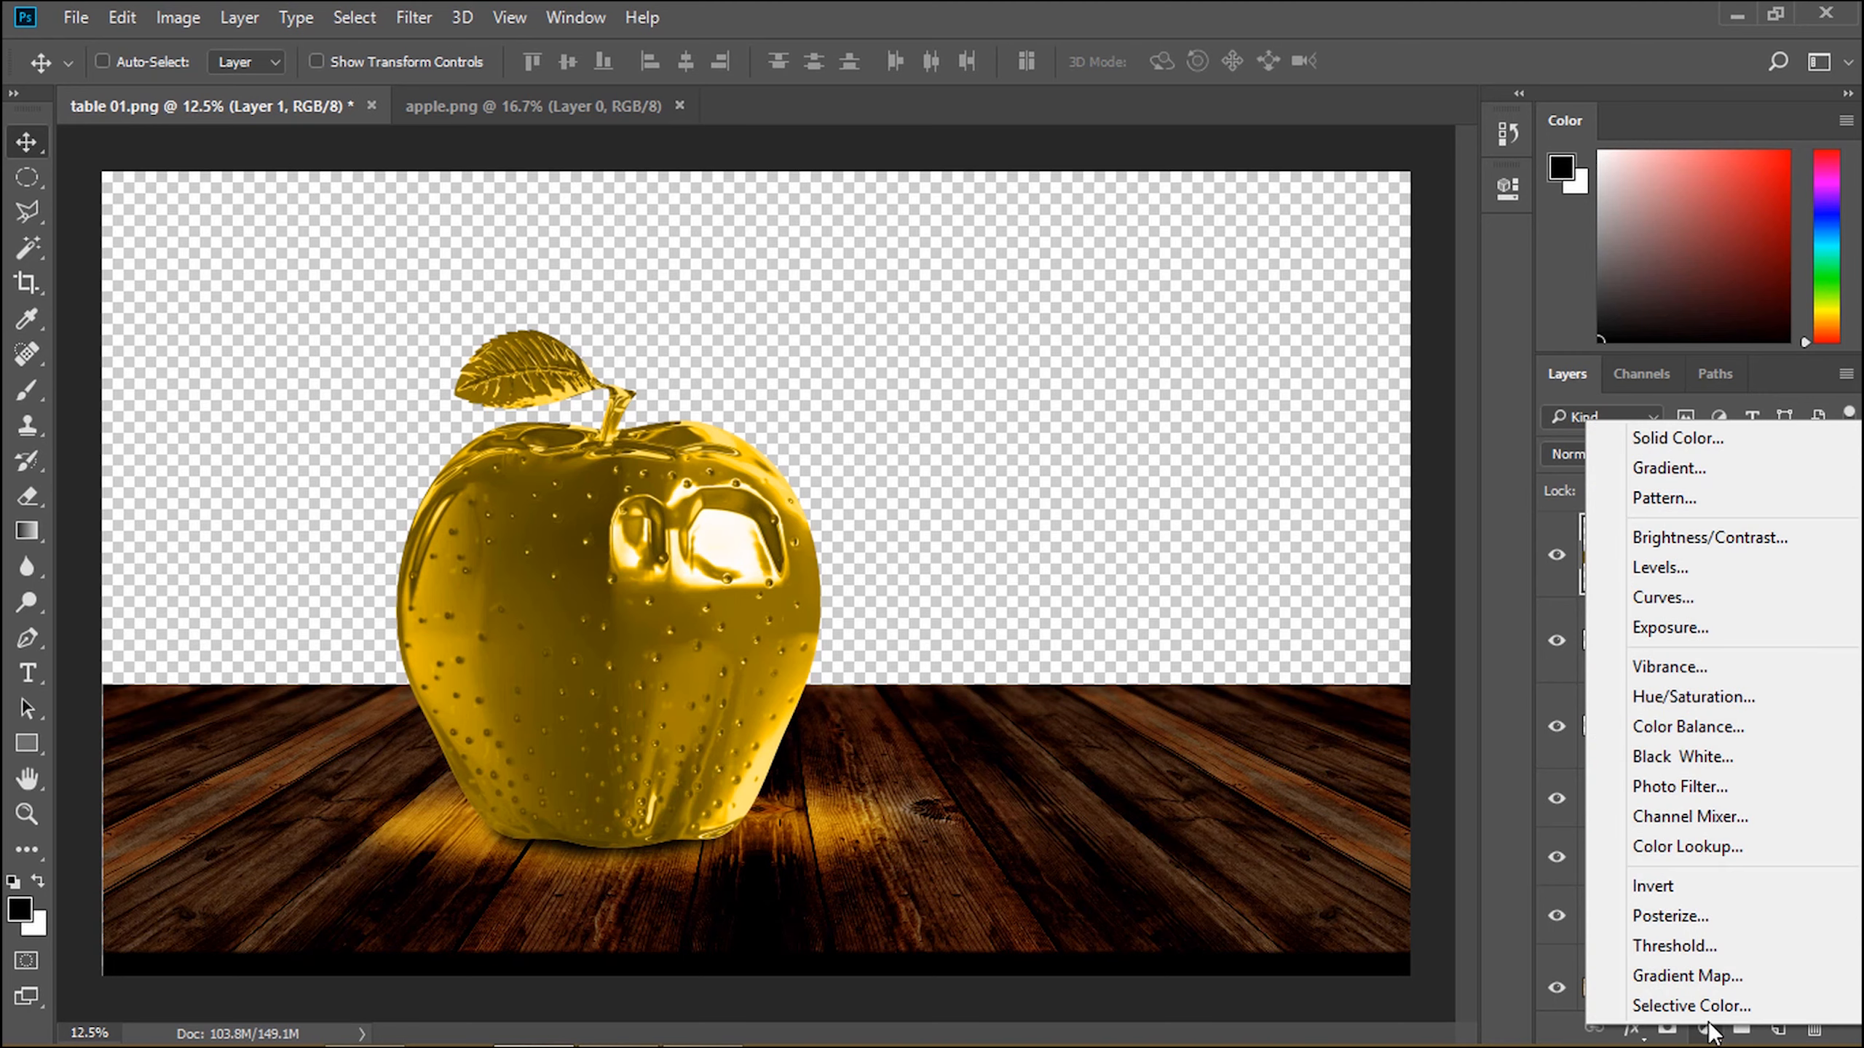
{"action": "left_click", "coordinate": [1674, 469]}
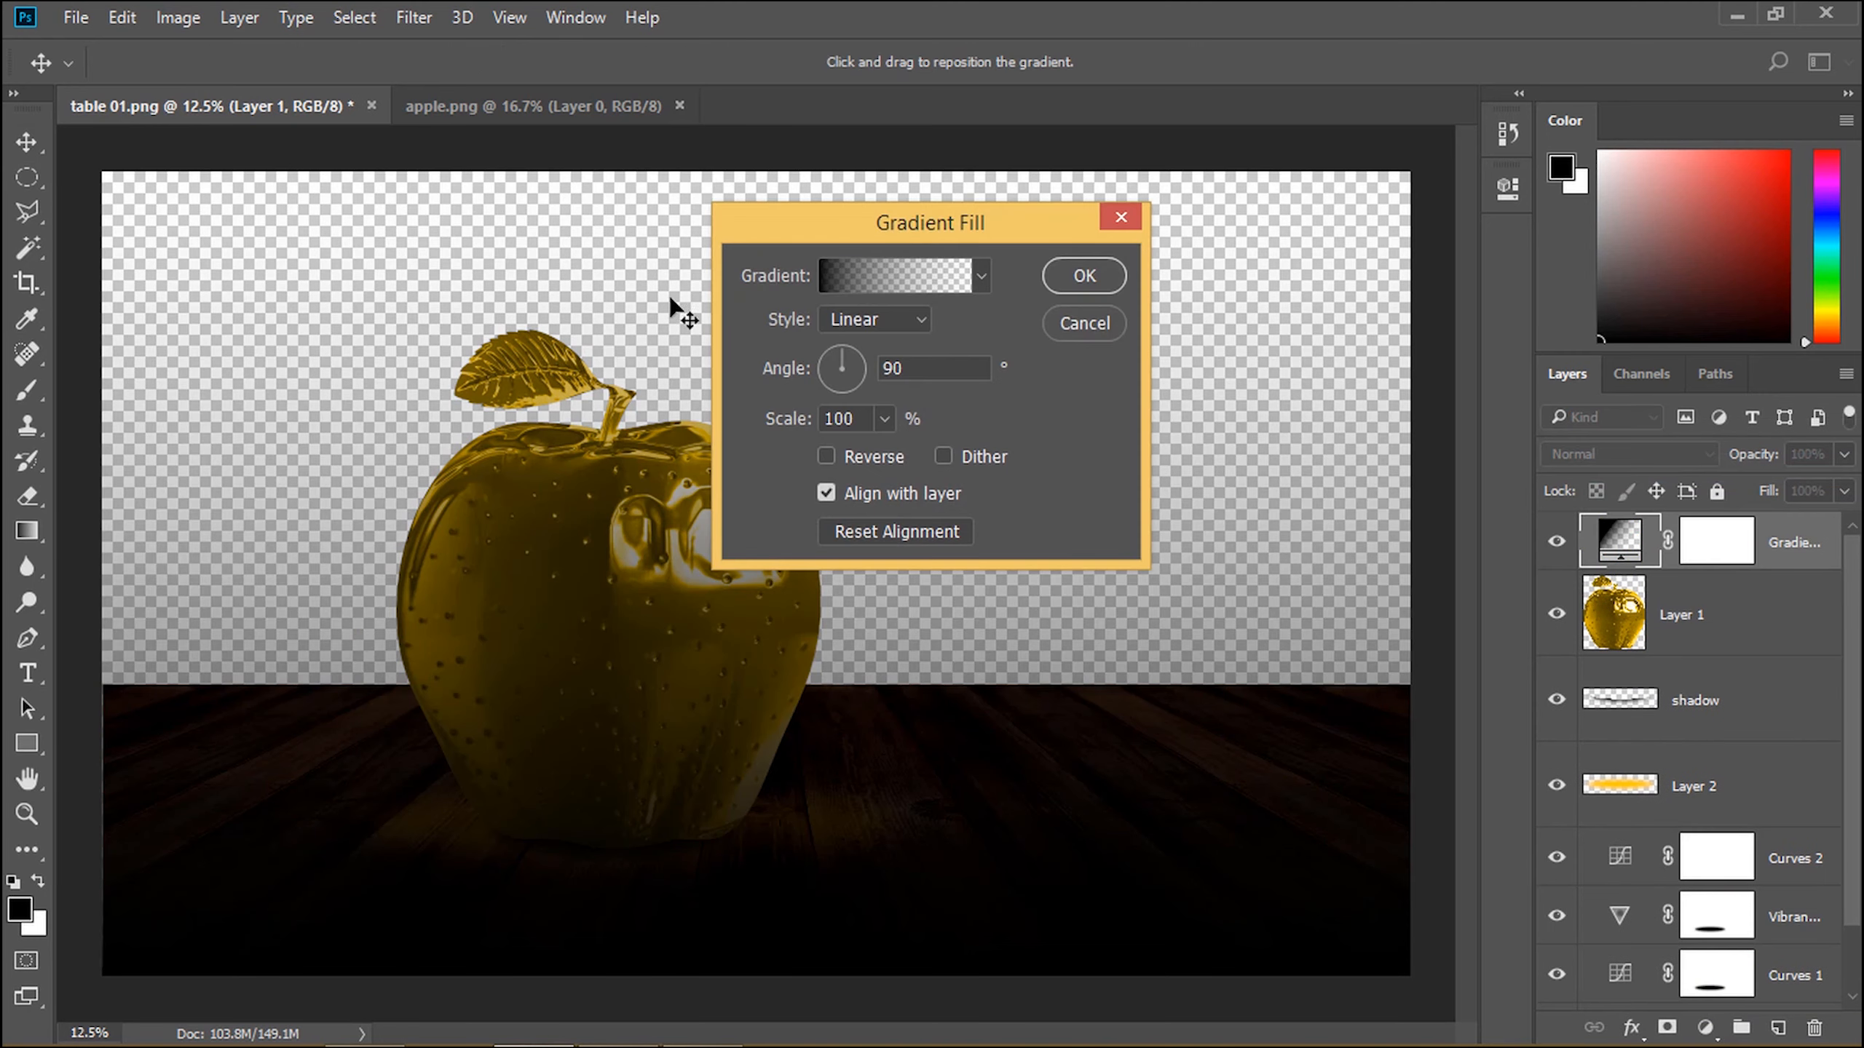
{"action": "left_click", "coordinate": [880, 277]}
{"action": "left_click", "coordinate": [1484, 300]}
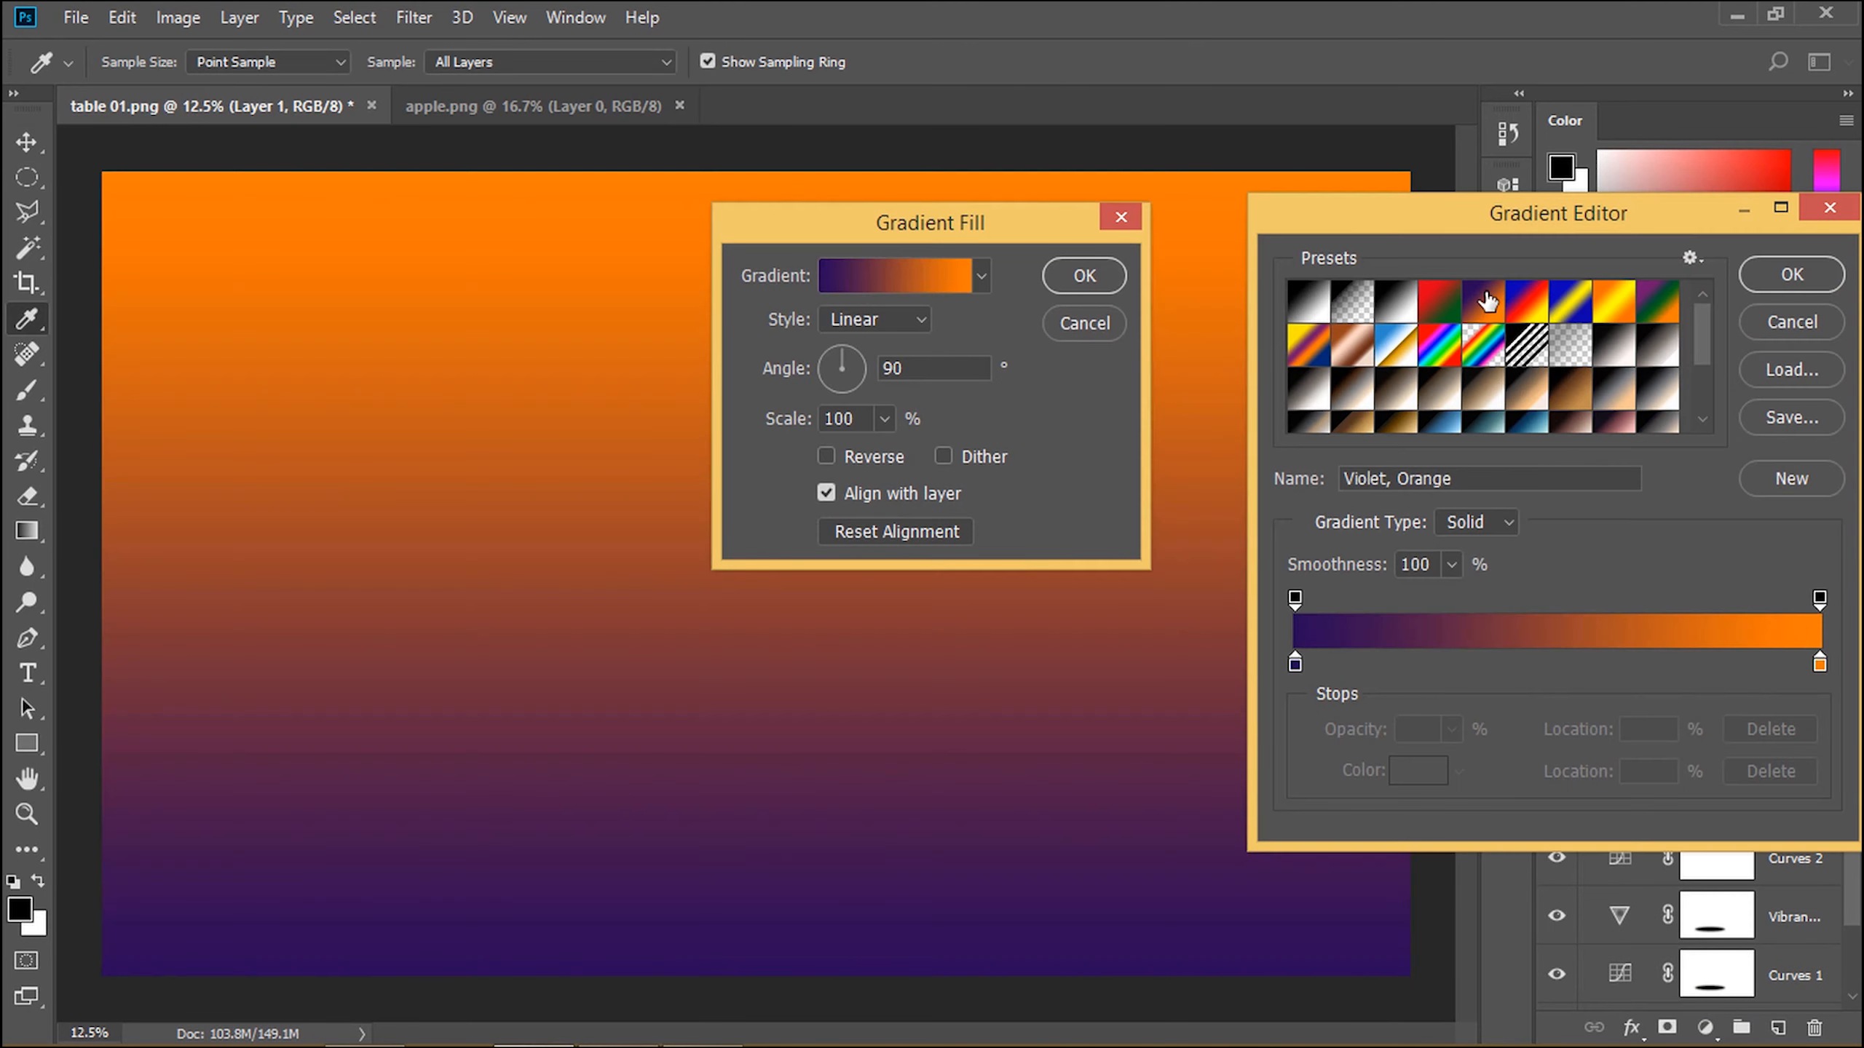
Step: Change the gradient's violet color stop at 0% to a near-black navy blue
{"action": "double_click", "coordinate": [1296, 661]}
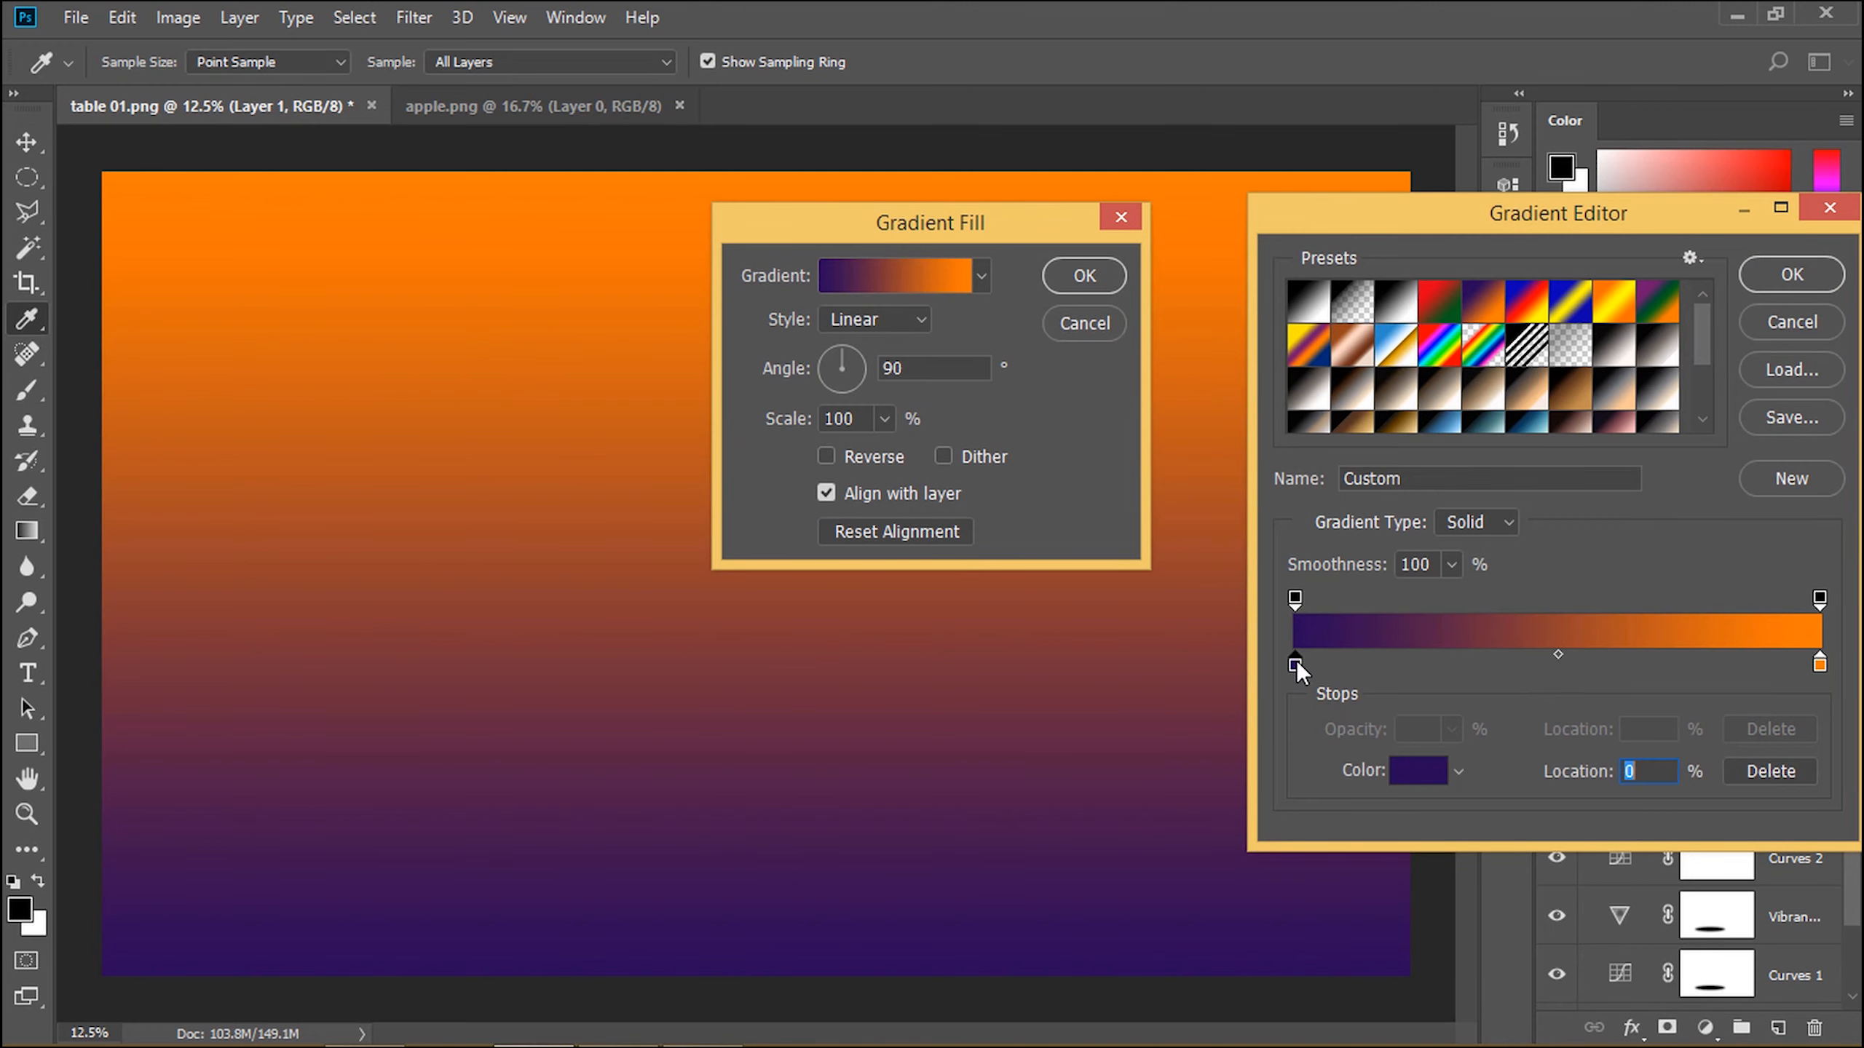
{"action": "left_click_drag", "start_coordinate": [1396, 534], "coordinate": [1397, 546]}
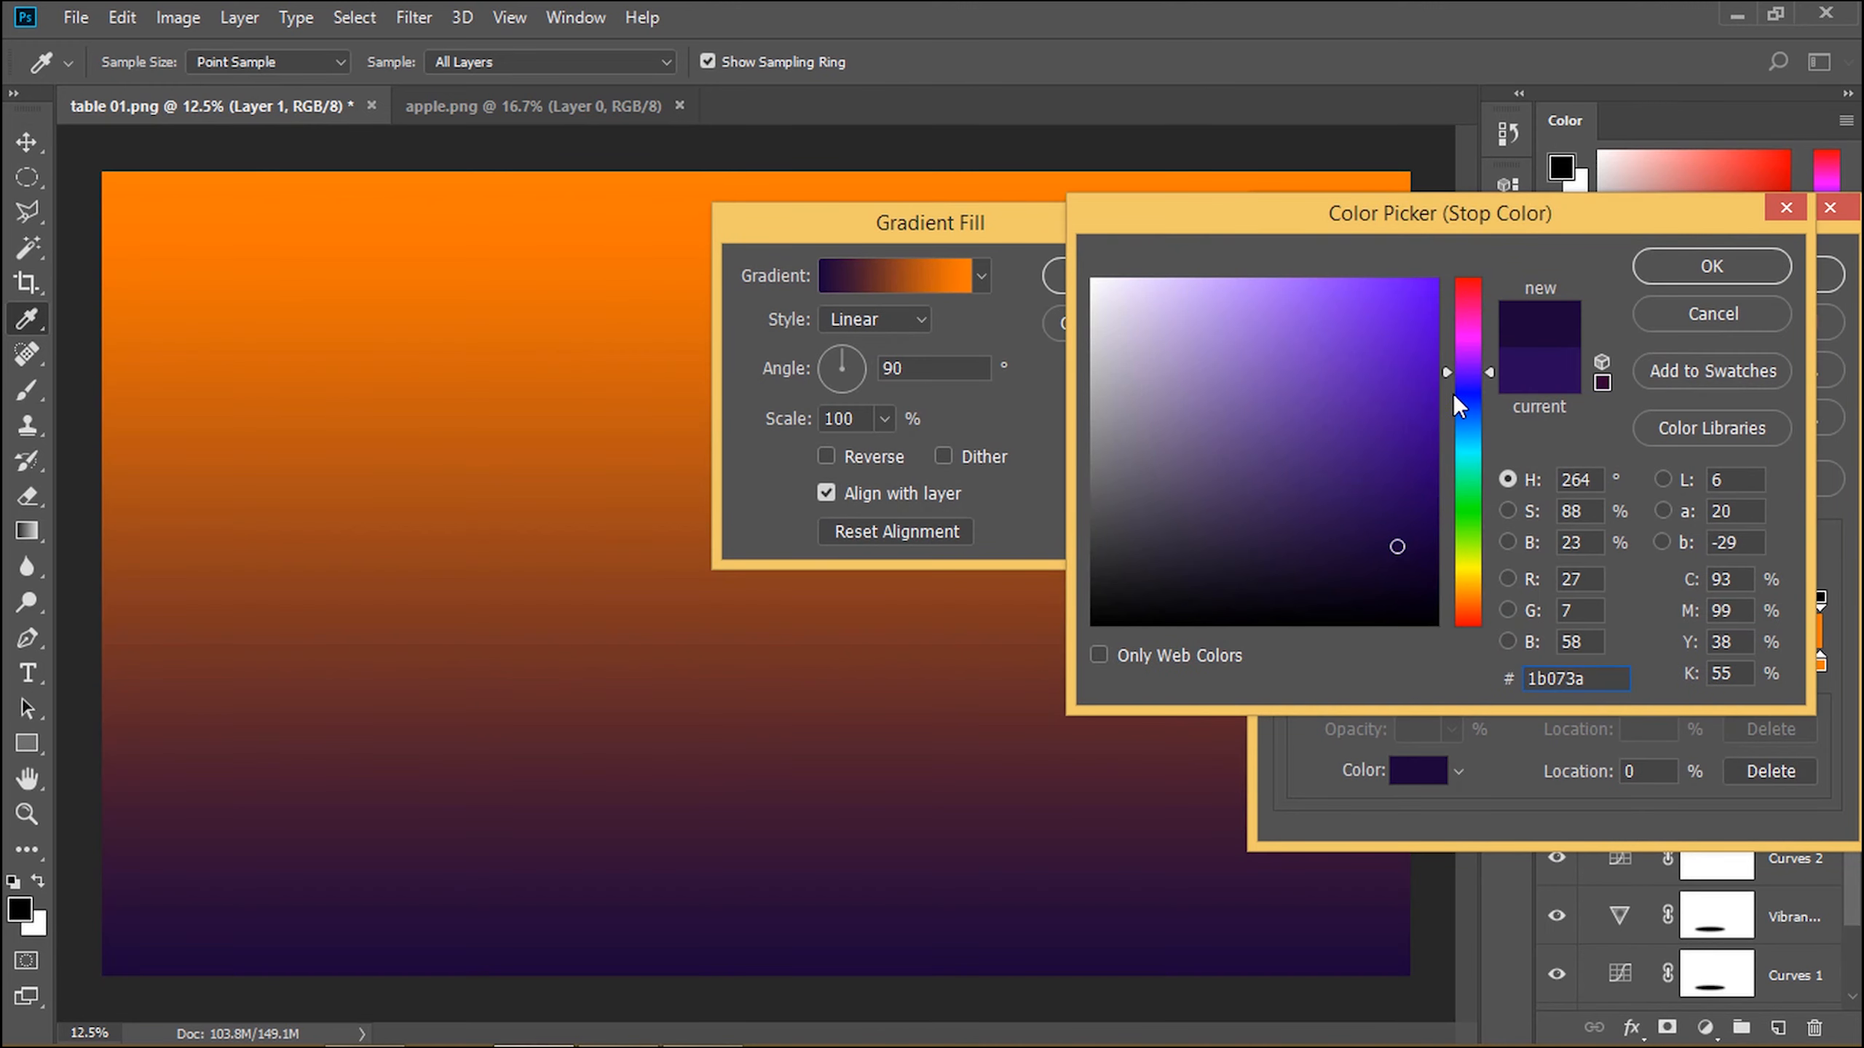
{"action": "left_click_drag", "start_coordinate": [1462, 377], "coordinate": [1465, 395]}
{"action": "left_click_drag", "start_coordinate": [1405, 573], "coordinate": [1409, 585]}
{"action": "left_click", "coordinate": [1660, 279]}
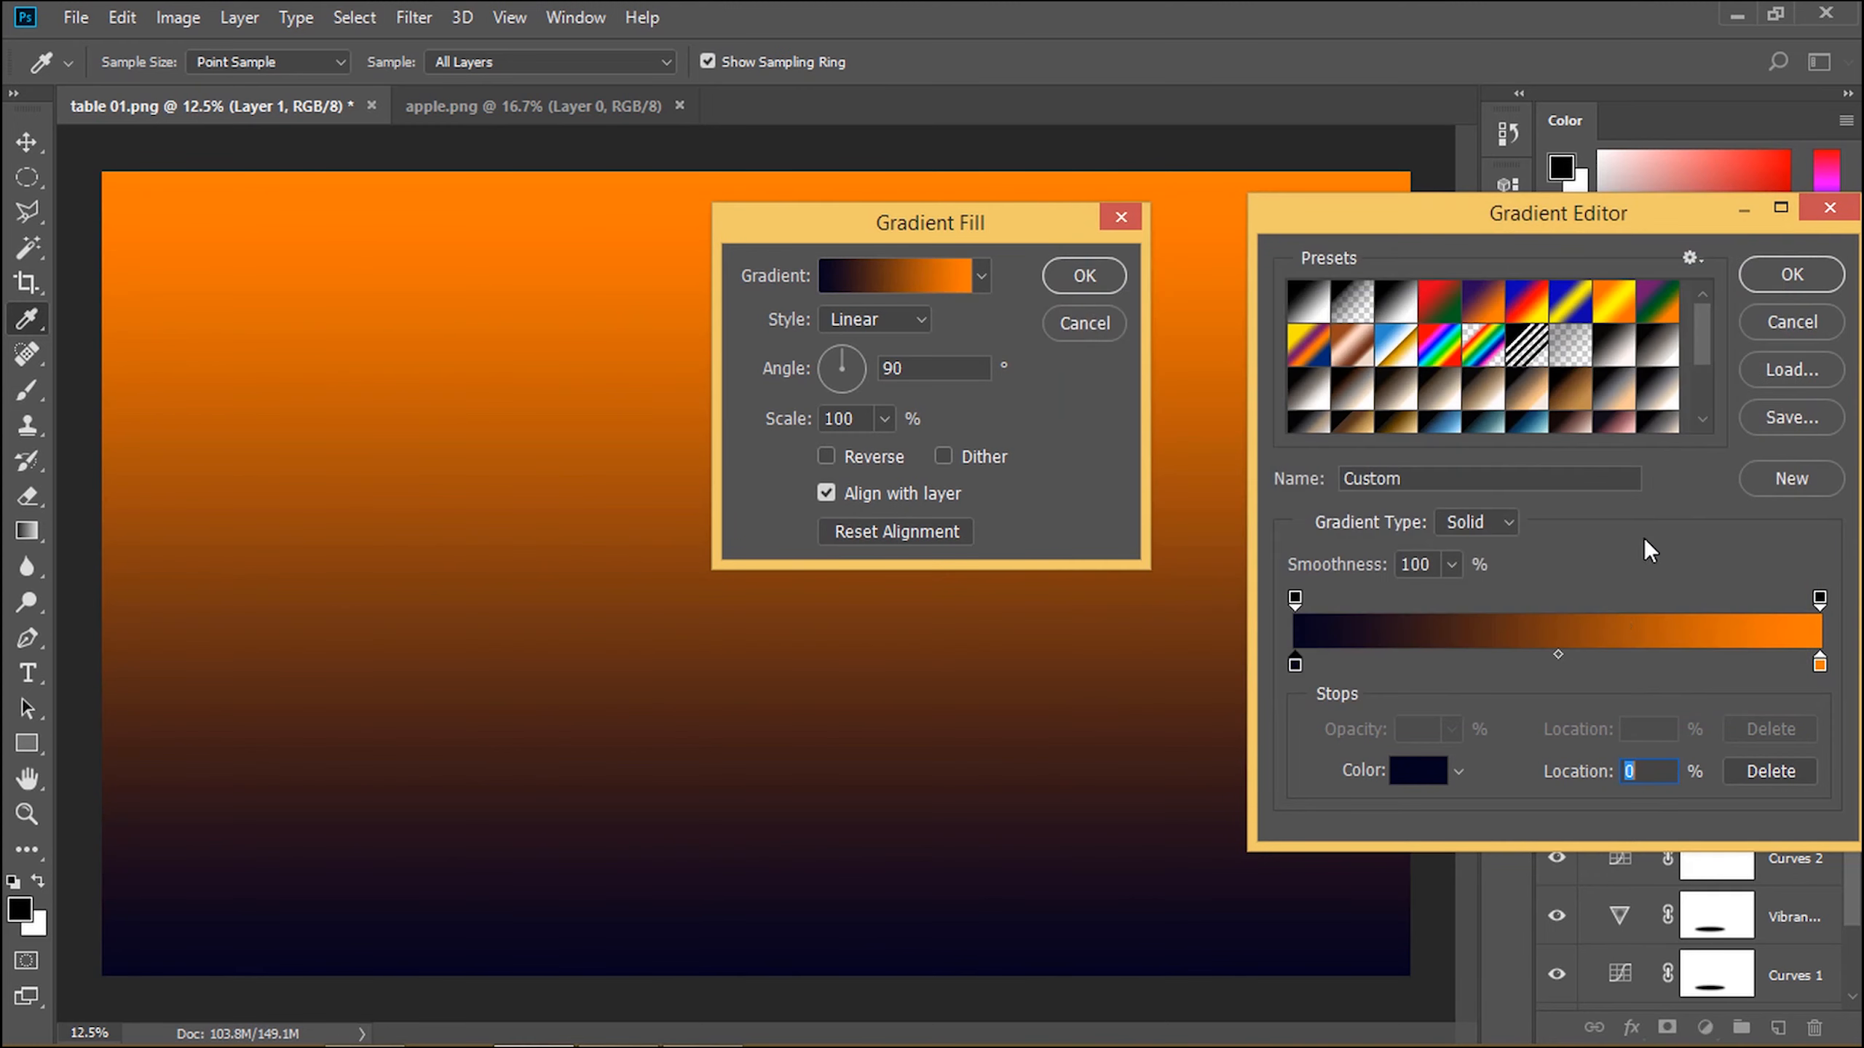
Step: Change the gradient's orange color stop at 100% to golden yellow ffc600 and accept the edited gradient
{"action": "double_click", "coordinate": [1820, 665]}
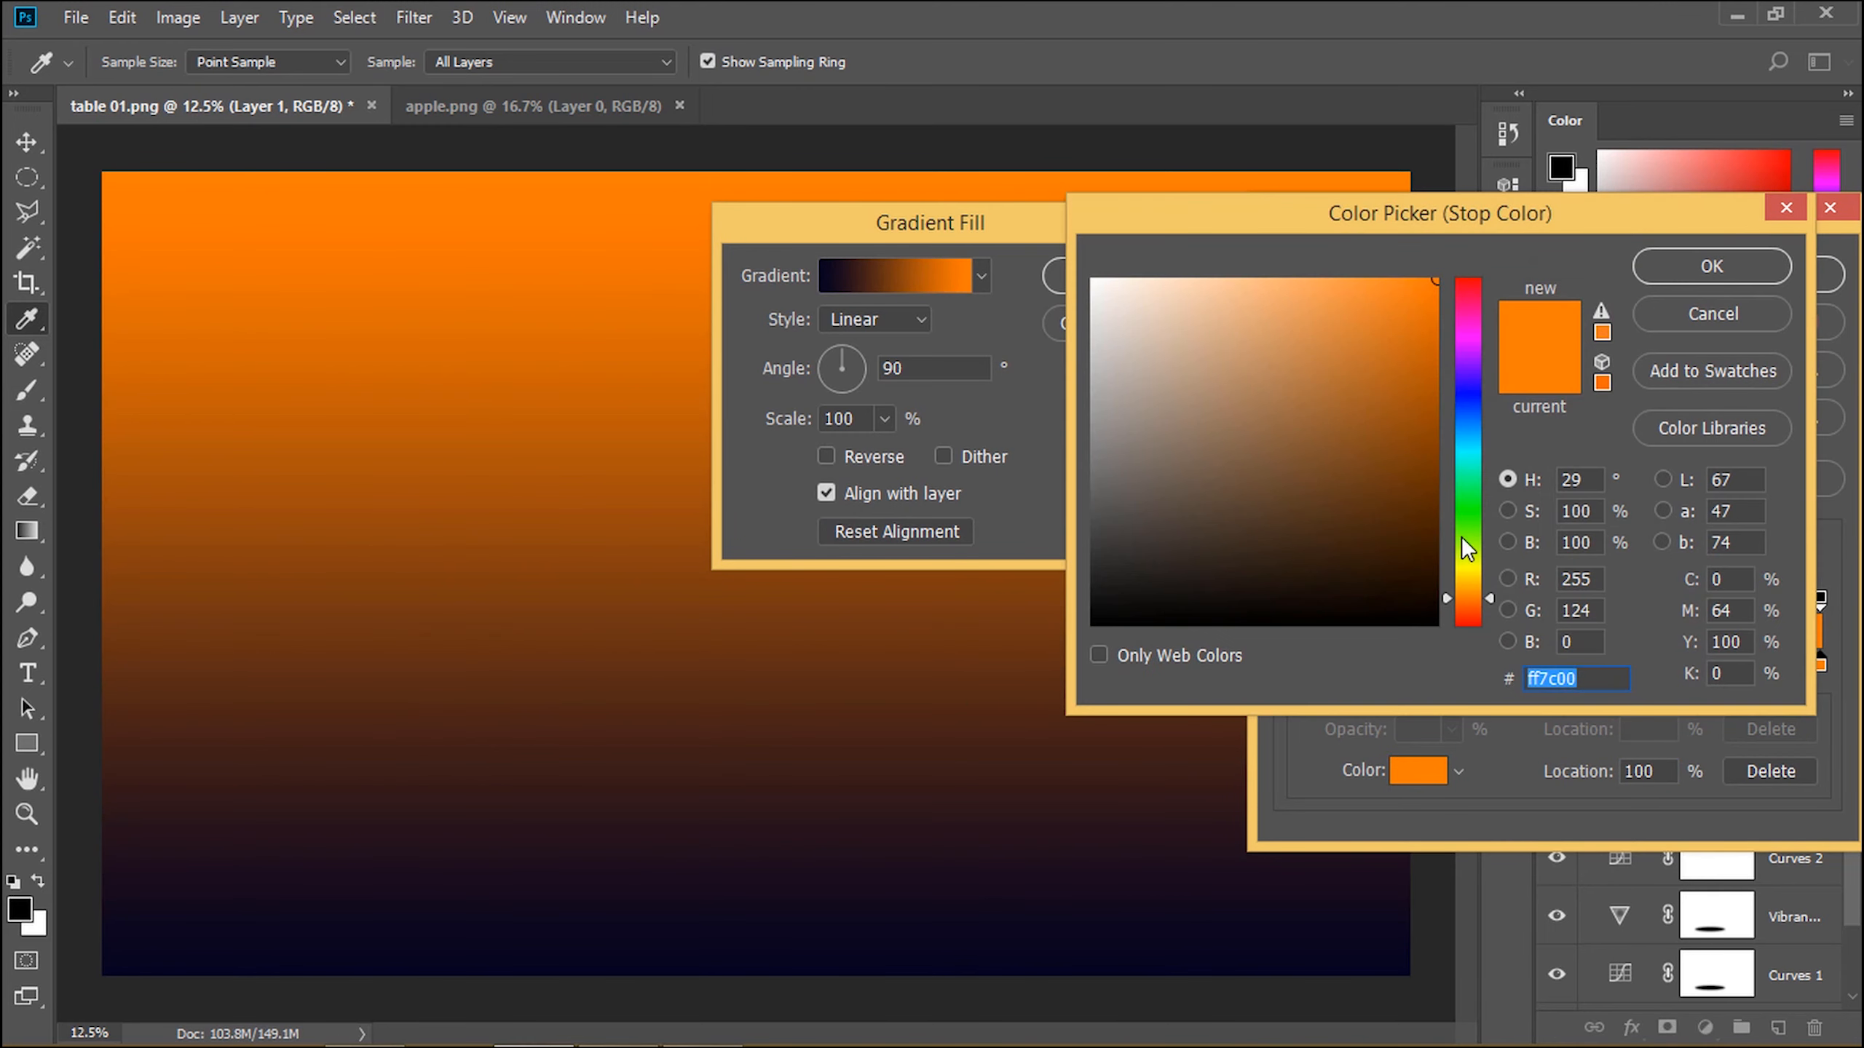
{"action": "left_click", "coordinate": [1465, 580]}
{"action": "left_click_drag", "start_coordinate": [1464, 580], "coordinate": [1466, 582]}
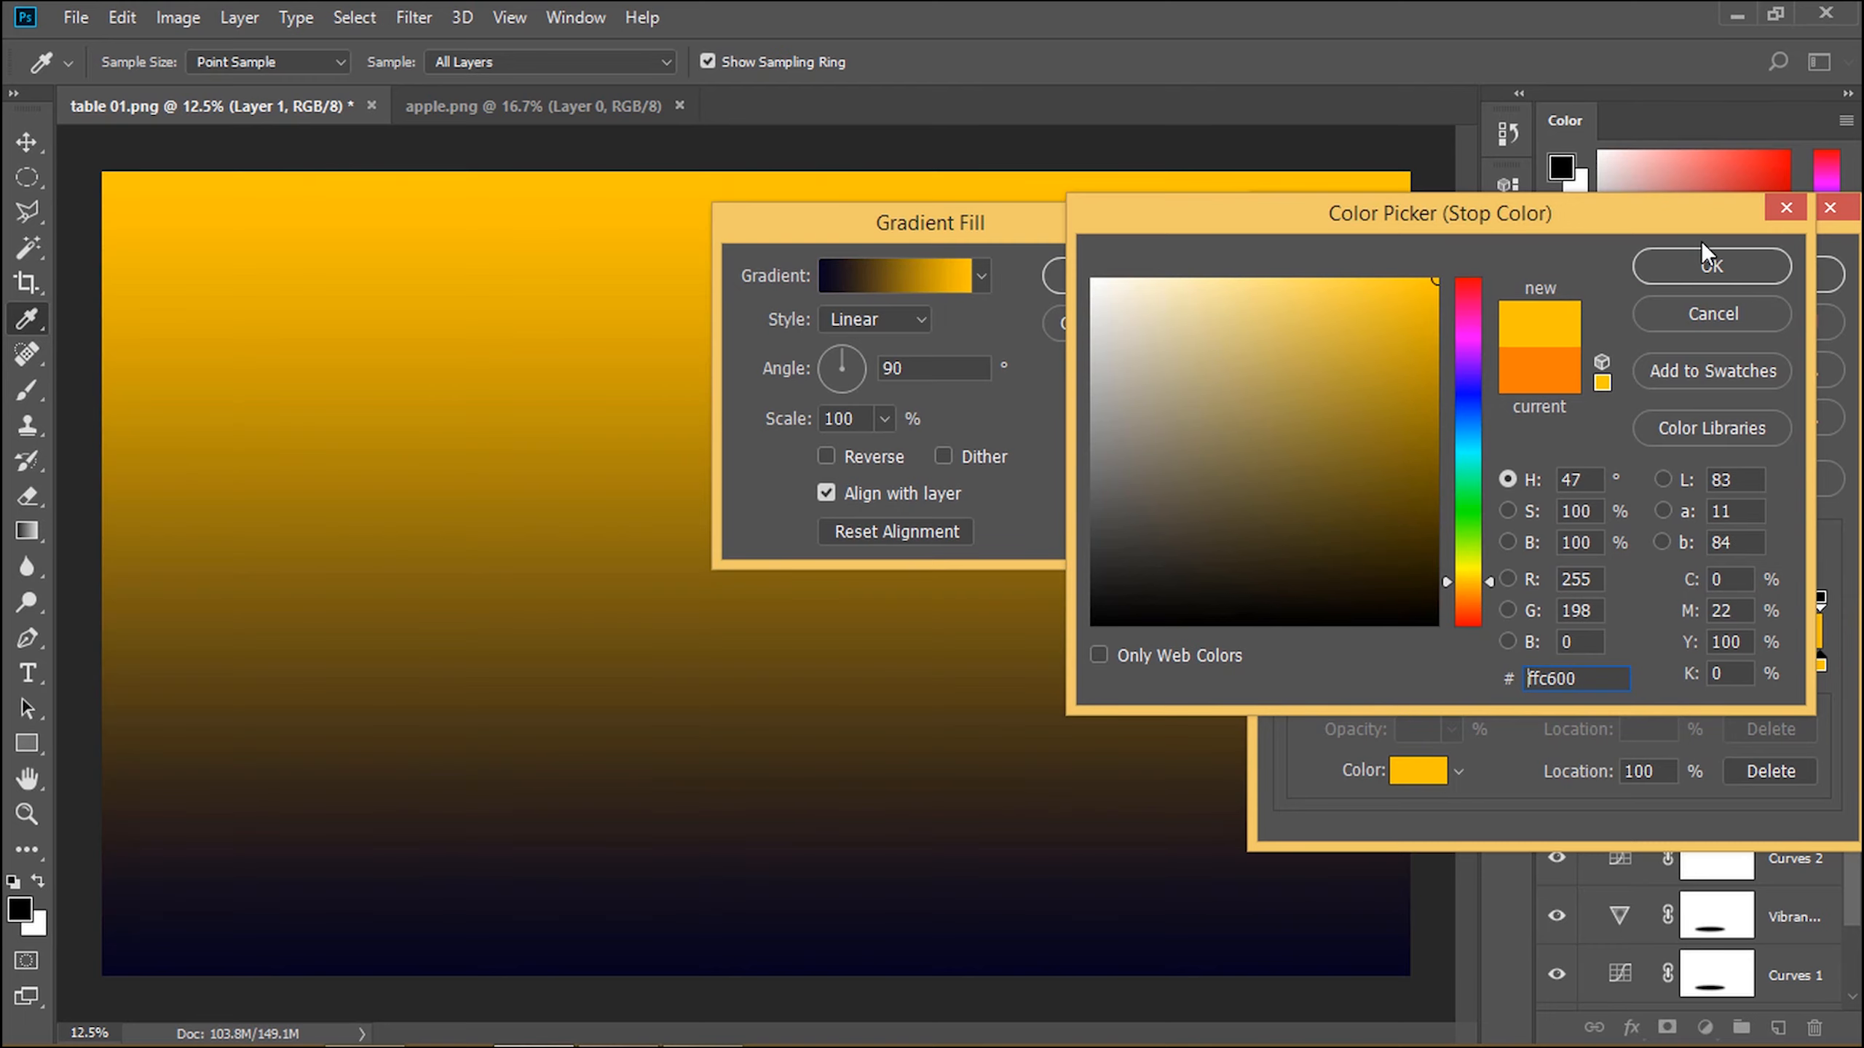
{"action": "left_click", "coordinate": [1692, 260]}
{"action": "left_click", "coordinate": [1765, 273]}
Step: Make the gradient fill radial and reversed, and set its layer's blend mode to Soft Light
{"action": "left_click", "coordinate": [898, 315]}
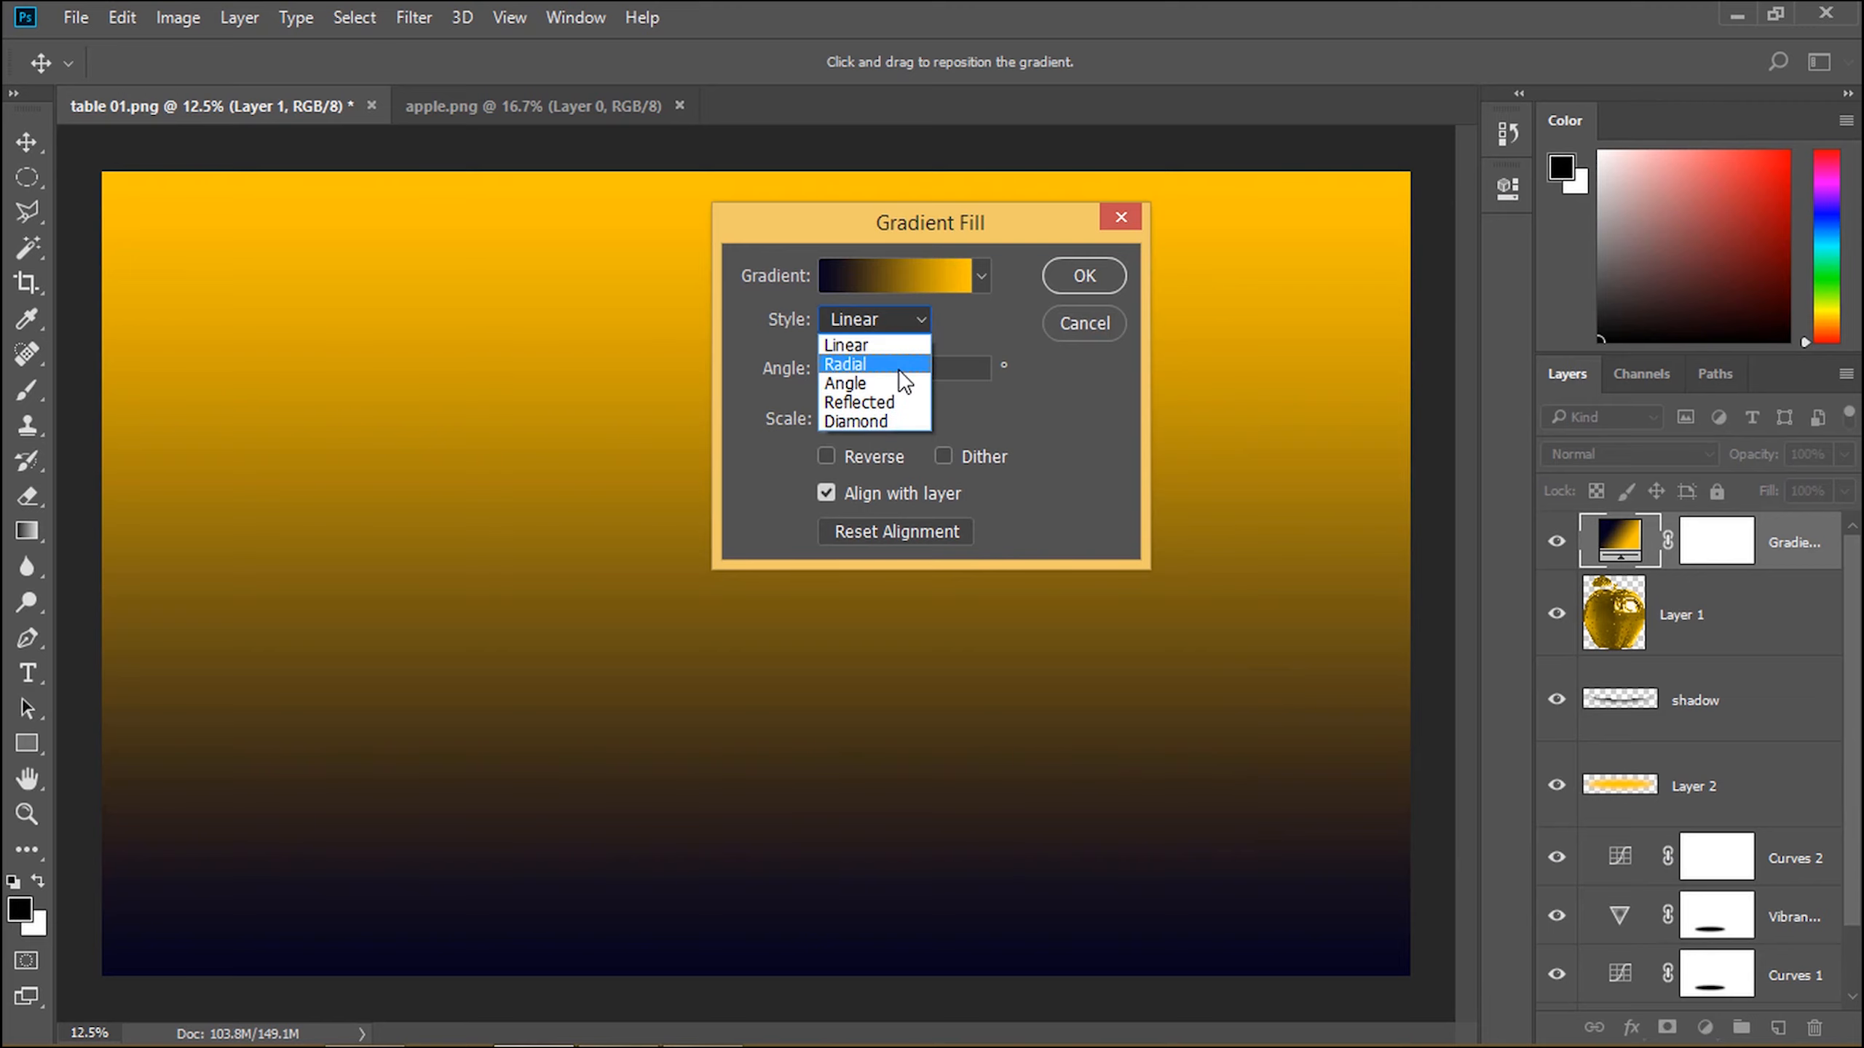
{"action": "left_click", "coordinate": [899, 367]}
{"action": "left_click", "coordinate": [896, 453]}
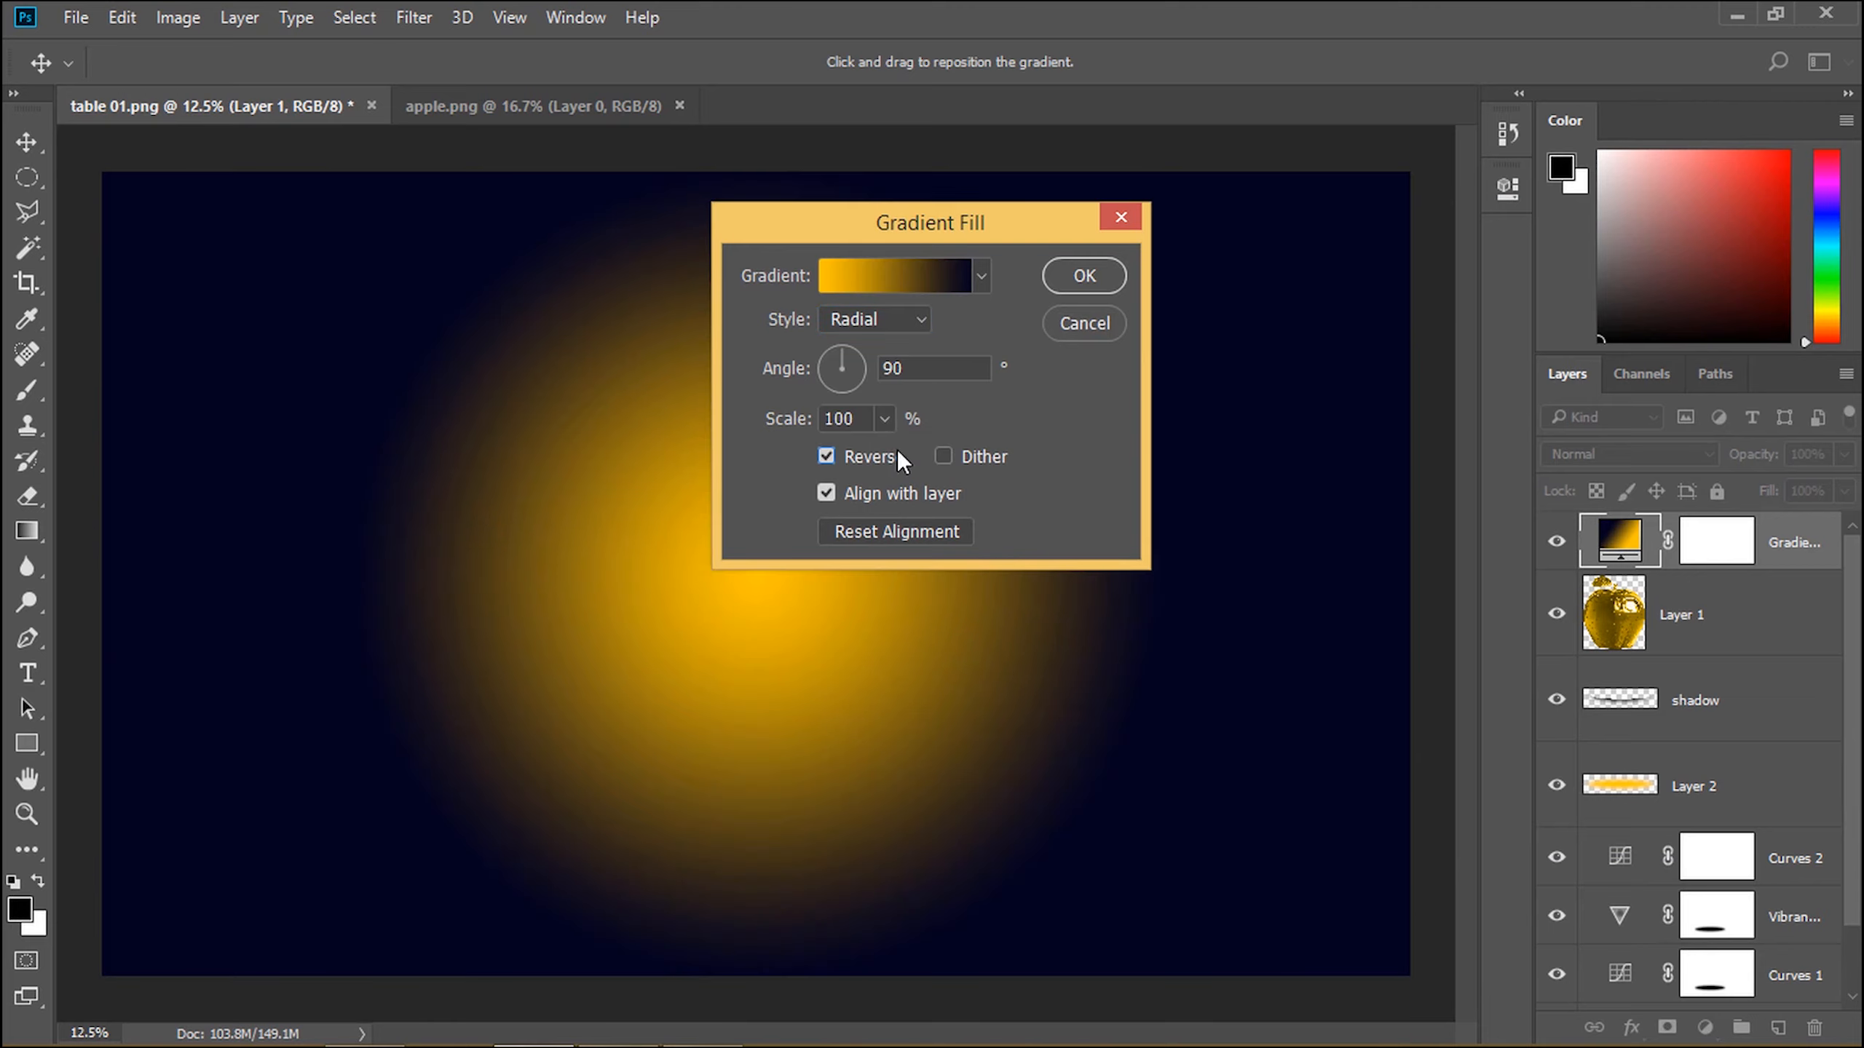
{"action": "left_click", "coordinate": [1083, 274]}
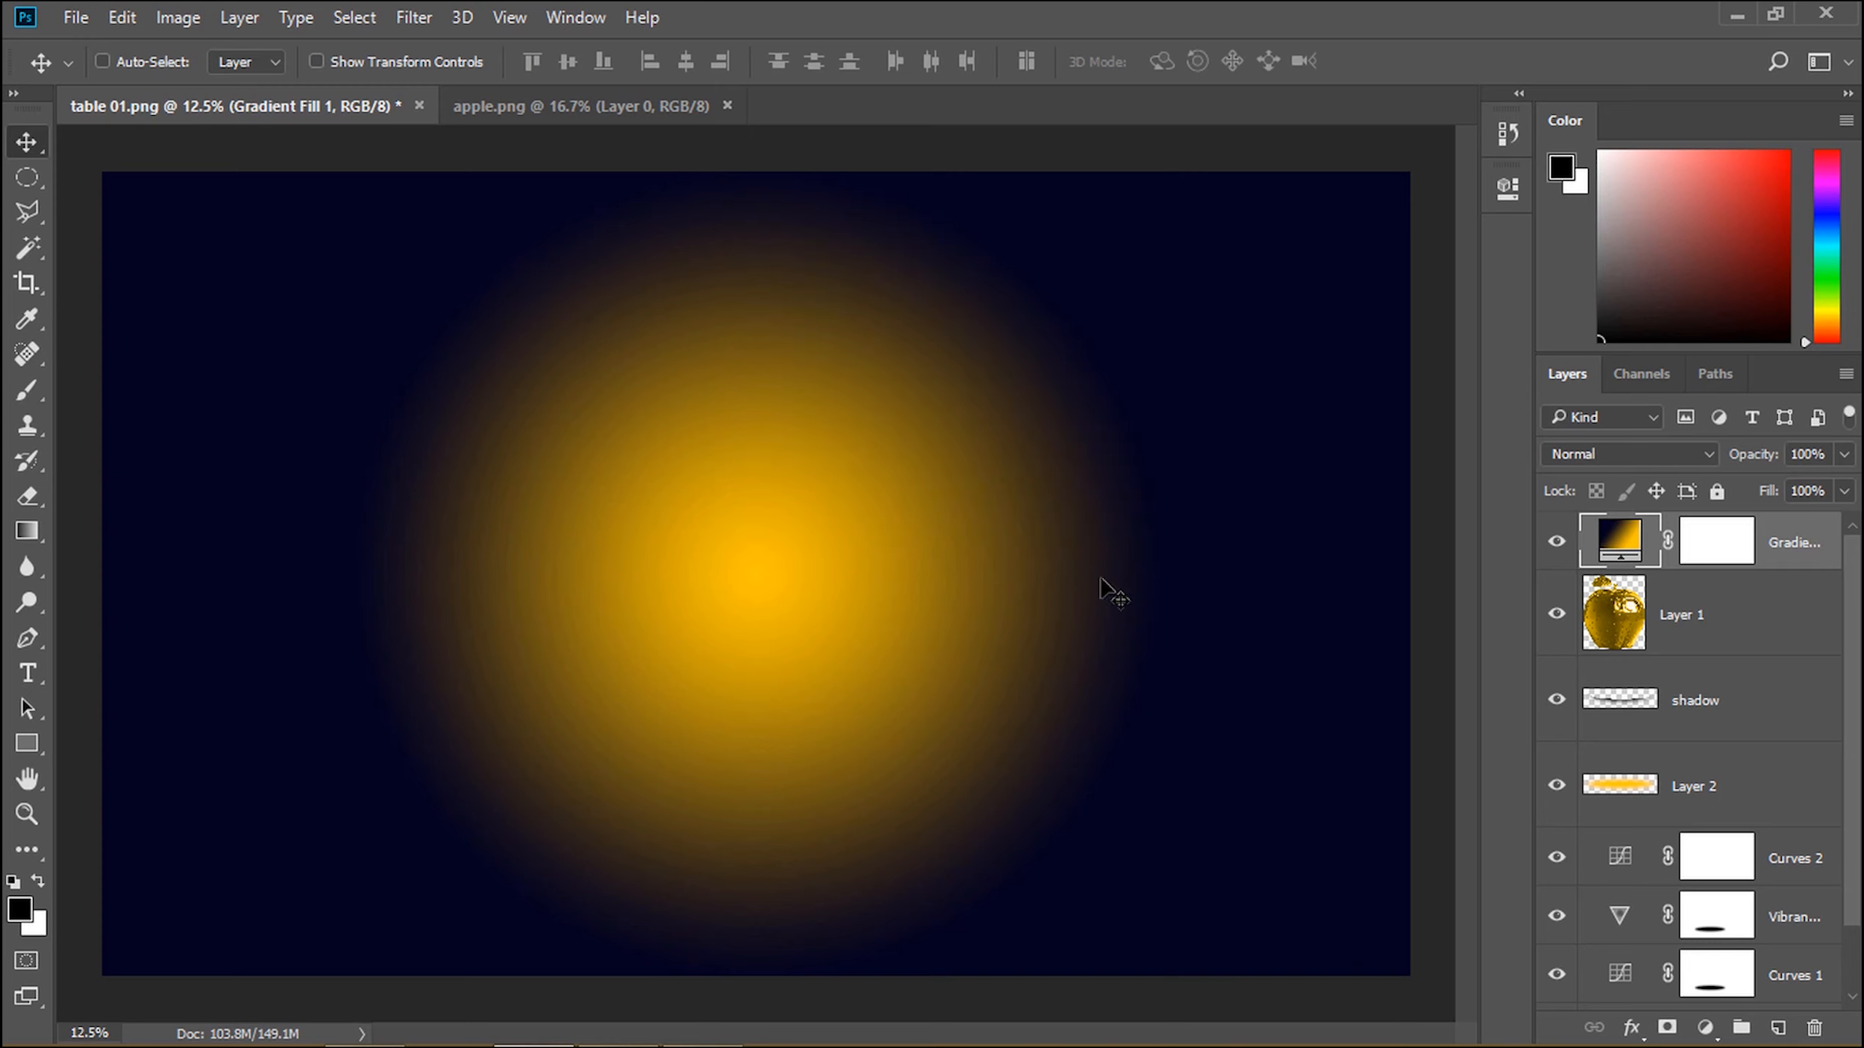
{"action": "left_click", "coordinate": [1665, 452]}
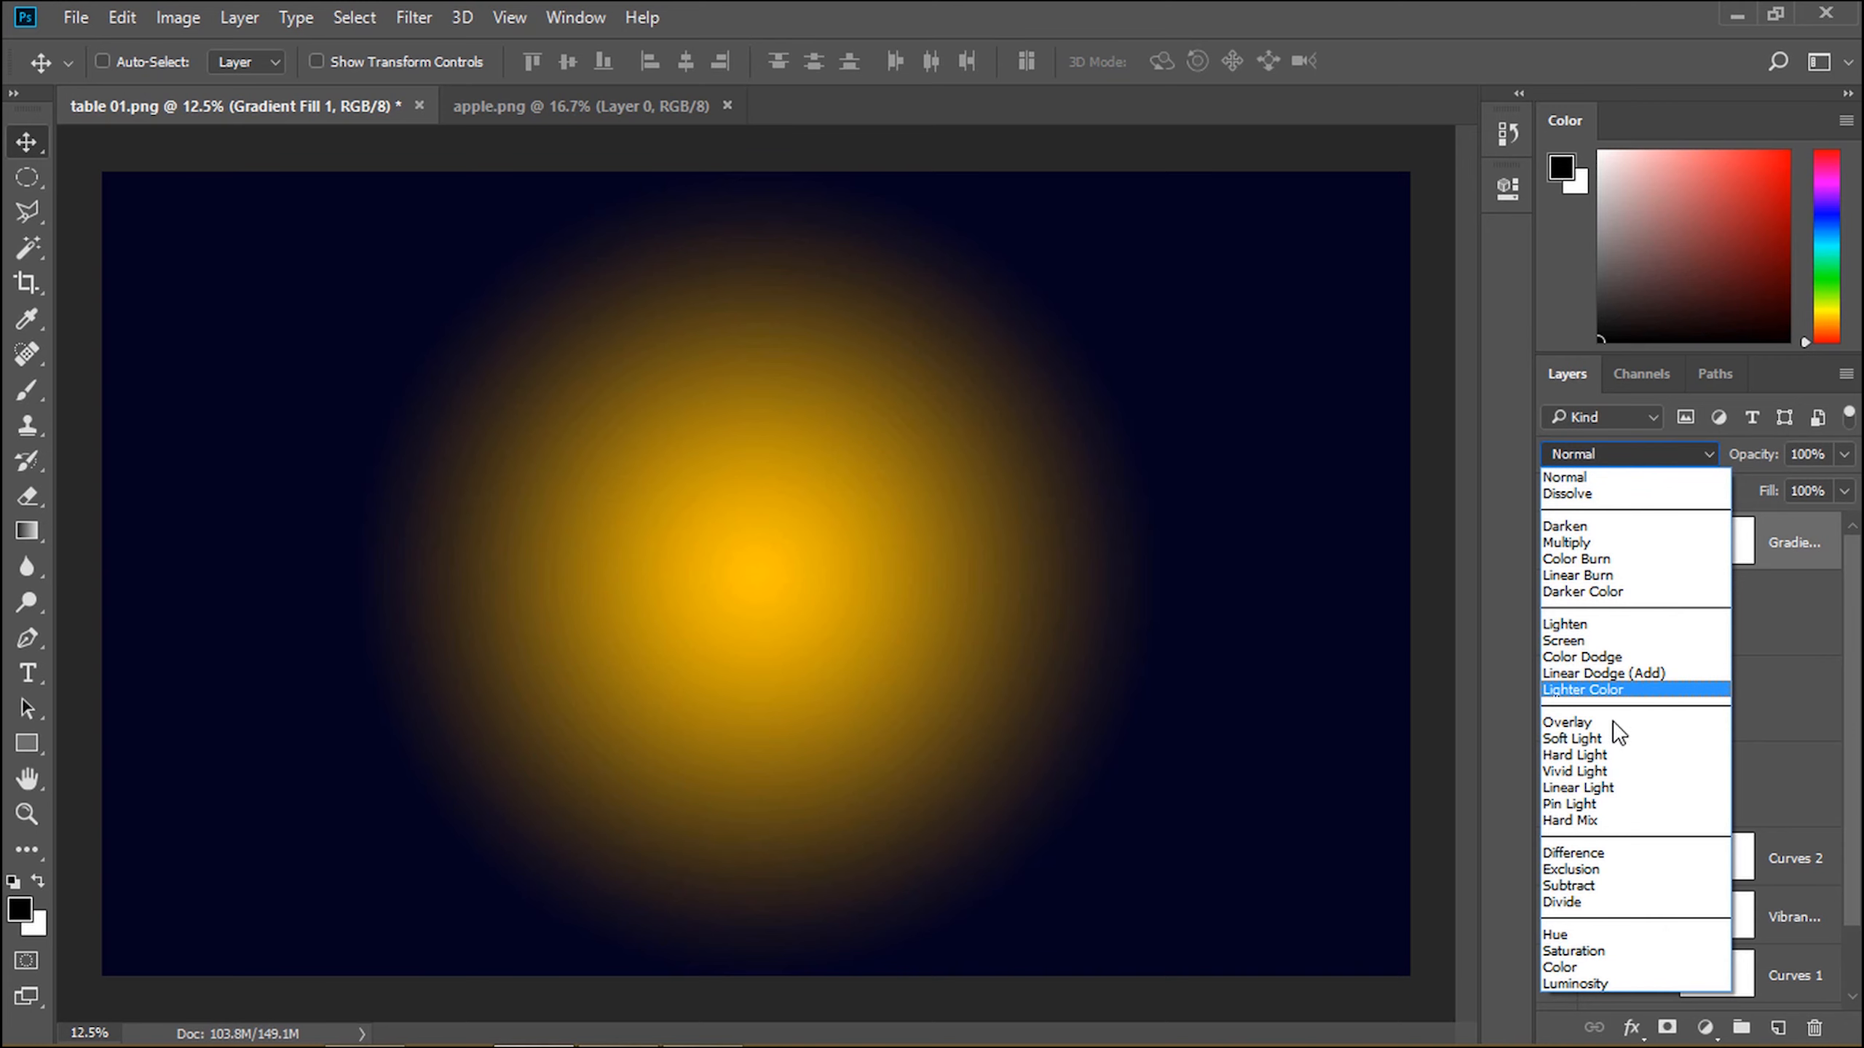
{"action": "left_click", "coordinate": [1596, 738]}
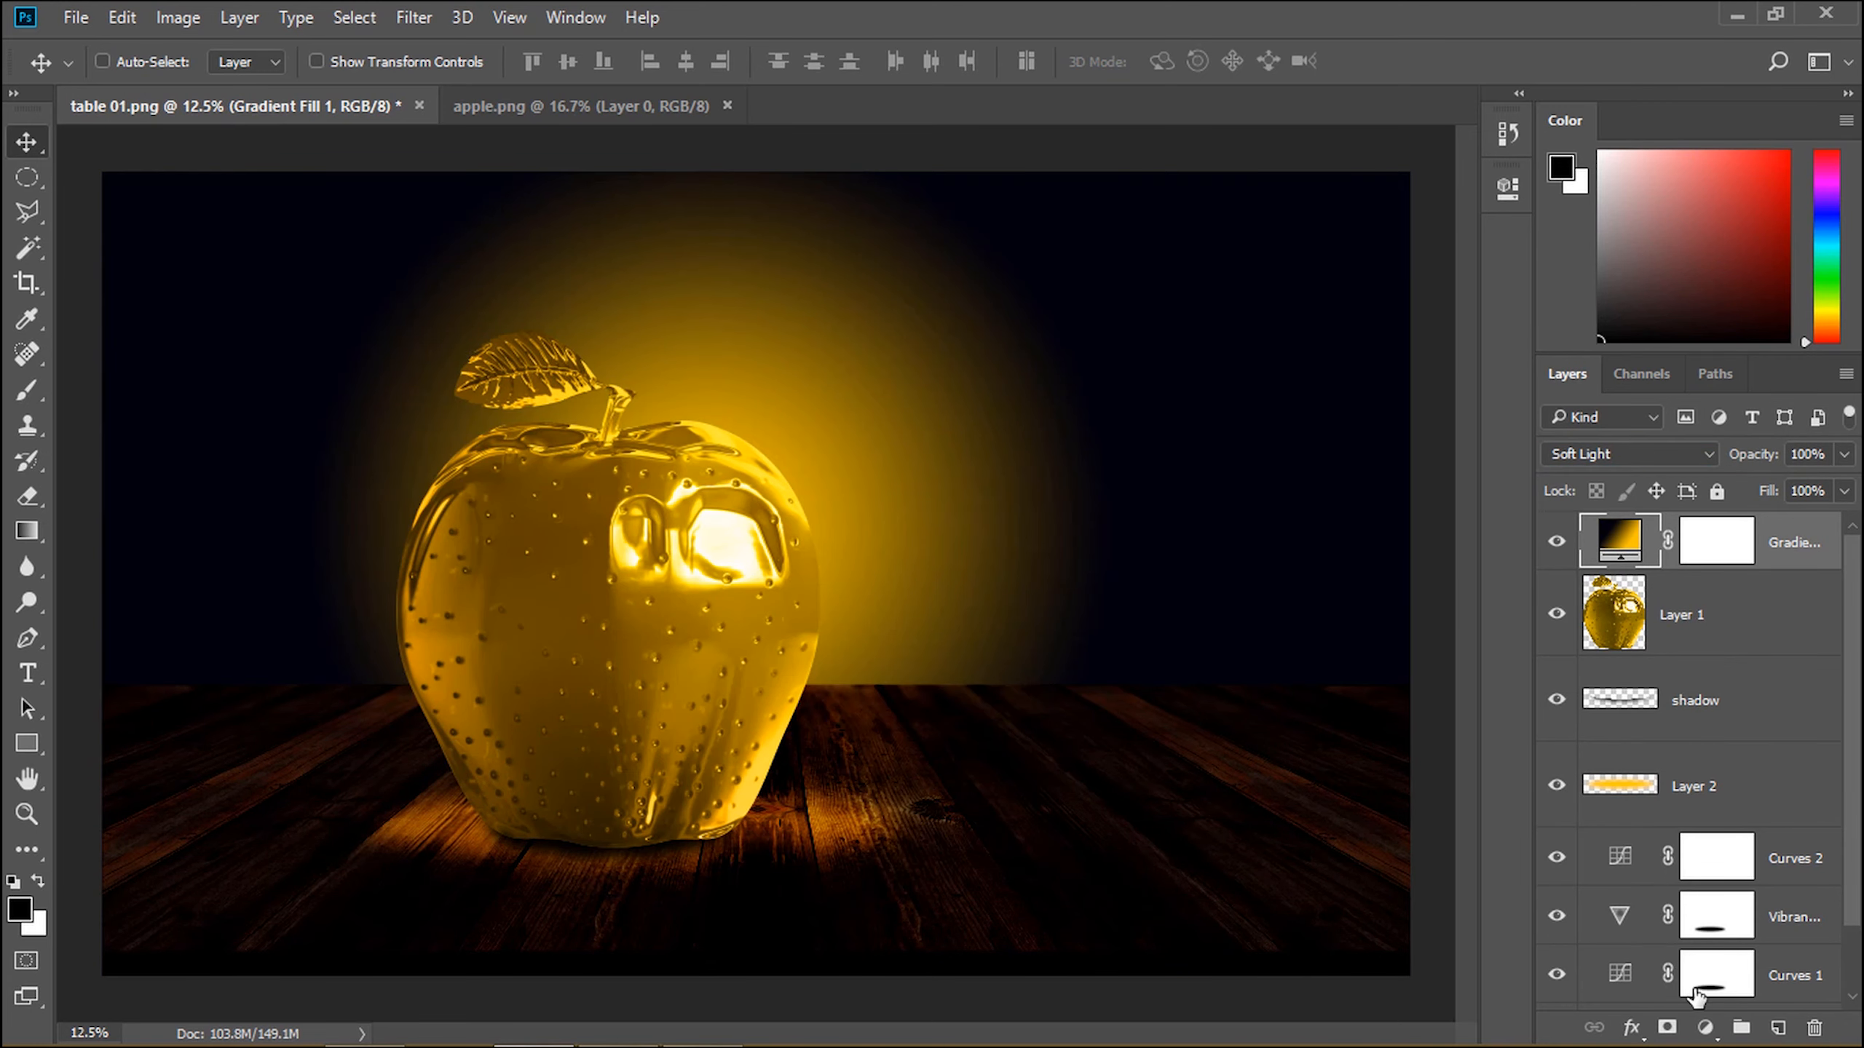
Step: Add a Color Balance adjustment layer on top with midtones at +19 toward red and -28 toward yellow
{"action": "left_click", "coordinate": [1704, 1027]}
{"action": "left_click", "coordinate": [1709, 730]}
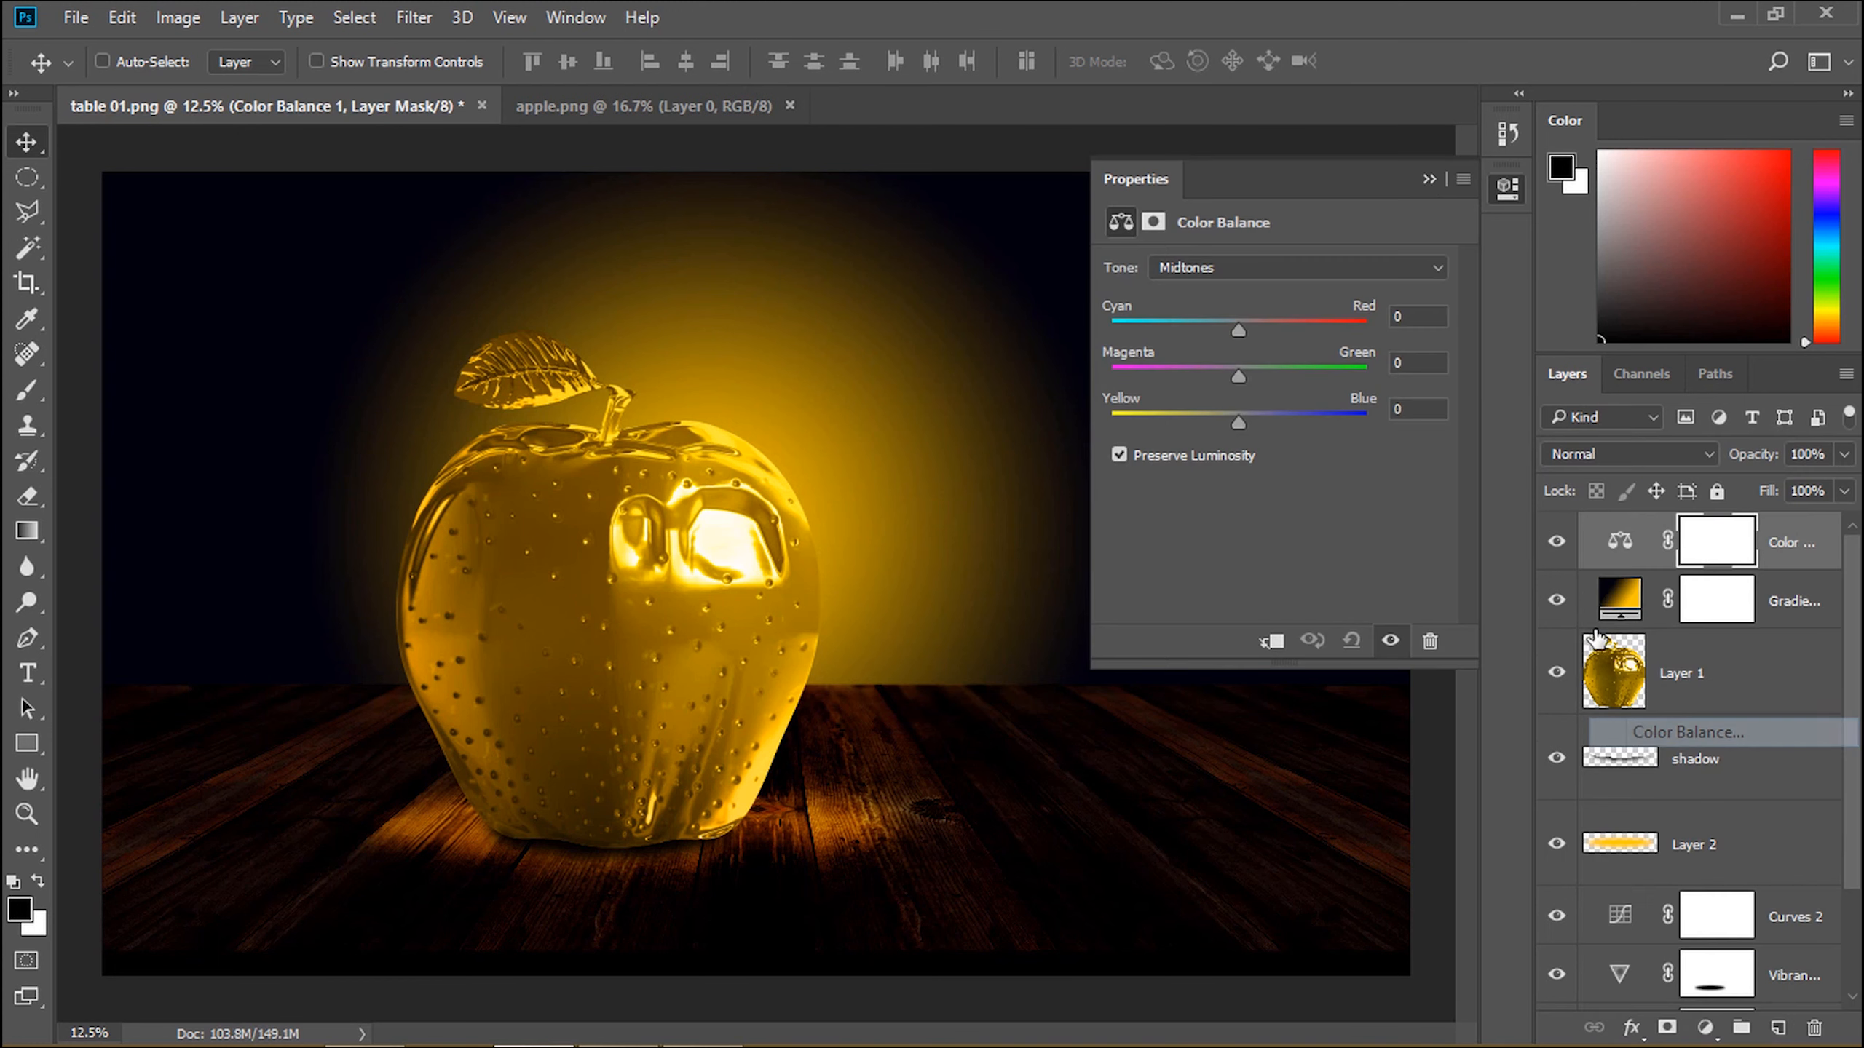
{"action": "mouse_move", "coordinate": [1239, 331]}
{"action": "left_mouse_down"}
{"action": "mouse_move", "coordinate": [1284, 328]}
{"action": "mouse_move", "coordinate": [1264, 330]}
{"action": "left_mouse_up"}
{"action": "mouse_move", "coordinate": [1247, 425]}
{"action": "left_mouse_down"}
{"action": "mouse_move", "coordinate": [1205, 418]}
{"action": "mouse_move", "coordinate": [1228, 426]}
{"action": "left_mouse_up"}
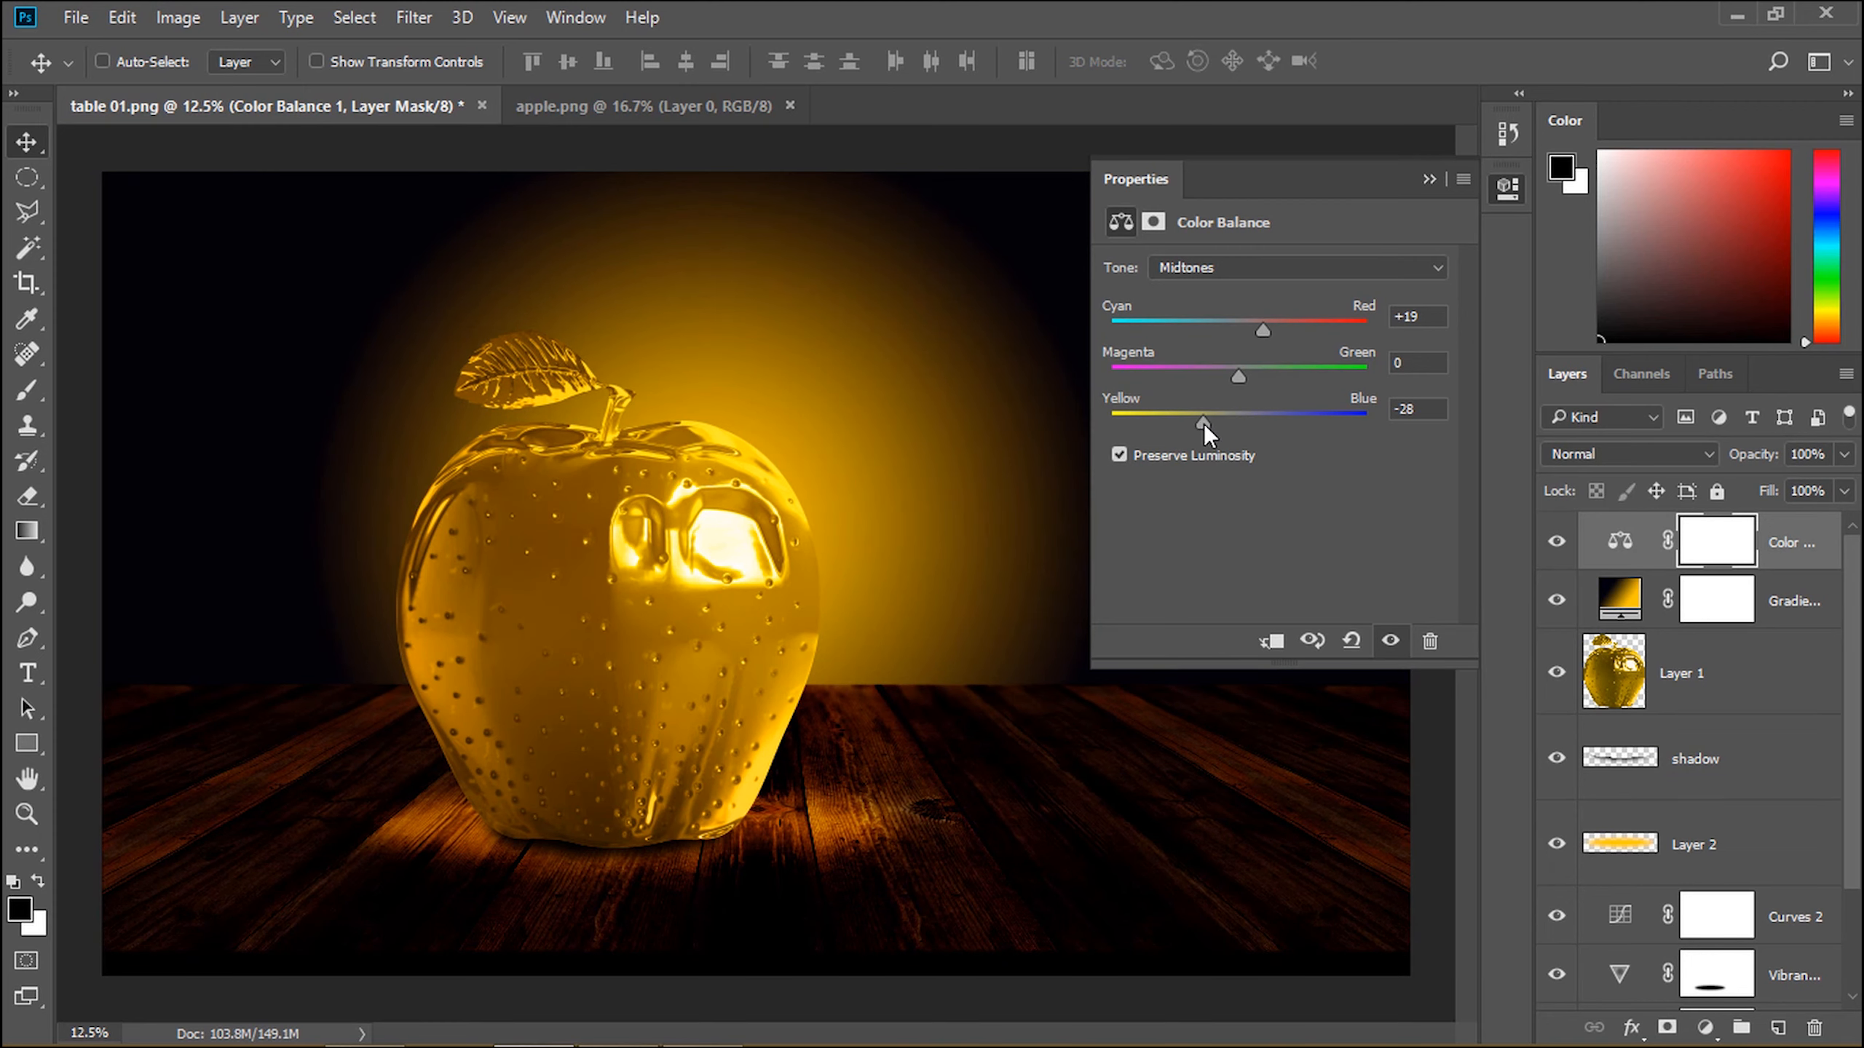
{"action": "left_click", "coordinate": [1438, 177]}
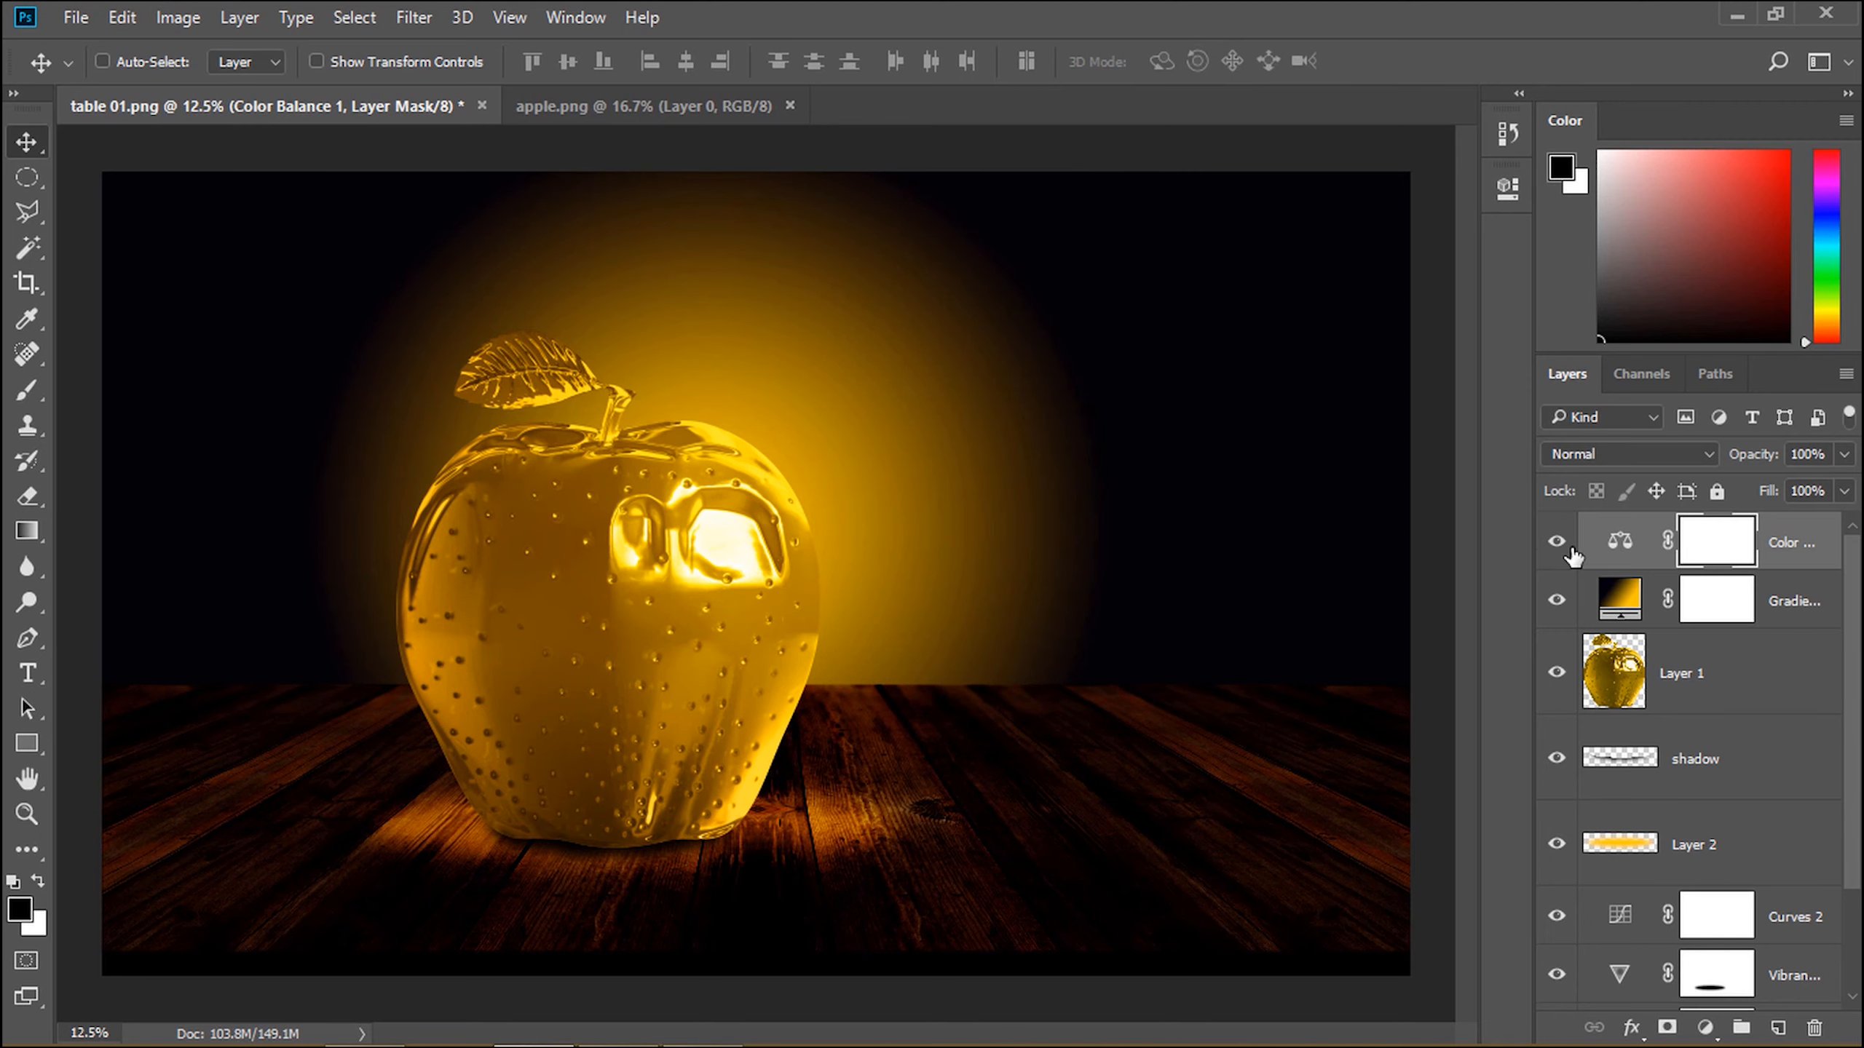
Step: Increase the scale of the radial gradient fill to 111%
{"action": "double_click", "coordinate": [1621, 609]}
{"action": "left_click", "coordinate": [1325, 450]}
{"action": "left_click_drag", "start_coordinate": [1336, 483], "coordinate": [1328, 485]}
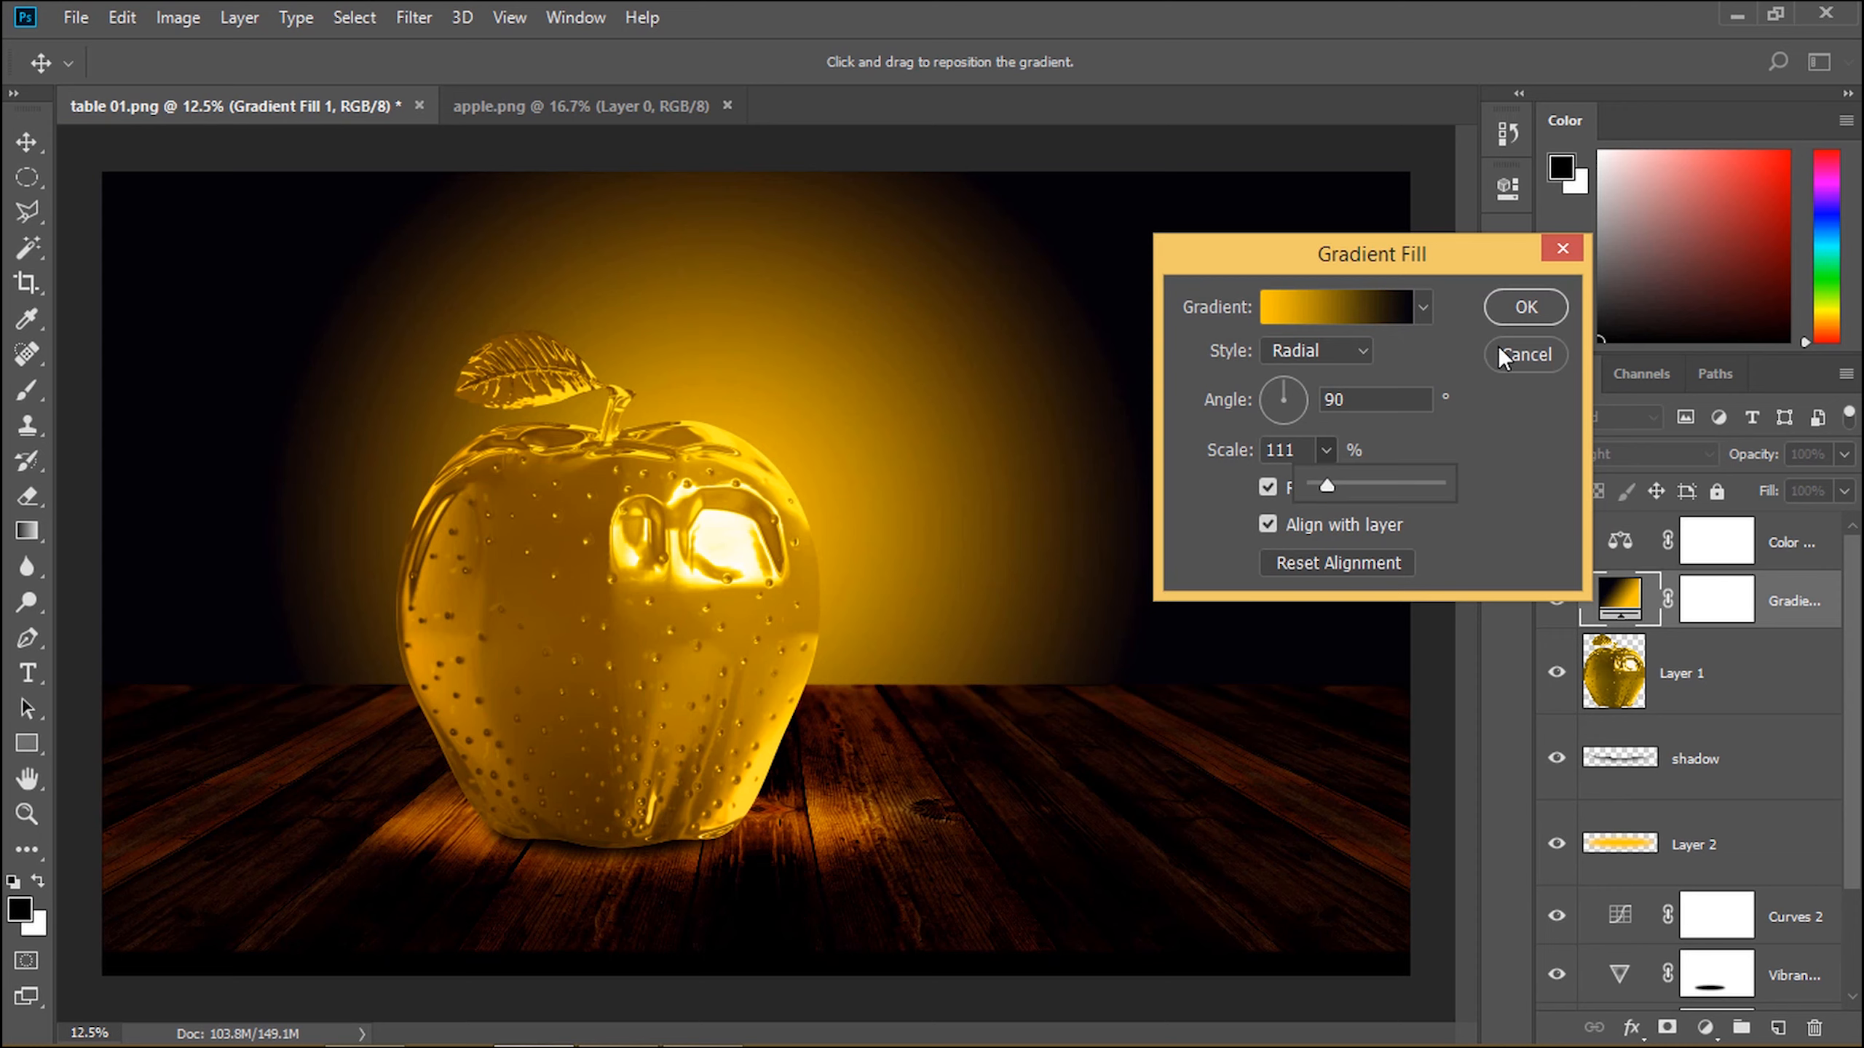
{"action": "left_click", "coordinate": [1506, 316]}
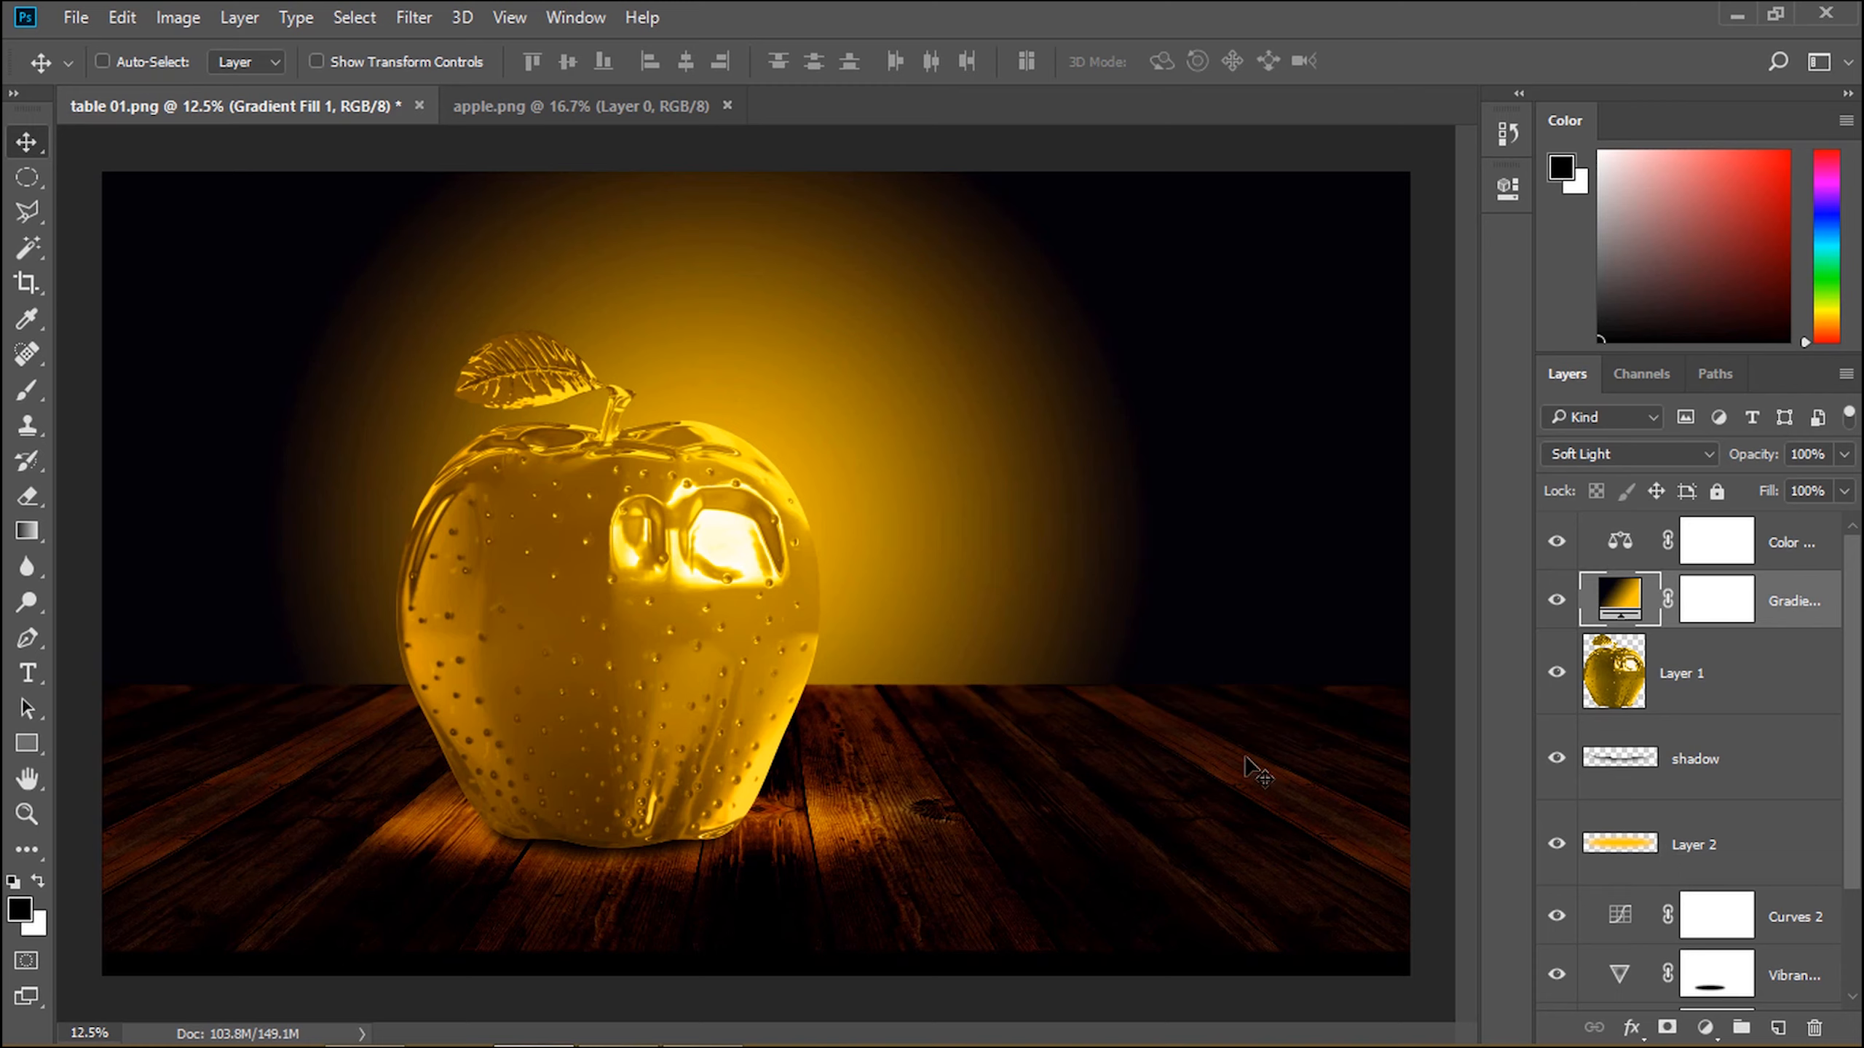
Step: Select the Curves 1 adjustment layer directly above the table layer
{"action": "scroll", "coordinate": [1624, 816], "scroll_direction": "down", "scroll_amount": 2}
{"action": "left_click", "coordinate": [1811, 911]}
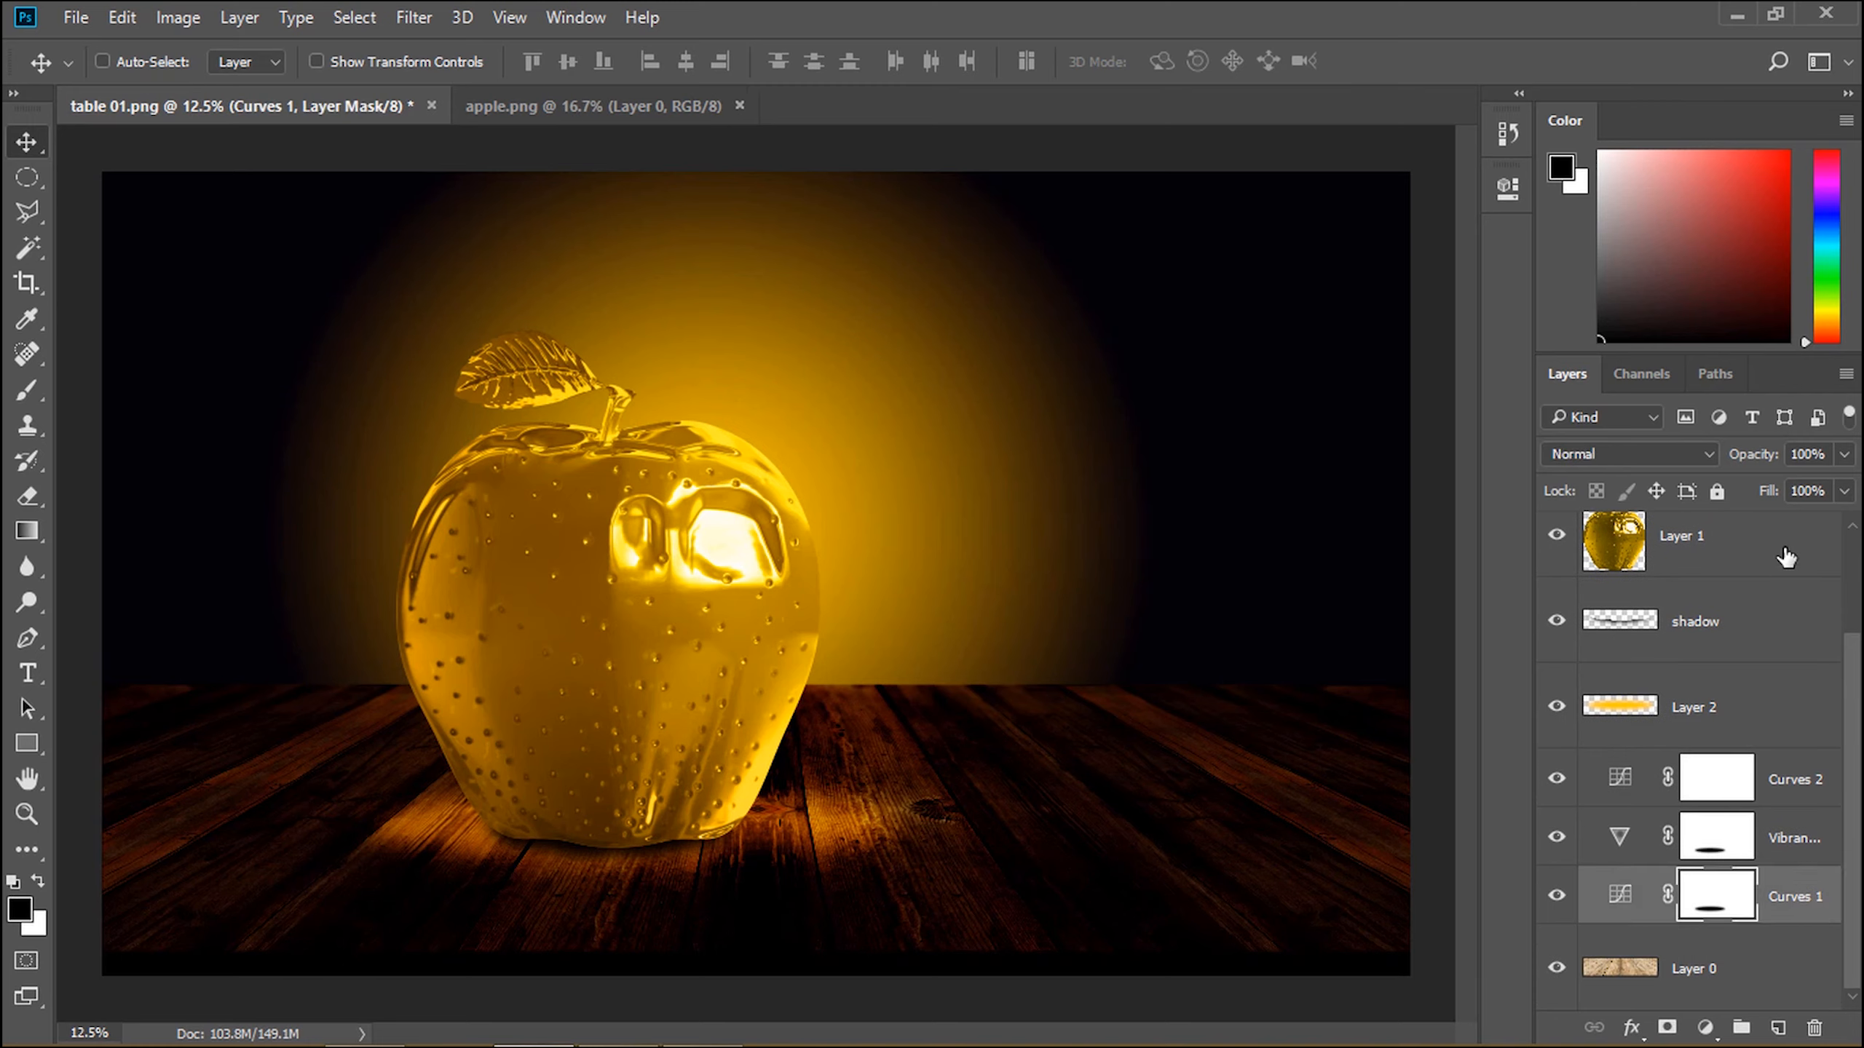
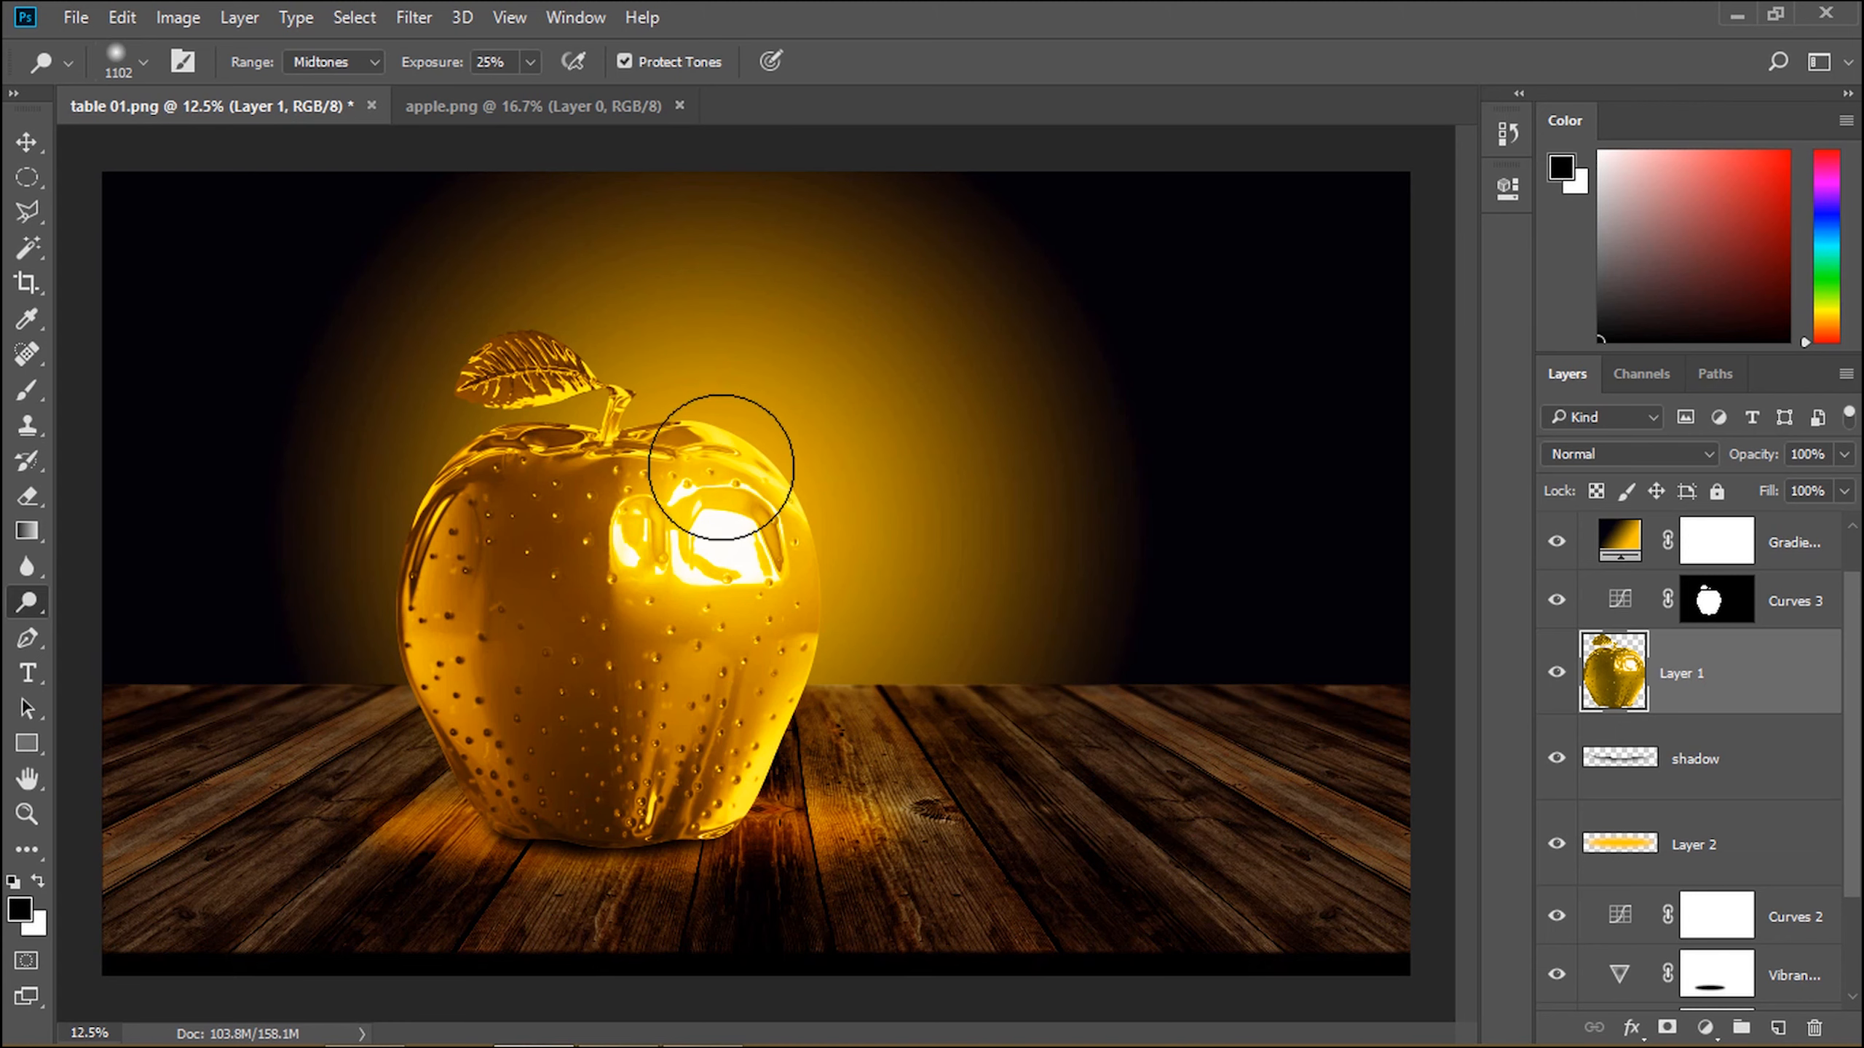
Step: Brighten the apple's outer edges and lower part with a 291 px Dodge brush on midtones at 25% exposure
{"action": "right_click", "coordinate": [723, 596]}
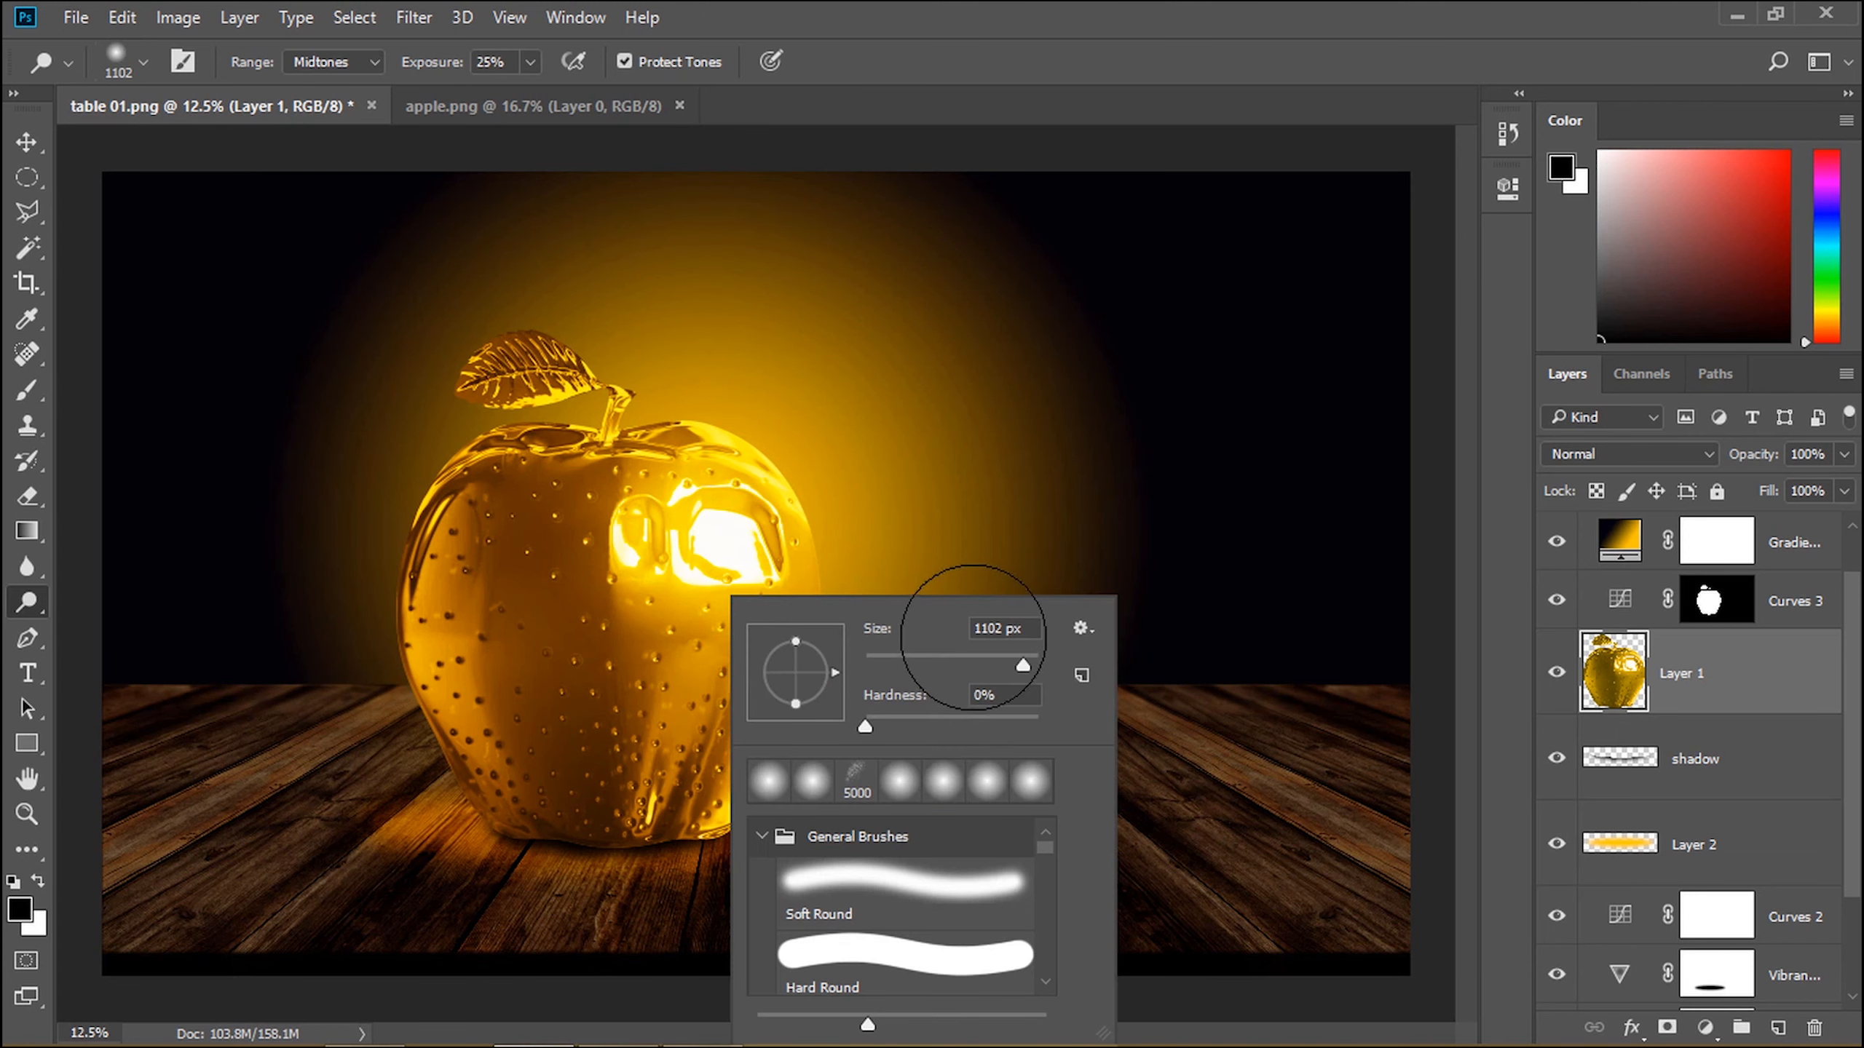
{"action": "left_click", "coordinate": [989, 664]}
{"action": "left_click", "coordinate": [1003, 665]}
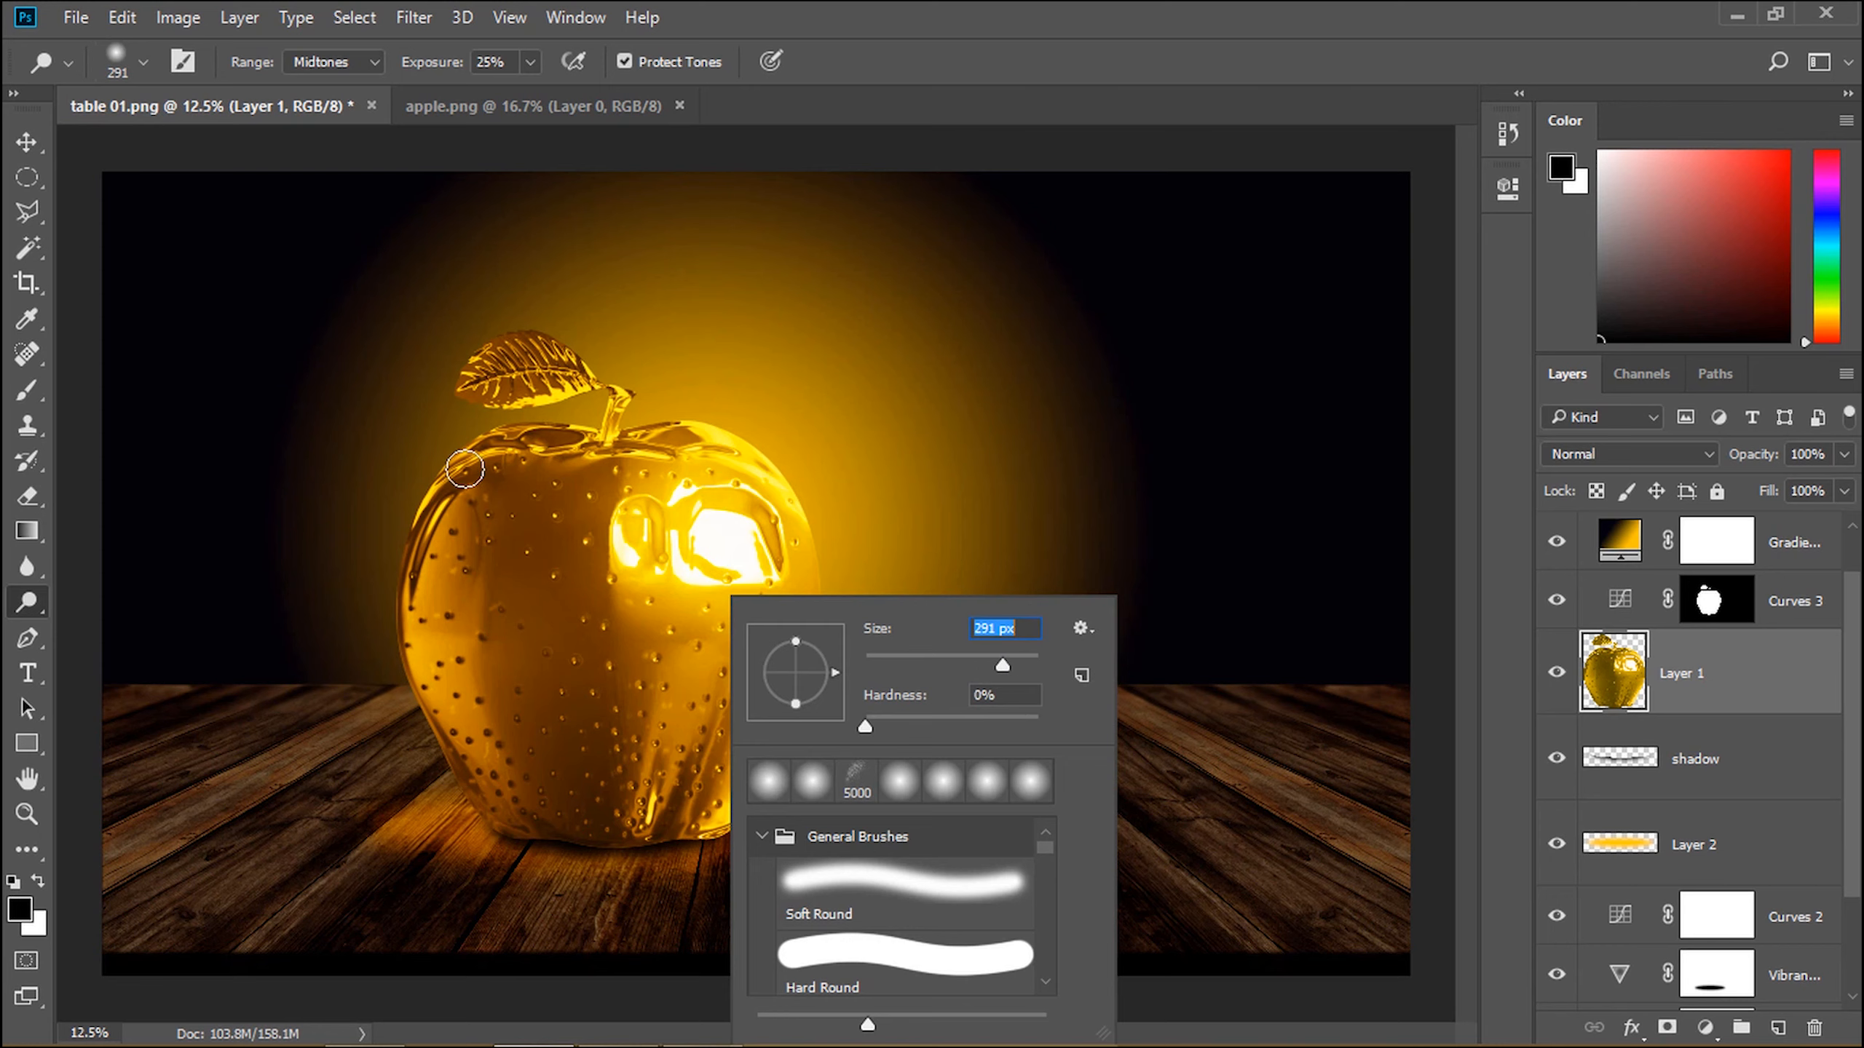
{"action": "key", "text": "Return"}
{"action": "mouse_move", "coordinate": [404, 524]}
{"action": "left_mouse_down"}
{"action": "mouse_move", "coordinate": [440, 503]}
{"action": "mouse_move", "coordinate": [420, 556]}
{"action": "left_mouse_up"}
{"action": "mouse_move", "coordinate": [732, 799]}
{"action": "left_mouse_down"}
{"action": "mouse_move", "coordinate": [705, 830]}
{"action": "mouse_move", "coordinate": [651, 808]}
{"action": "left_mouse_up"}
{"action": "mouse_move", "coordinate": [434, 523]}
{"action": "left_mouse_down"}
{"action": "mouse_move", "coordinate": [429, 504]}
{"action": "mouse_move", "coordinate": [549, 452]}
{"action": "left_mouse_up"}
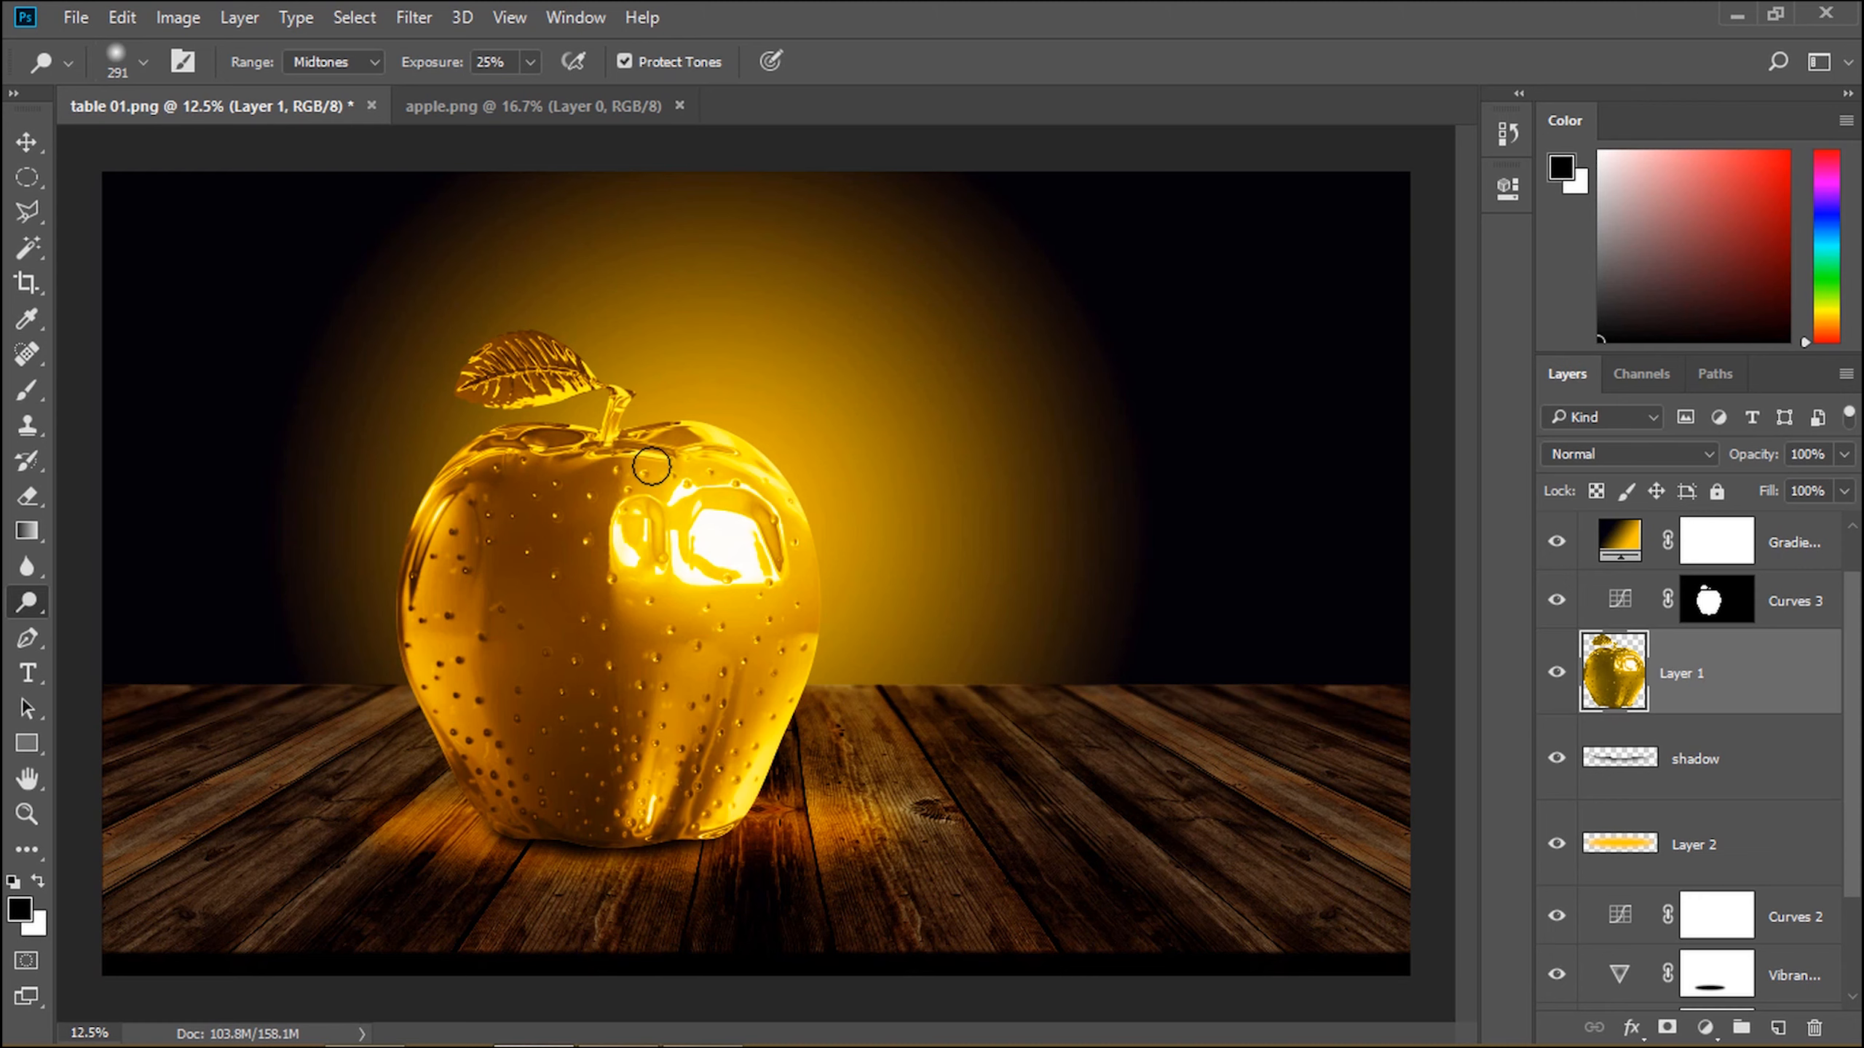
{"action": "key", "text": "v"}
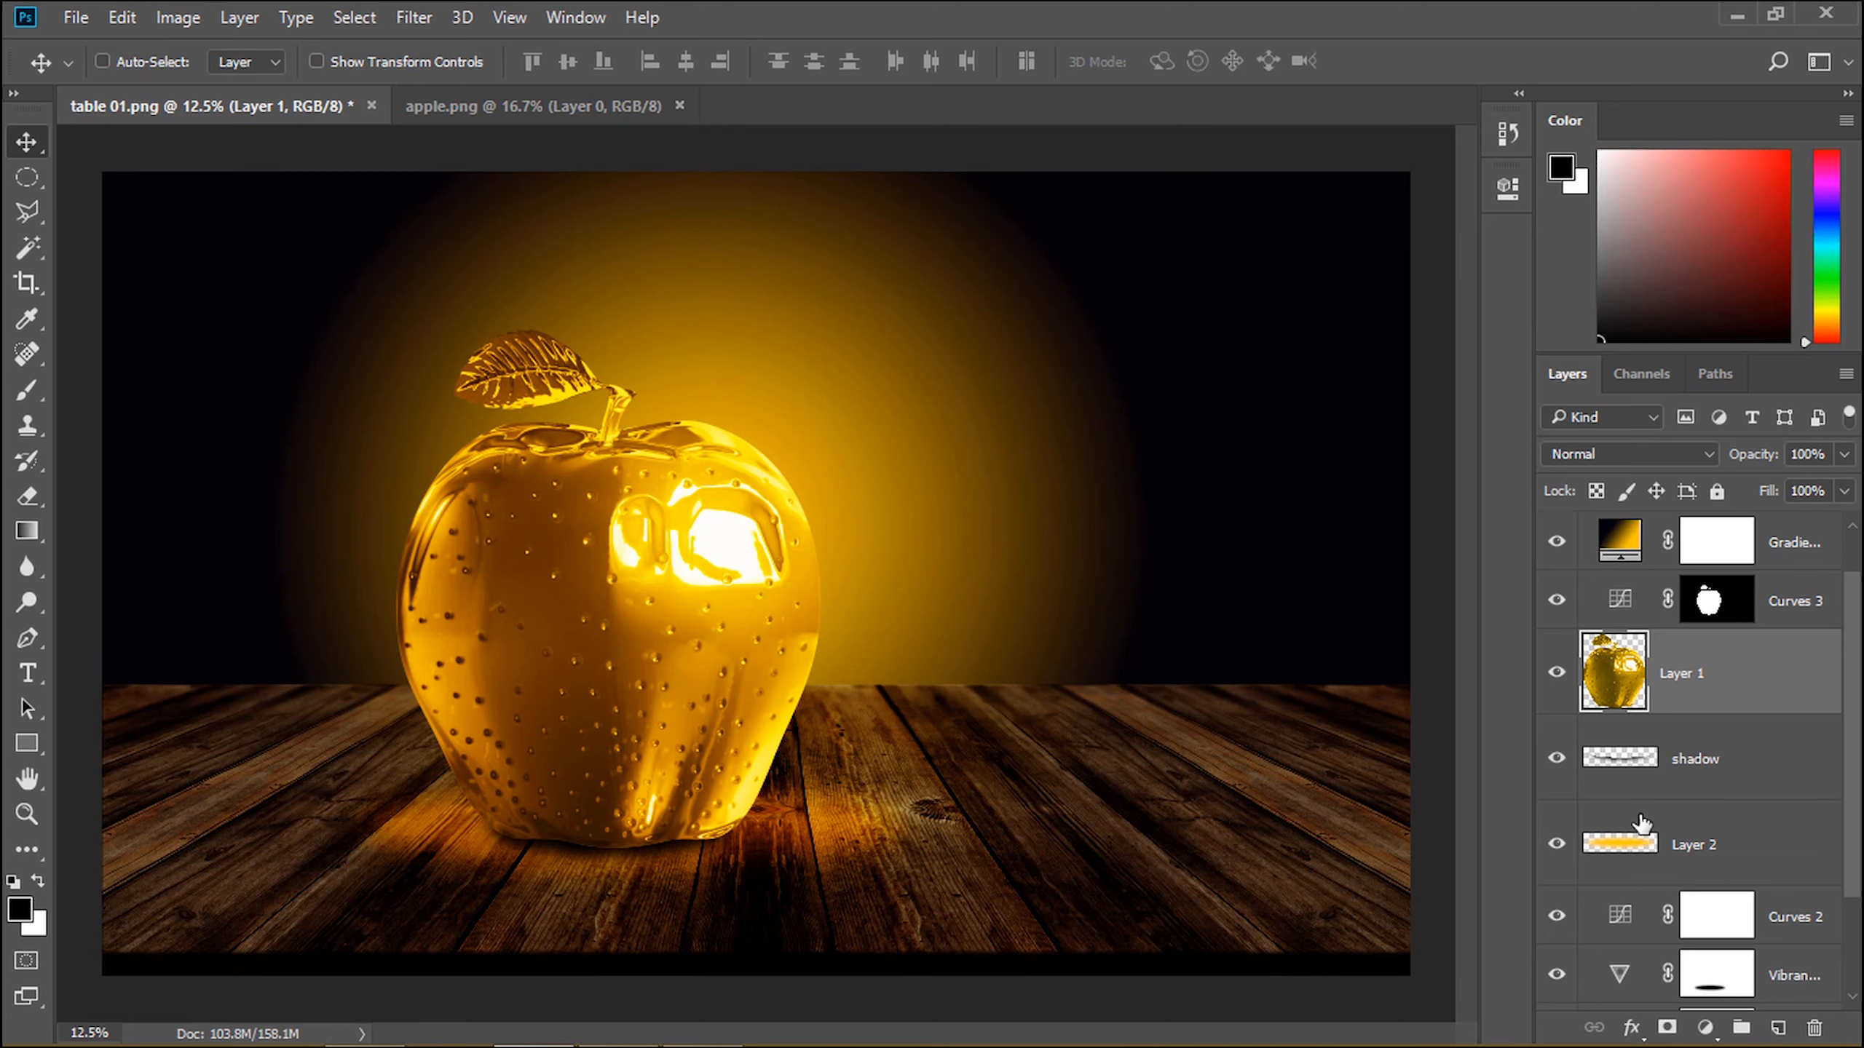
Step: Duplicate the apple layer within the same document as "Layer 1 copy"
{"action": "right_click", "coordinate": [1728, 683]}
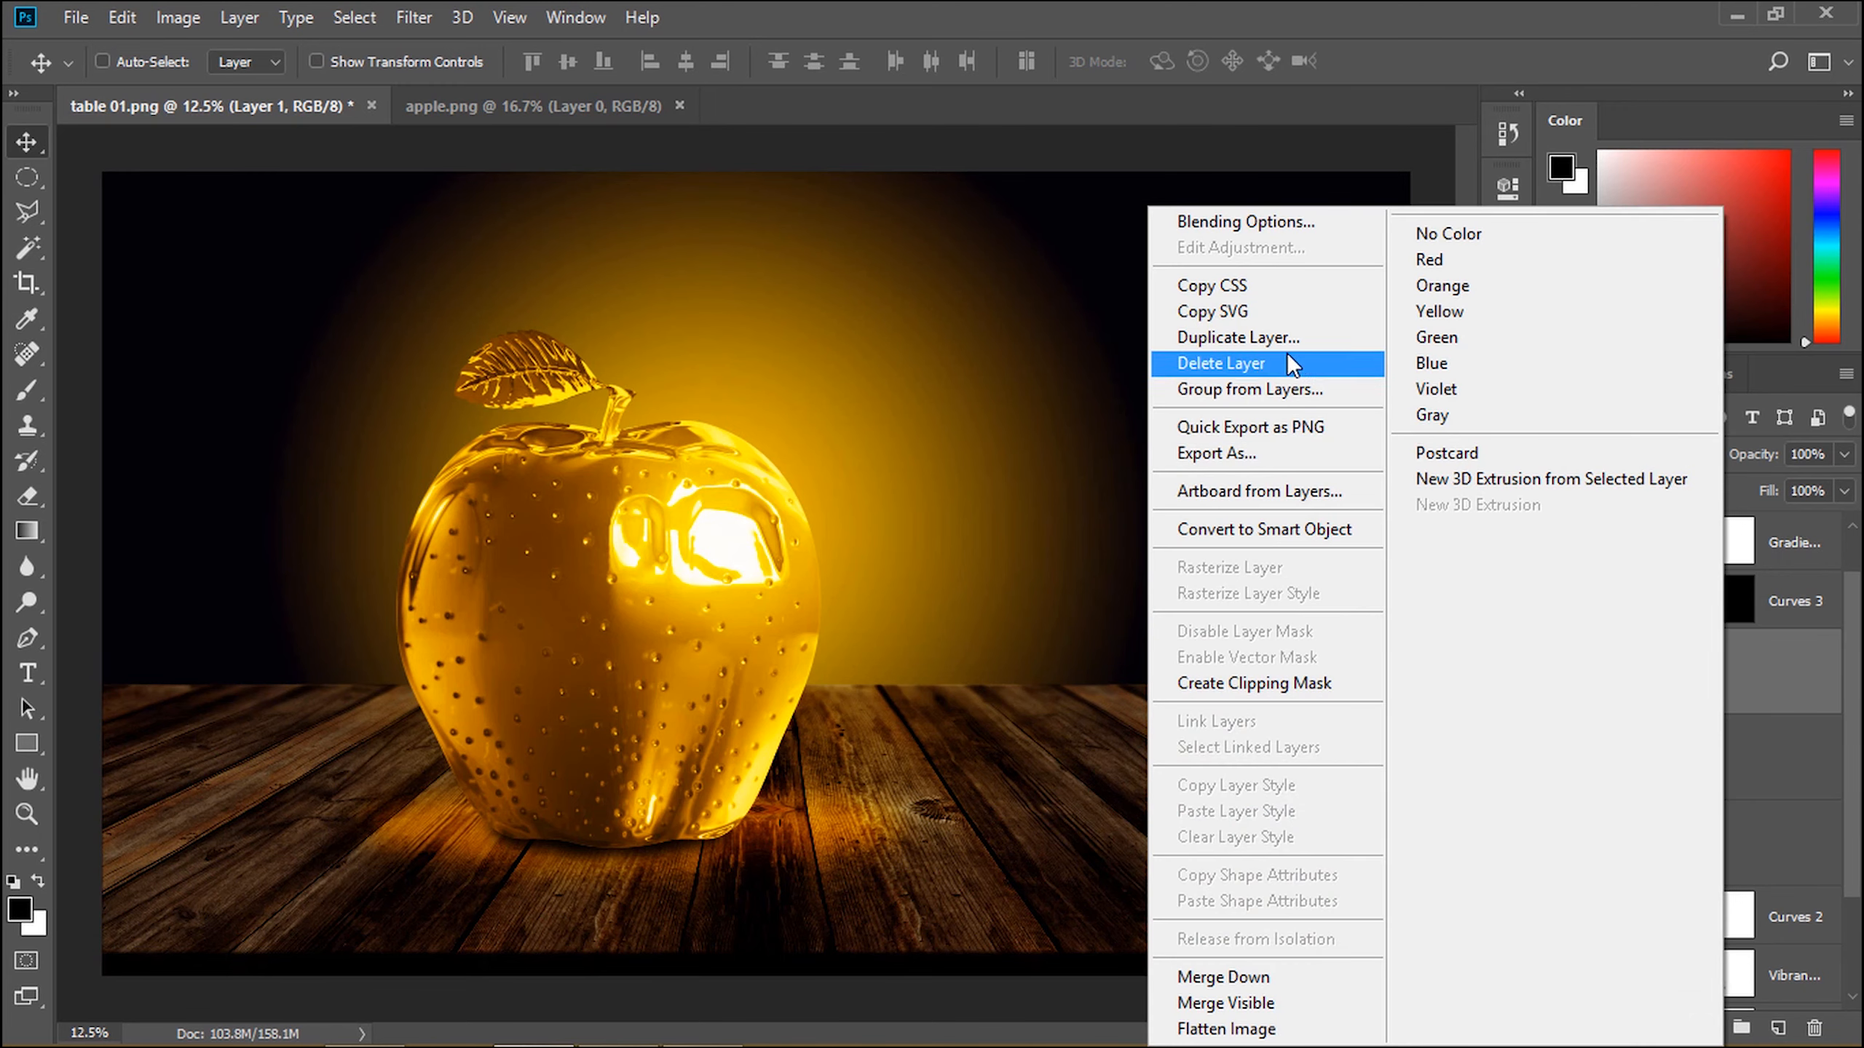
{"action": "left_click", "coordinate": [1275, 340]}
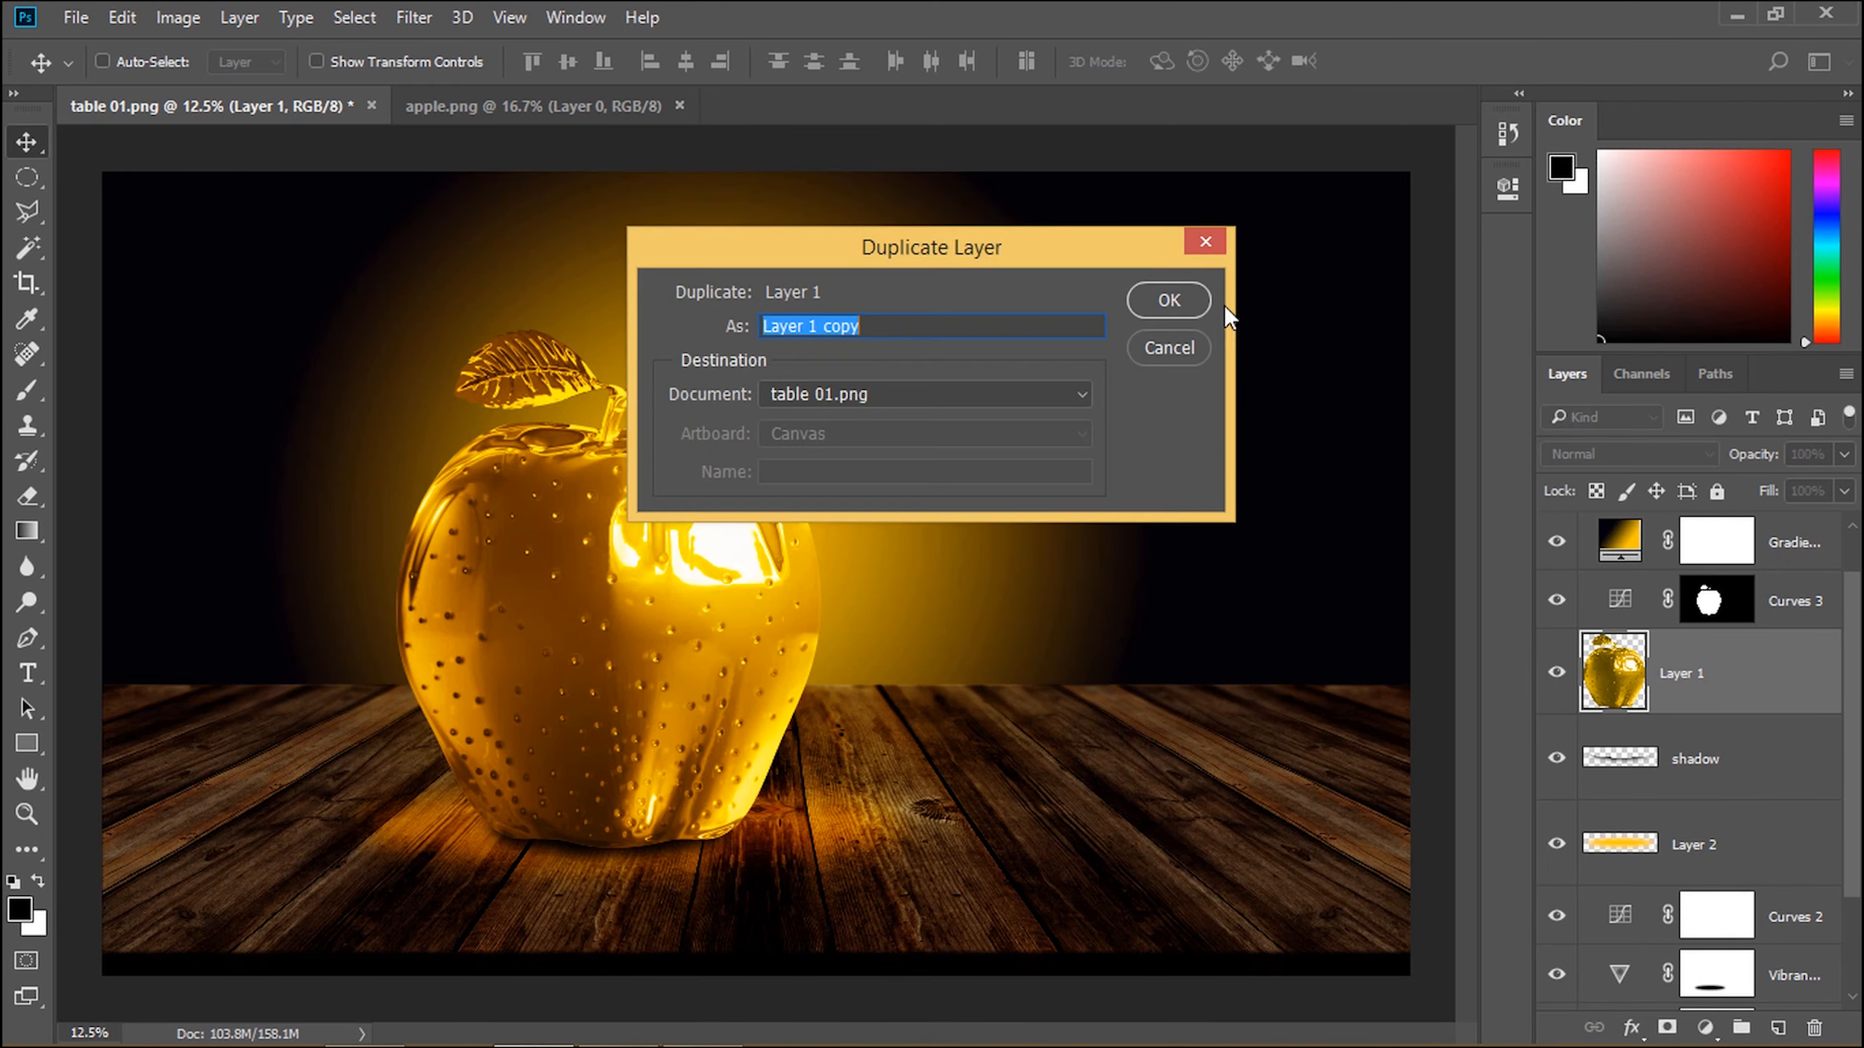
{"action": "left_click", "coordinate": [1176, 299]}
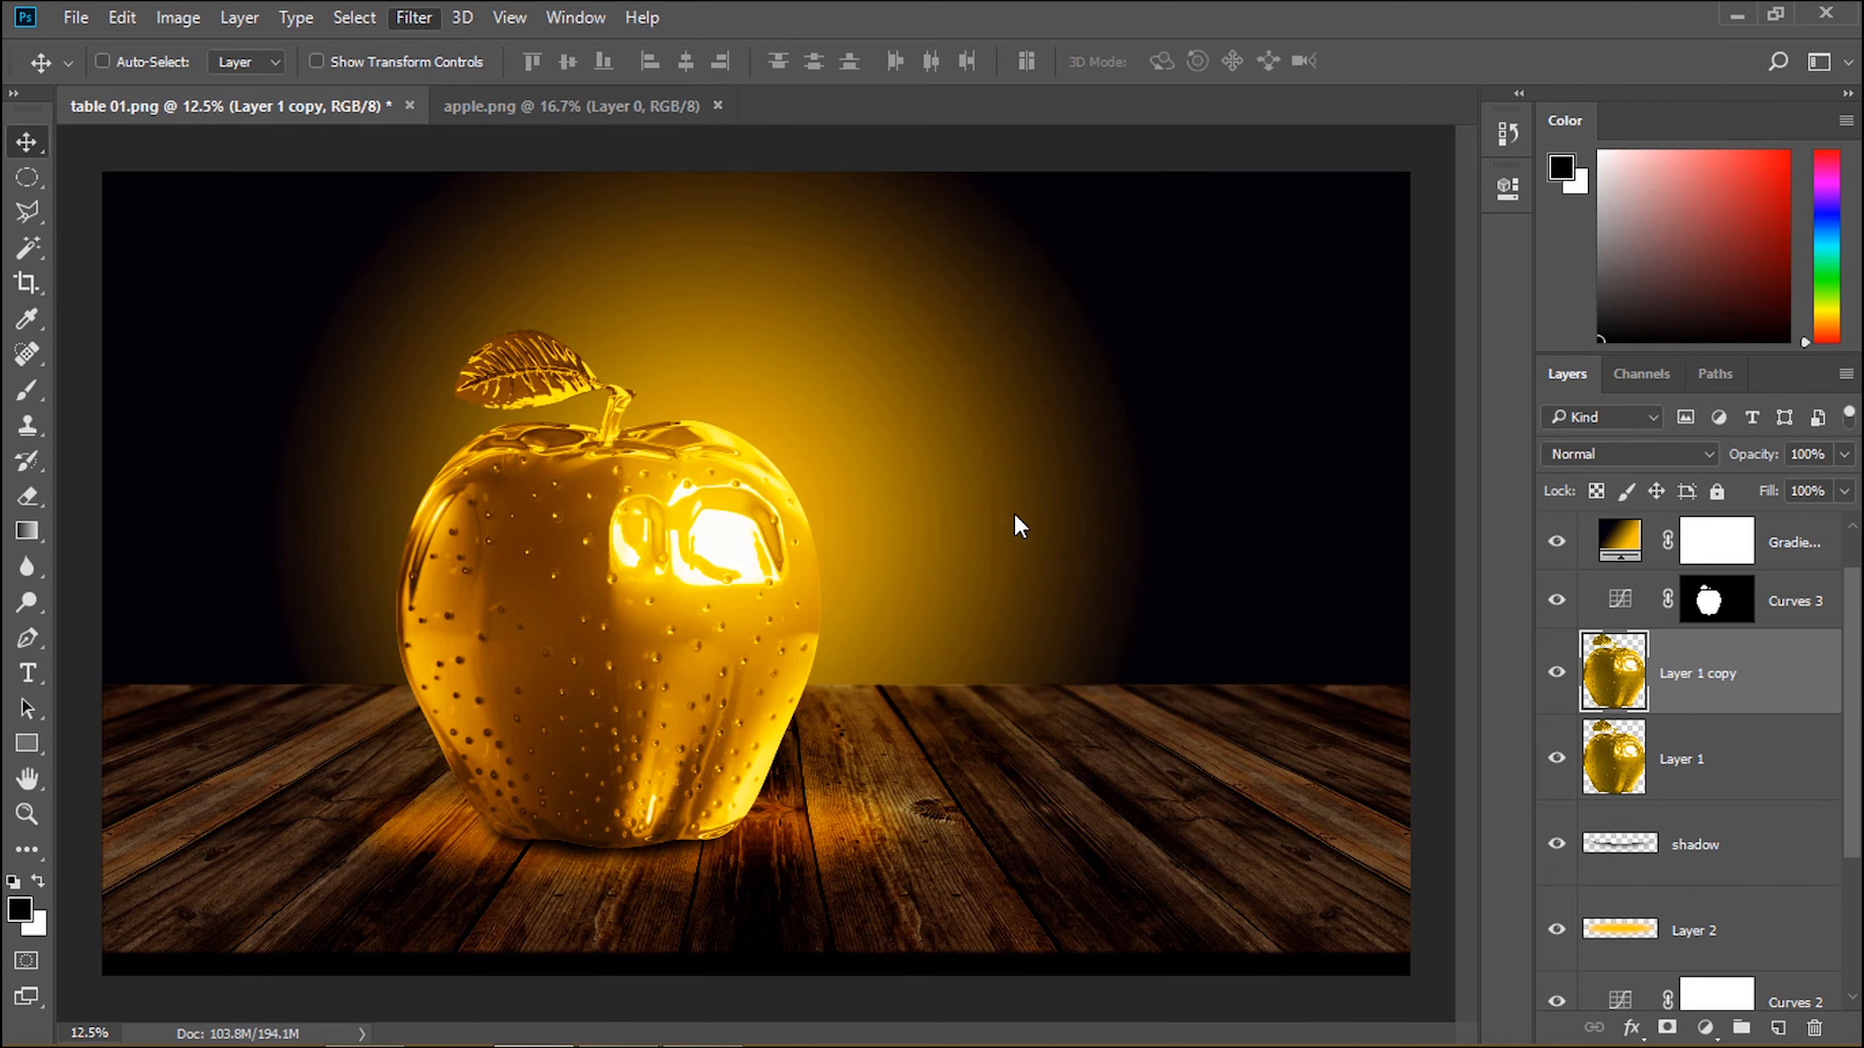
Step: Smear the copied apple into a flowing liquid-gold shape using Liquify's Forward Warp with a size 2000 brush
{"action": "key", "text": "shift+ctrl+x"}
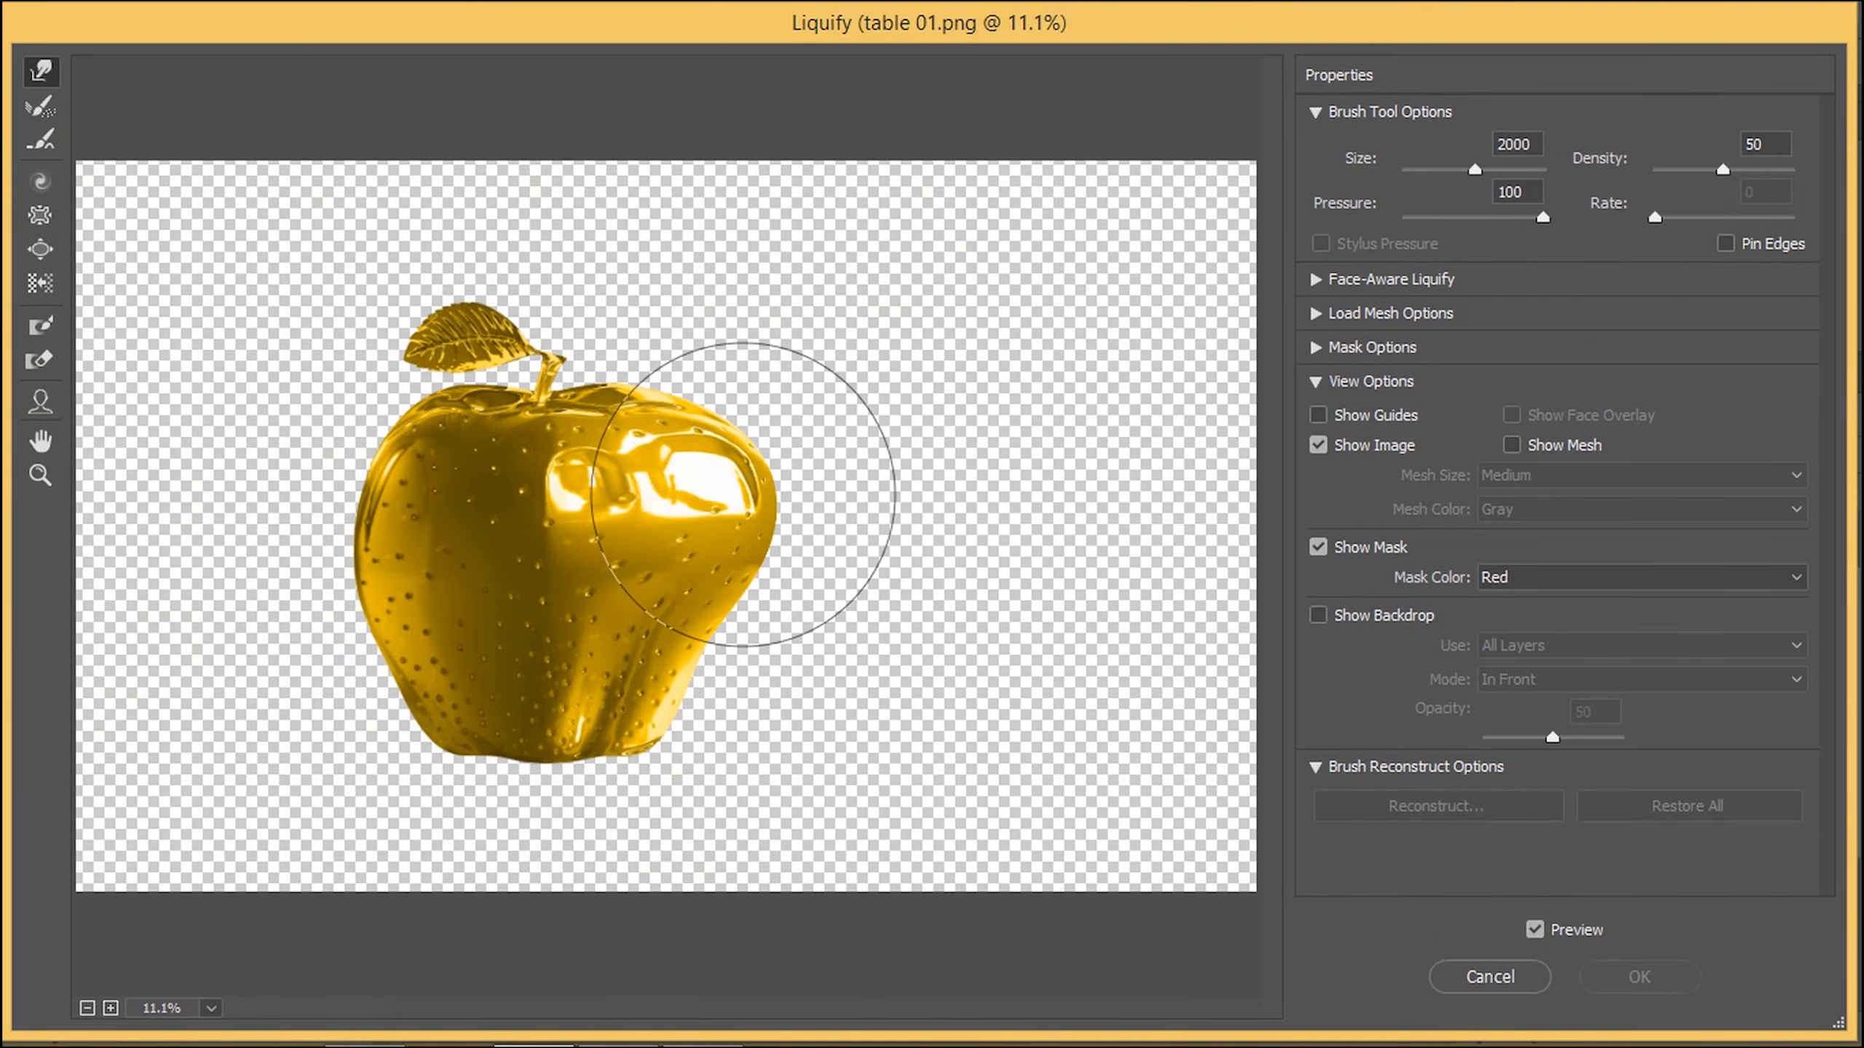
{"action": "mouse_move", "coordinate": [742, 494]}
{"action": "left_mouse_down"}
{"action": "mouse_move", "coordinate": [895, 444]}
{"action": "mouse_move", "coordinate": [778, 458]}
{"action": "mouse_move", "coordinate": [909, 438]}
{"action": "mouse_move", "coordinate": [1104, 446]}
{"action": "mouse_move", "coordinate": [825, 524]}
{"action": "mouse_move", "coordinate": [912, 612]}
{"action": "mouse_move", "coordinate": [745, 608]}
{"action": "mouse_move", "coordinate": [1086, 629]}
{"action": "mouse_move", "coordinate": [810, 535]}
{"action": "mouse_move", "coordinate": [967, 399]}
{"action": "mouse_move", "coordinate": [694, 434]}
{"action": "mouse_move", "coordinate": [703, 534]}
{"action": "mouse_move", "coordinate": [909, 483]}
{"action": "mouse_move", "coordinate": [795, 547]}
{"action": "mouse_move", "coordinate": [752, 520]}
{"action": "mouse_move", "coordinate": [795, 482]}
{"action": "mouse_move", "coordinate": [855, 329]}
{"action": "mouse_move", "coordinate": [925, 268]}
{"action": "mouse_move", "coordinate": [770, 345]}
{"action": "mouse_move", "coordinate": [795, 211]}
{"action": "mouse_move", "coordinate": [691, 430]}
{"action": "mouse_move", "coordinate": [721, 495]}
{"action": "mouse_move", "coordinate": [796, 596]}
{"action": "mouse_move", "coordinate": [810, 483]}
{"action": "mouse_move", "coordinate": [1005, 573]}
{"action": "mouse_move", "coordinate": [940, 468]}
{"action": "mouse_move", "coordinate": [539, 418]}
{"action": "mouse_move", "coordinate": [613, 300]}
{"action": "mouse_move", "coordinate": [703, 283]}
{"action": "mouse_move", "coordinate": [621, 422]}
{"action": "mouse_move", "coordinate": [475, 527]}
{"action": "mouse_move", "coordinate": [650, 422]}
{"action": "mouse_move", "coordinate": [742, 416]}
{"action": "mouse_move", "coordinate": [531, 409]}
{"action": "mouse_move", "coordinate": [694, 401]}
{"action": "mouse_move", "coordinate": [893, 435]}
{"action": "mouse_move", "coordinate": [888, 463]}
{"action": "mouse_move", "coordinate": [779, 338]}
{"action": "mouse_move", "coordinate": [805, 463]}
{"action": "mouse_move", "coordinate": [944, 507]}
{"action": "mouse_move", "coordinate": [905, 503]}
{"action": "mouse_move", "coordinate": [775, 605]}
{"action": "mouse_move", "coordinate": [882, 493]}
{"action": "mouse_move", "coordinate": [594, 524]}
{"action": "left_mouse_up"}
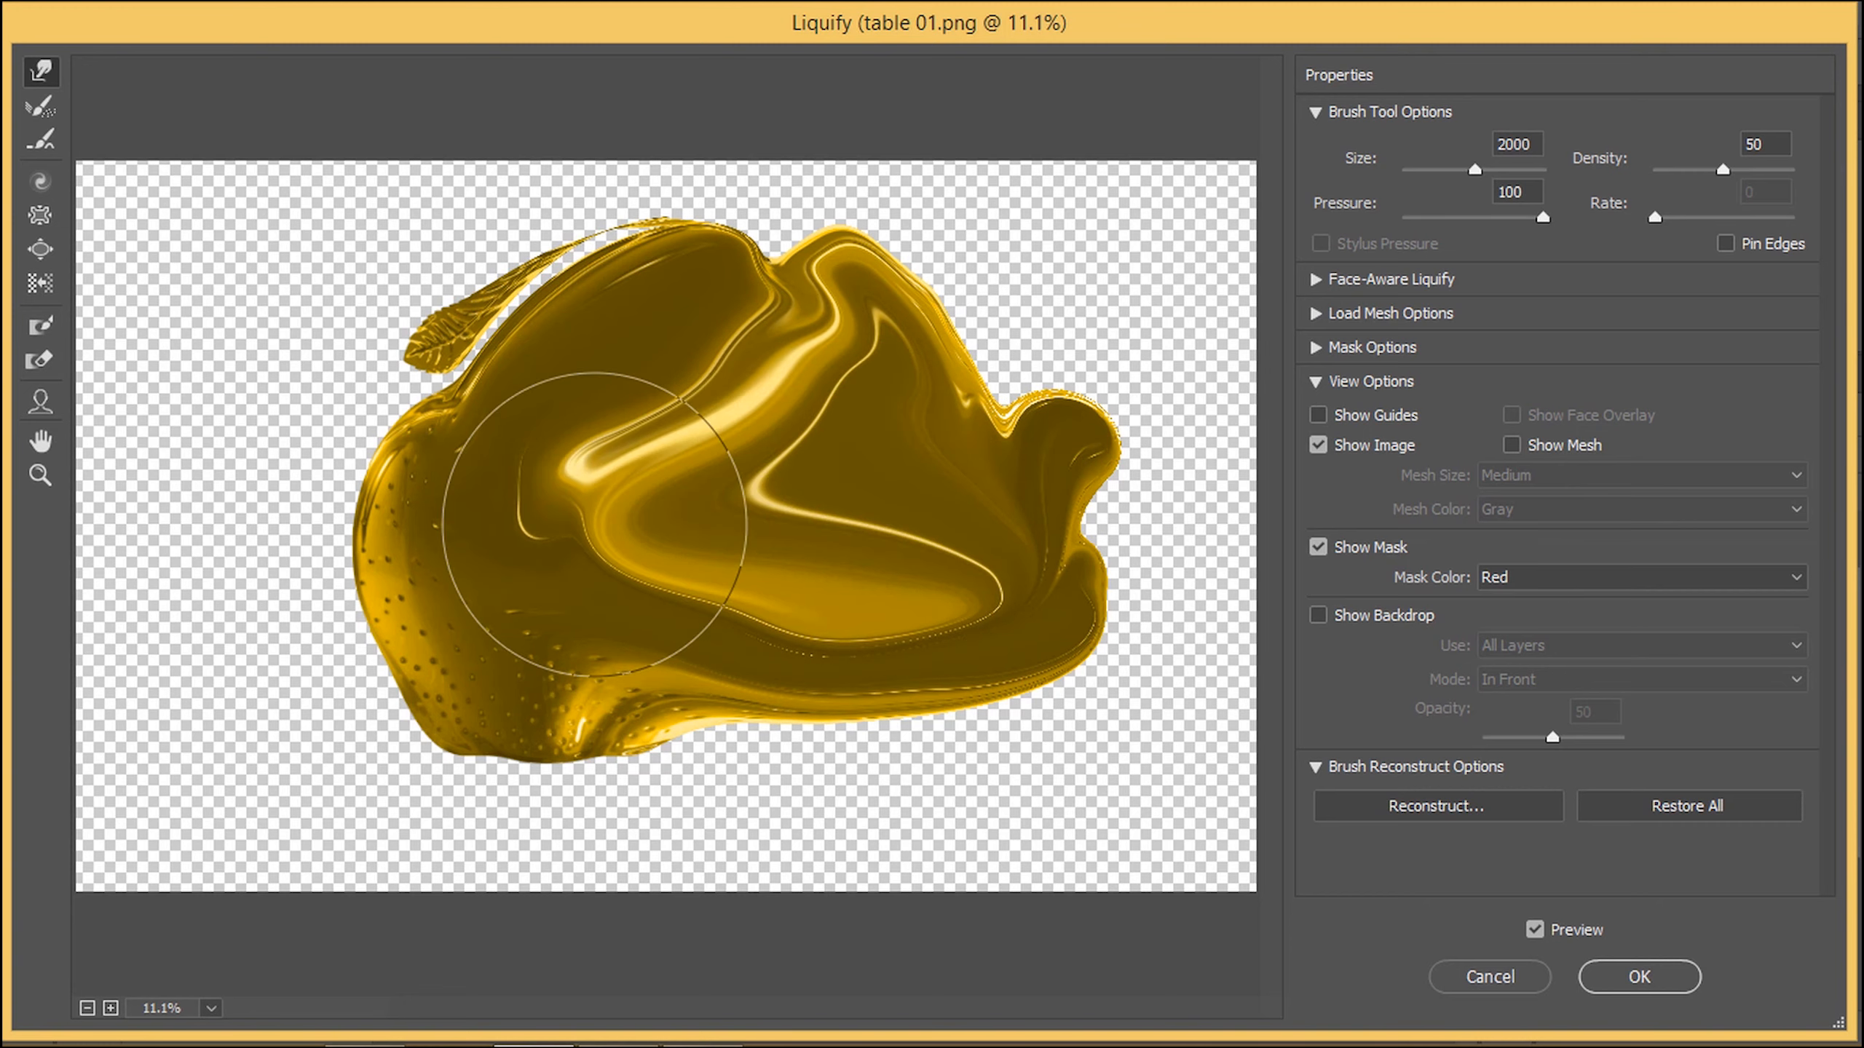
{"action": "left_click", "coordinate": [1630, 976]}
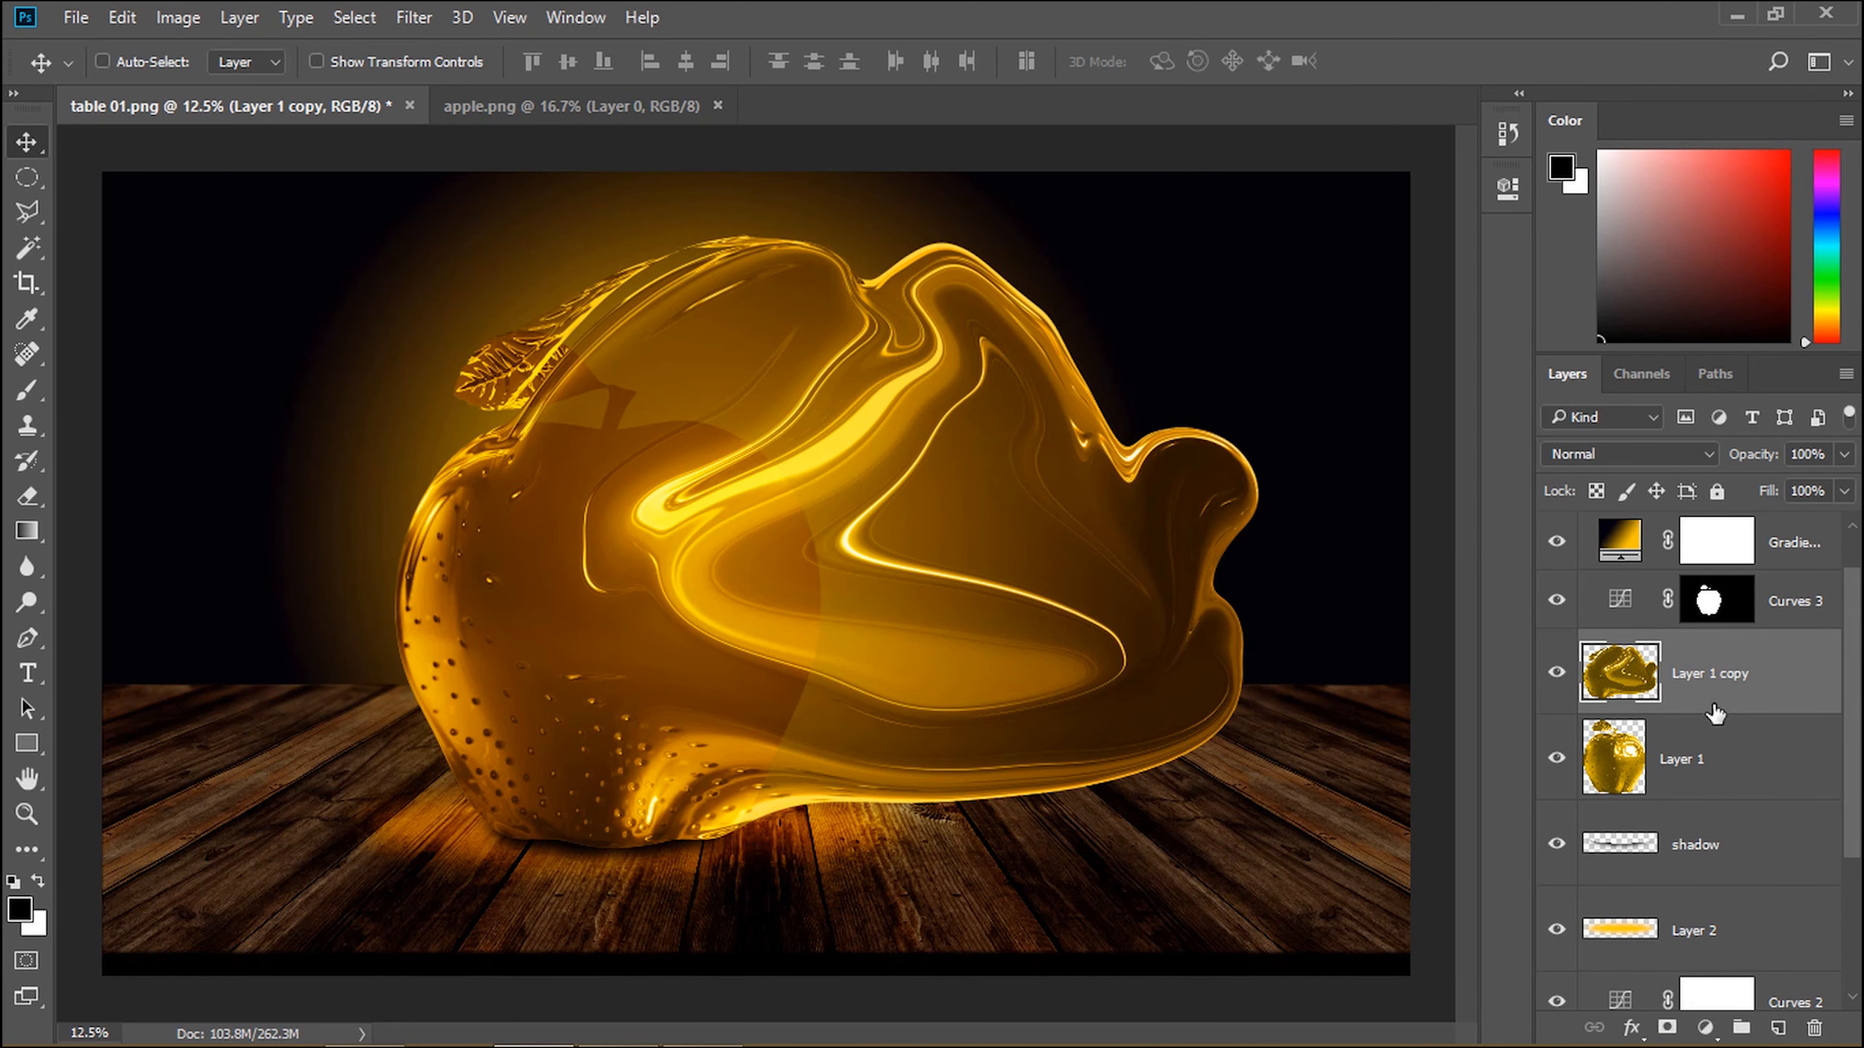
Step: Hide the liquified copy with a black layer mask and add a white layer mask to the original apple layer
{"action": "left_click", "coordinate": [1679, 1022], "text": "alt"}
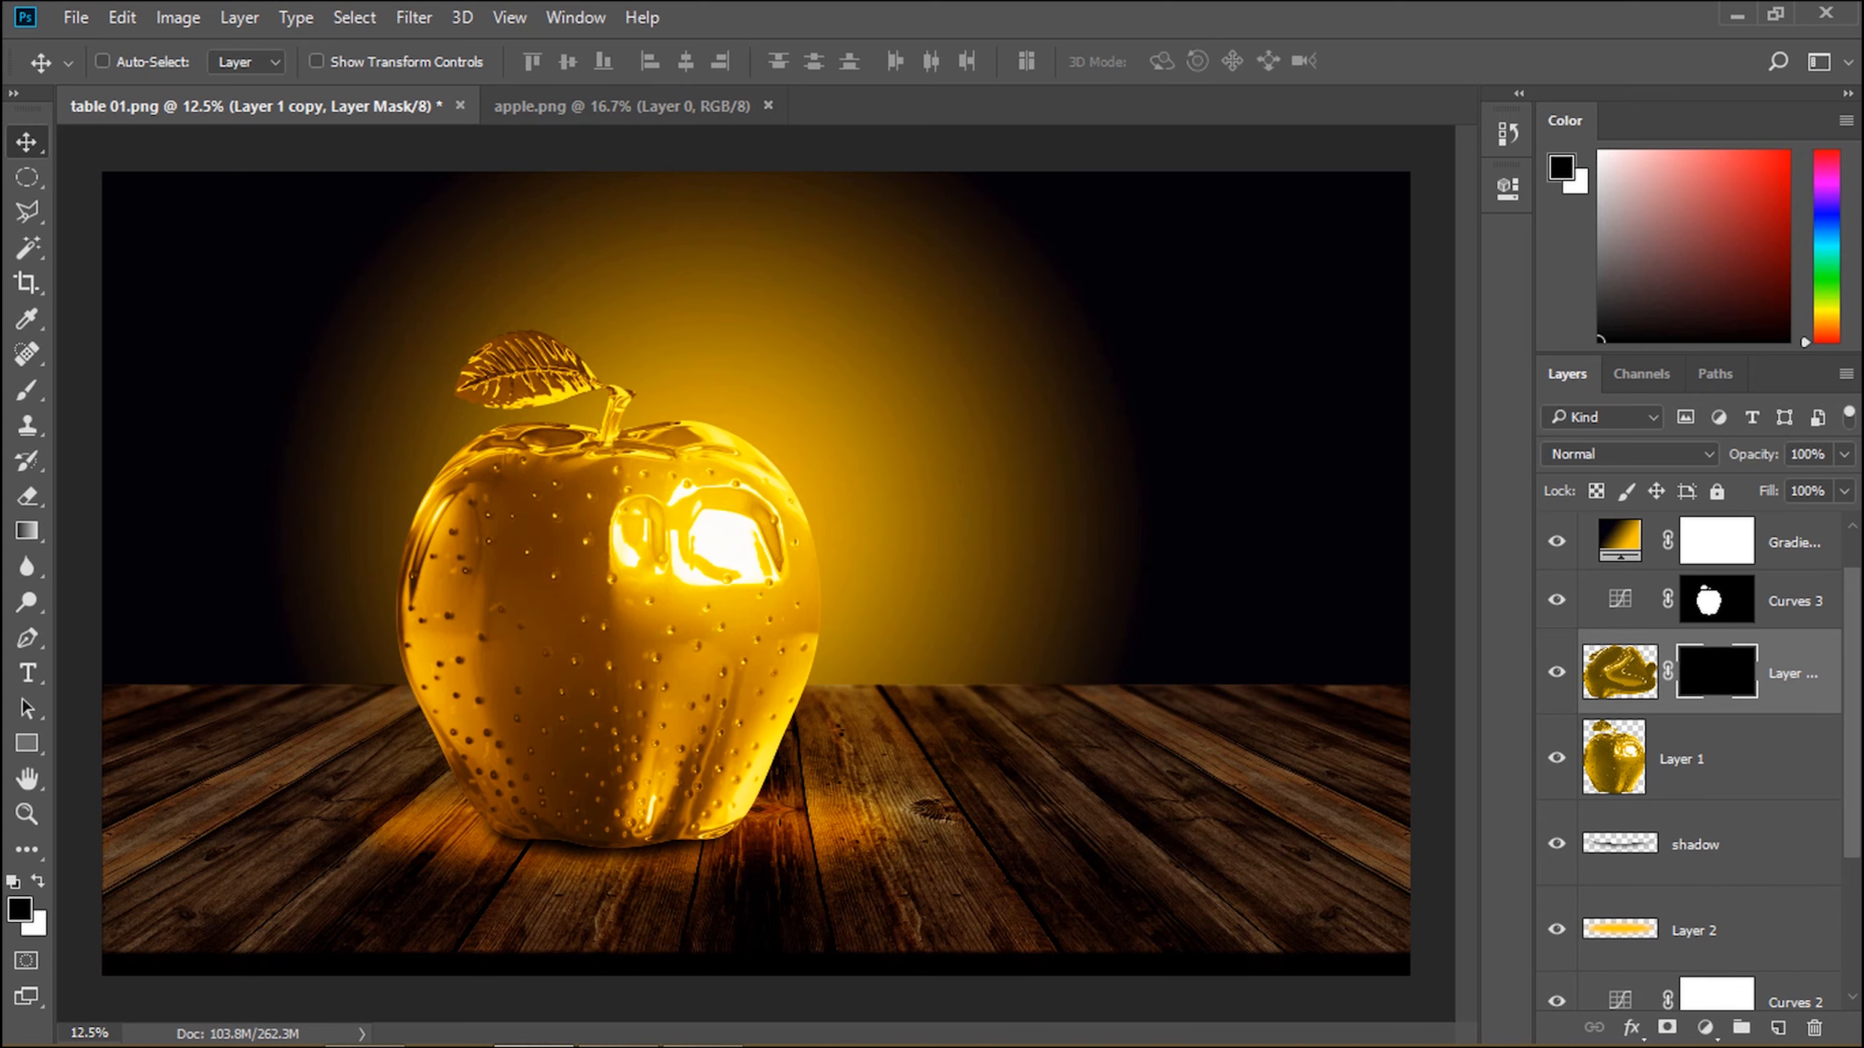
{"action": "left_click", "coordinate": [1720, 749]}
{"action": "left_click", "coordinate": [1667, 1028]}
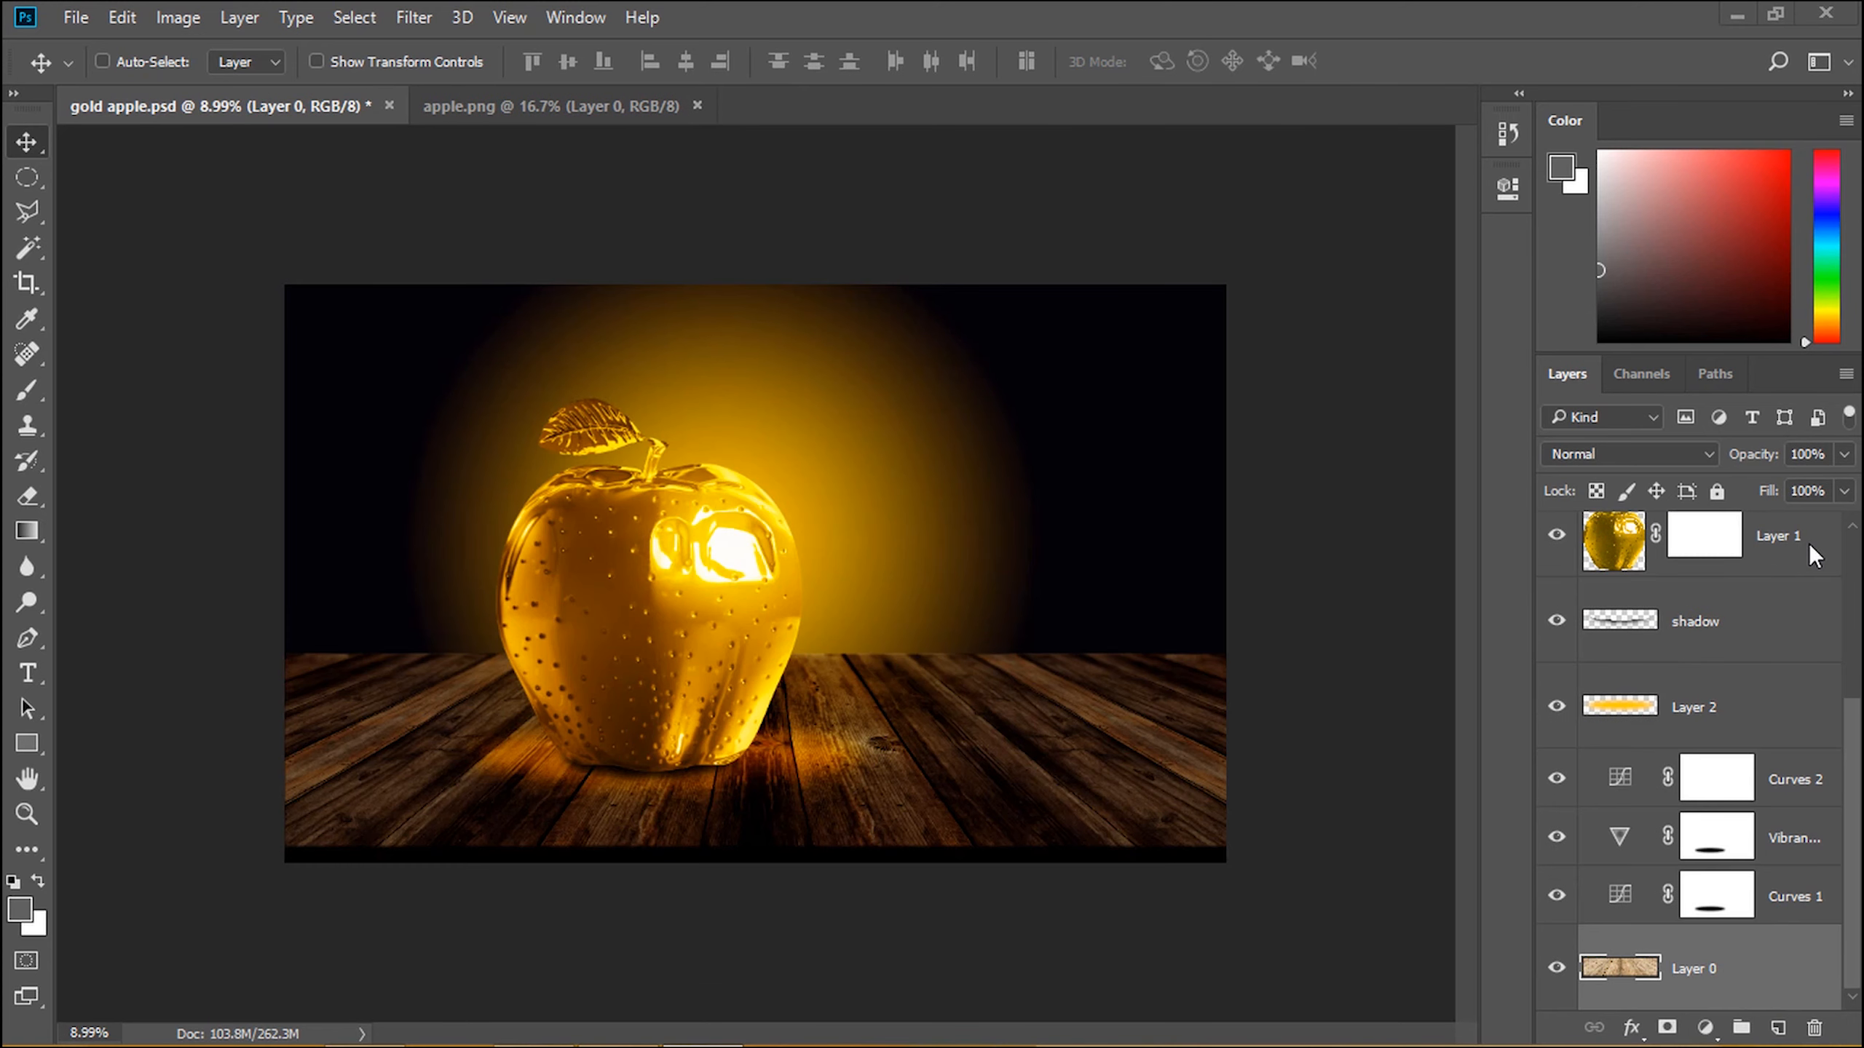
{"action": "left_click", "coordinate": [1808, 543]}
{"action": "scroll", "coordinate": [1805, 580], "scroll_direction": "up", "scroll_amount": 4}
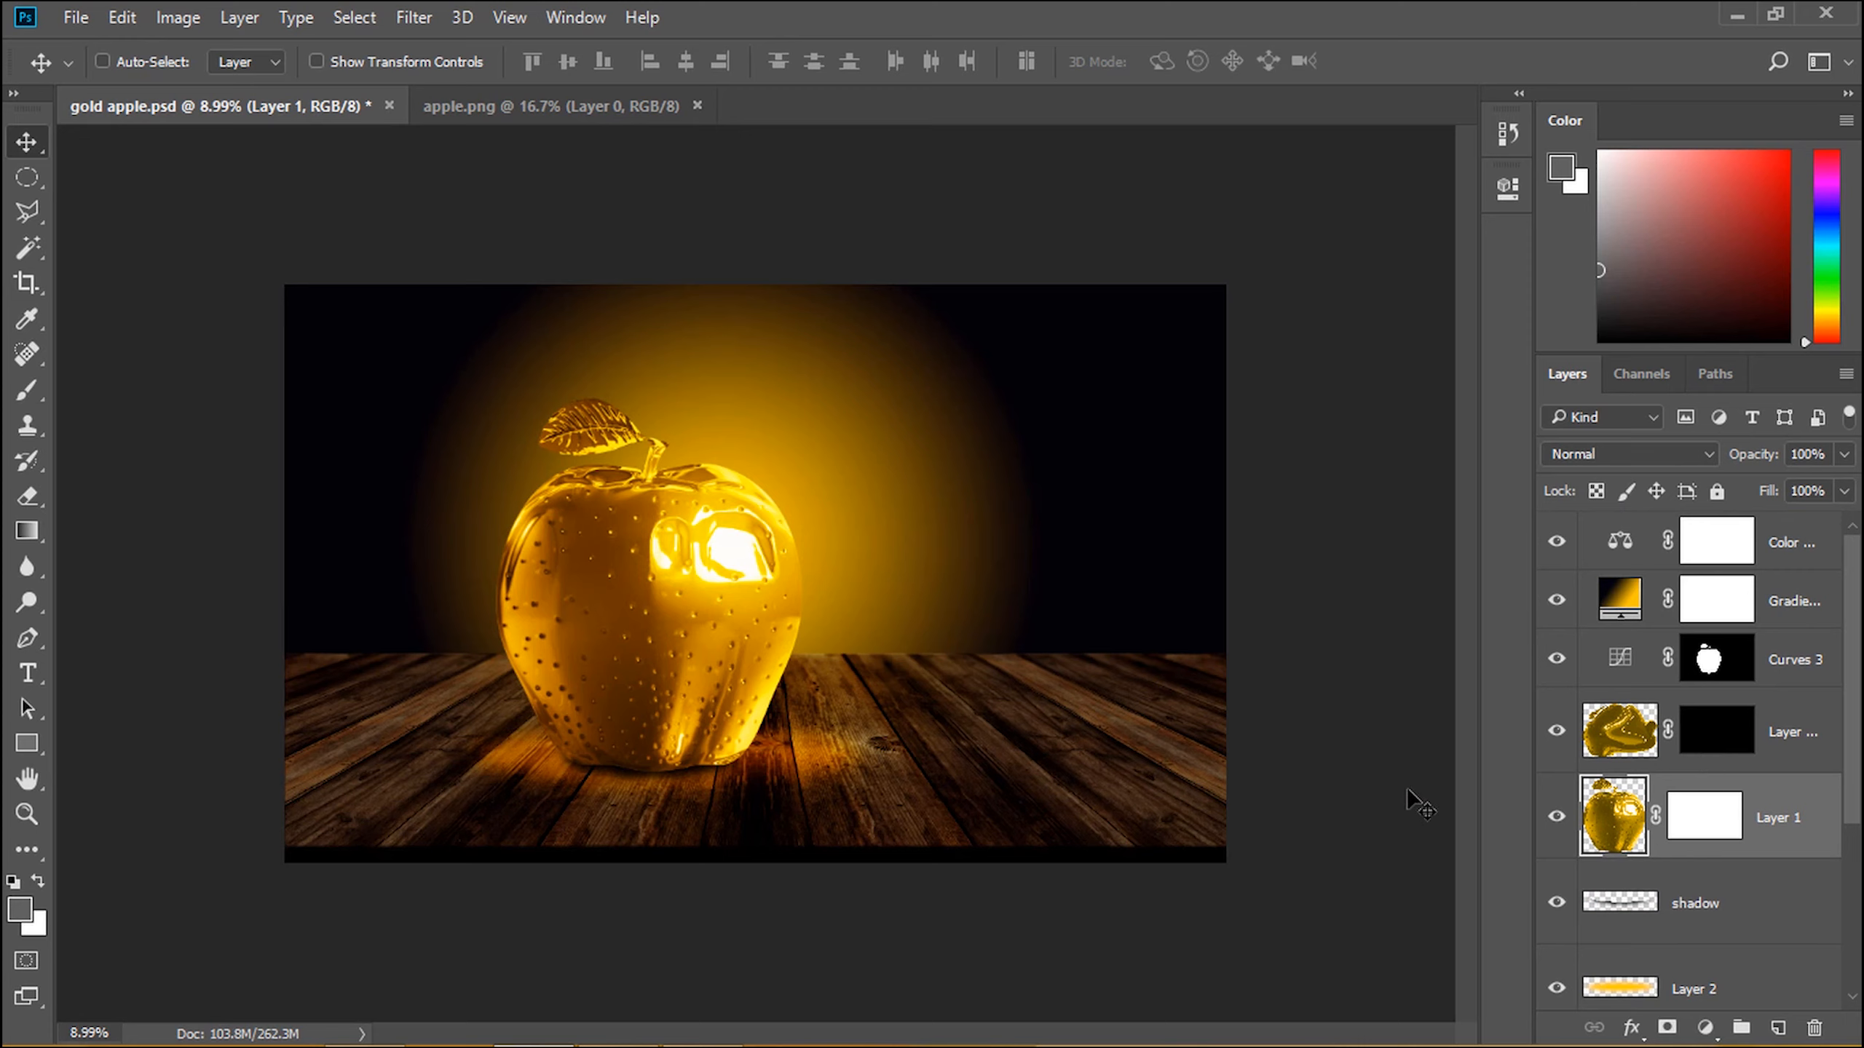
{"action": "scroll", "coordinate": [1855, 820], "scroll_direction": "down", "scroll_amount": 4}
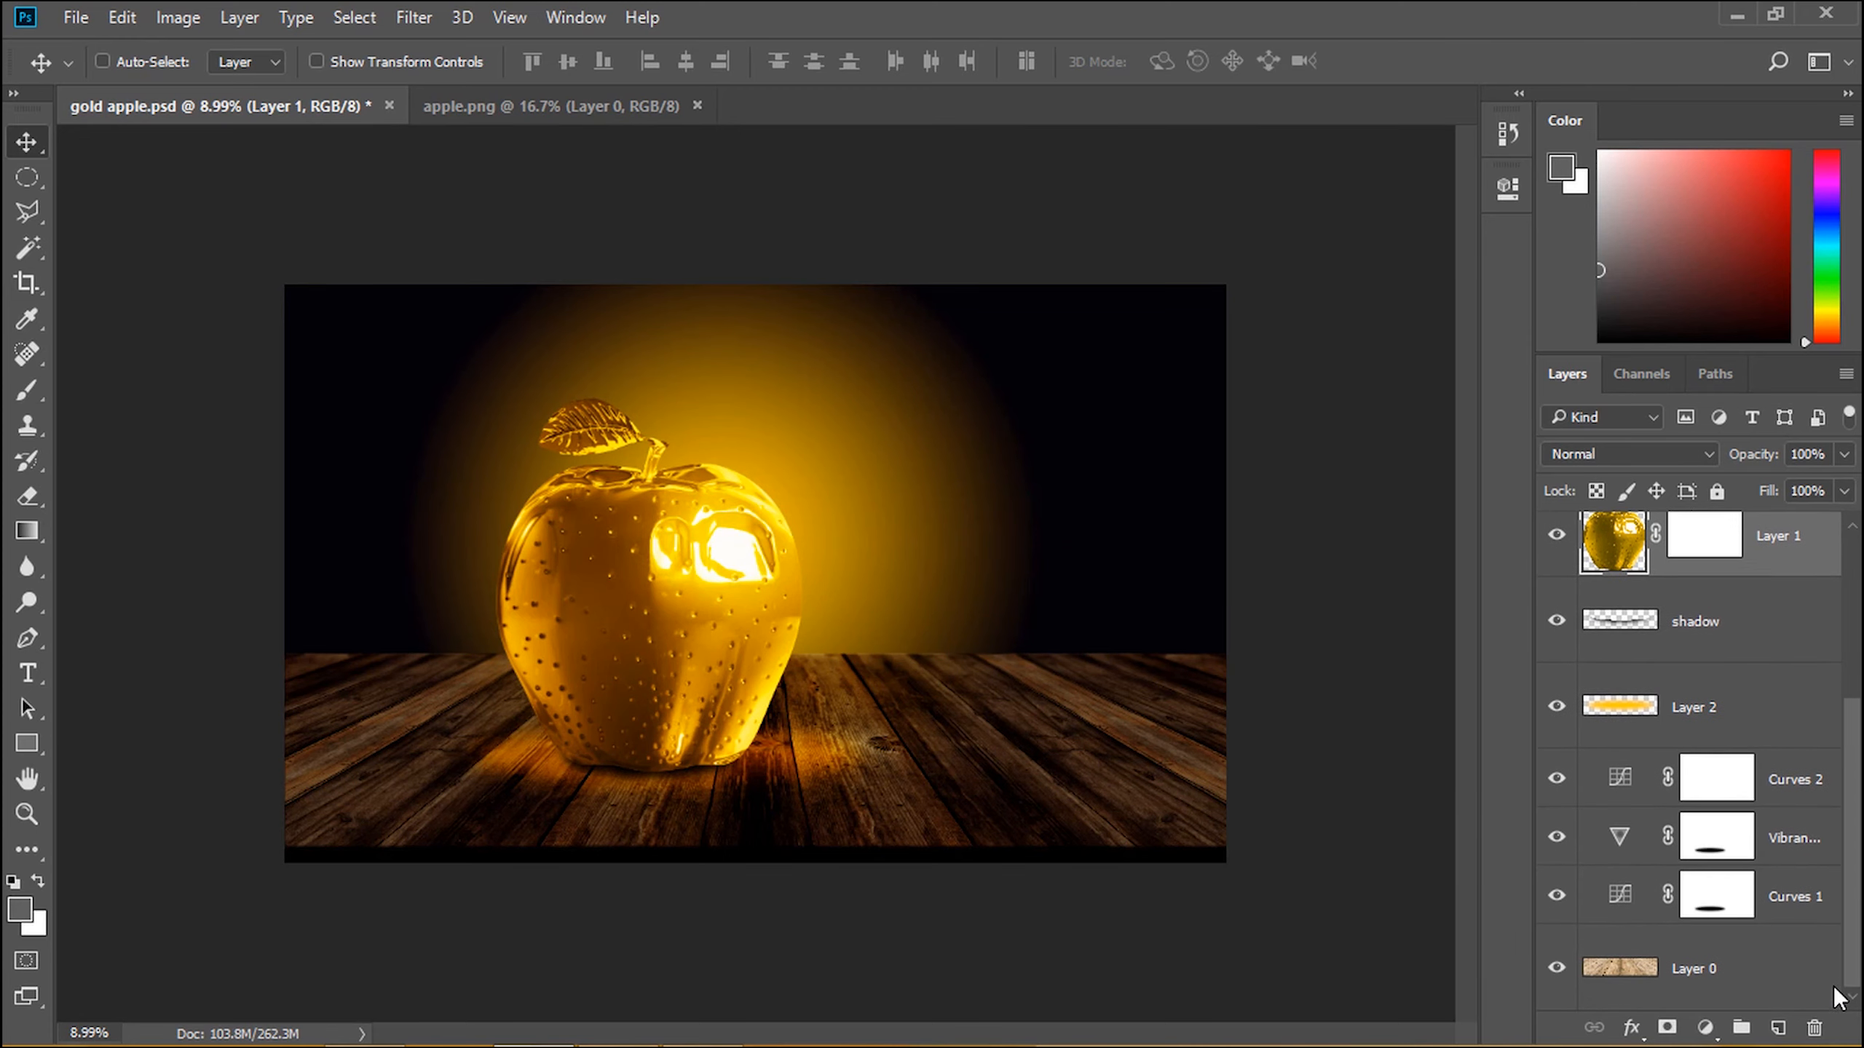
Step: Add a Gradient fill layer directly above the wooden table layer
{"action": "left_click", "coordinate": [1730, 975]}
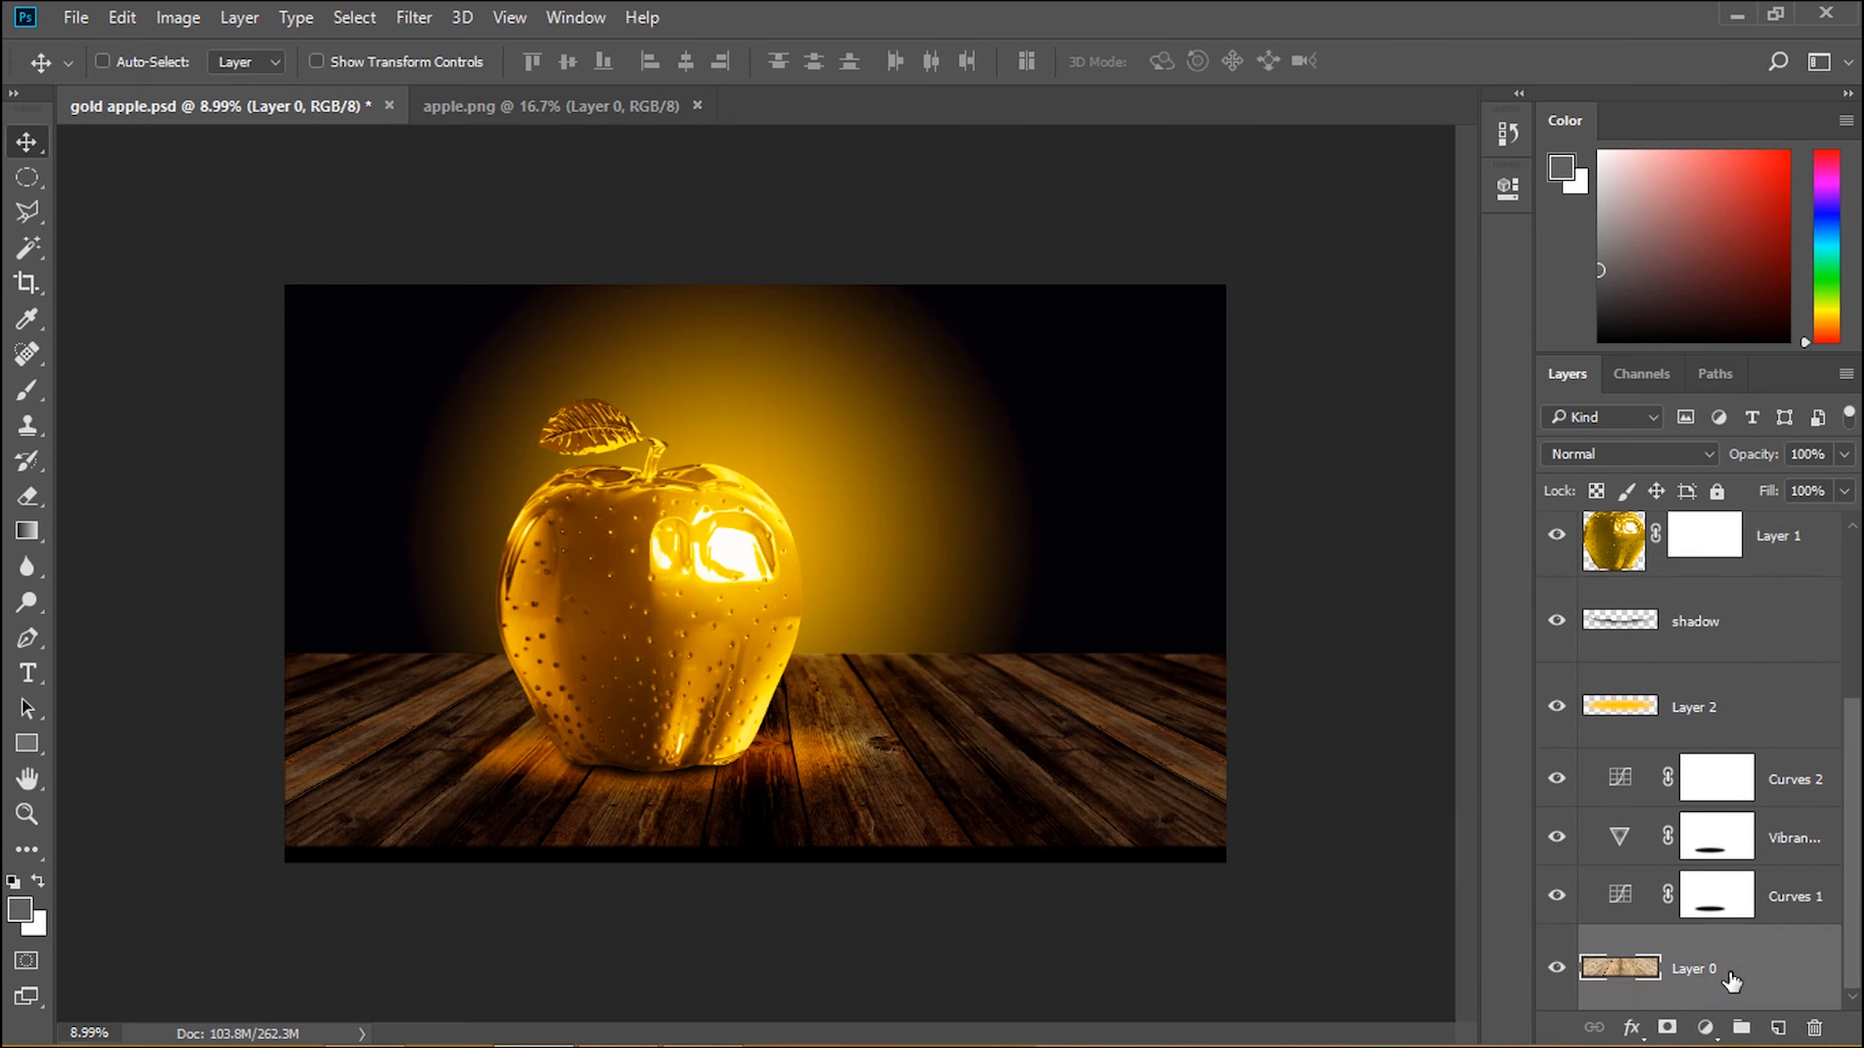
{"action": "left_click", "coordinate": [1704, 1029]}
{"action": "left_click", "coordinate": [1695, 484]}
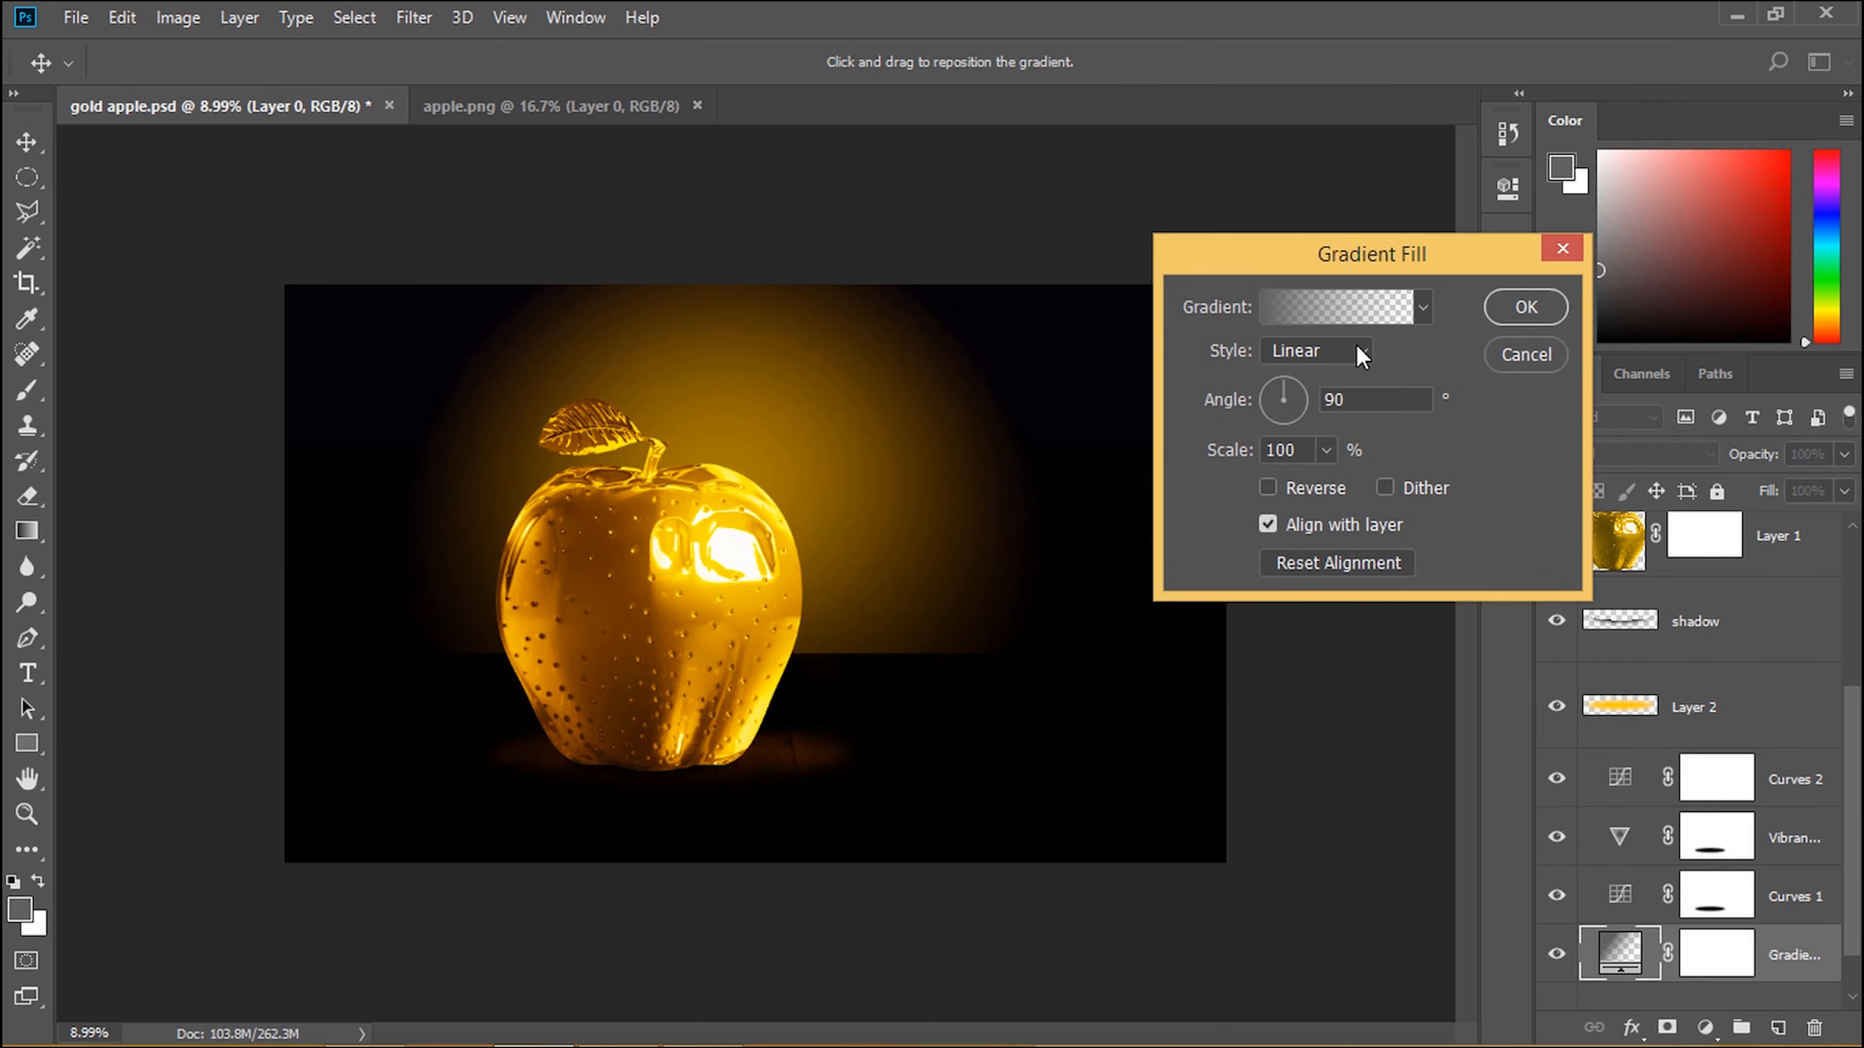
Step: Set both color stops of the gradient fill to black (000000), keeping the fade to transparent
{"action": "left_click", "coordinate": [1314, 310]}
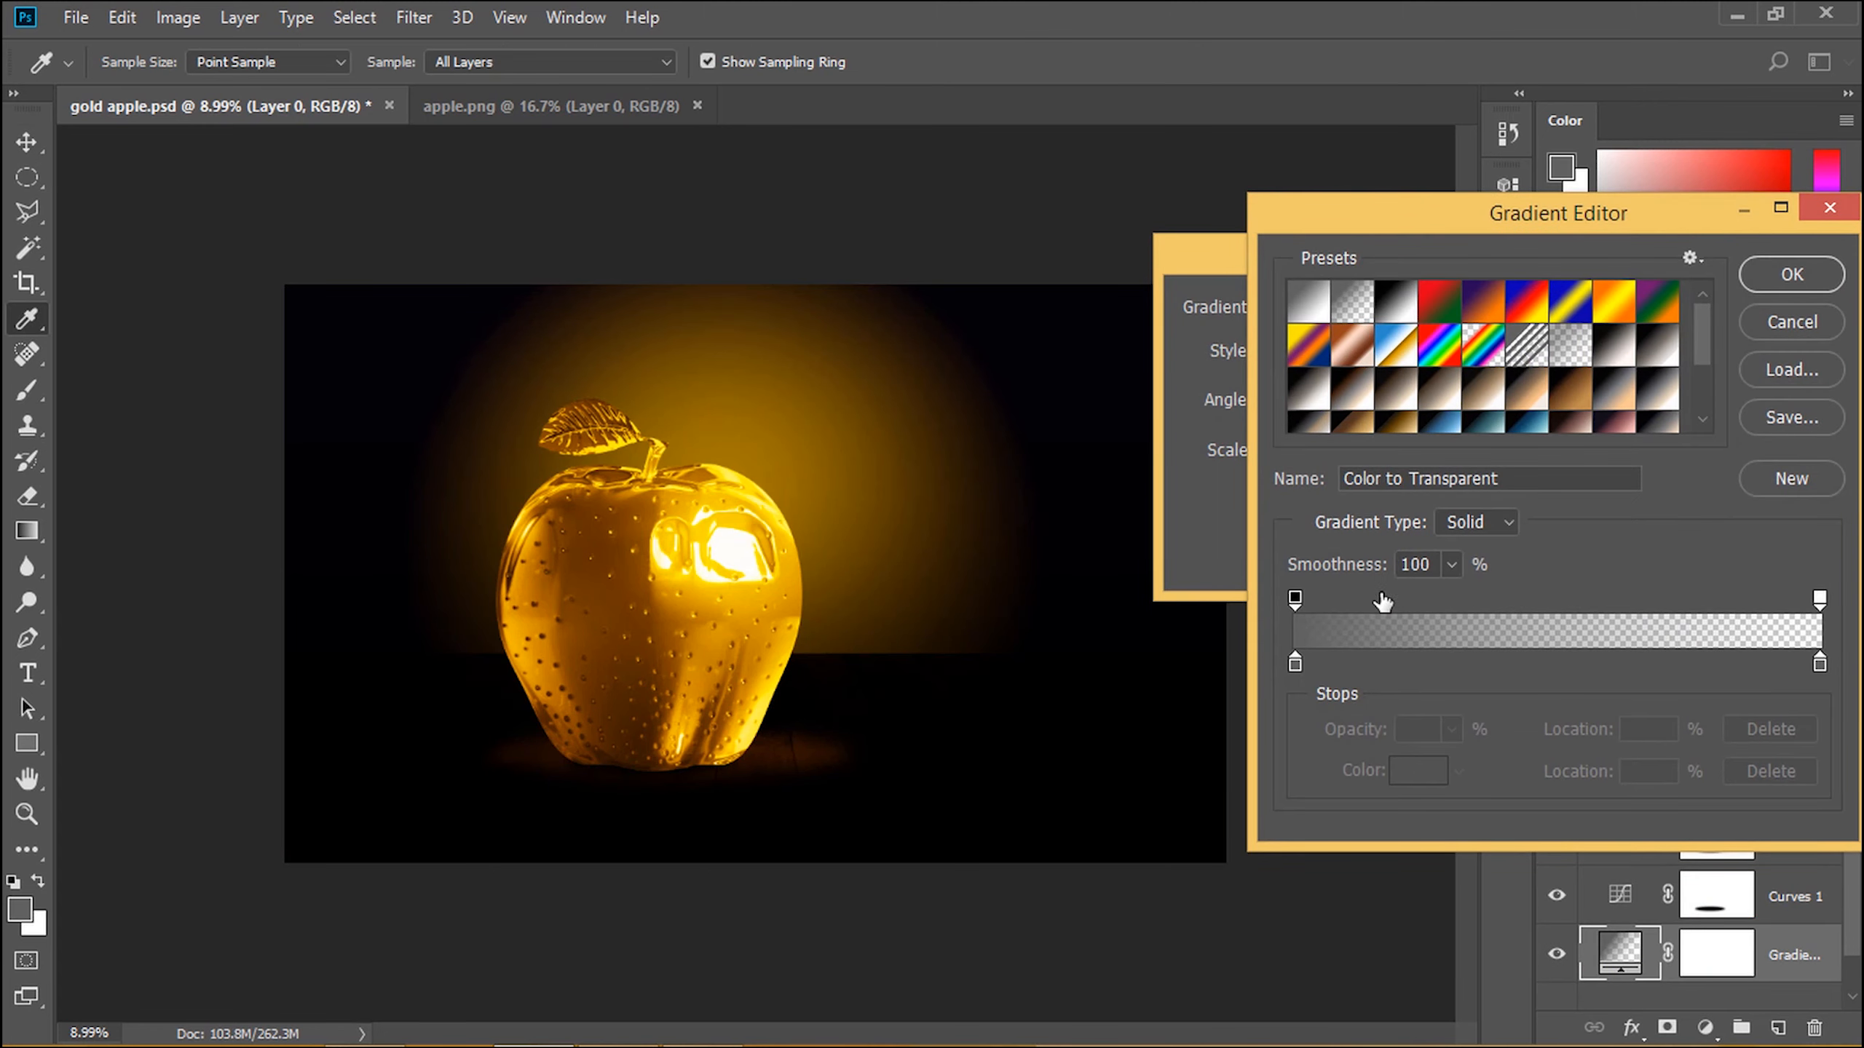
{"action": "double_click", "coordinate": [1293, 666]}
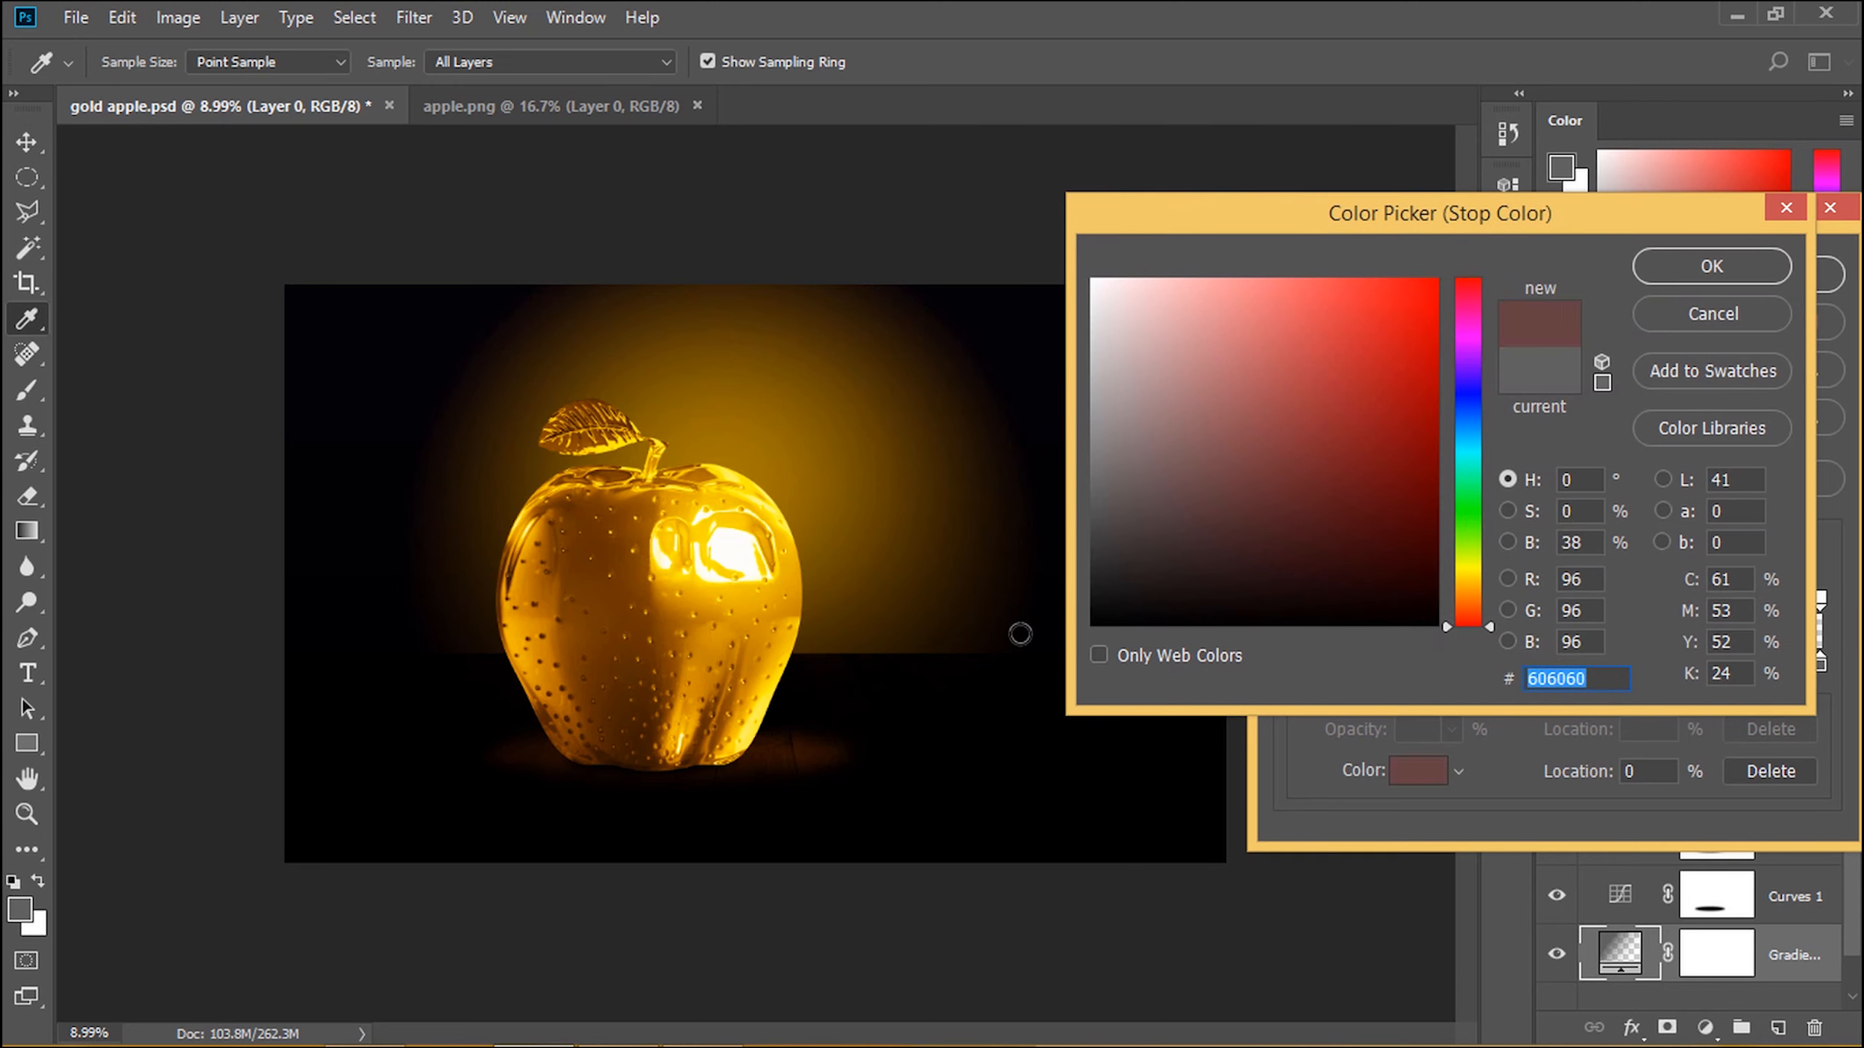
{"action": "left_click", "coordinate": [1743, 265]}
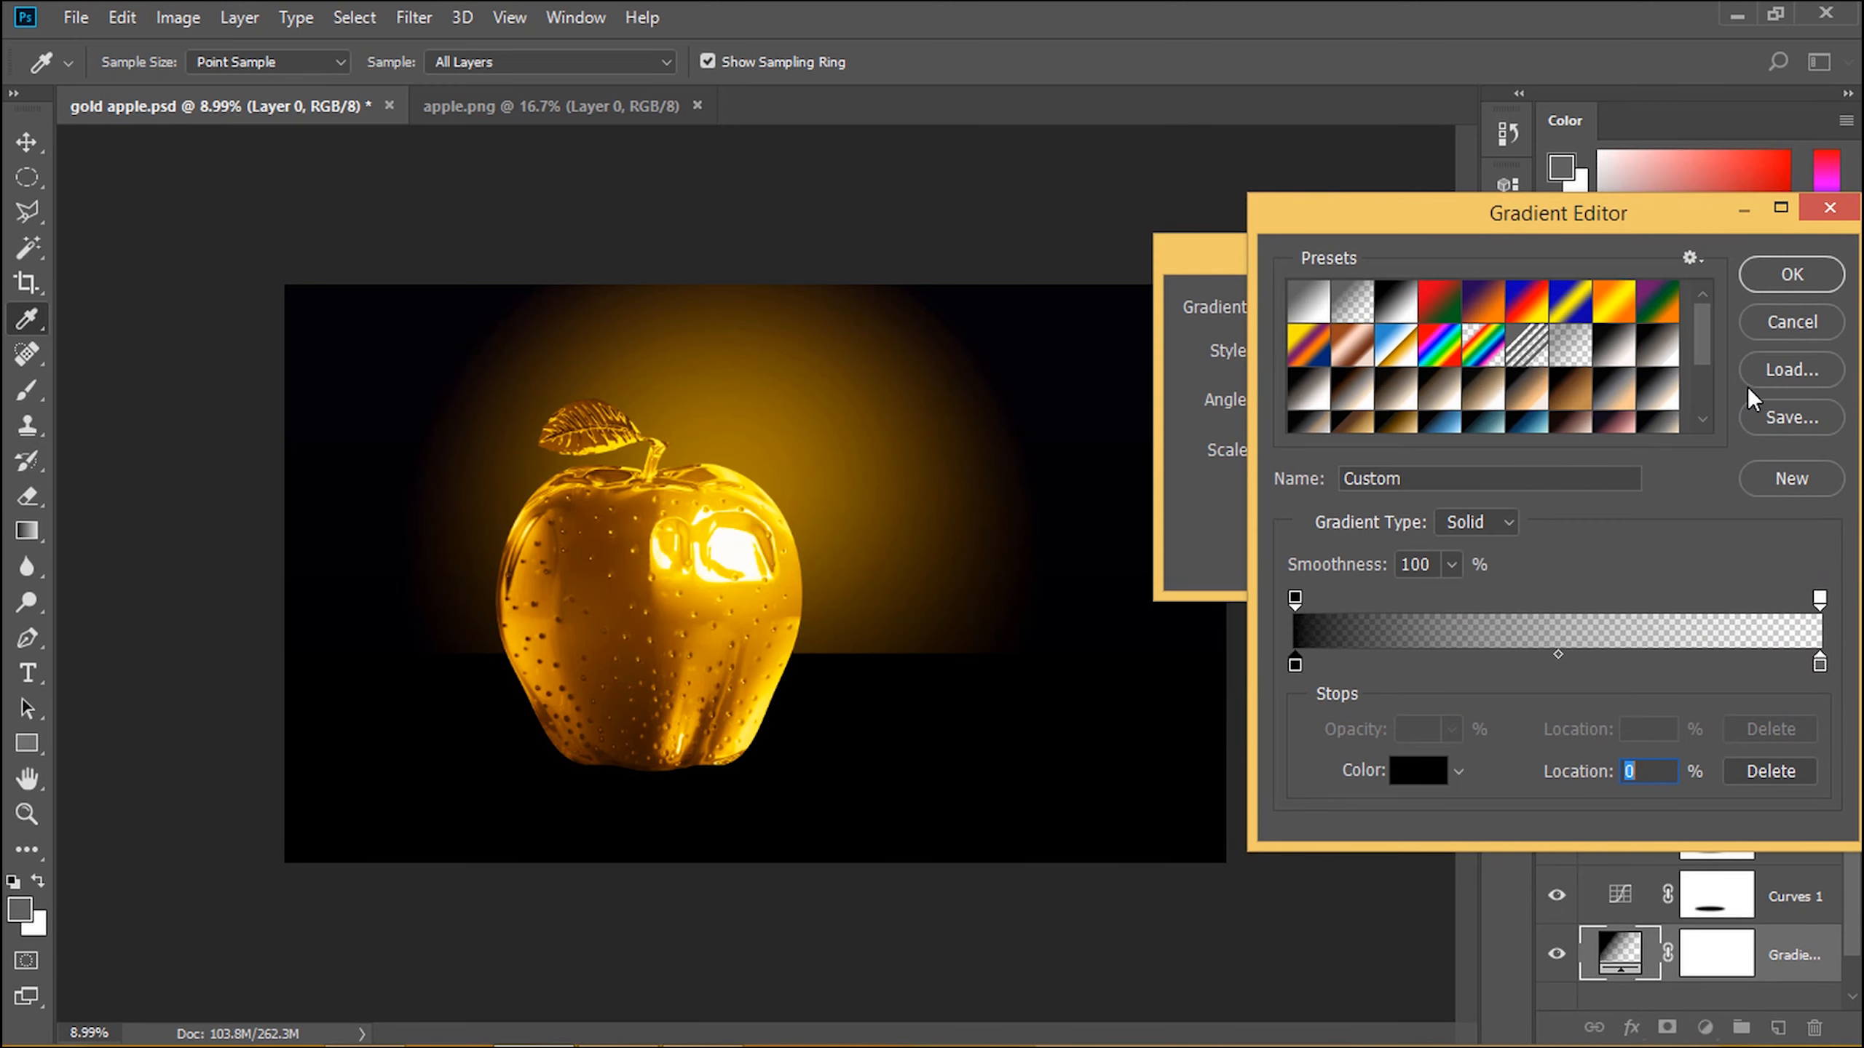
{"action": "double_click", "coordinate": [1820, 661]}
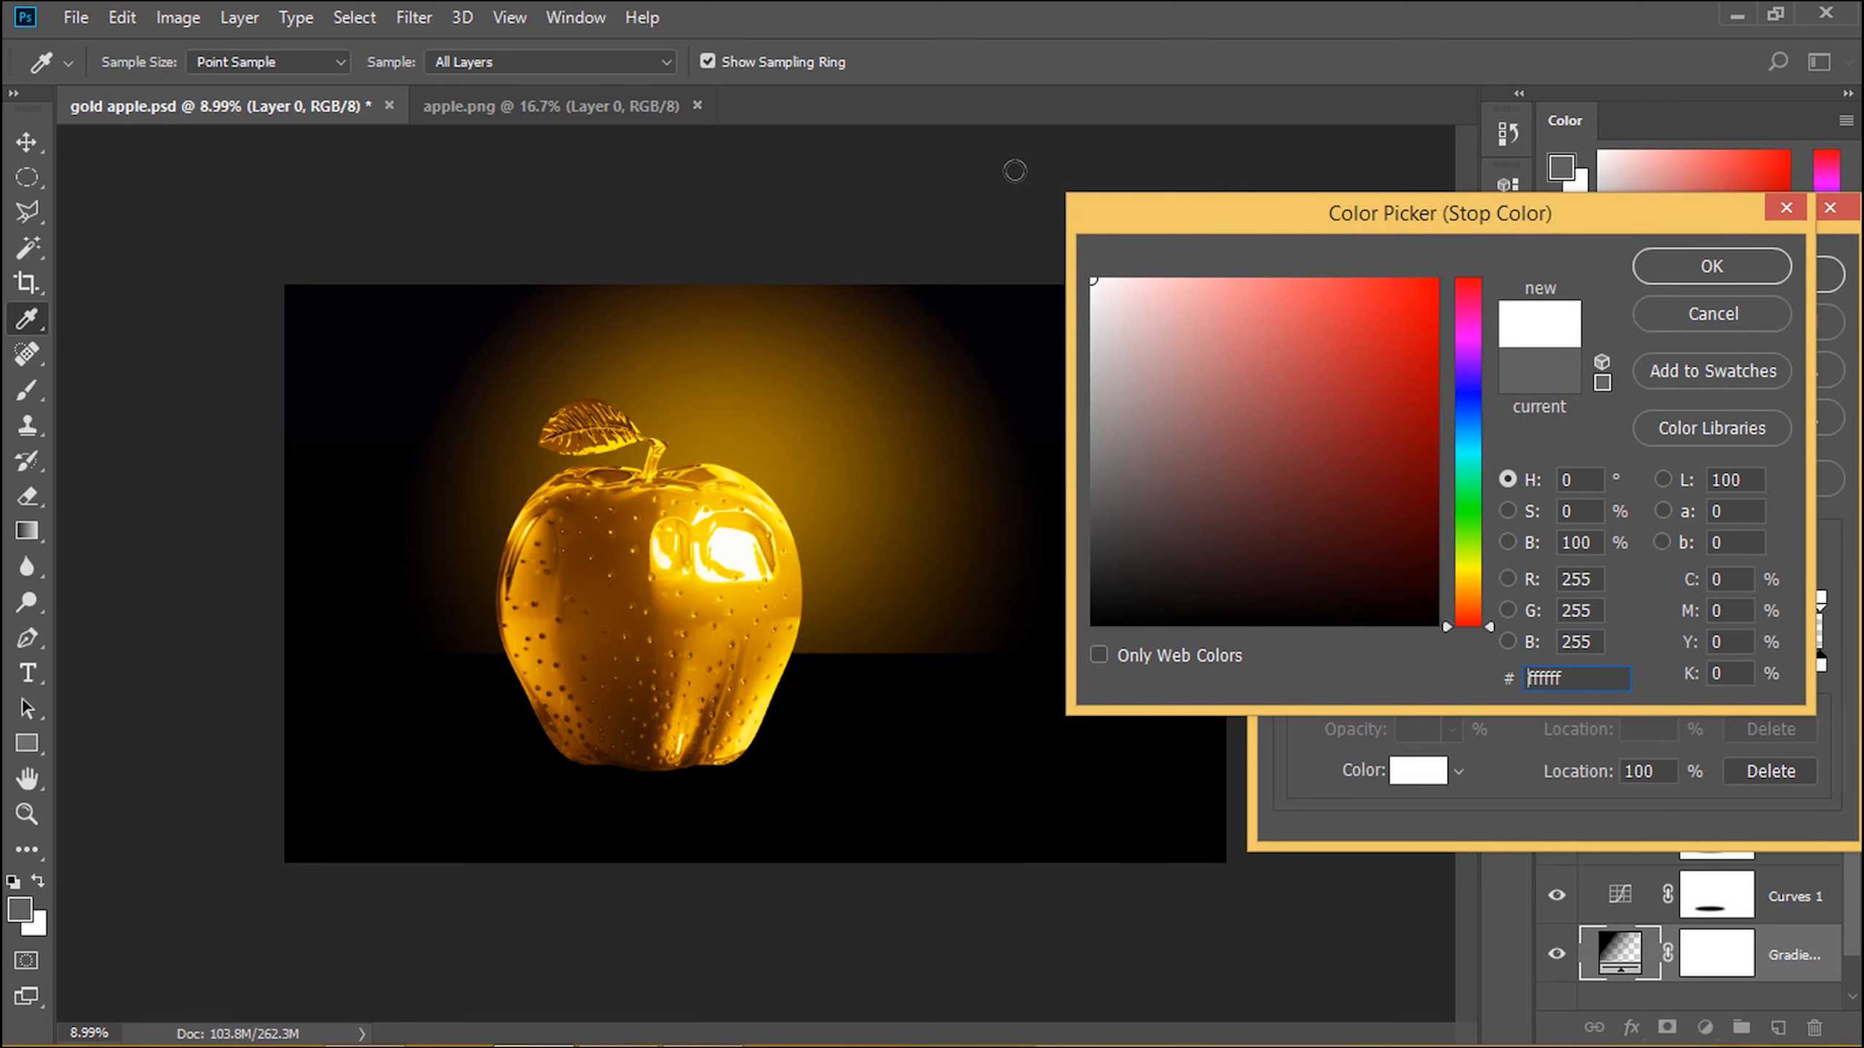
{"action": "type", "text": "000000"}
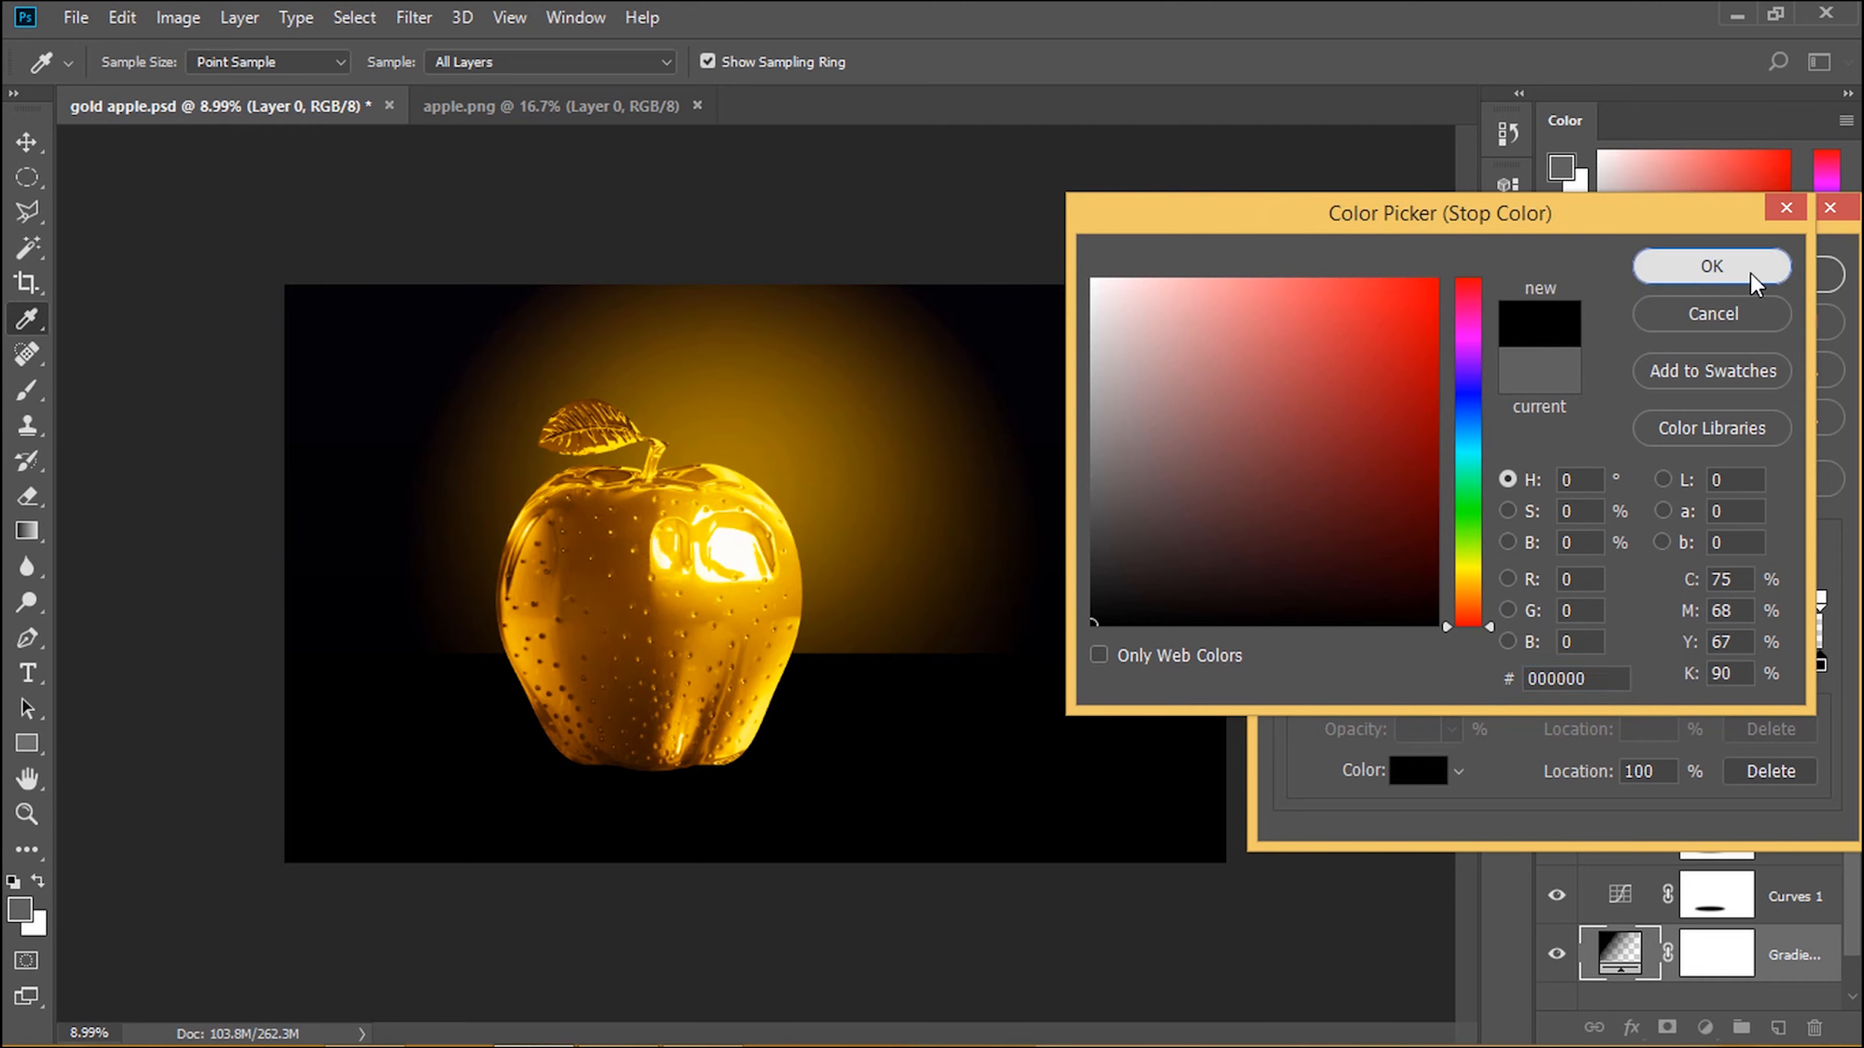
{"action": "left_click", "coordinate": [1750, 272]}
{"action": "left_click", "coordinate": [1767, 268]}
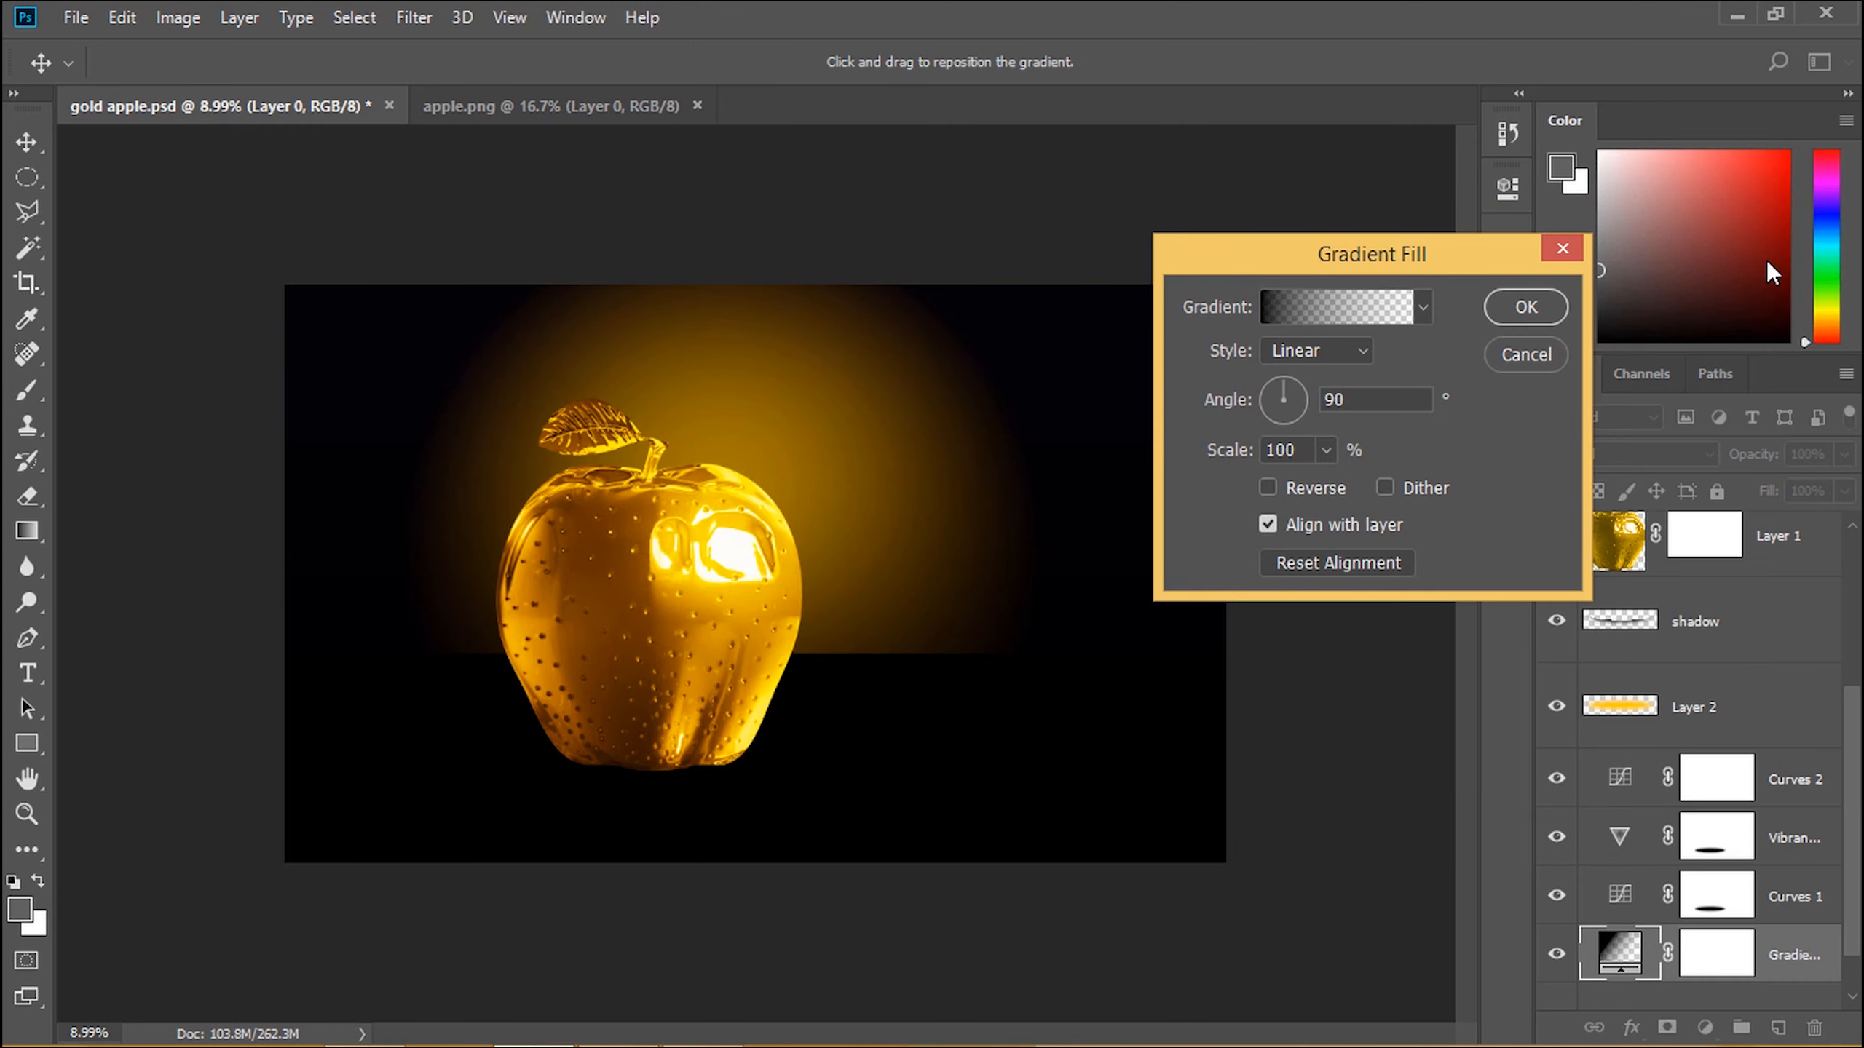
Step: Change the gradient fill to the Radial style with Reverse enabled and apply it
{"action": "left_click", "coordinate": [1303, 340]}
{"action": "left_click", "coordinate": [1321, 394]}
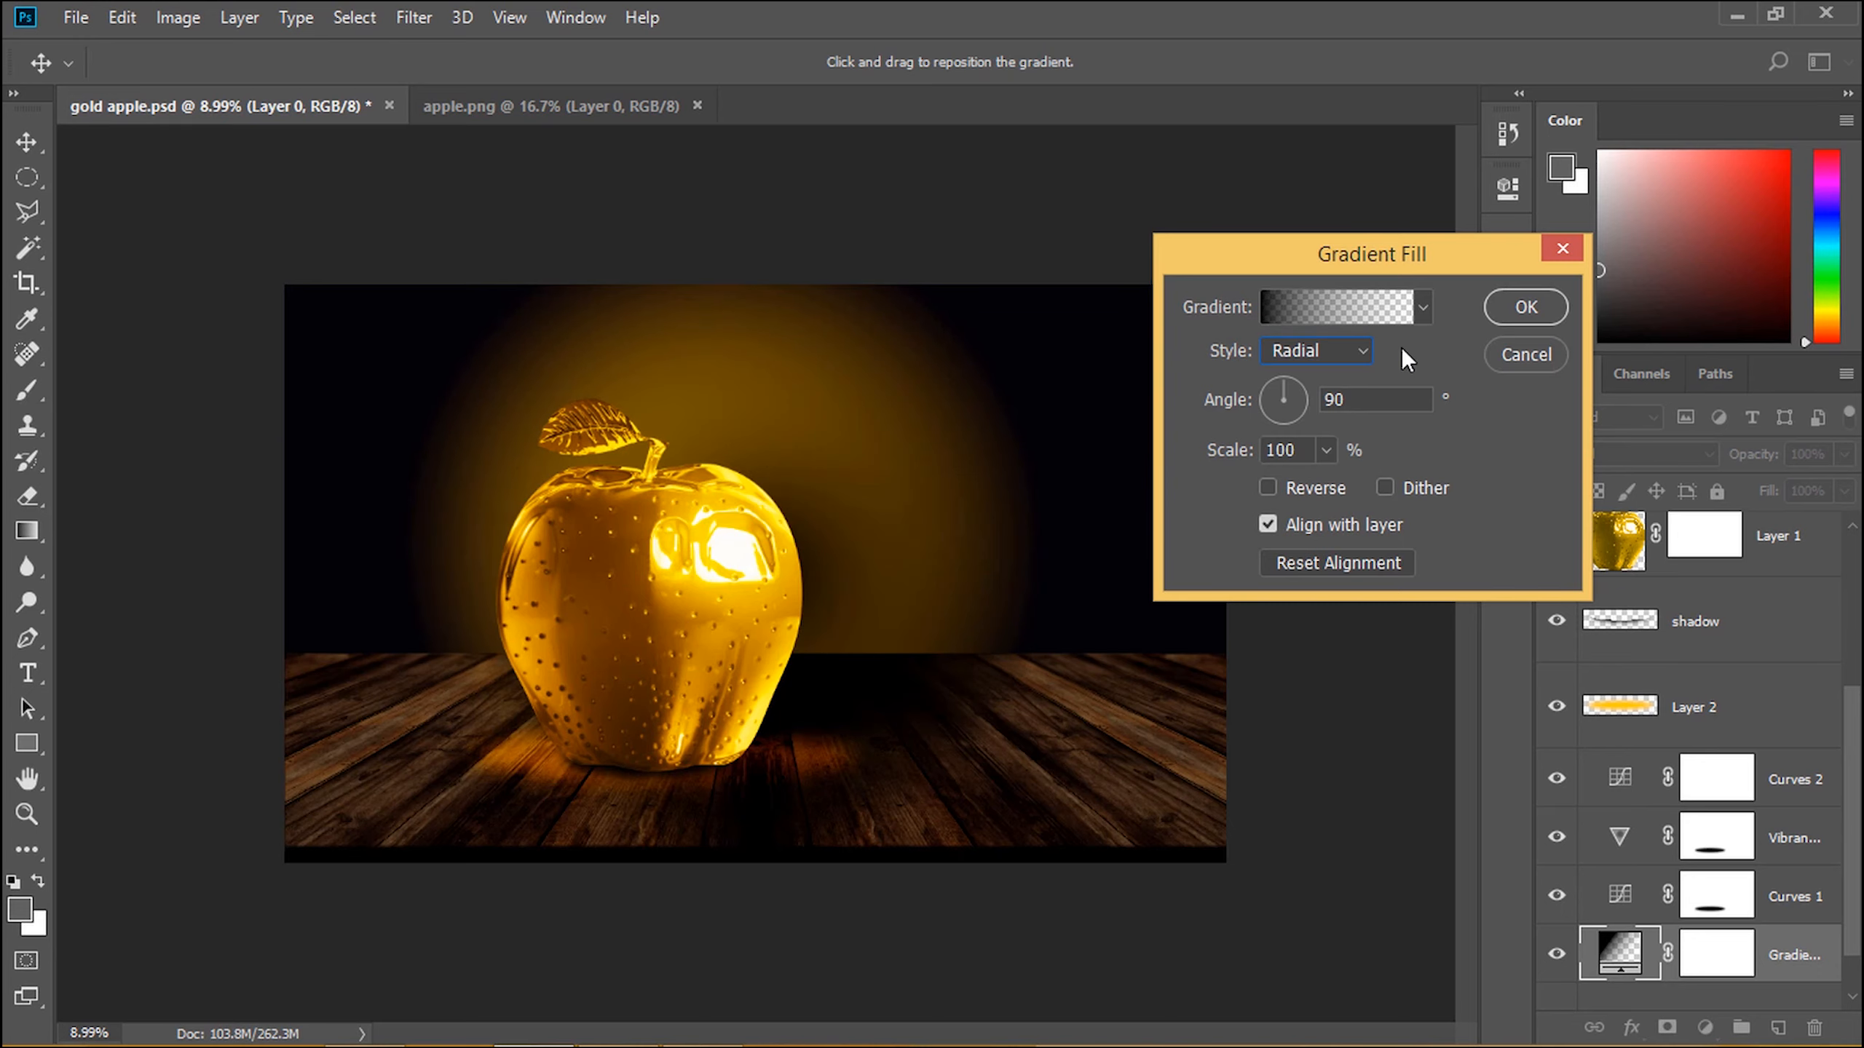
{"action": "left_click", "coordinate": [1303, 493]}
{"action": "left_click", "coordinate": [1303, 493]}
{"action": "left_click", "coordinate": [1303, 493]}
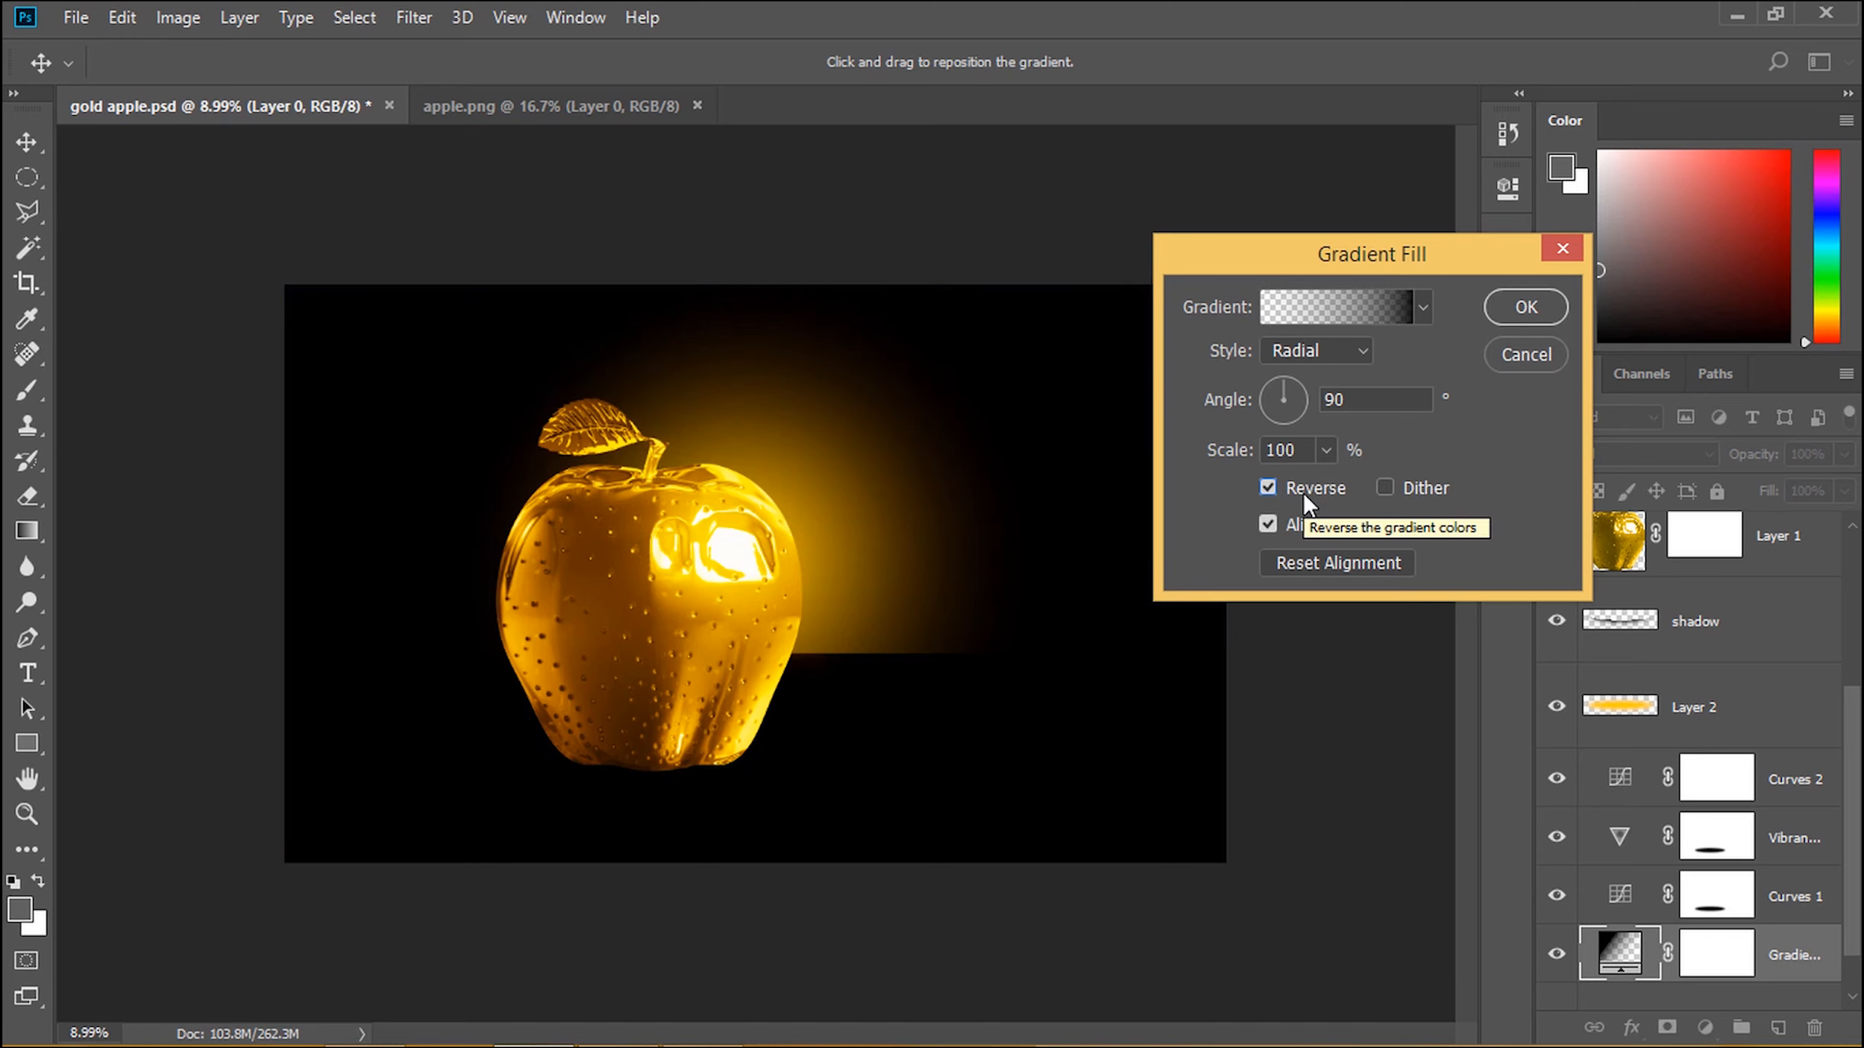
{"action": "left_click", "coordinate": [1525, 307]}
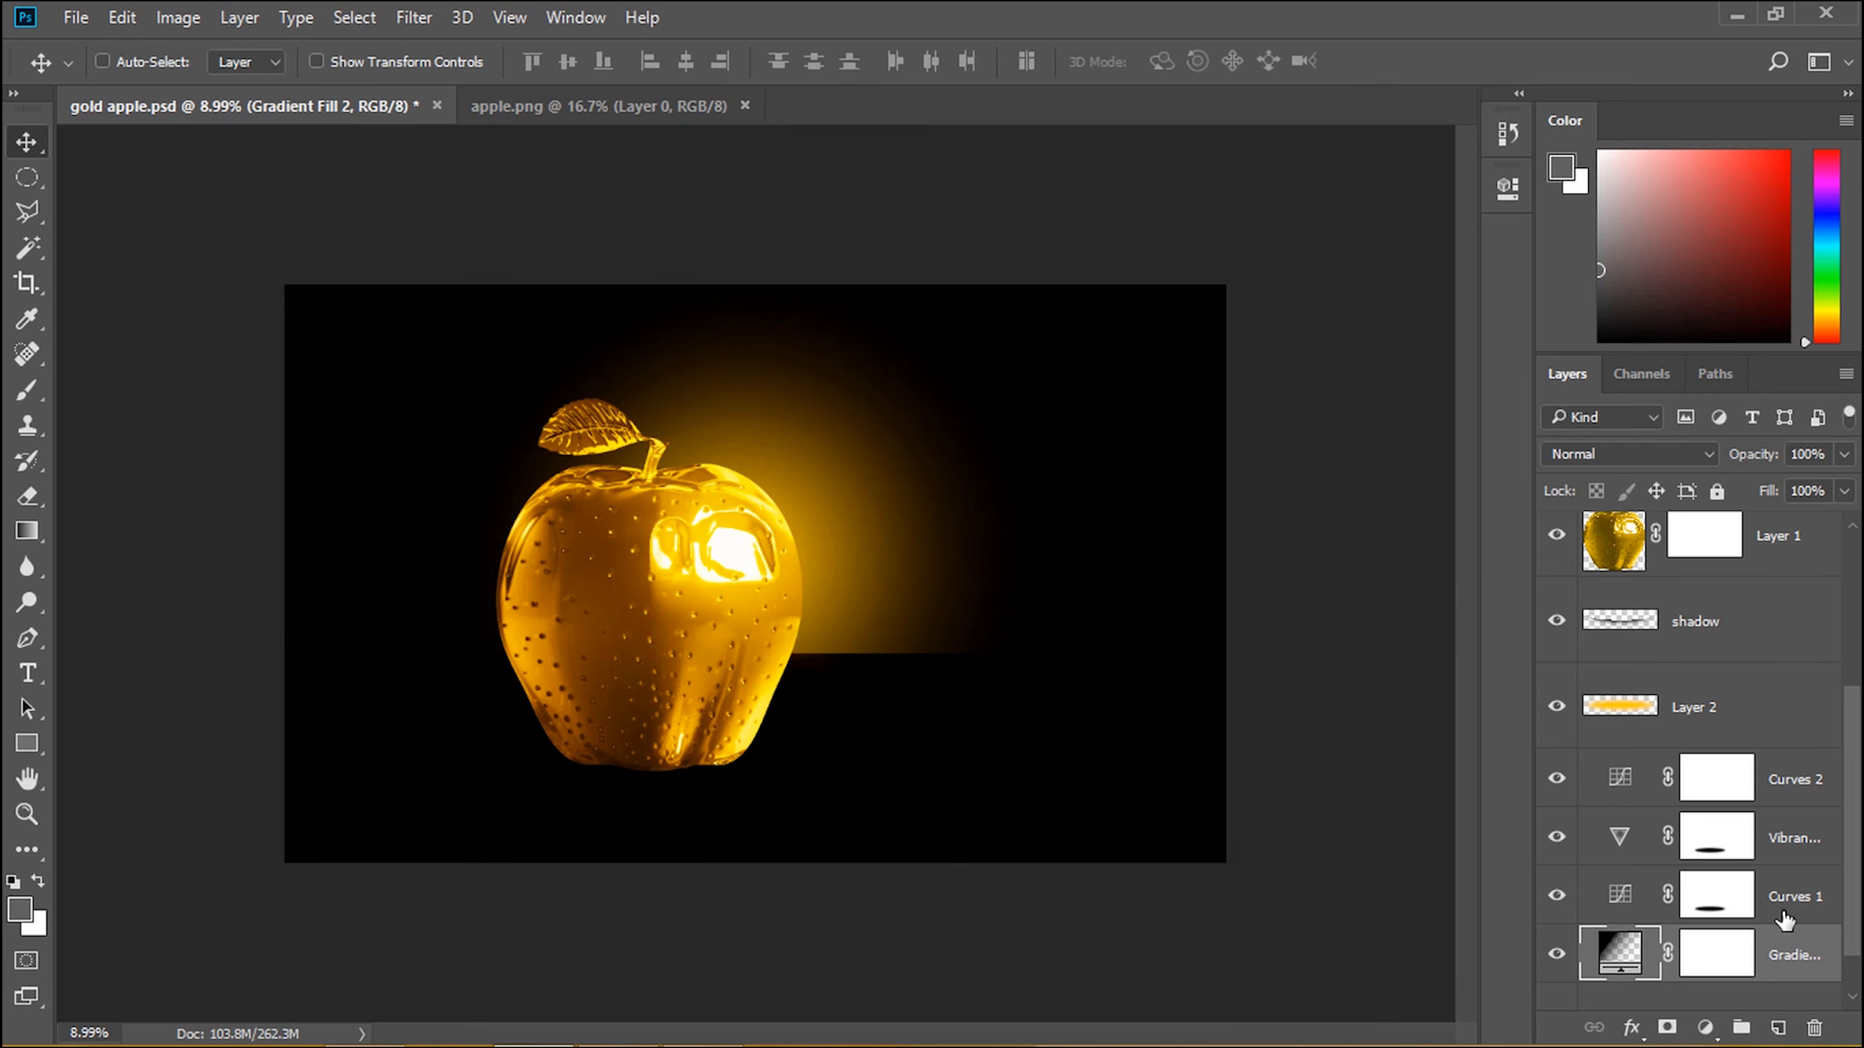
Step: Move the black gradient fill layer beneath the wooden table layer and shift its center up and left behind the apple's stem
{"action": "scroll", "coordinate": [1786, 921], "scroll_direction": "down", "scroll_amount": 2}
{"action": "left_click_drag", "start_coordinate": [1785, 920], "coordinate": [1742, 984]}
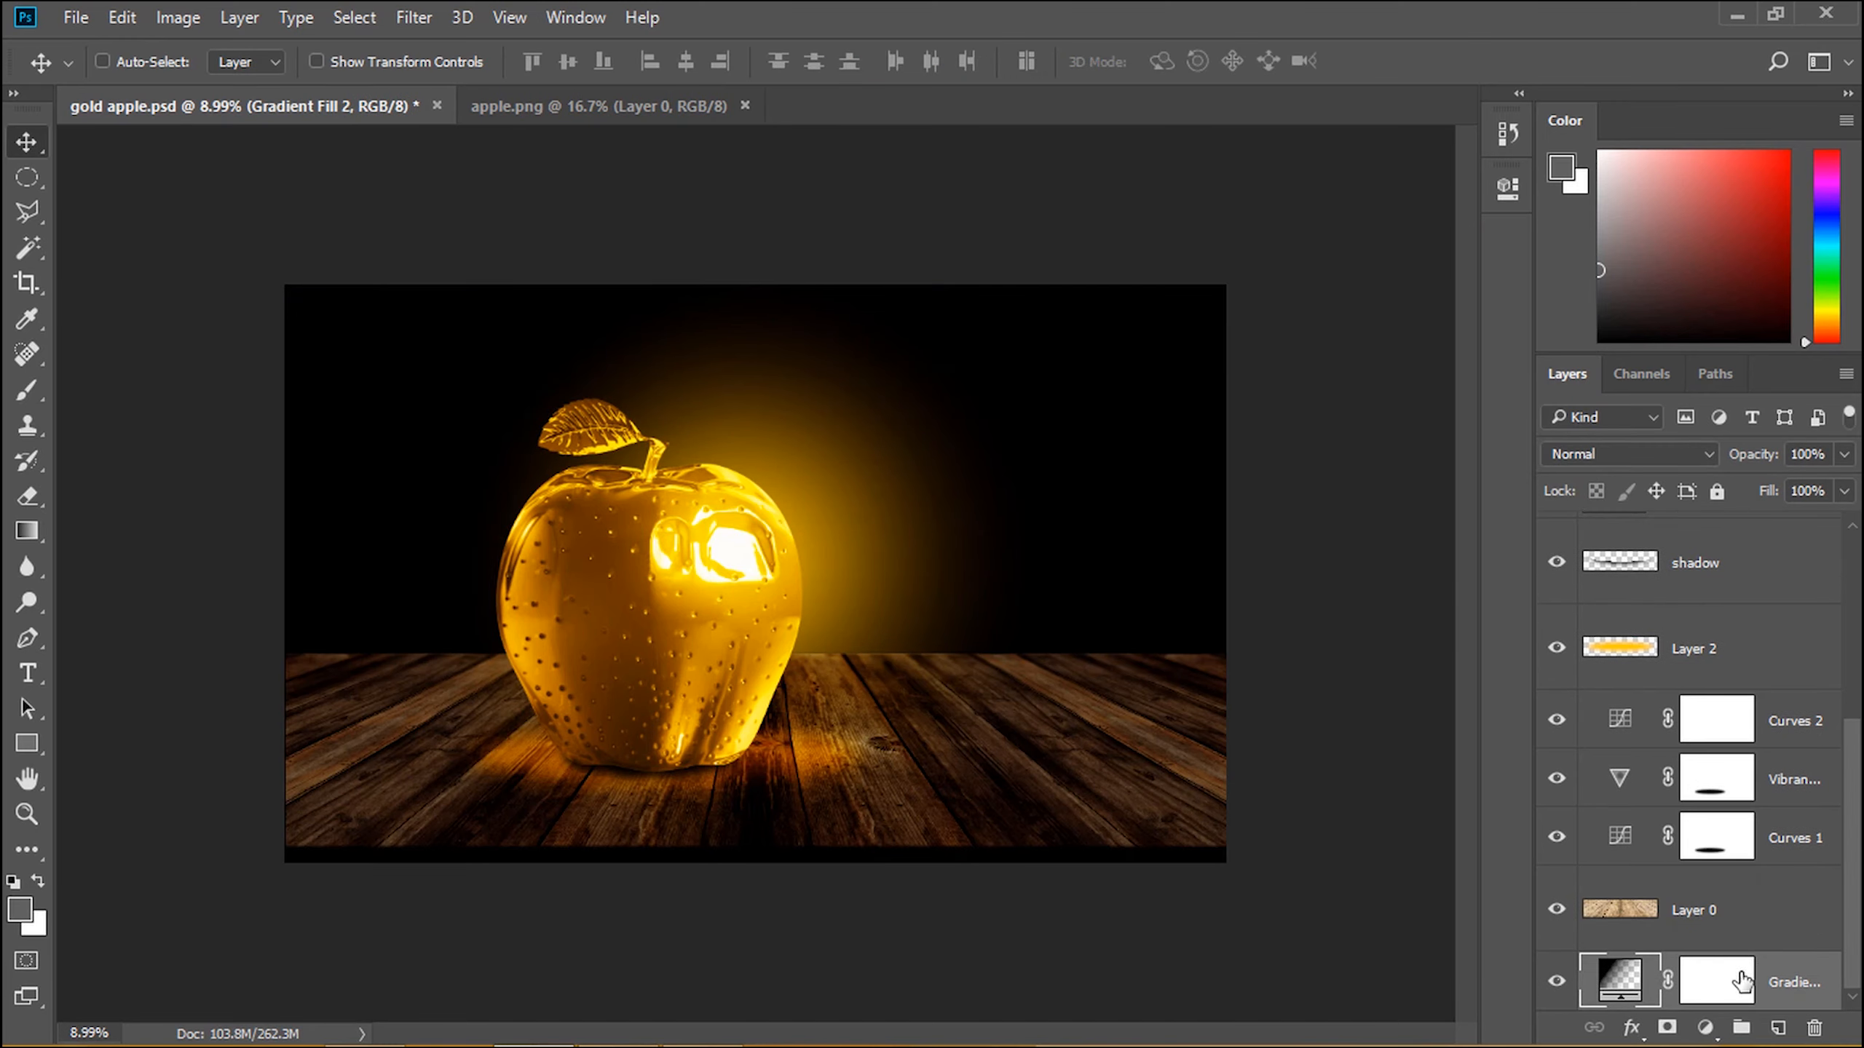
{"action": "double_click", "coordinate": [1630, 993]}
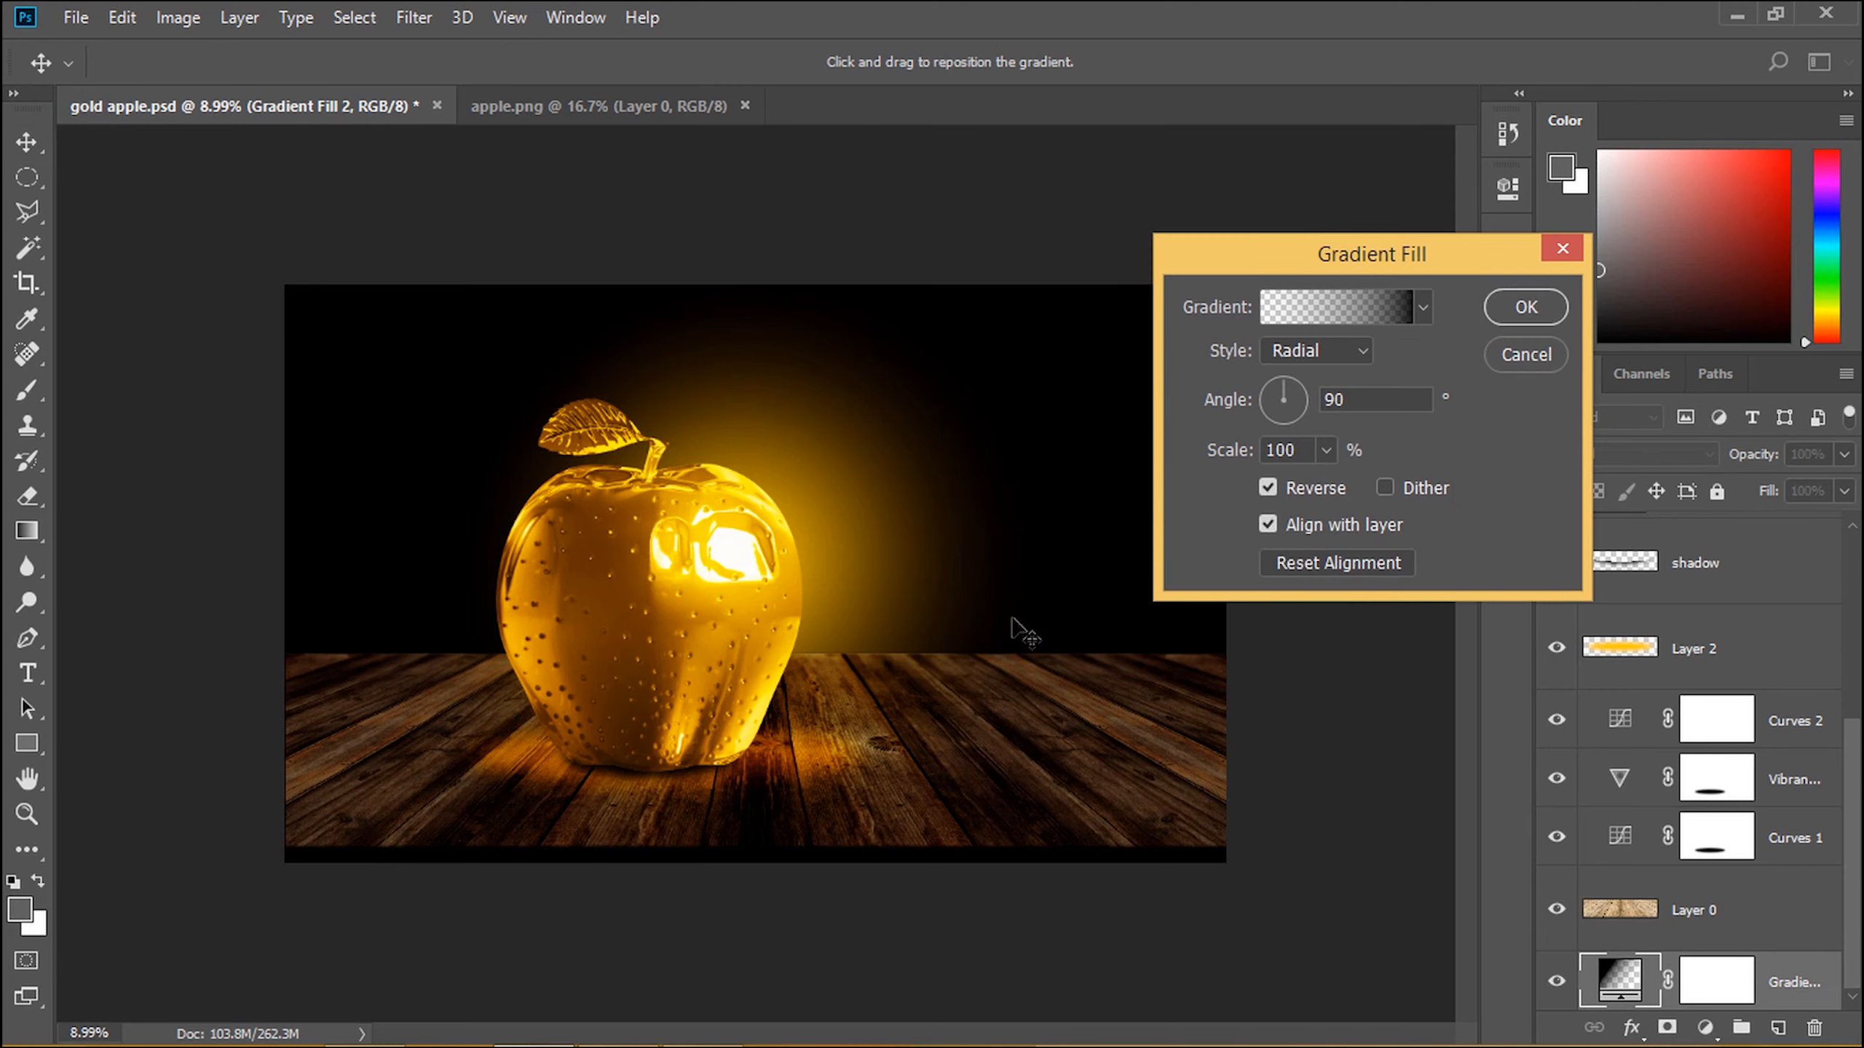
{"action": "left_click_drag", "start_coordinate": [896, 570], "coordinate": [811, 426]}
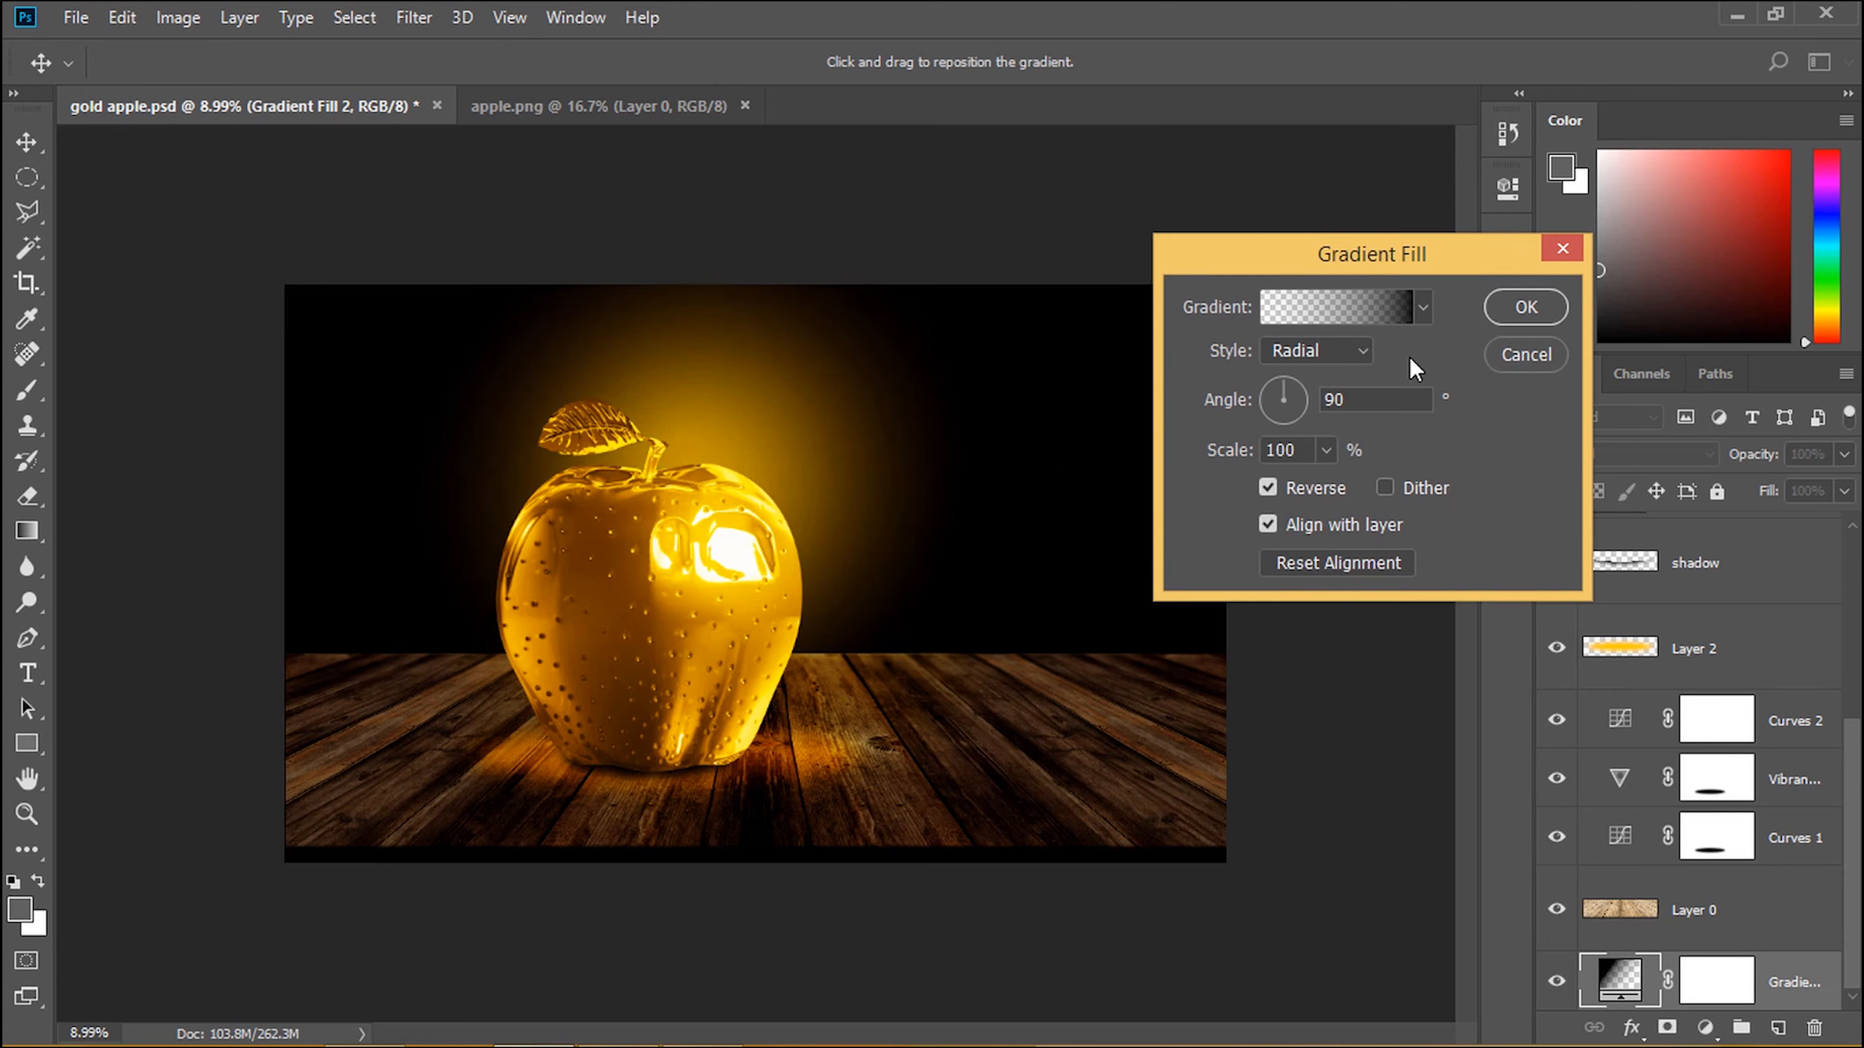
{"action": "left_click", "coordinate": [1511, 307]}
Step: Target the Layer 1 mask and set up the Dispersion 9 brush at 3583 px with a tilted tip
{"action": "scroll", "coordinate": [1764, 909], "scroll_direction": "up", "scroll_amount": 3}
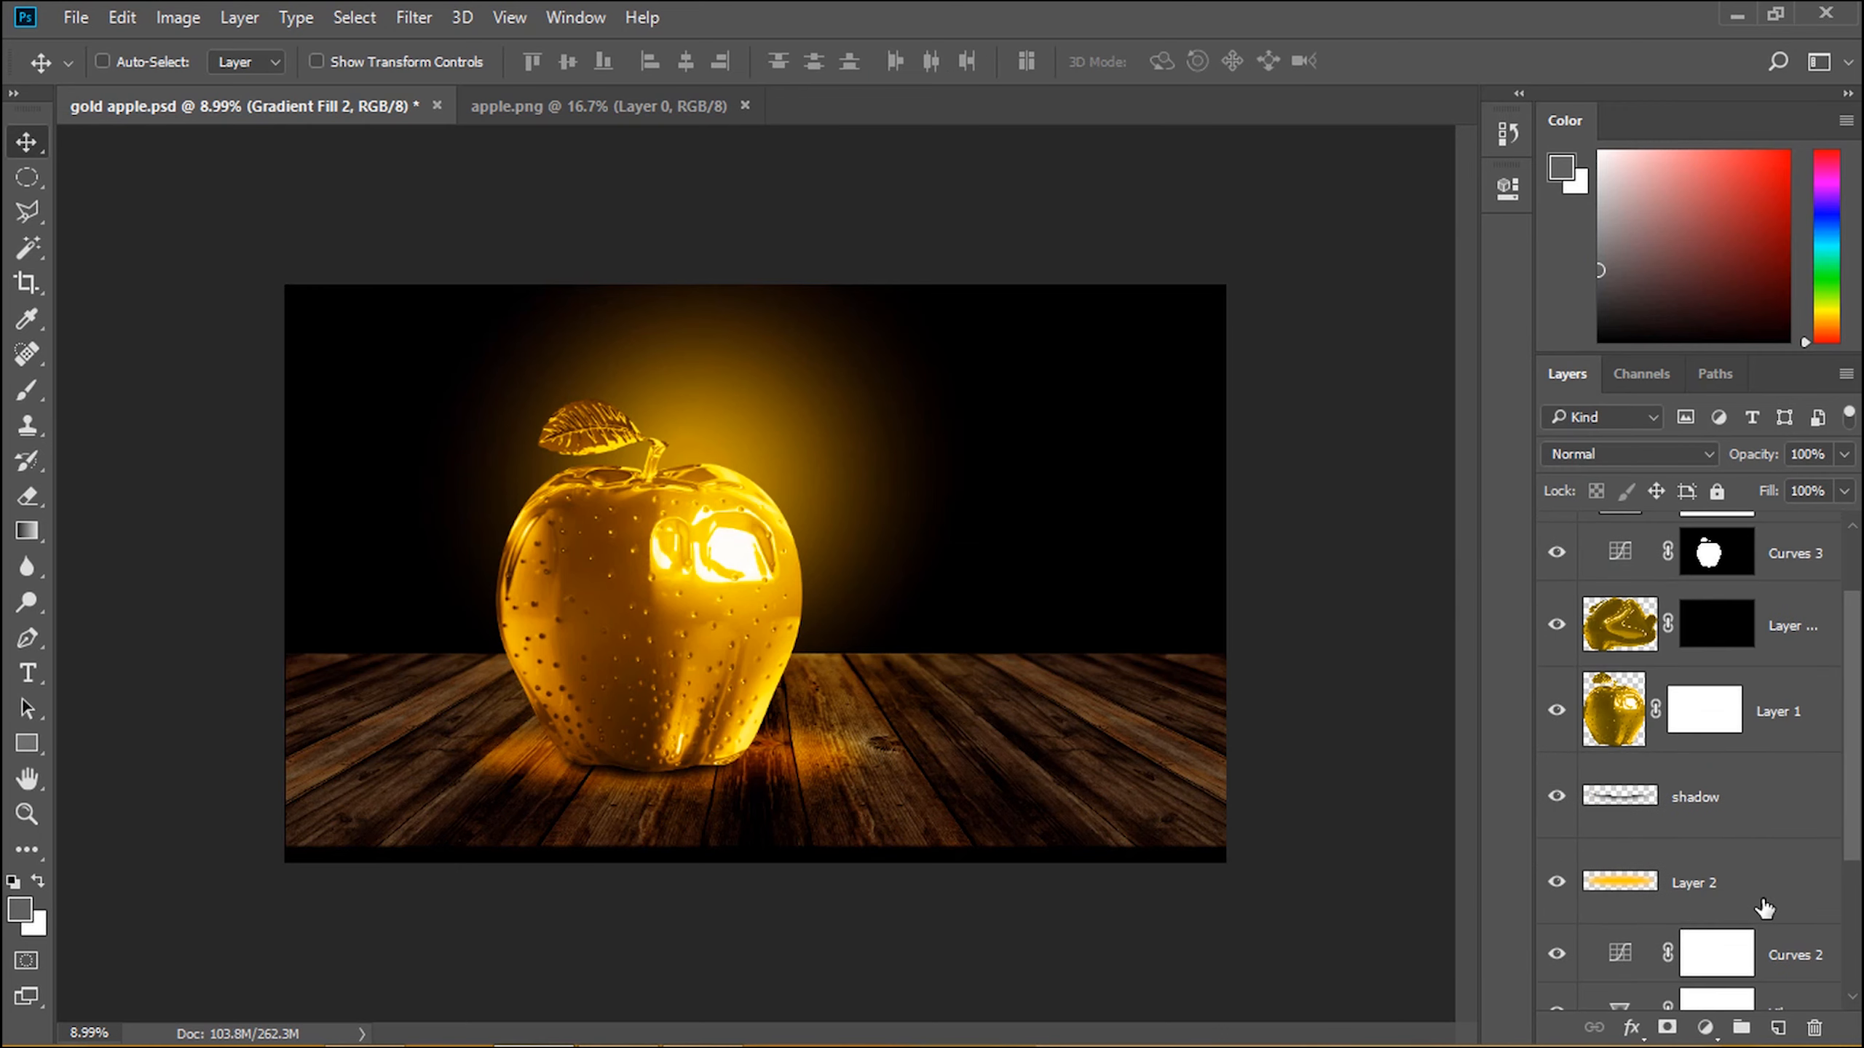
{"action": "left_click", "coordinate": [1711, 721]}
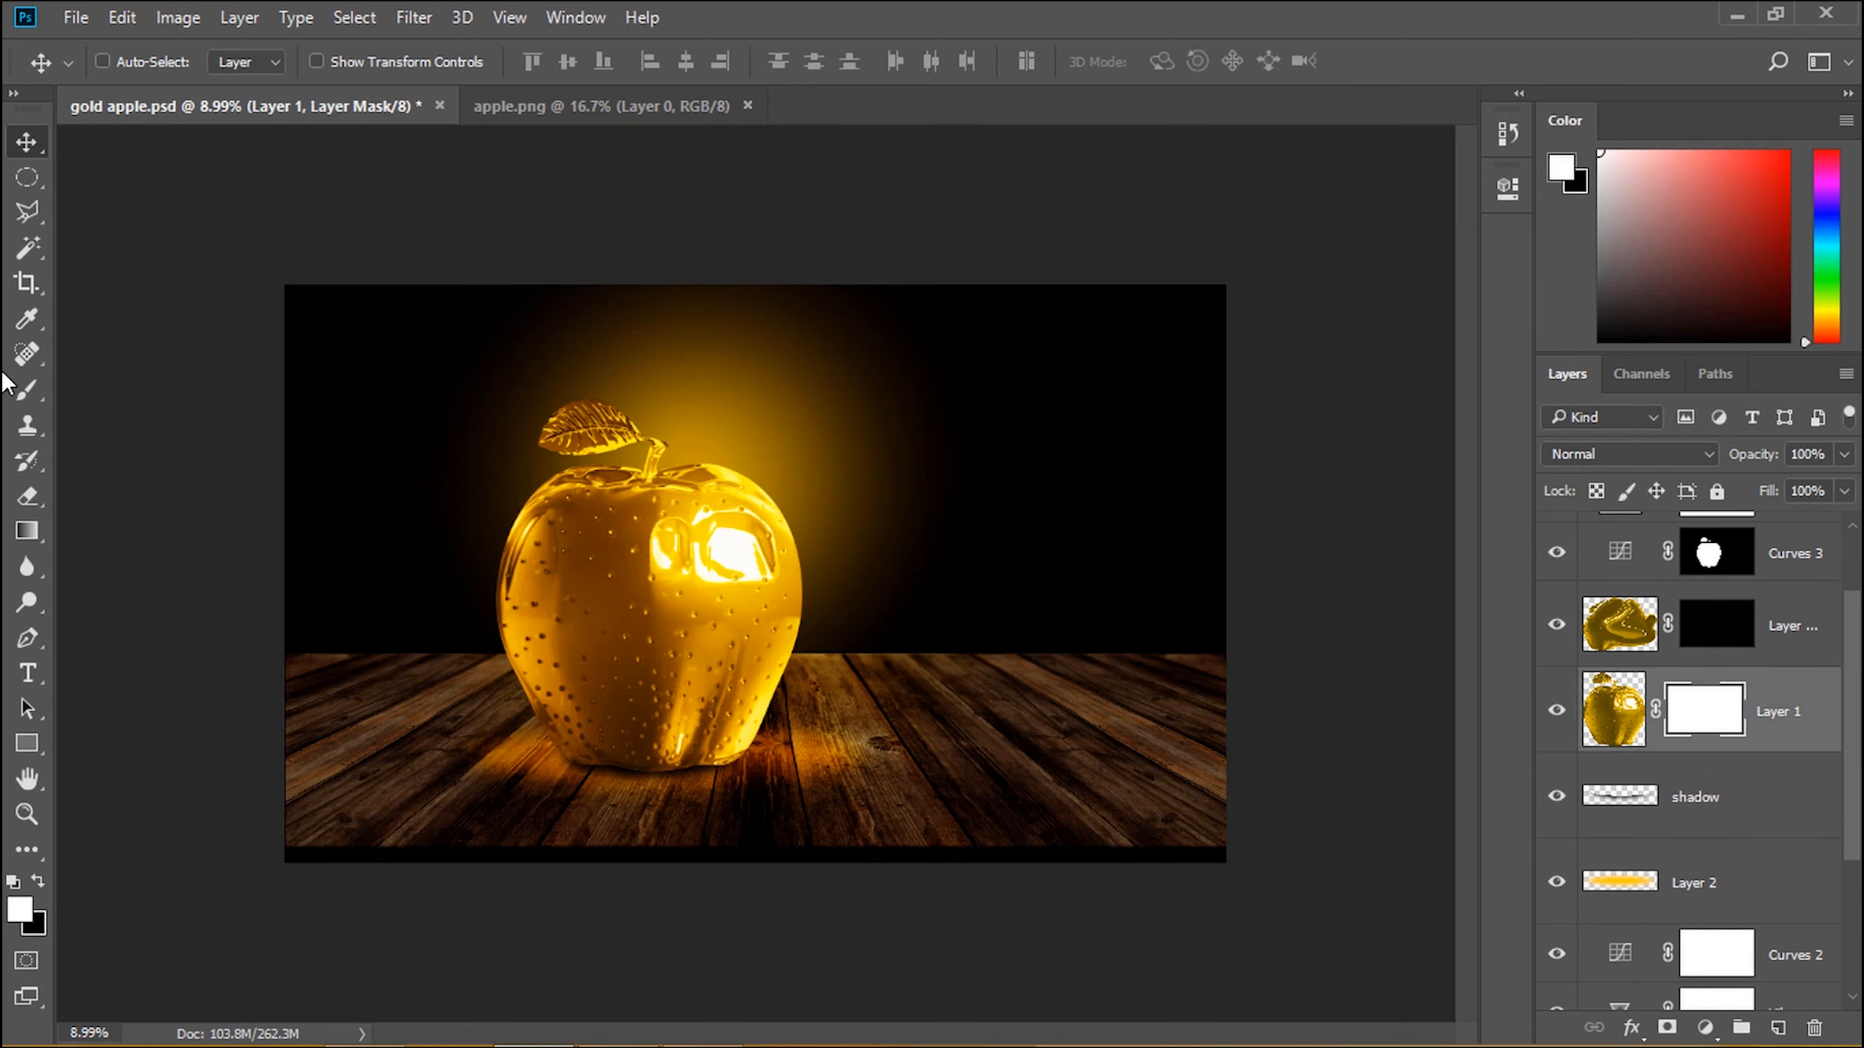
{"action": "left_click", "coordinate": [26, 394]}
{"action": "left_click", "coordinate": [128, 395]}
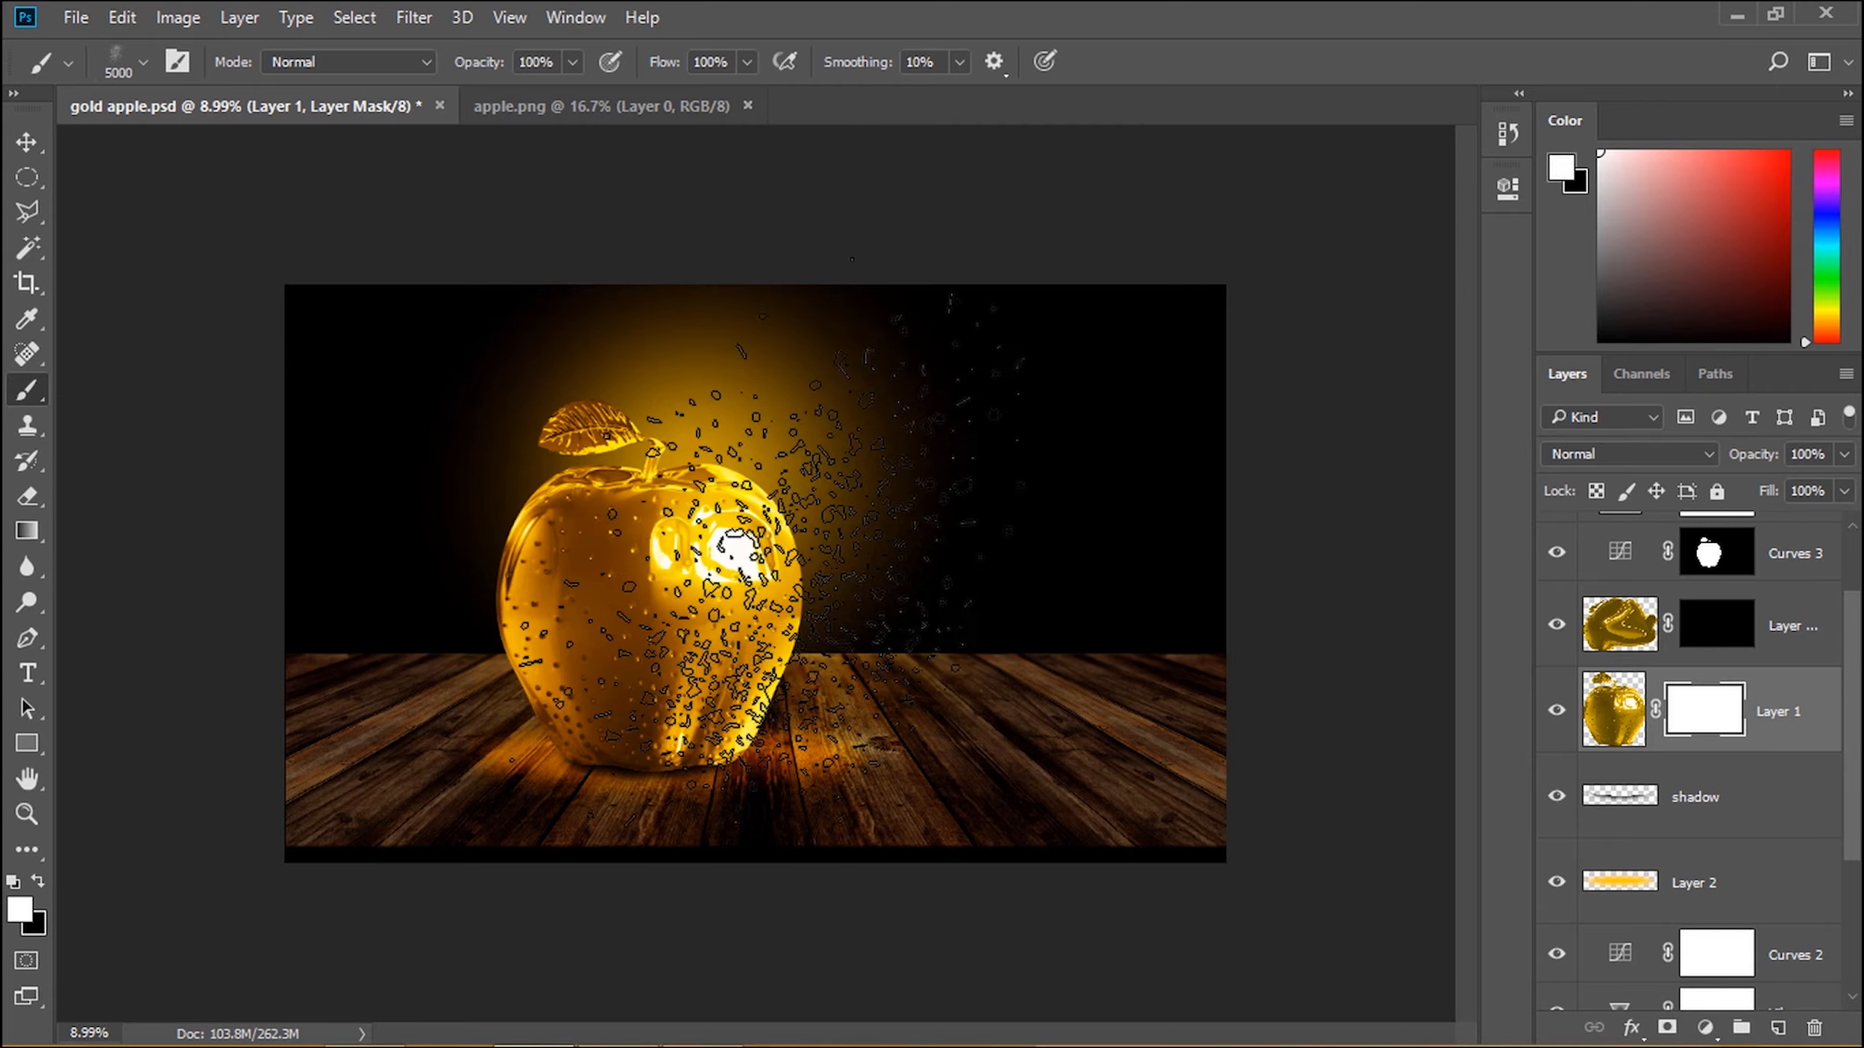
{"action": "right_click", "coordinate": [991, 507]}
{"action": "left_click_drag", "start_coordinate": [1296, 573], "coordinate": [1293, 580]}
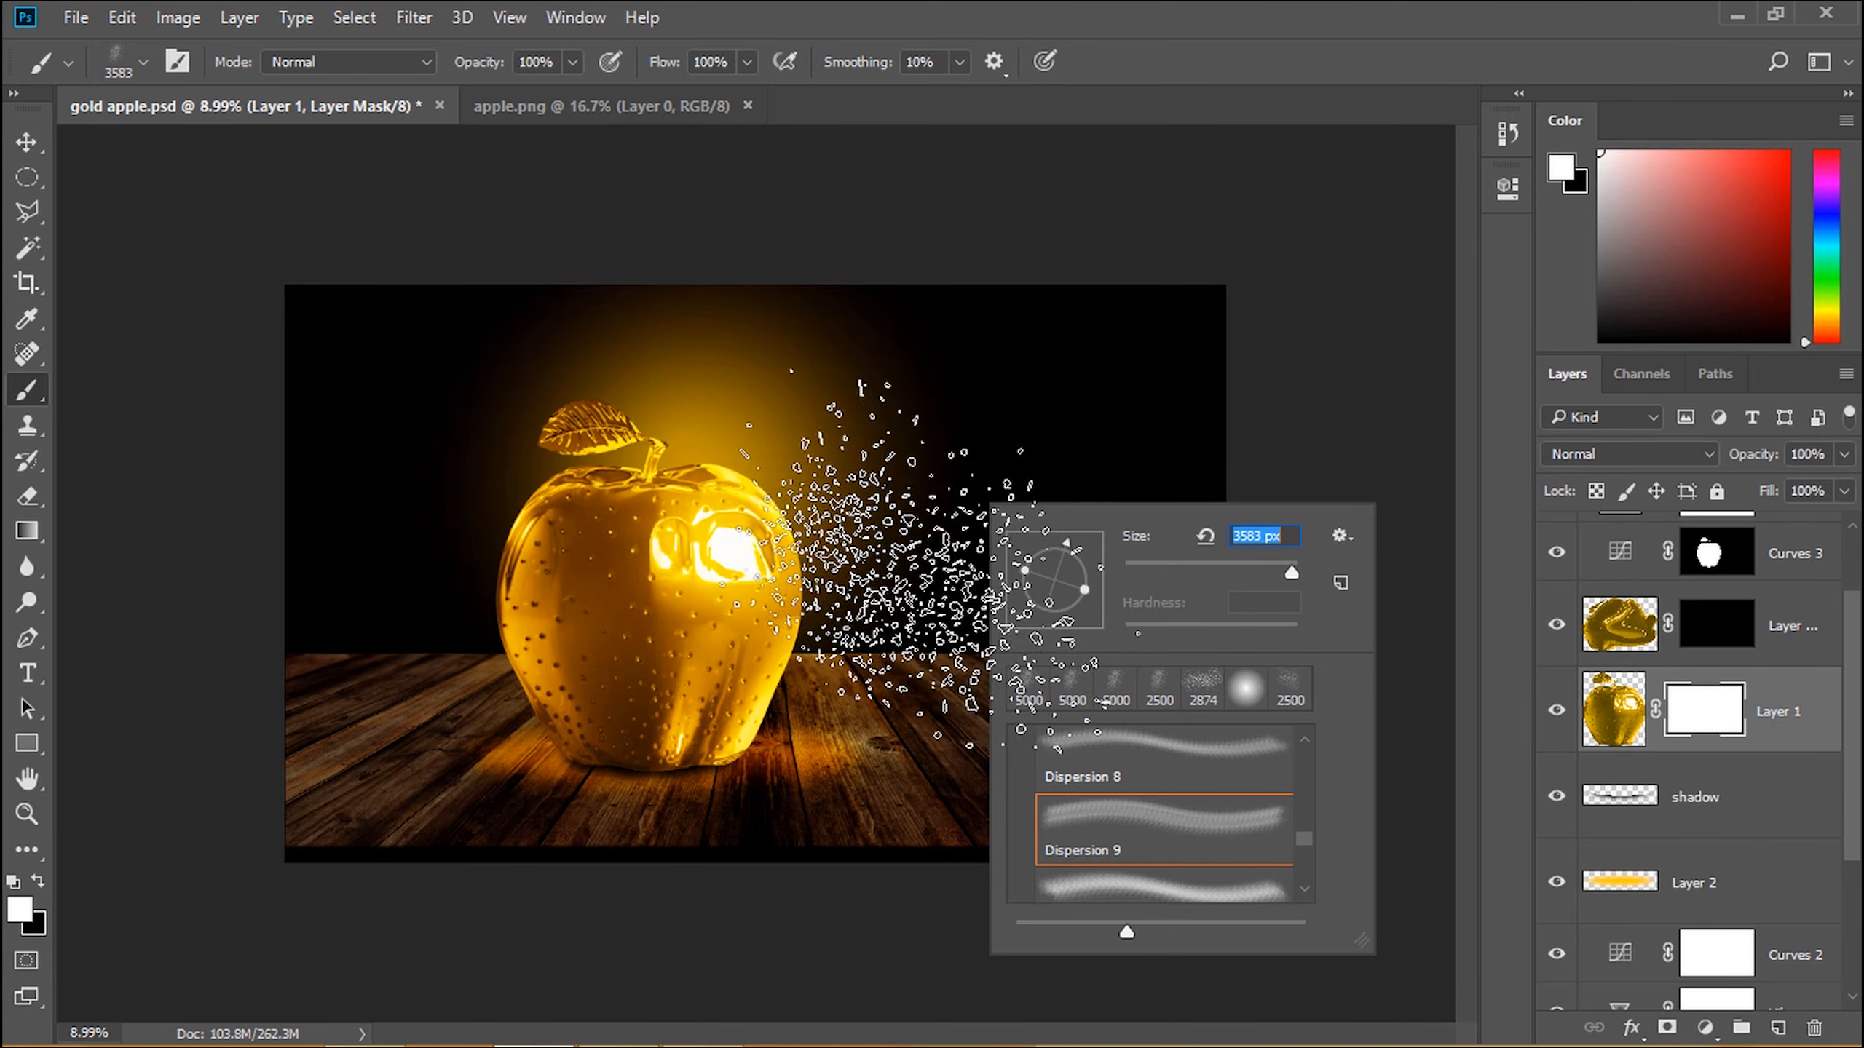
{"action": "key", "text": "Return"}
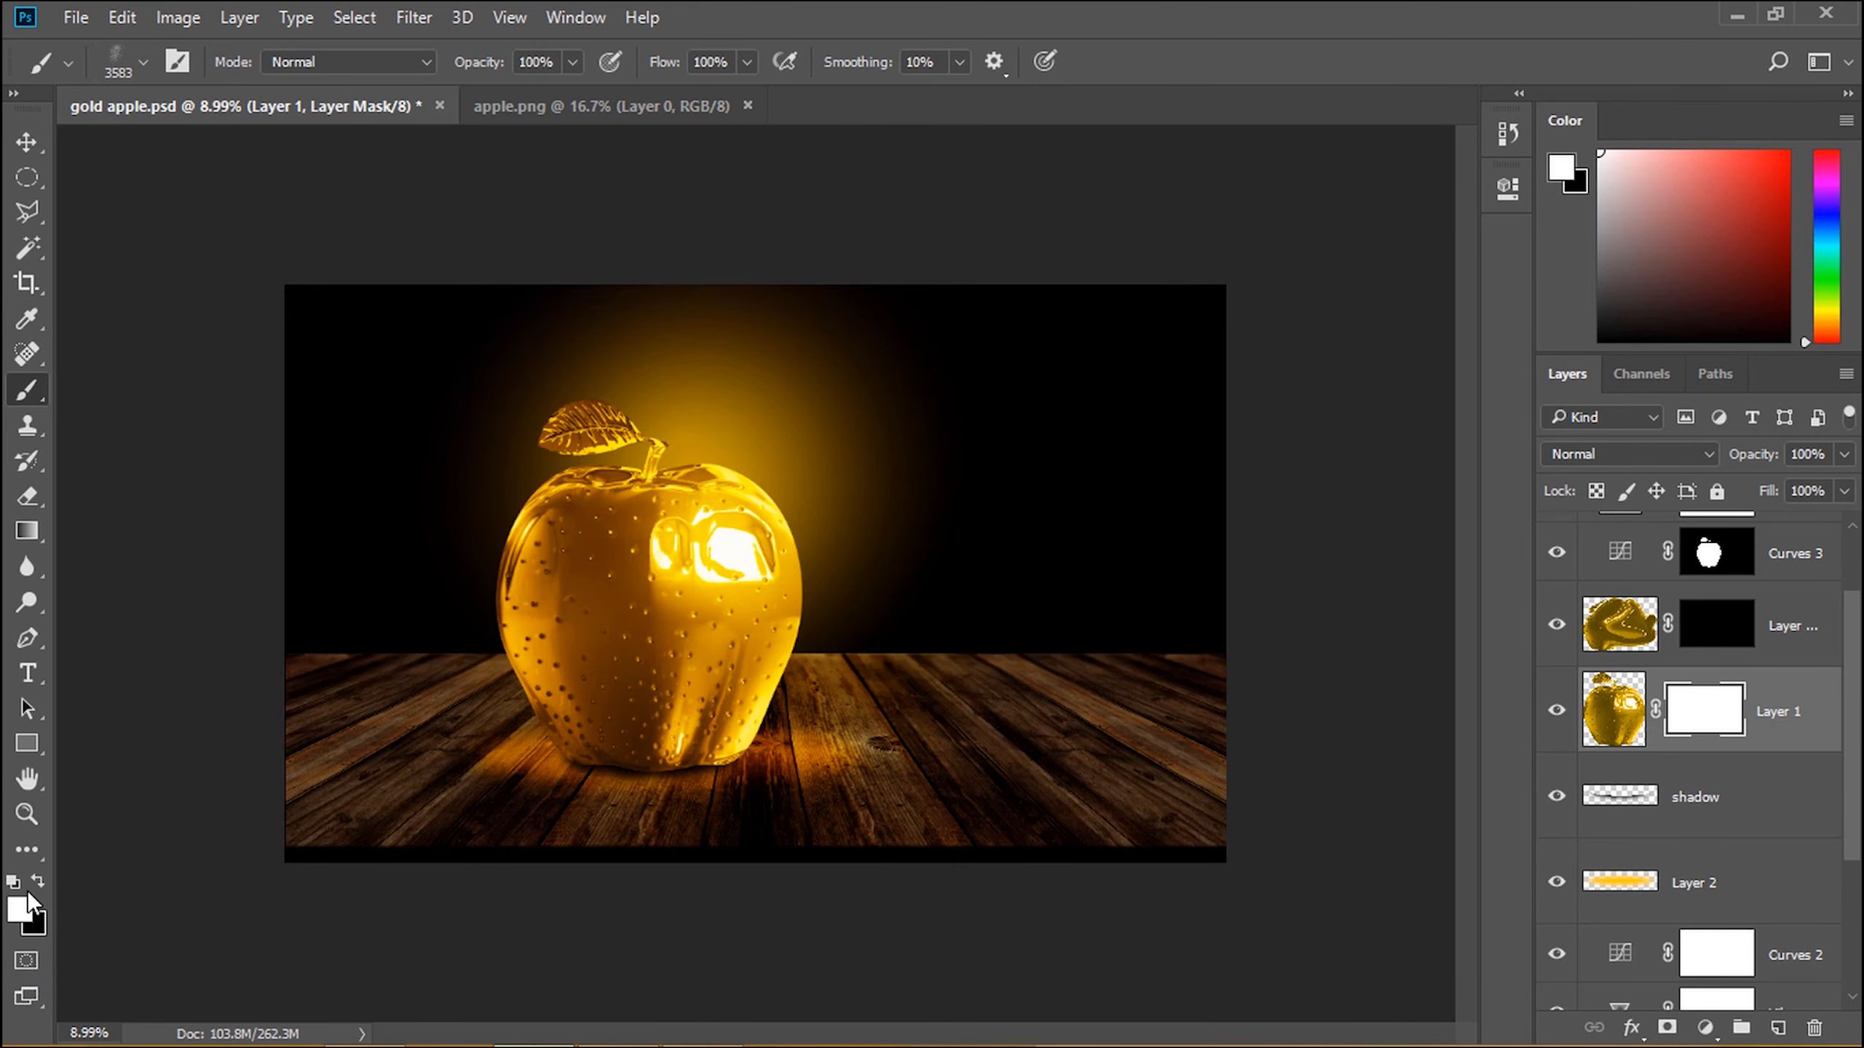
Step: Stamp black dispersion fragments on the Layer 1 mask to break up the apple's right edge, varying the brush angle
{"action": "left_click", "coordinate": [37, 880]}
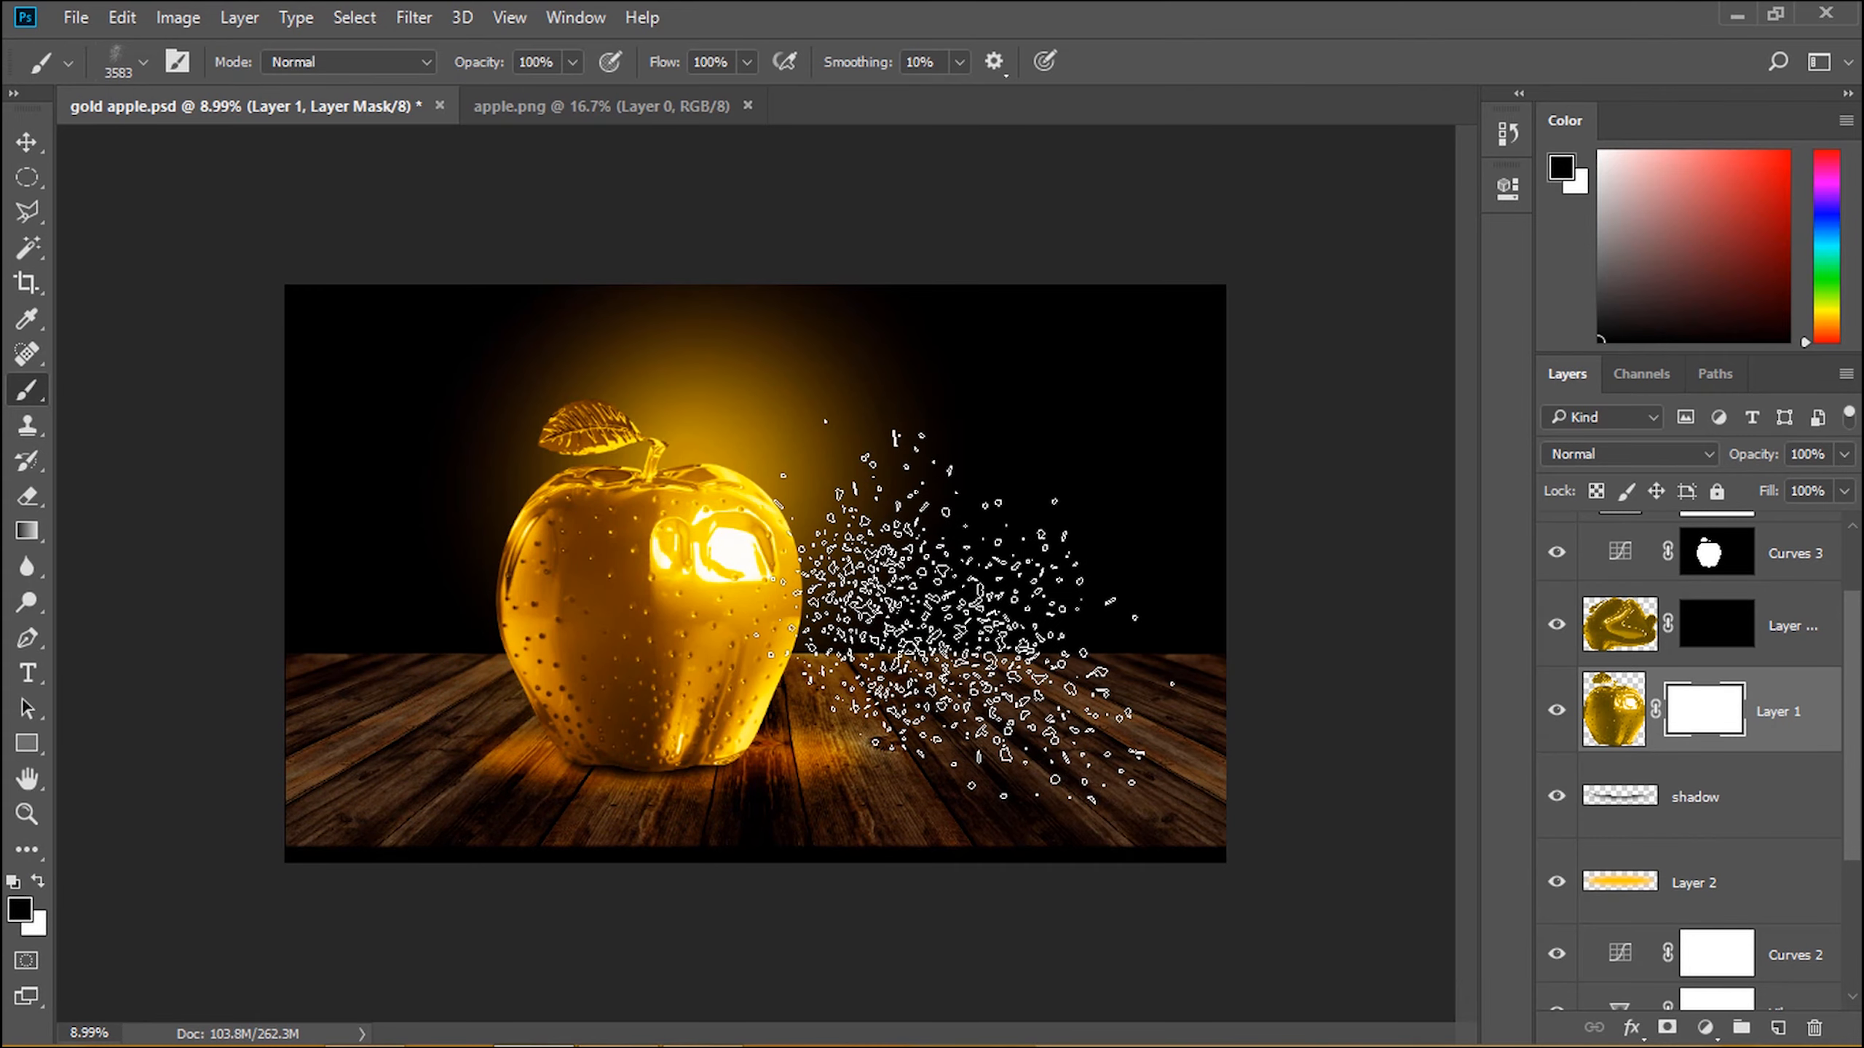
{"action": "left_click", "coordinate": [965, 611]}
{"action": "left_click", "coordinate": [969, 610]}
{"action": "left_click", "coordinate": [974, 609]}
{"action": "left_click", "coordinate": [977, 607]}
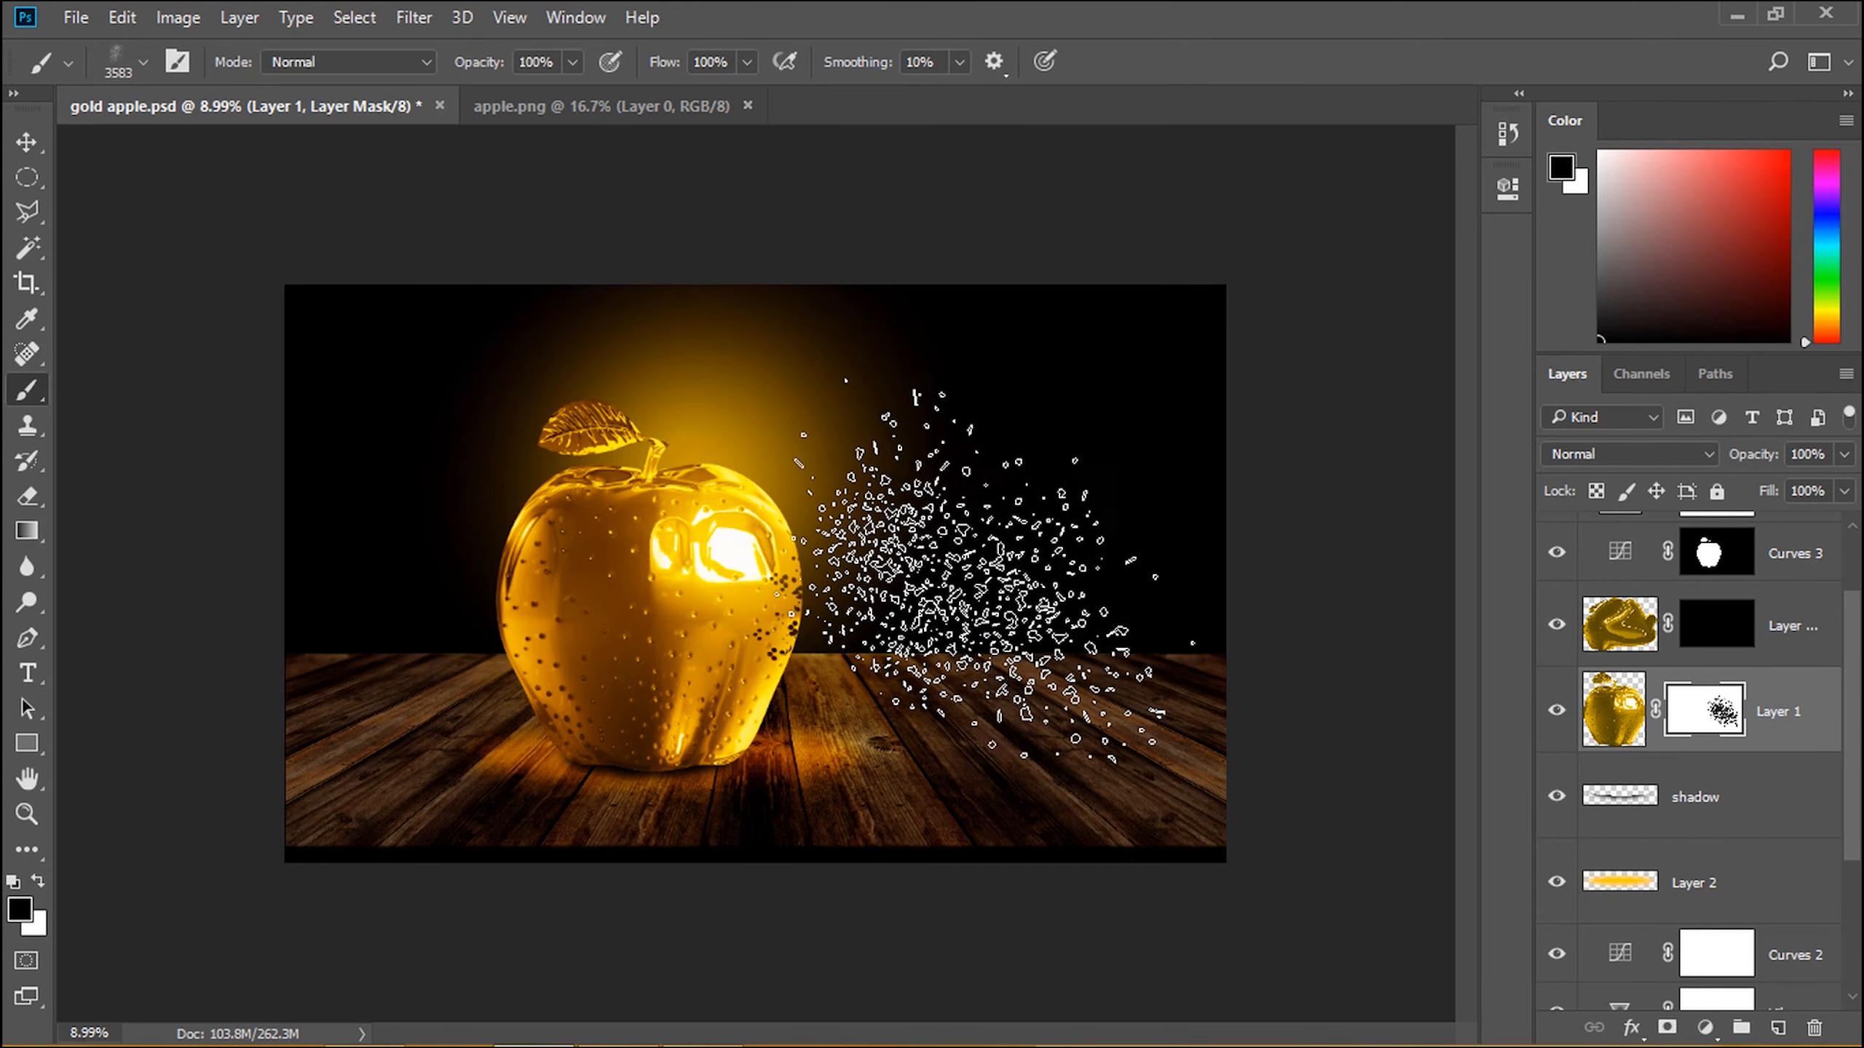
{"action": "right_click", "coordinate": [1020, 555]}
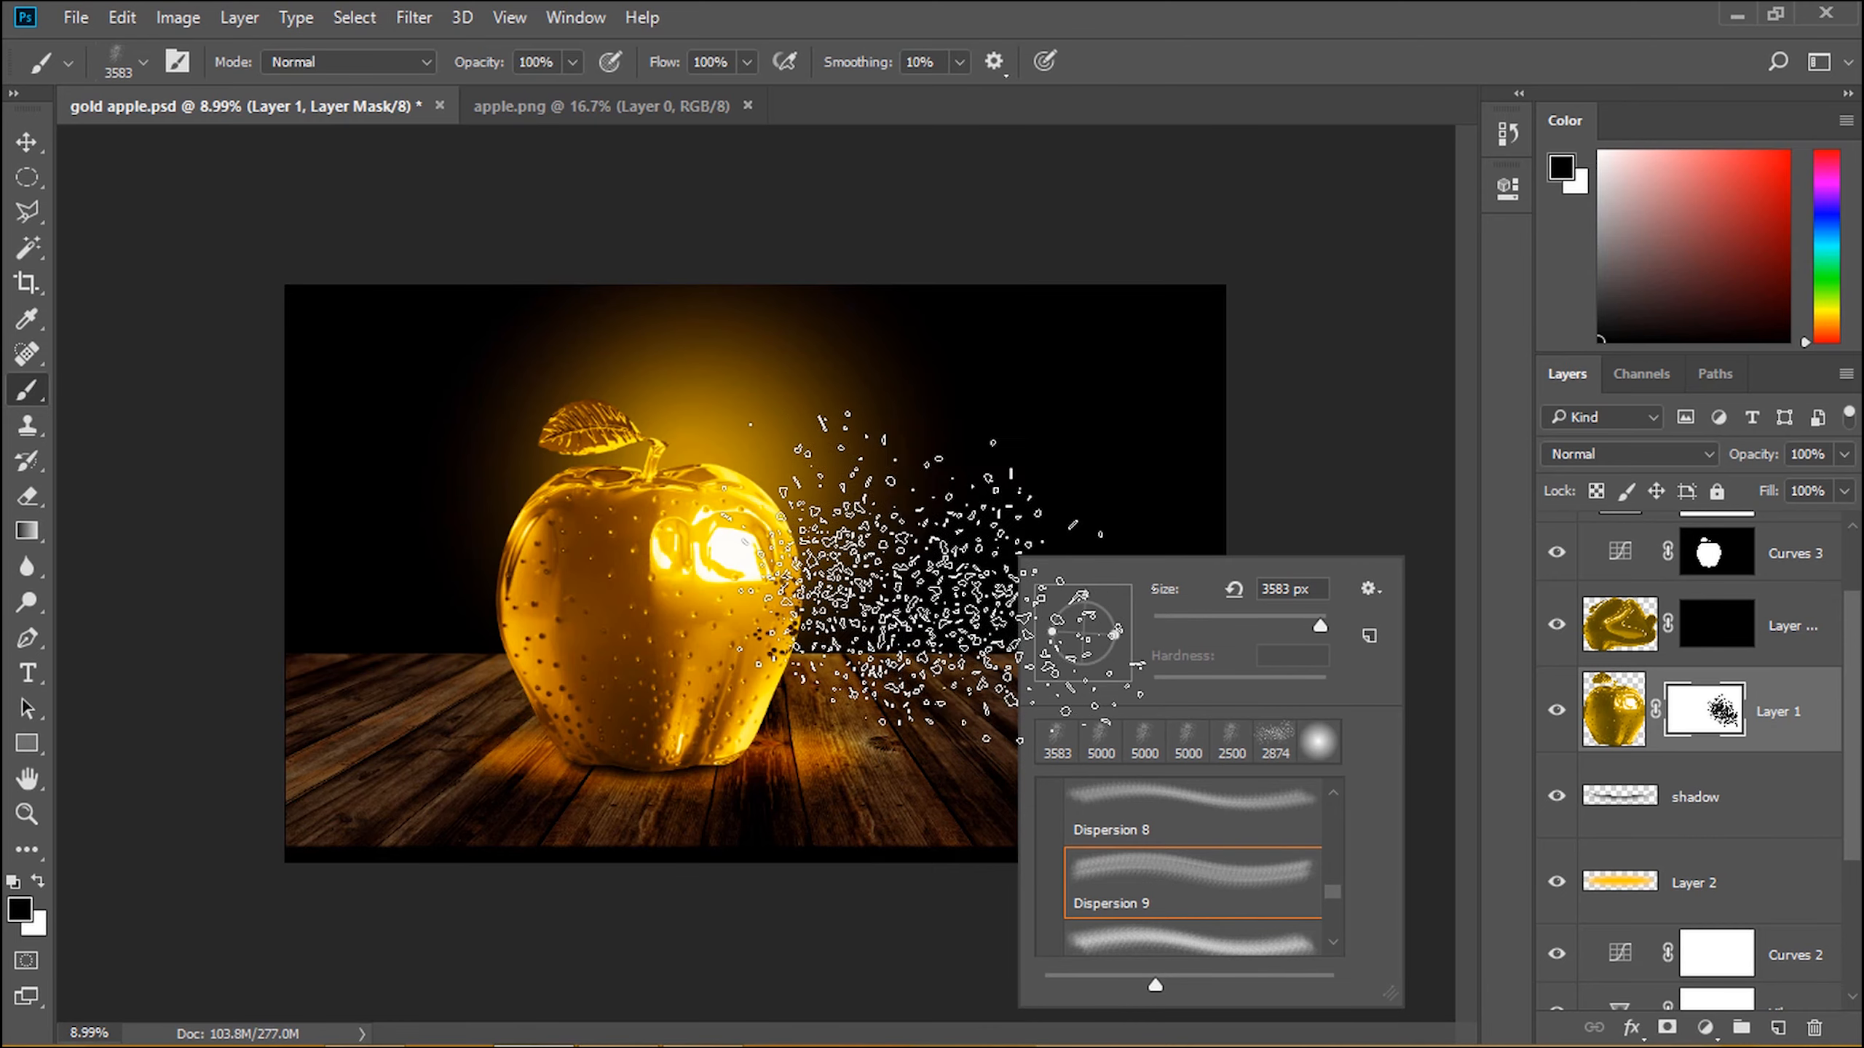
{"action": "left_click", "coordinate": [1020, 570]}
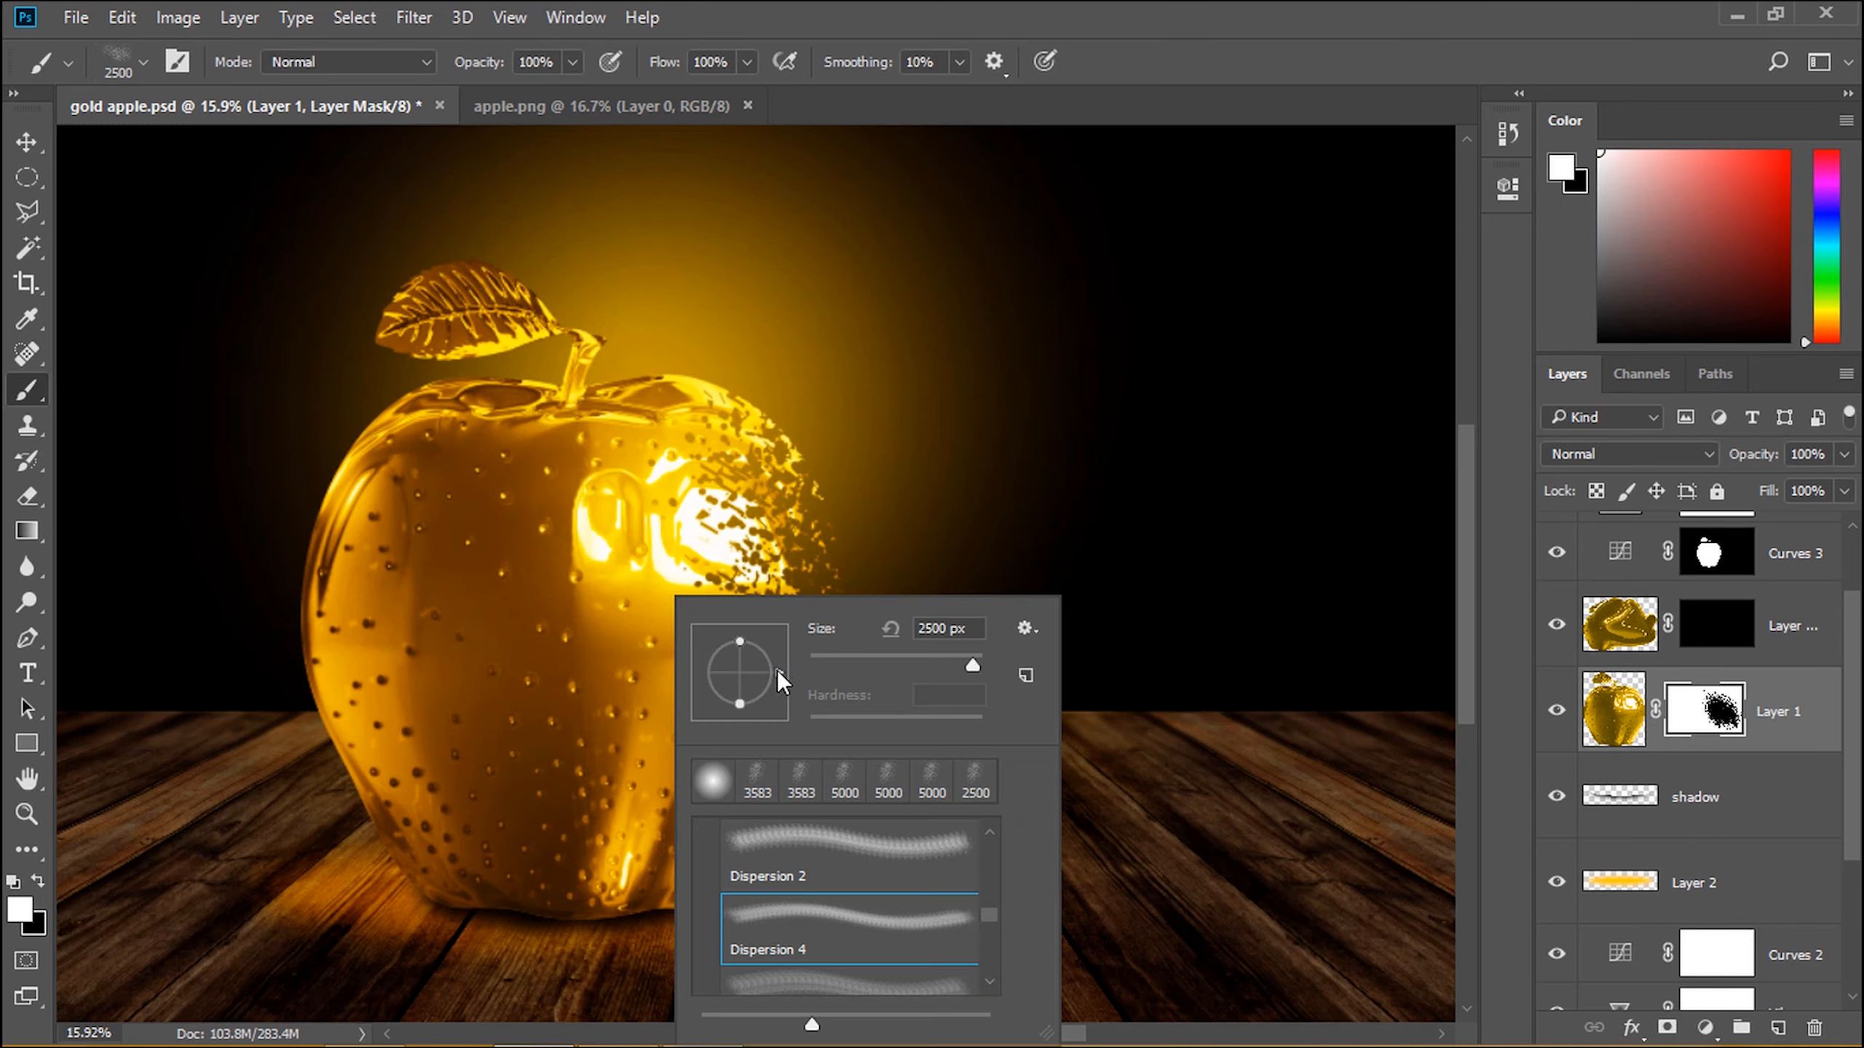
Step: Reveal flying gold fragments by stamping white on the liquified copy's mask with a rotated Dispersion 4 brush at 5000 px
{"action": "left_click_drag", "start_coordinate": [778, 676], "coordinate": [774, 652]}
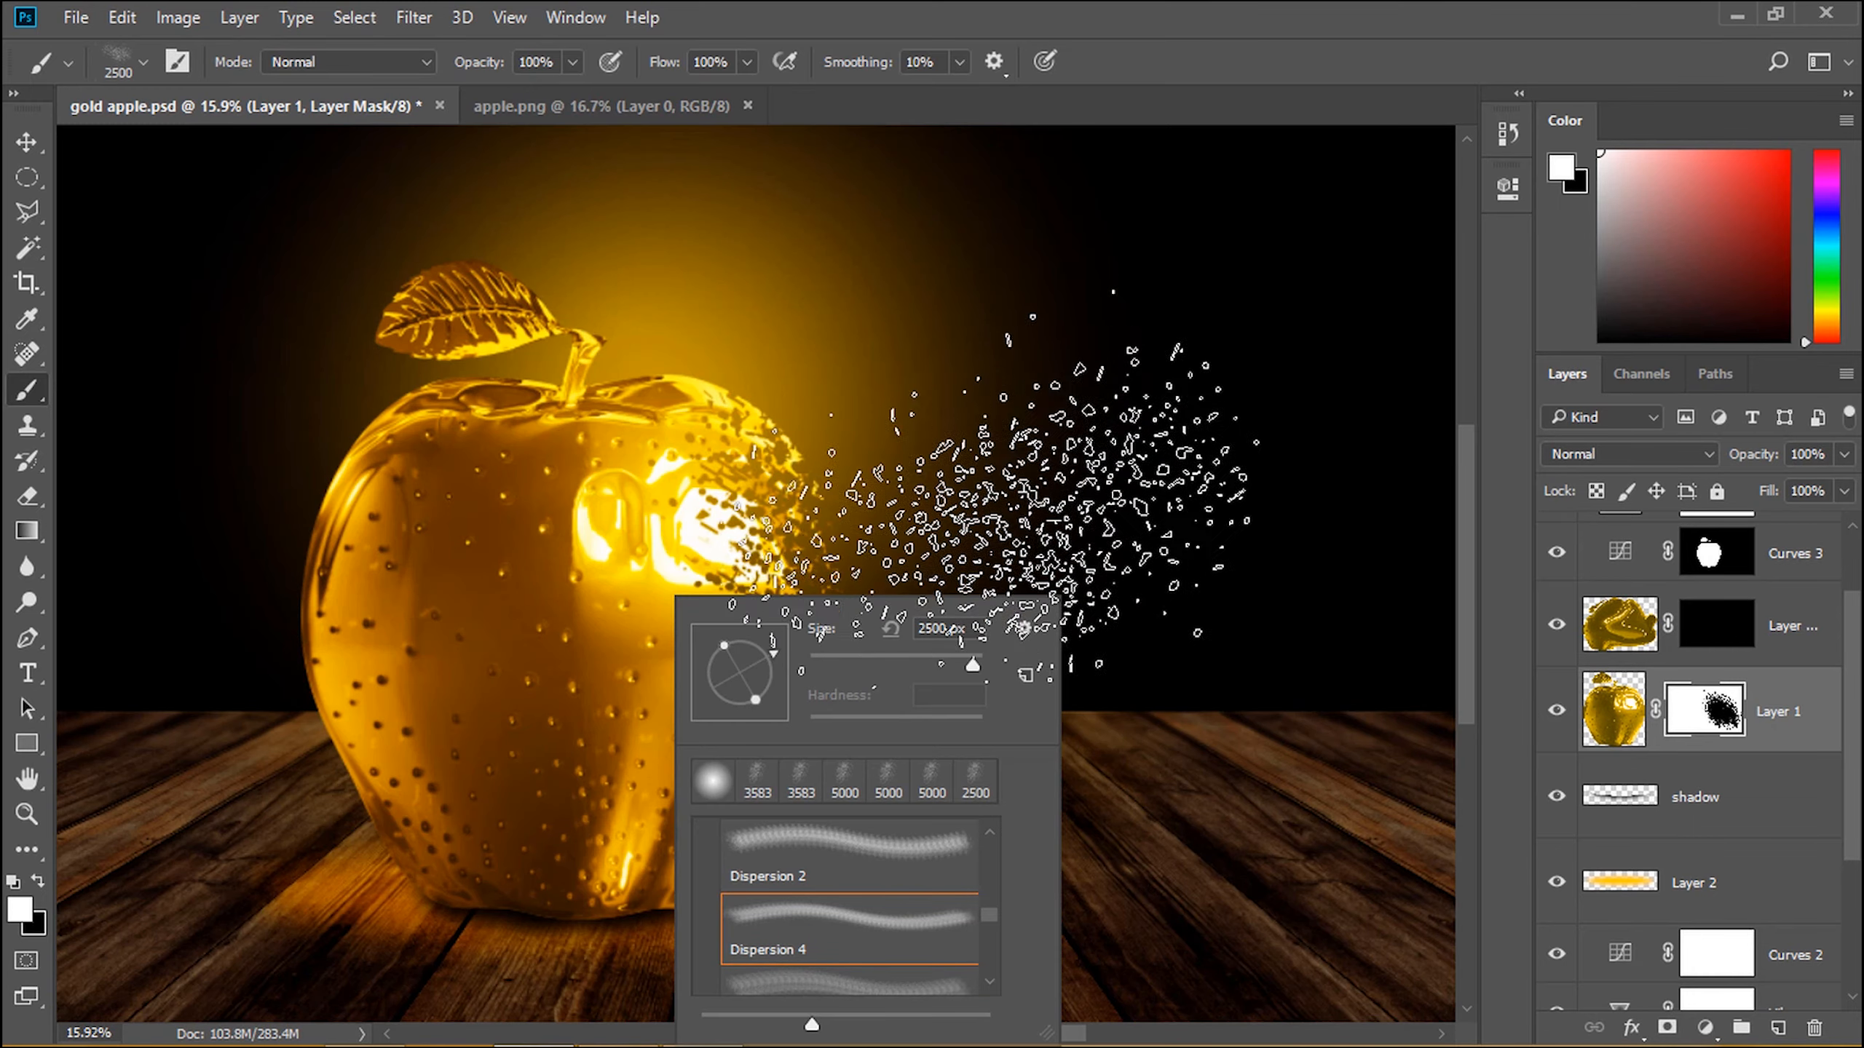
{"action": "left_click_drag", "start_coordinate": [981, 676], "coordinate": [983, 665]}
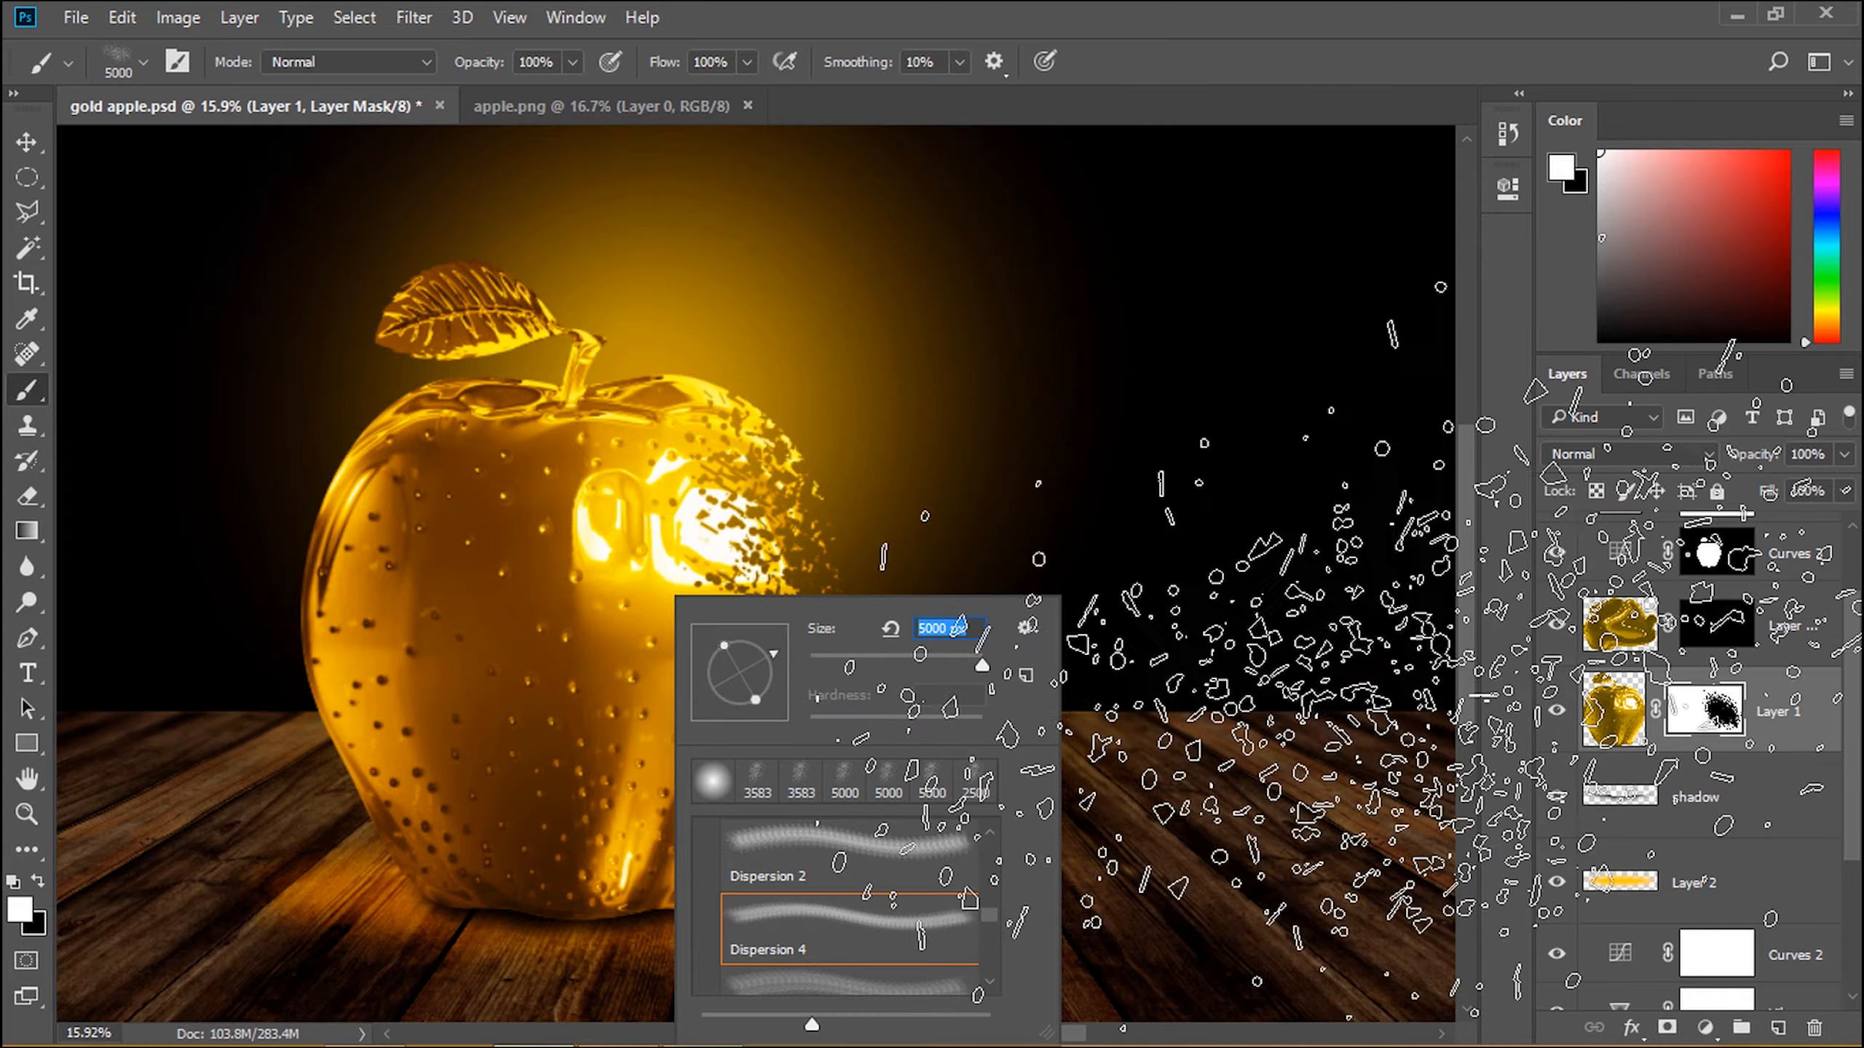
{"action": "left_click", "coordinate": [1716, 624]}
{"action": "scroll", "coordinate": [742, 584], "scroll_direction": "down", "scroll_amount": 2}
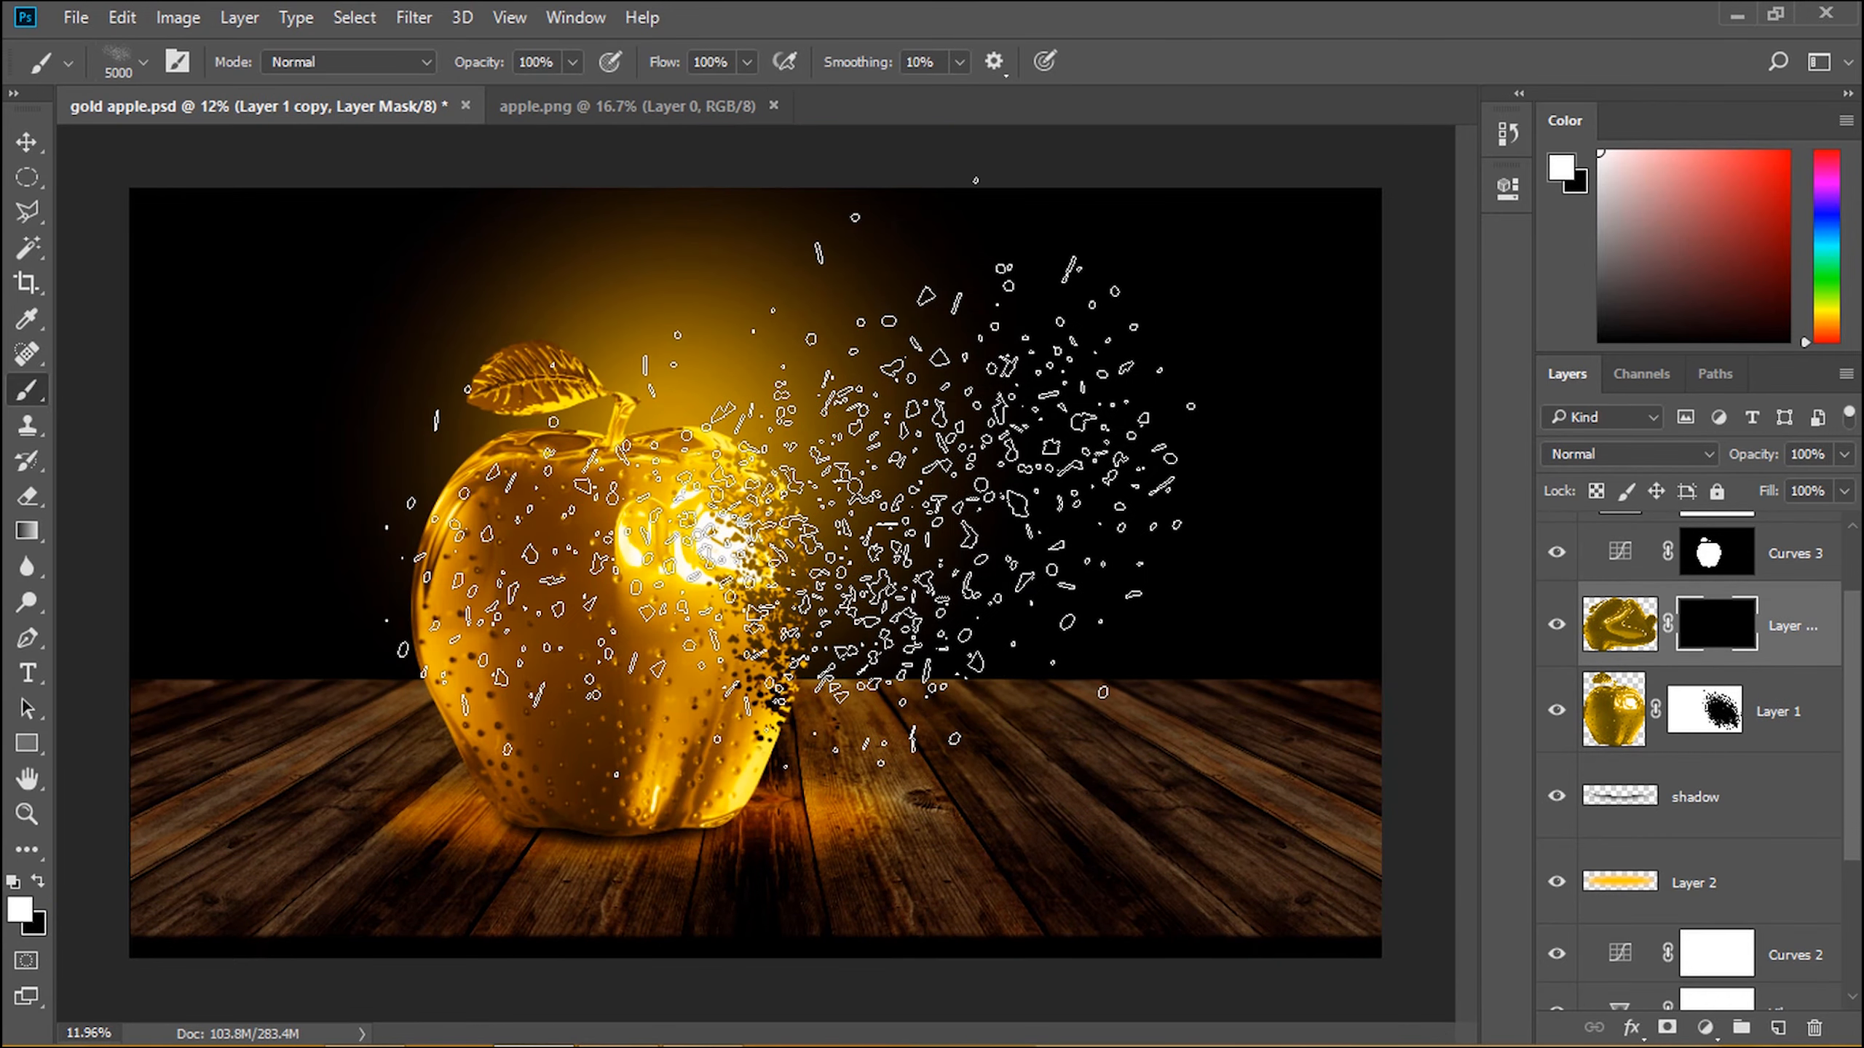
{"action": "left_click", "coordinate": [789, 473]}
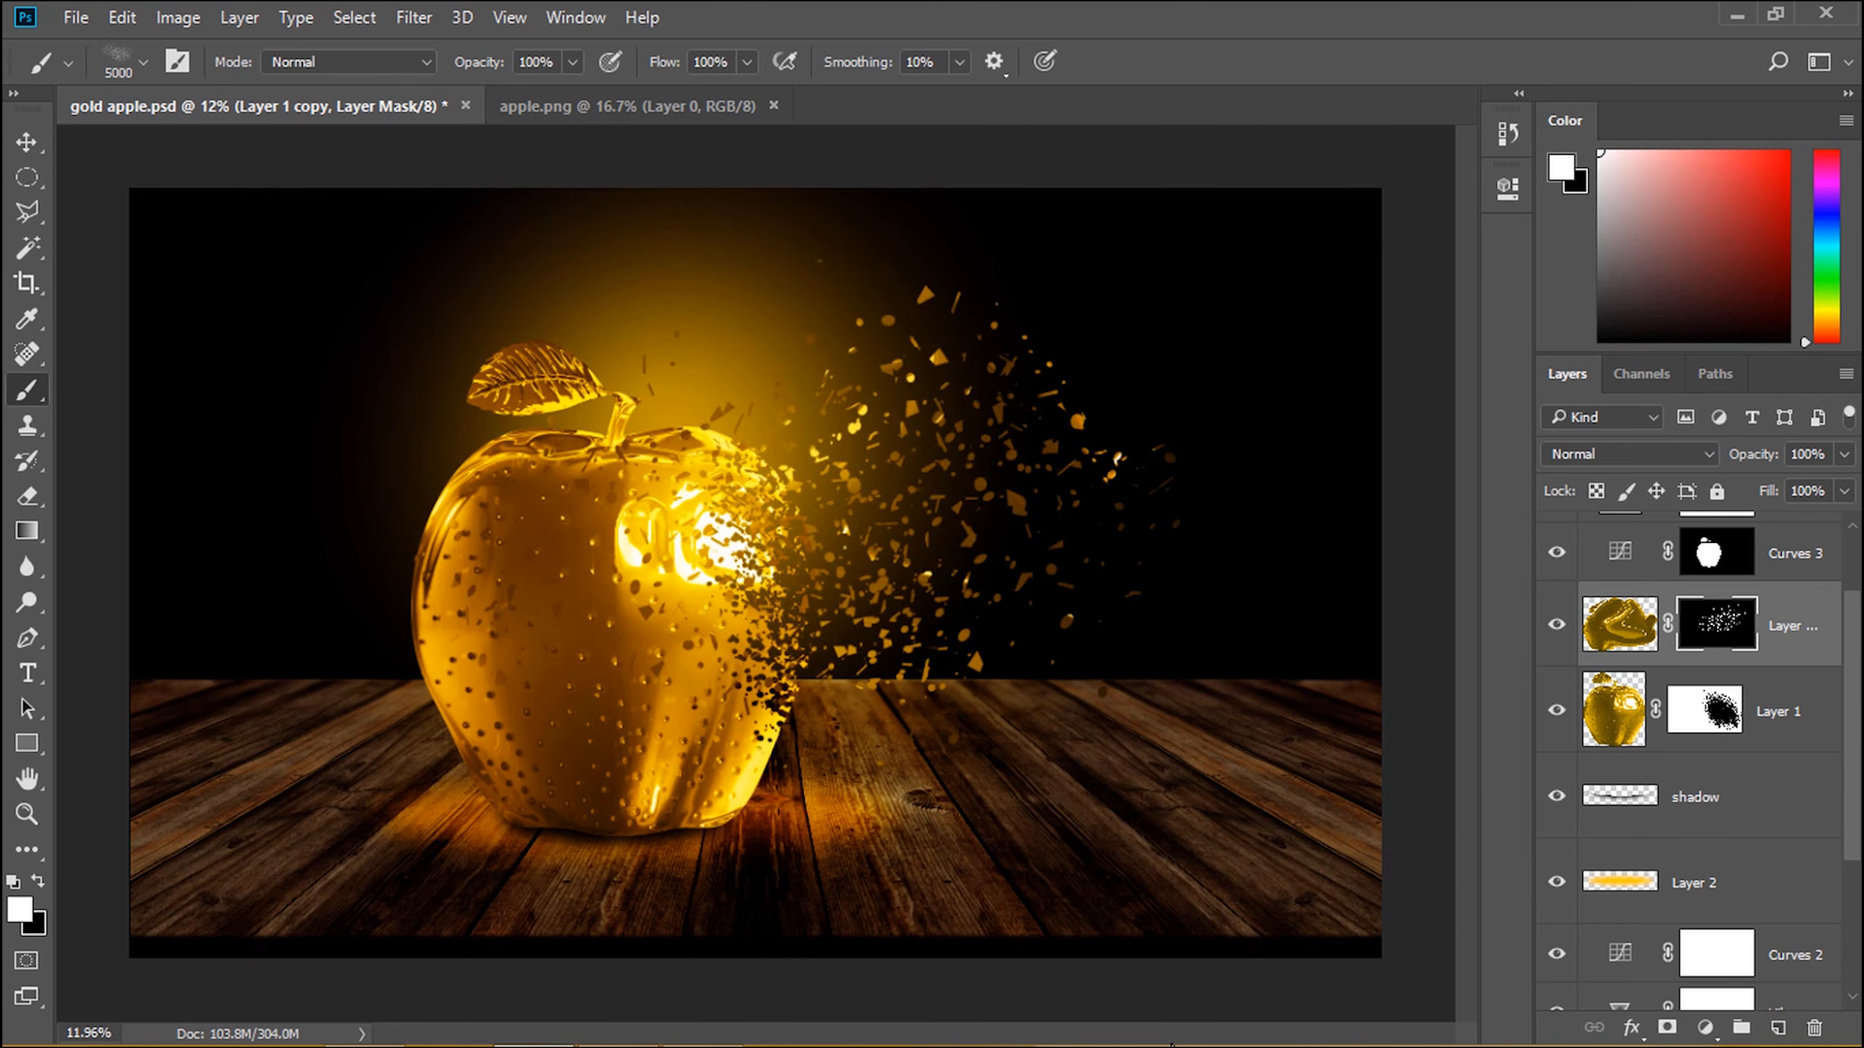
Step: Load the liquified copy's mask as a selection and copy the selected gold fragments to a new layer
{"action": "left_click", "coordinate": [27, 142]}
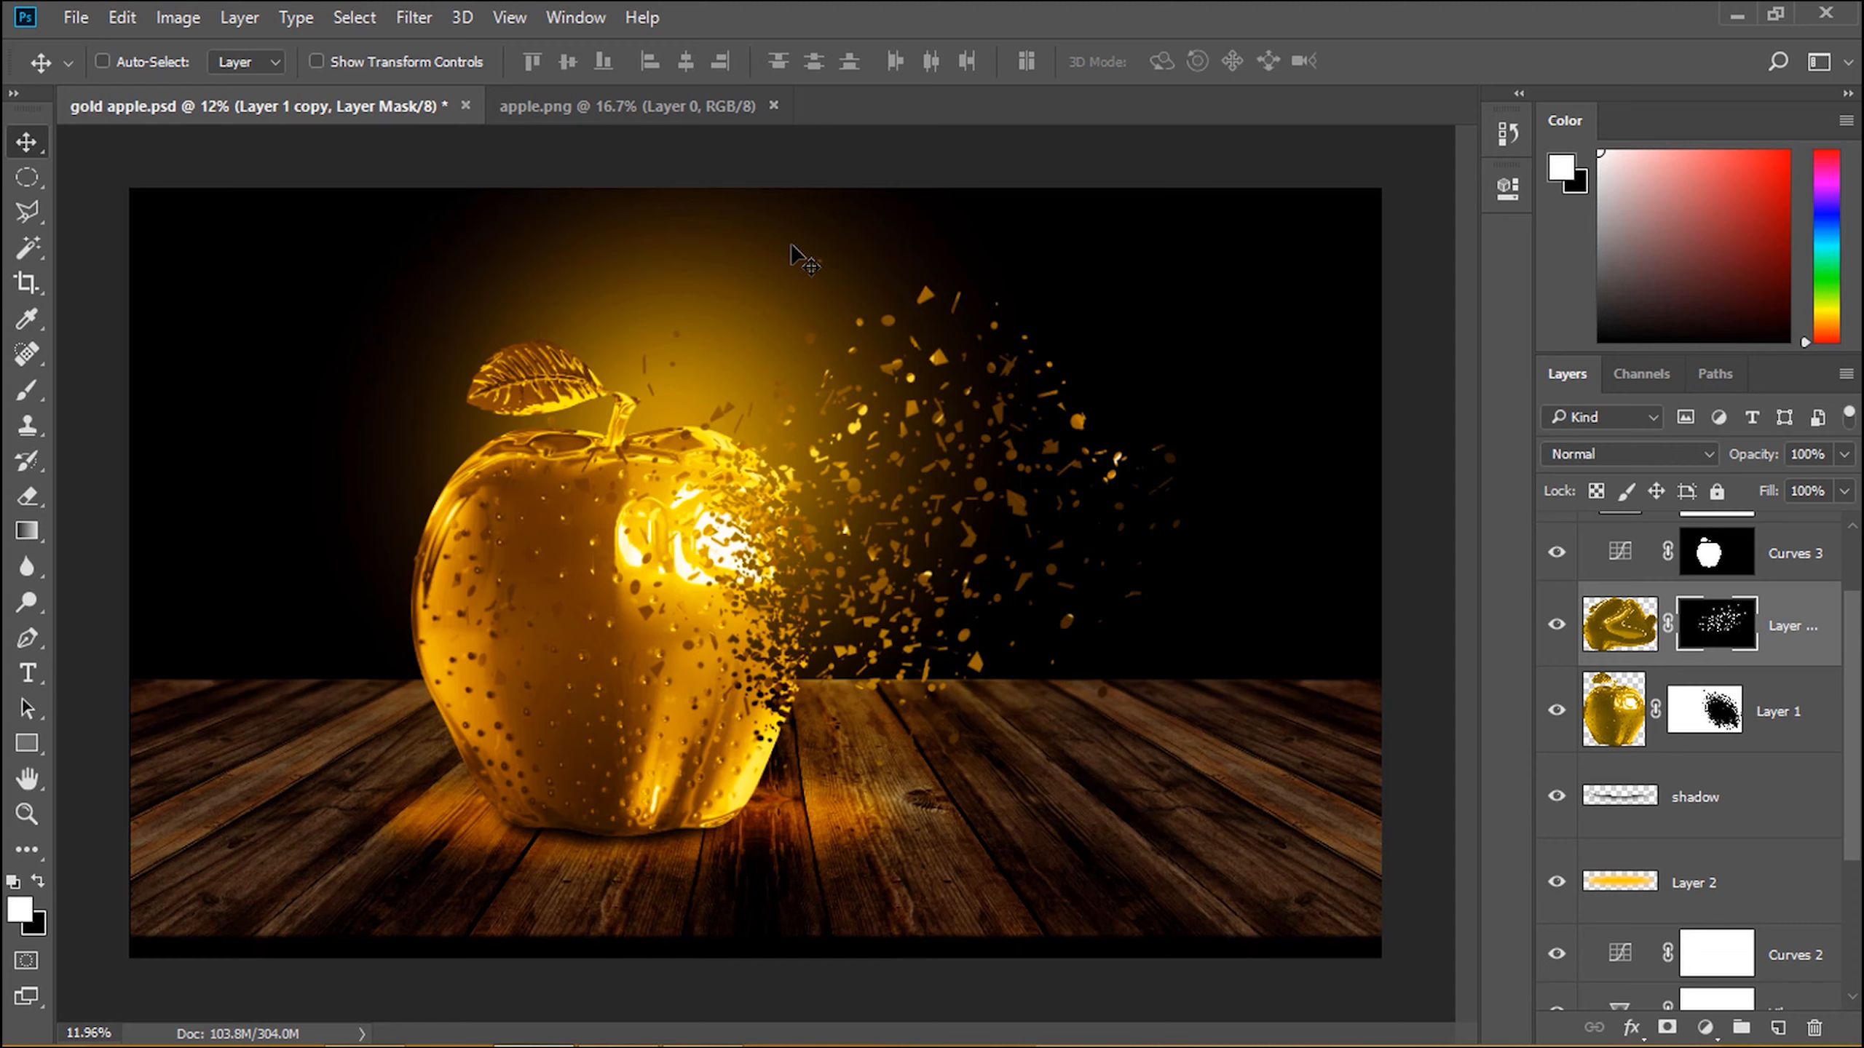
{"action": "left_click", "coordinate": [1722, 639], "text": "ctrl"}
{"action": "scroll", "coordinate": [1782, 661], "scroll_direction": "up", "scroll_amount": 2}
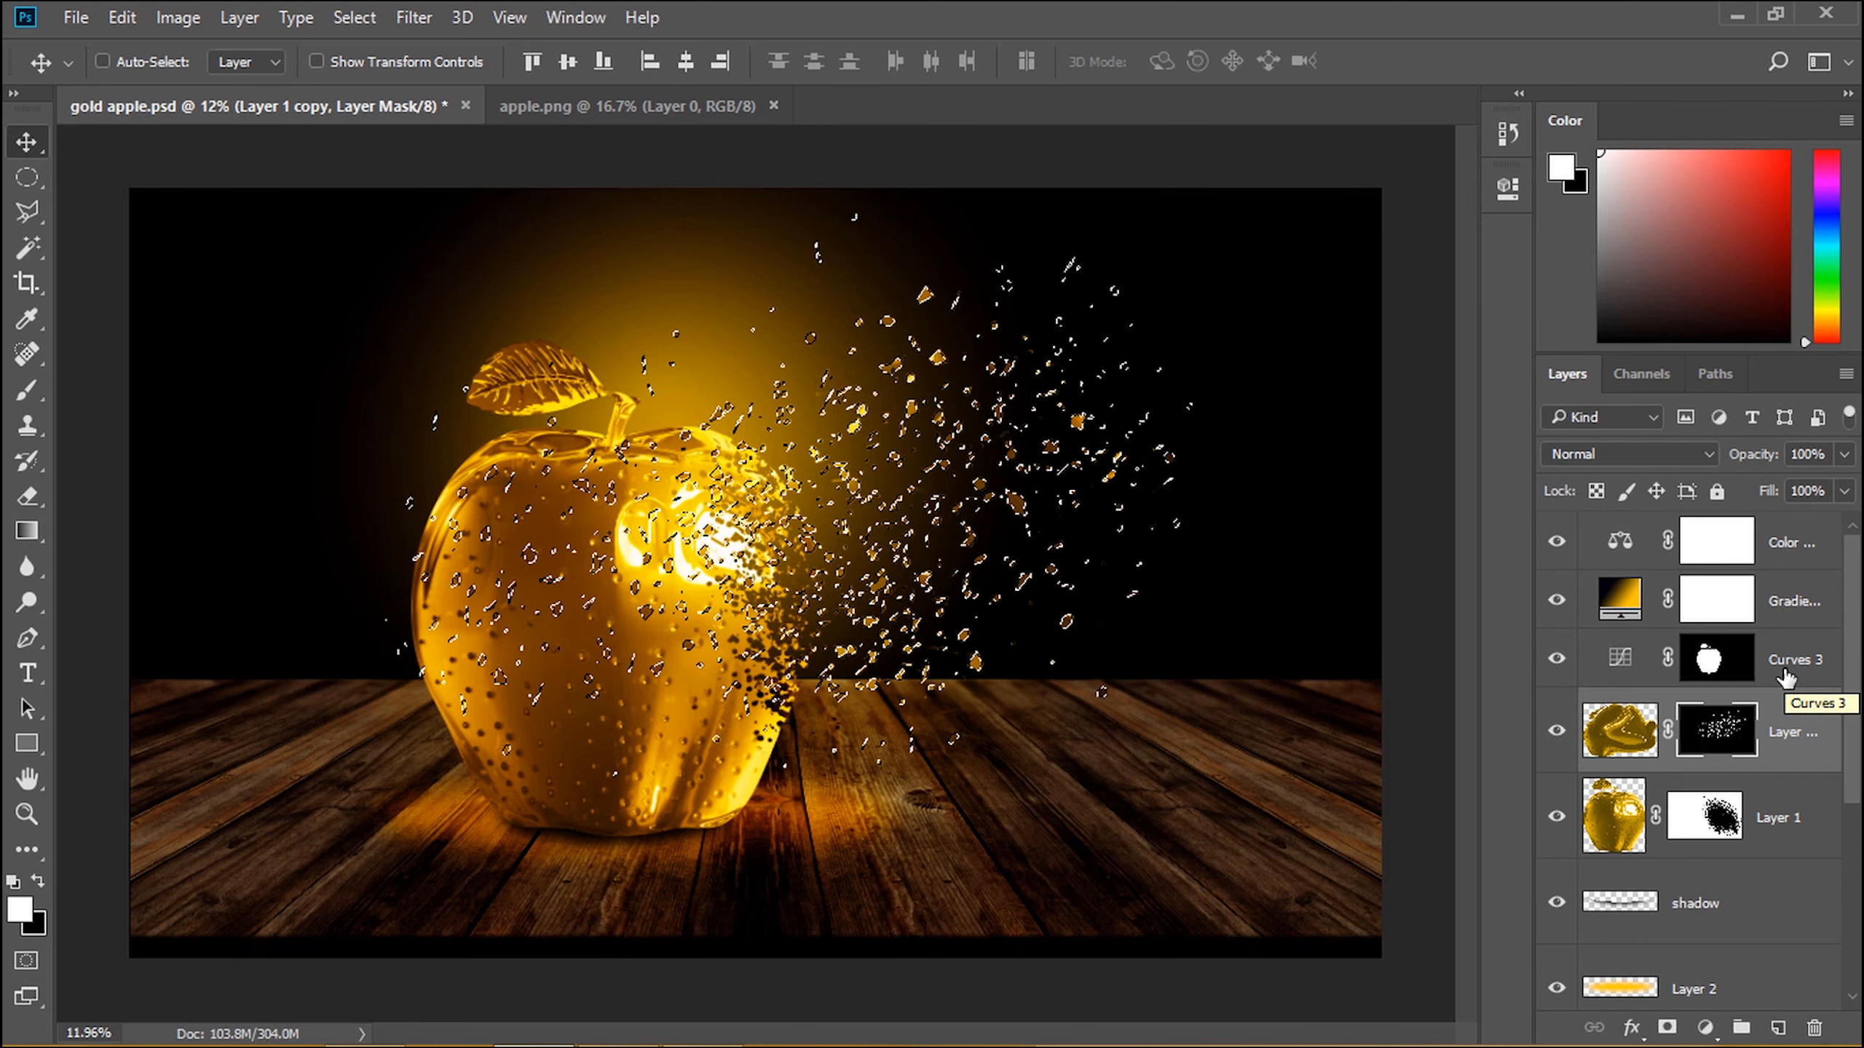
{"action": "left_click", "coordinate": [1619, 729]}
{"action": "left_click", "coordinate": [236, 16]}
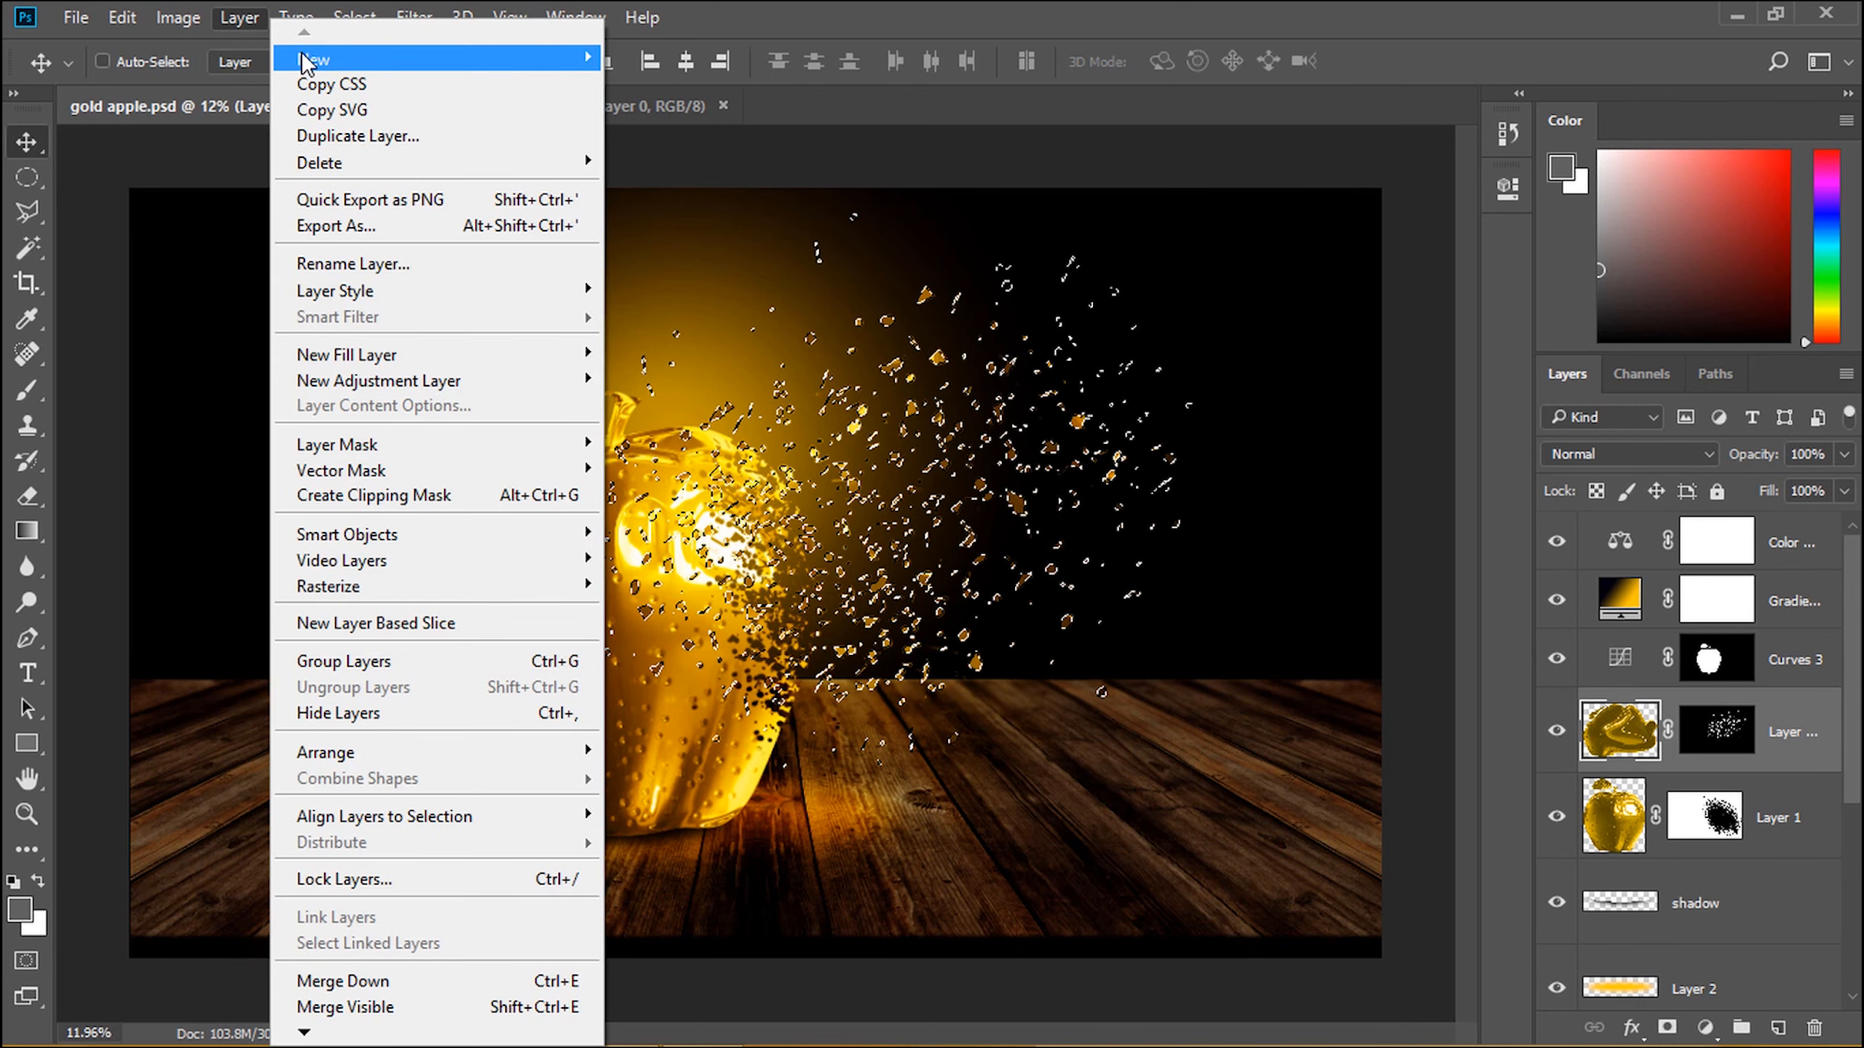
{"action": "mouse_move", "coordinate": [302, 59]}
{"action": "left_click", "coordinate": [653, 257]}
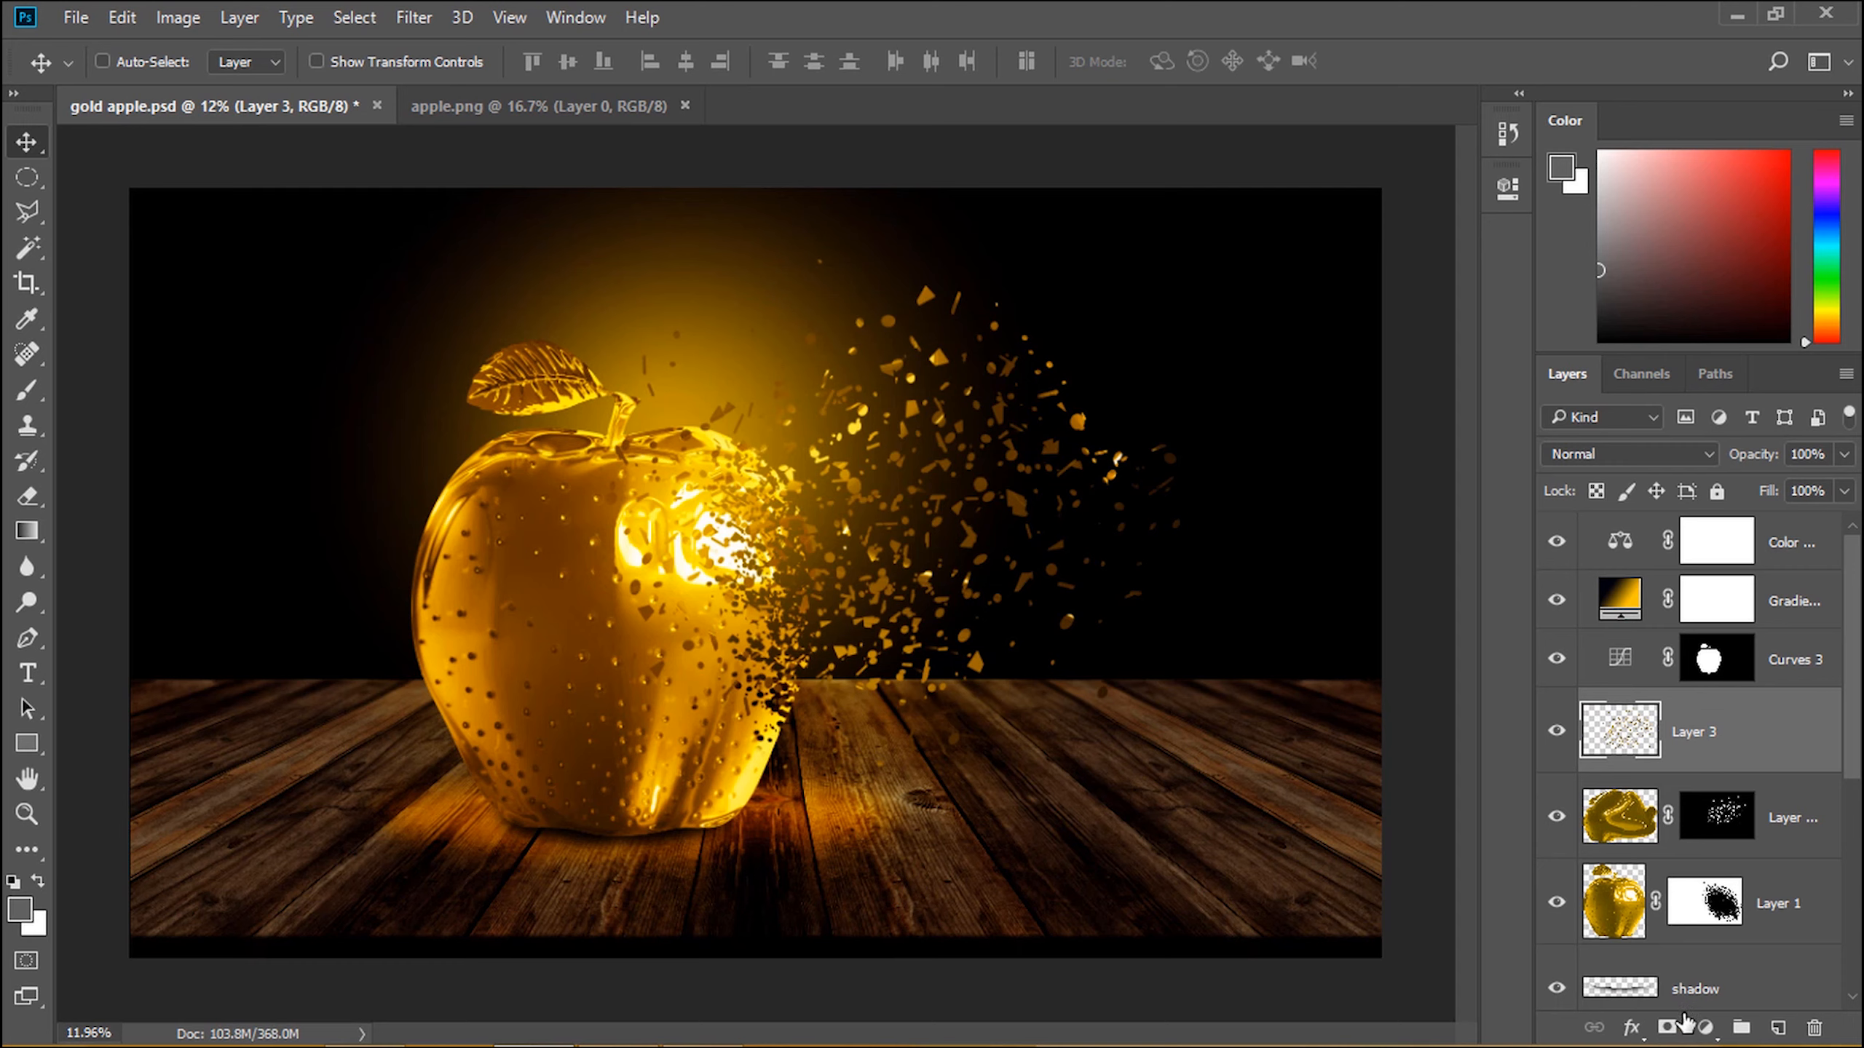
Step: Add a Curves adjustment clipped to the fragments layer and raise the RGB curve strongly to brighten the gold pieces
{"action": "left_click", "coordinate": [1704, 1026]}
{"action": "left_click", "coordinate": [1768, 587]}
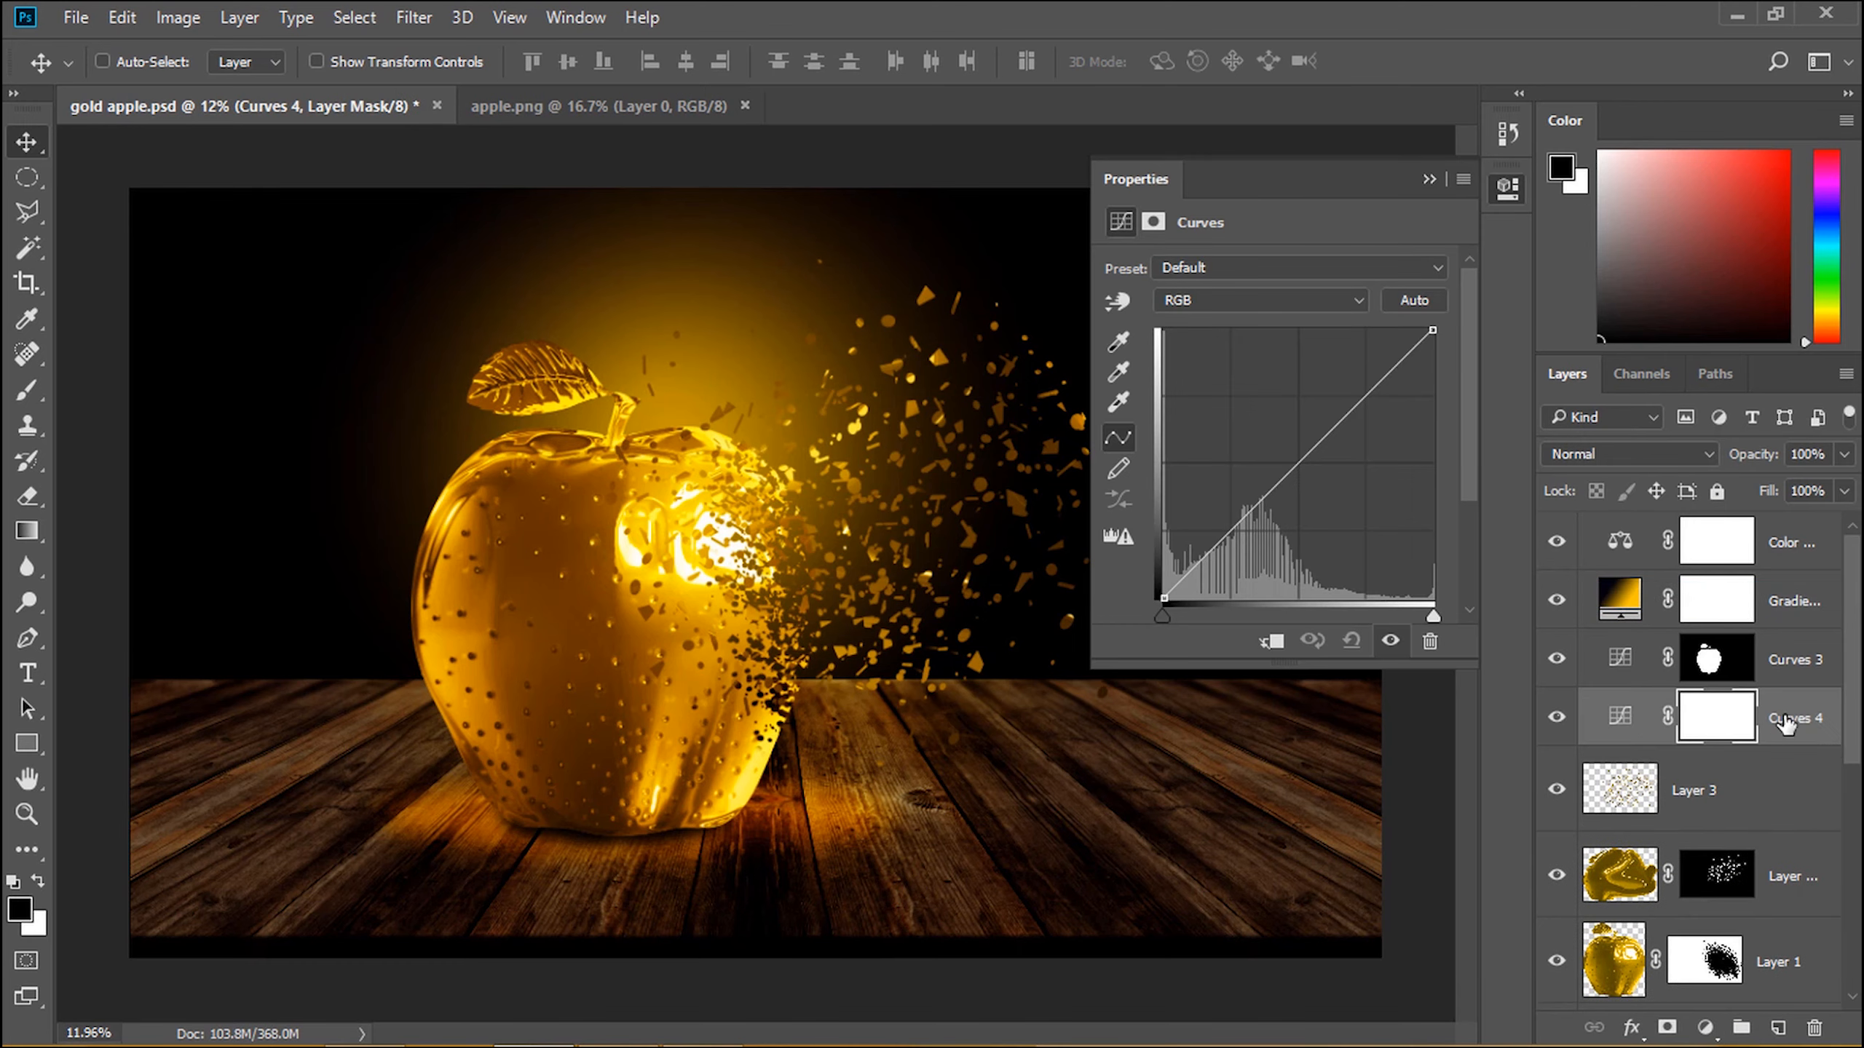
{"action": "right_click", "coordinate": [1784, 723]}
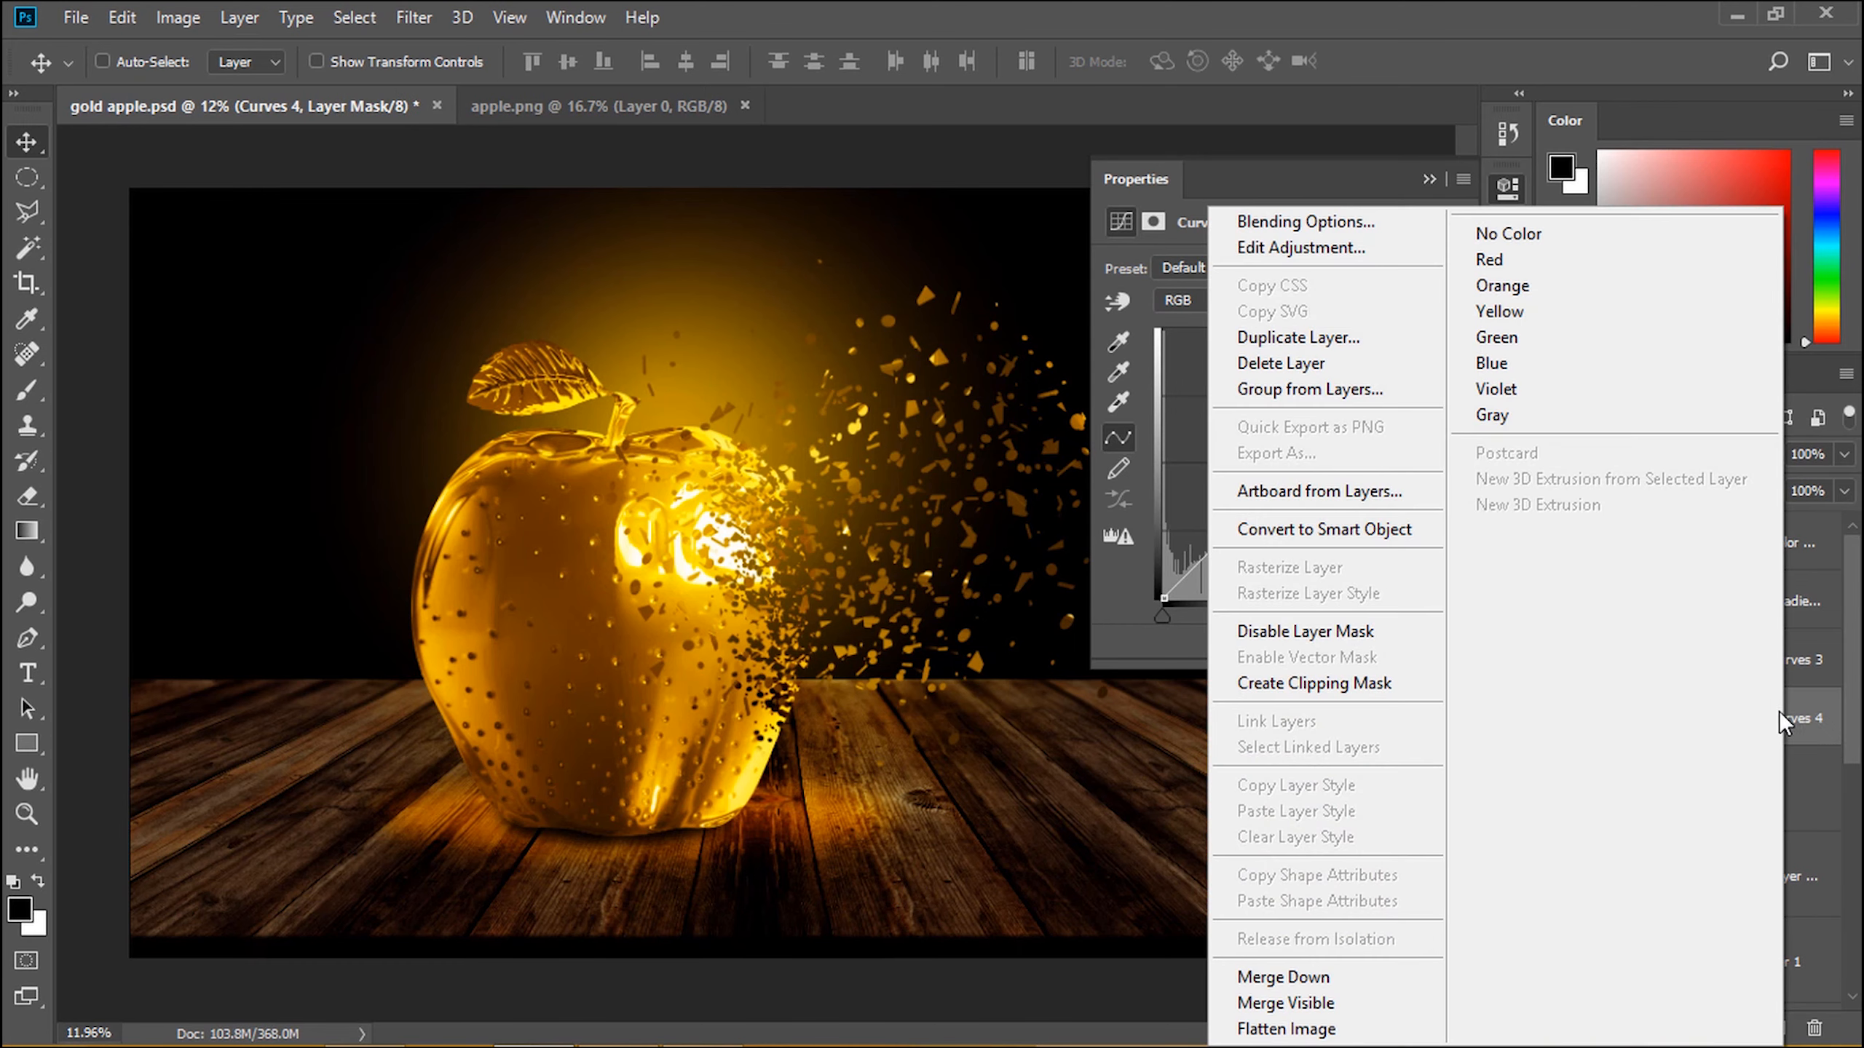
{"action": "left_click", "coordinate": [1328, 683]}
{"action": "left_click_drag", "start_coordinate": [1351, 410], "coordinate": [1288, 357]}
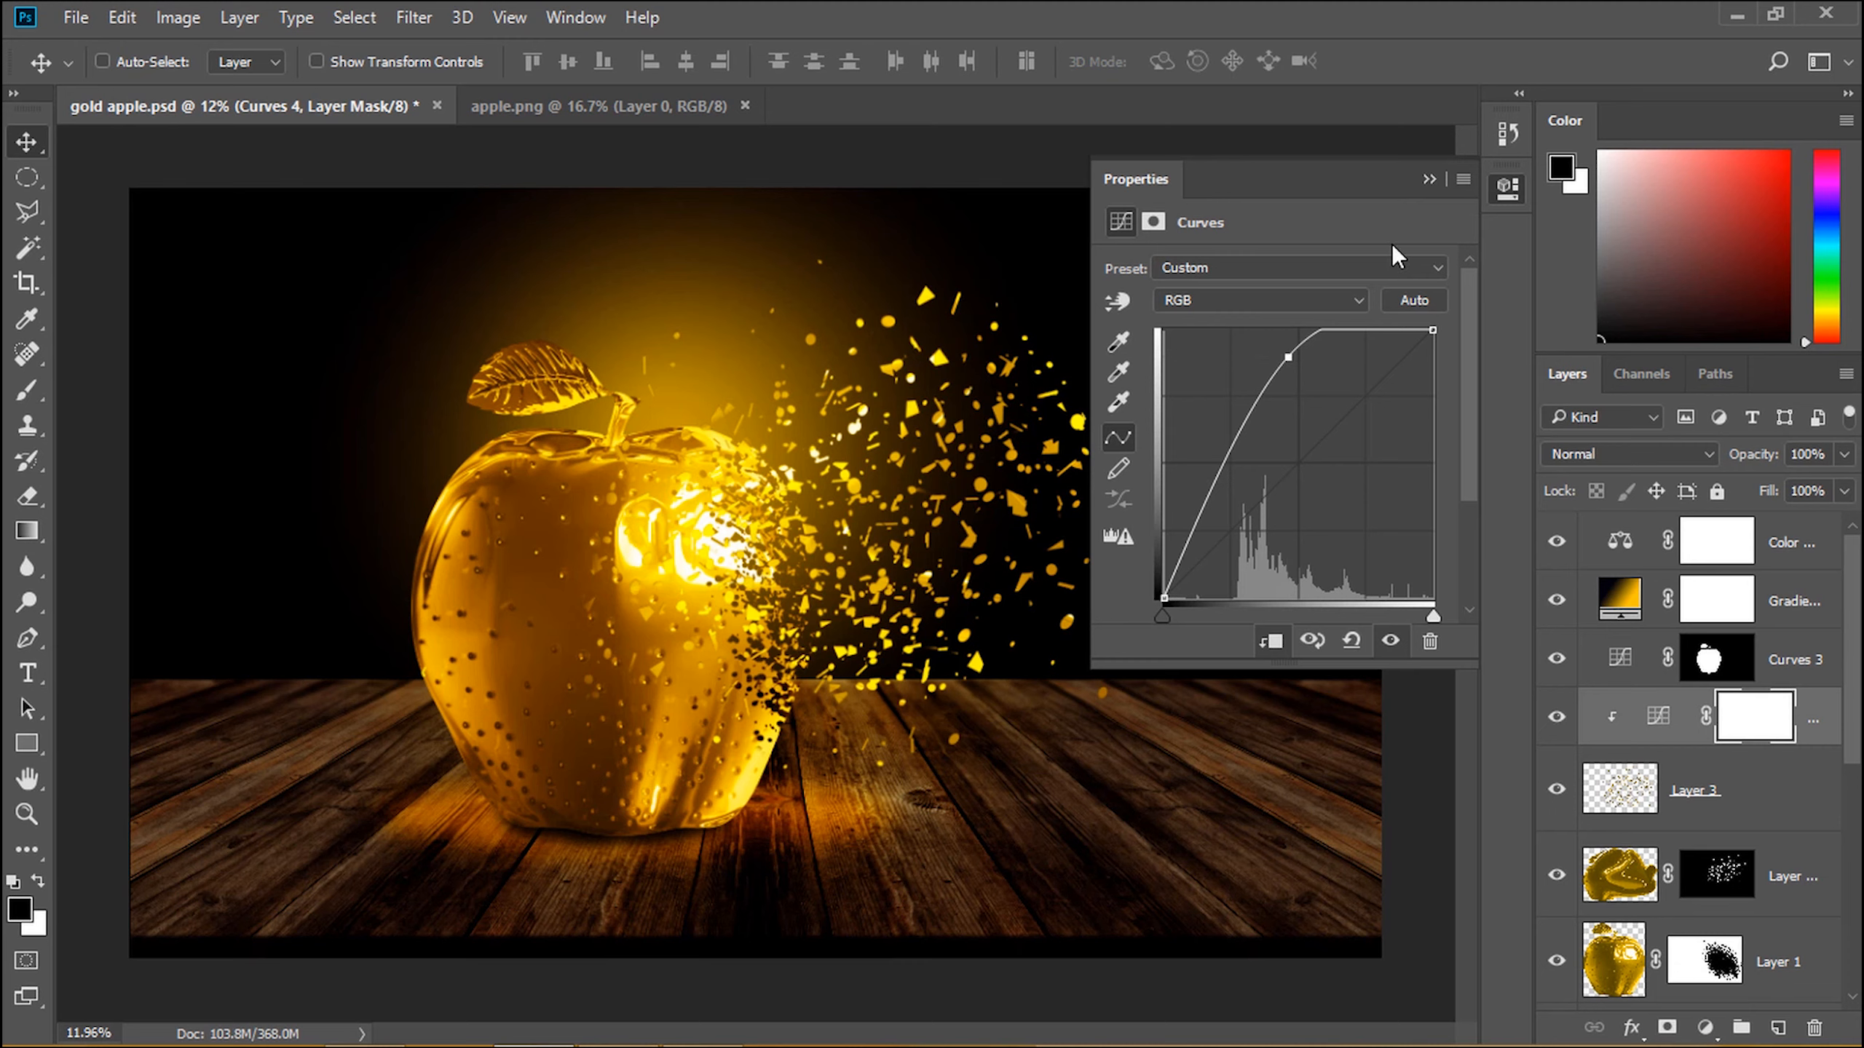
{"action": "left_click", "coordinate": [1428, 180]}
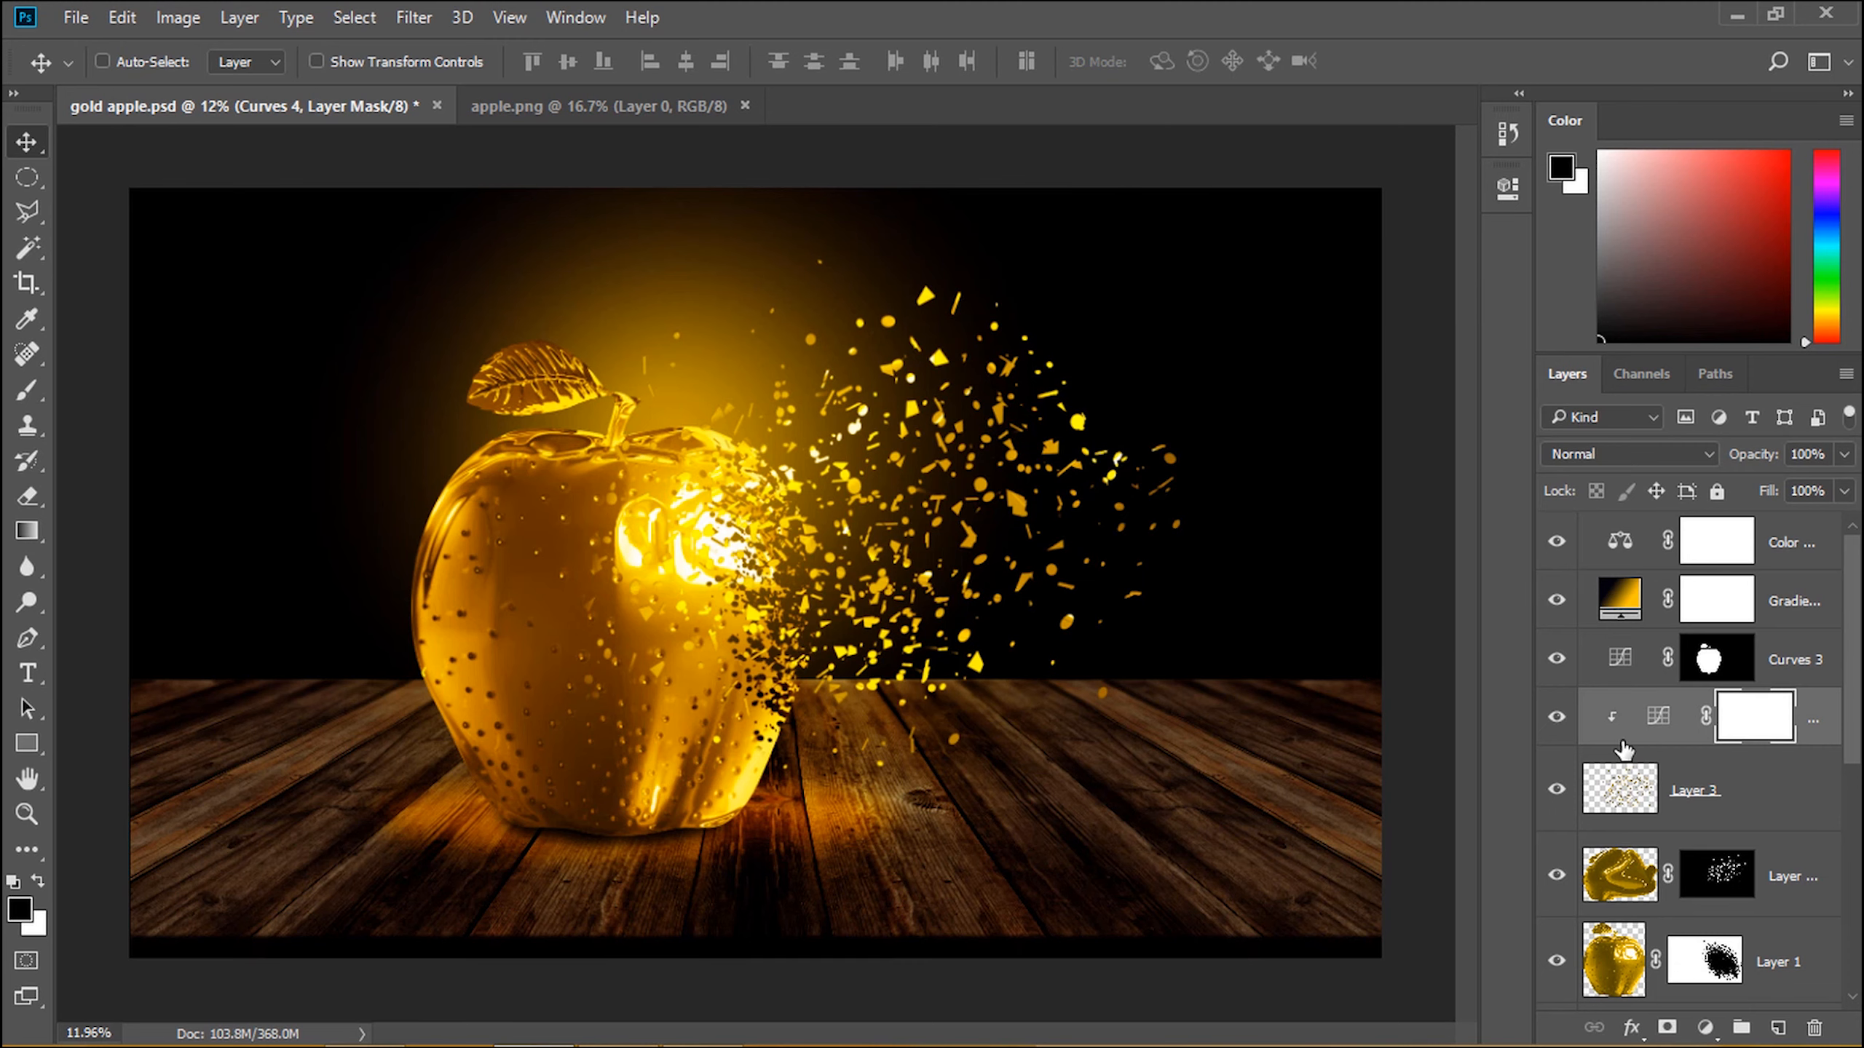
Step: Add an Inner Bevel to the Layer 3 fragments with Chisel Soft technique, 998% depth and 8 px size
{"action": "left_click", "coordinate": [1620, 798]}
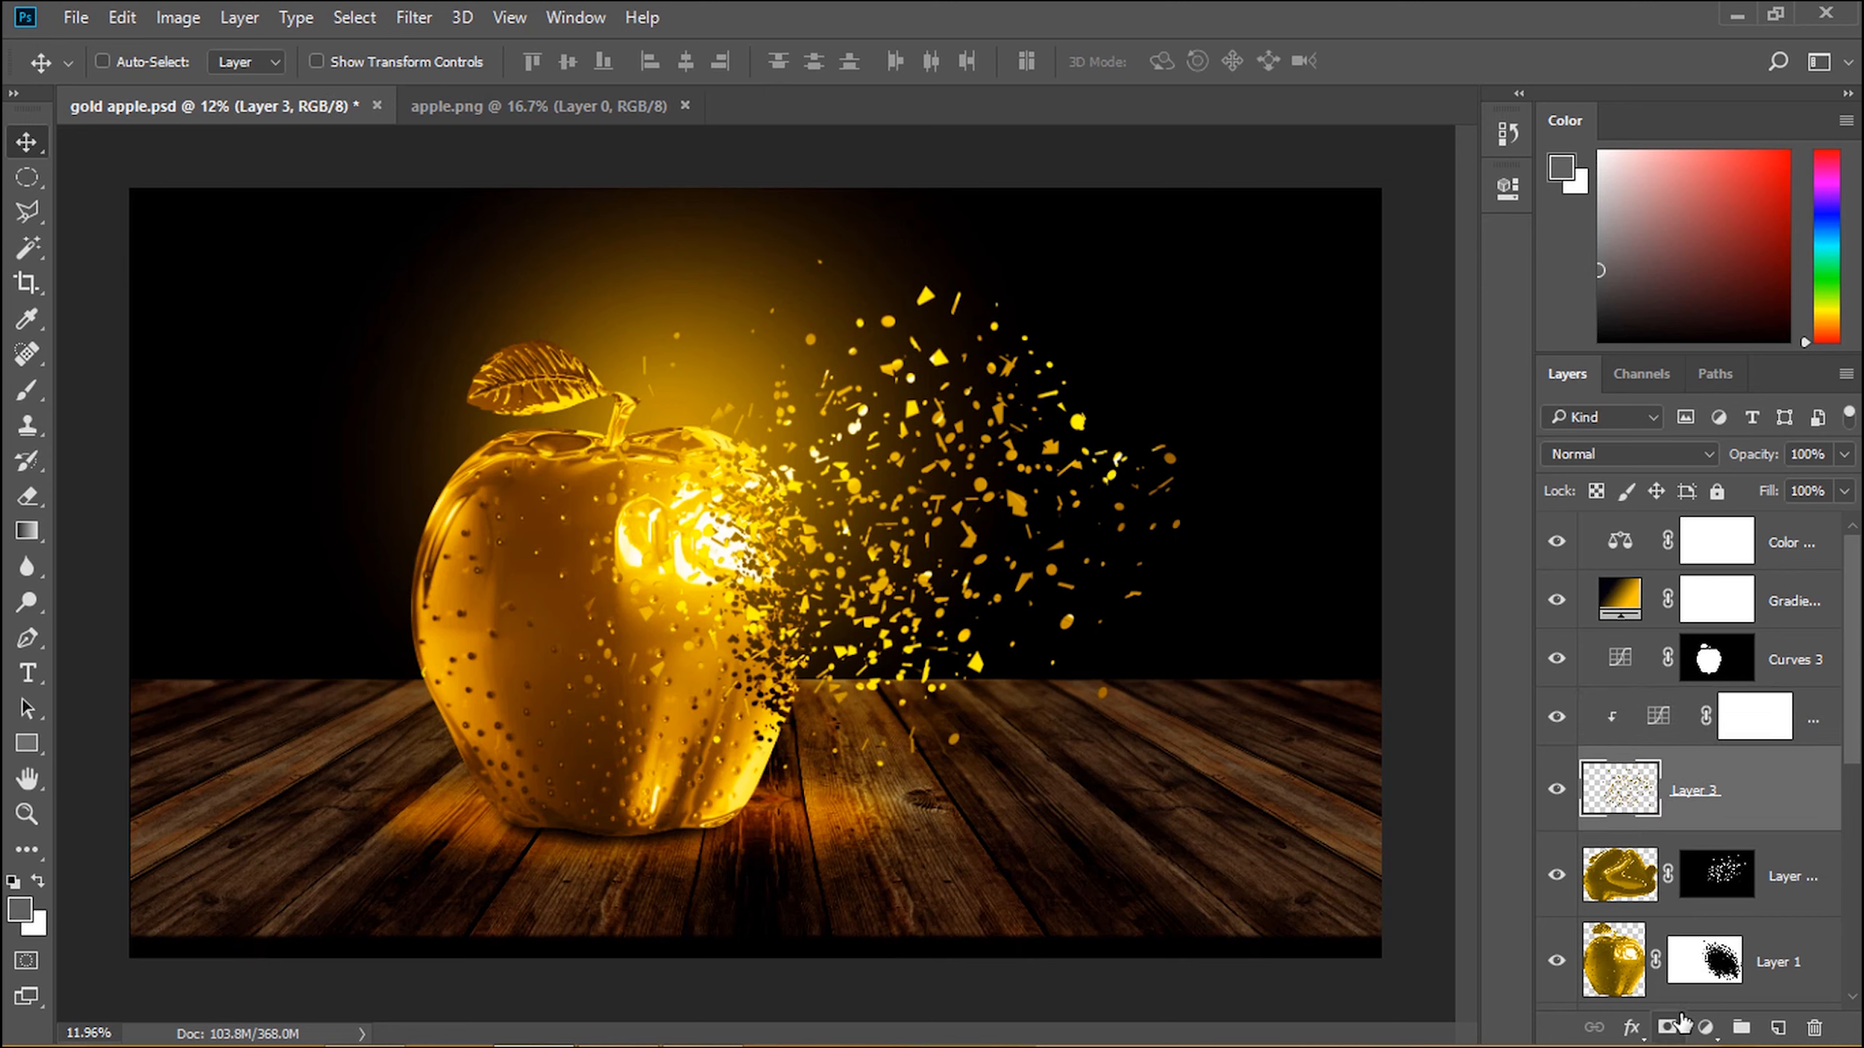
{"action": "left_click", "coordinate": [1630, 1028]}
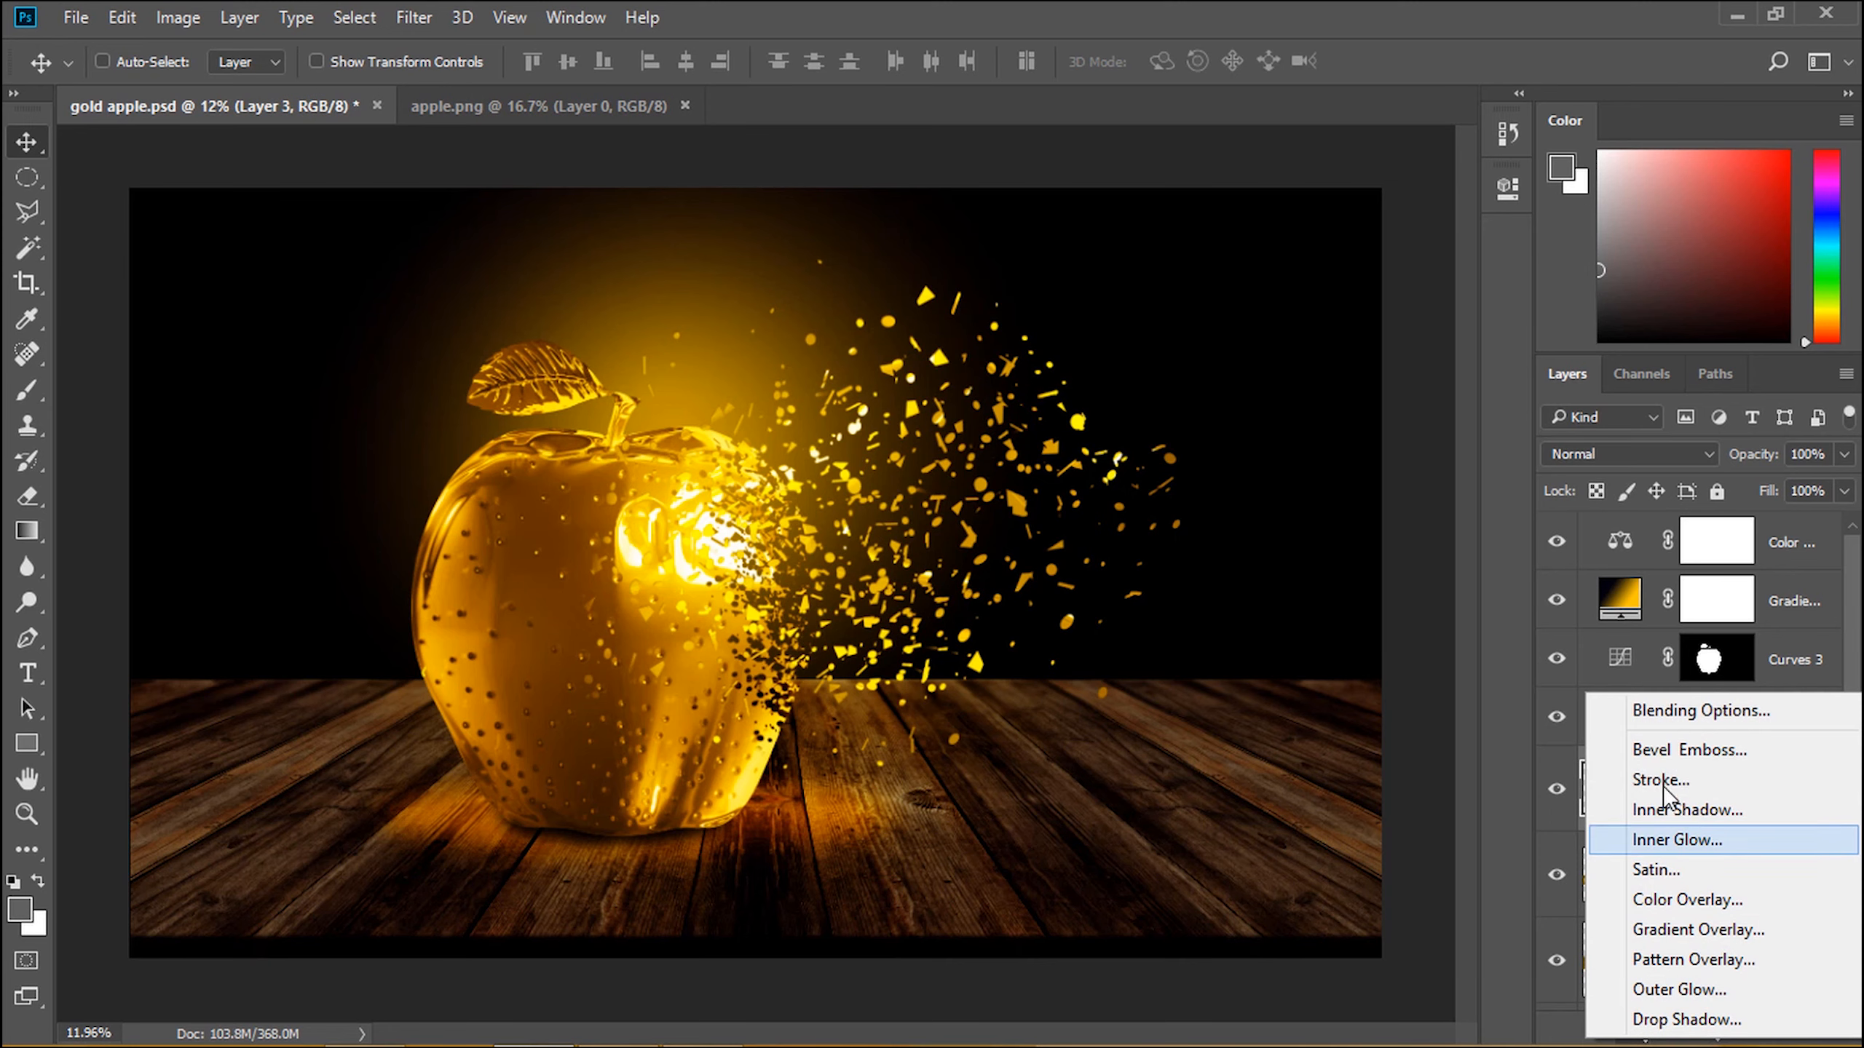
{"action": "left_click", "coordinate": [1681, 757]}
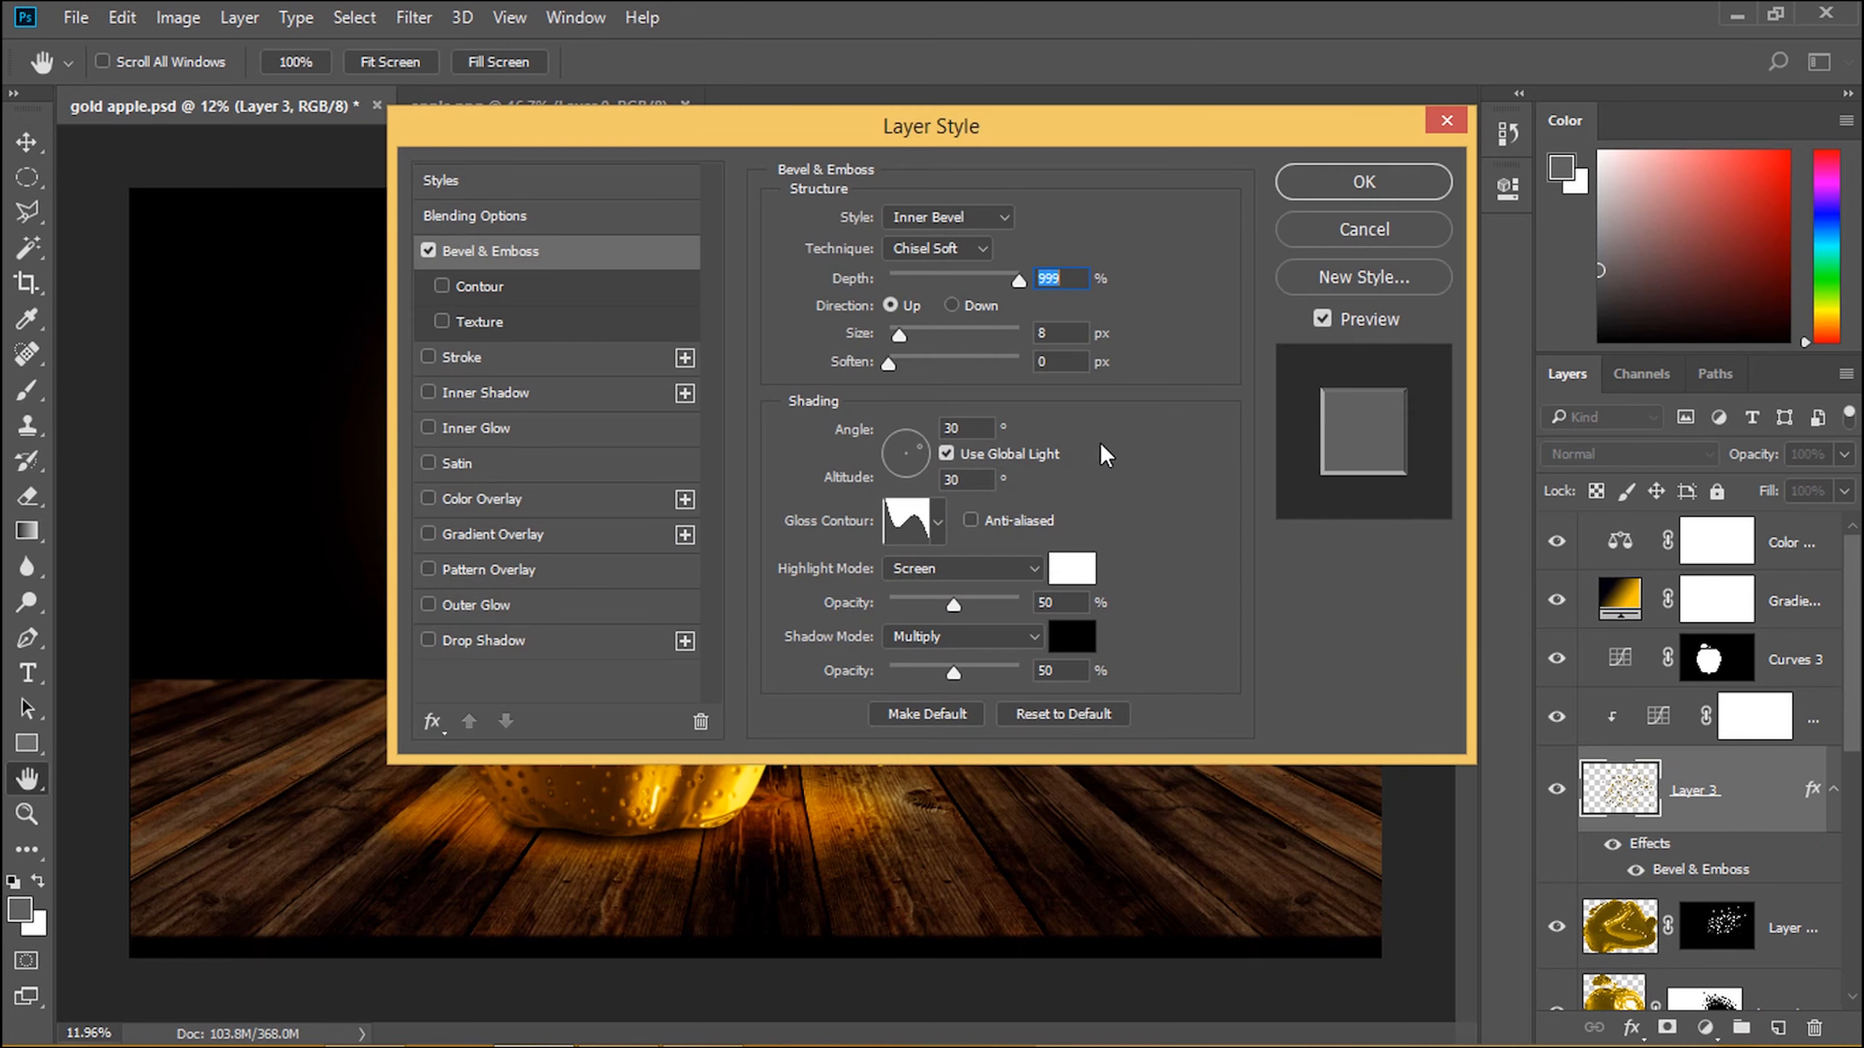
{"action": "left_click_drag", "start_coordinate": [740, 128], "coordinate": [1472, 216]}
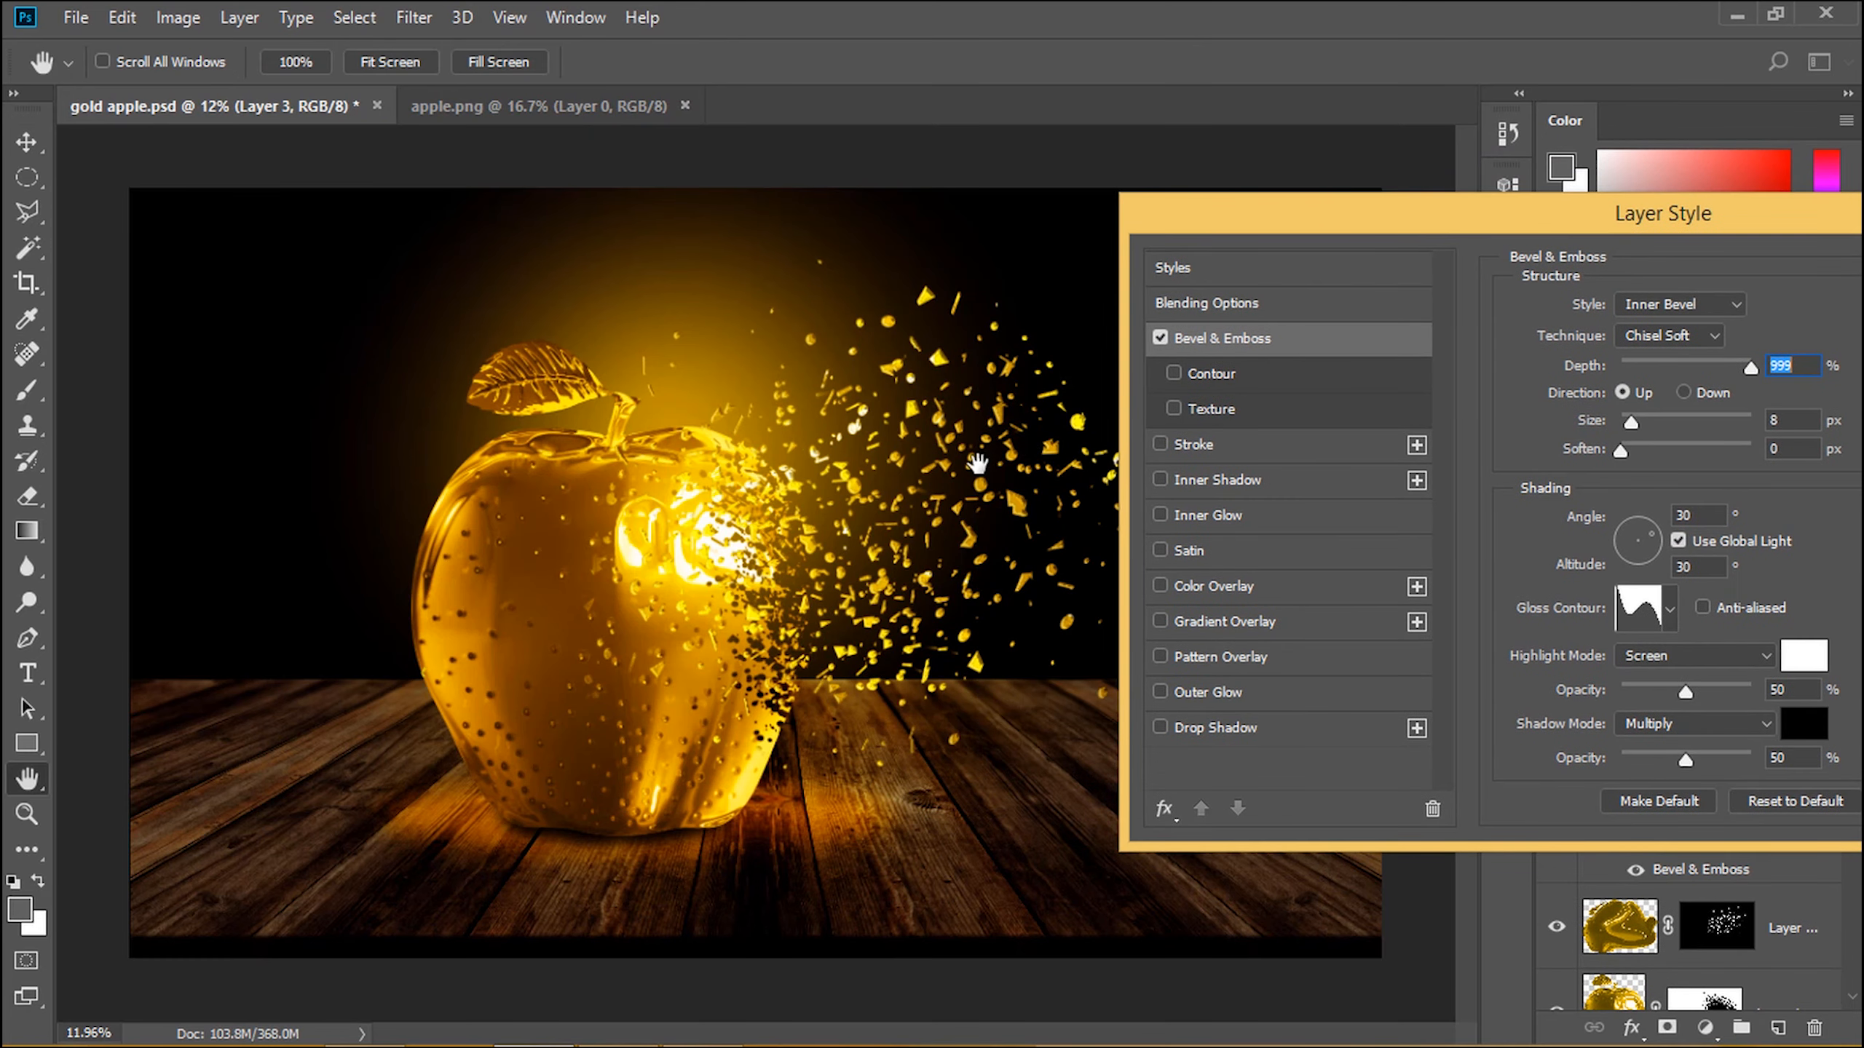
{"action": "key", "text": "Up"}
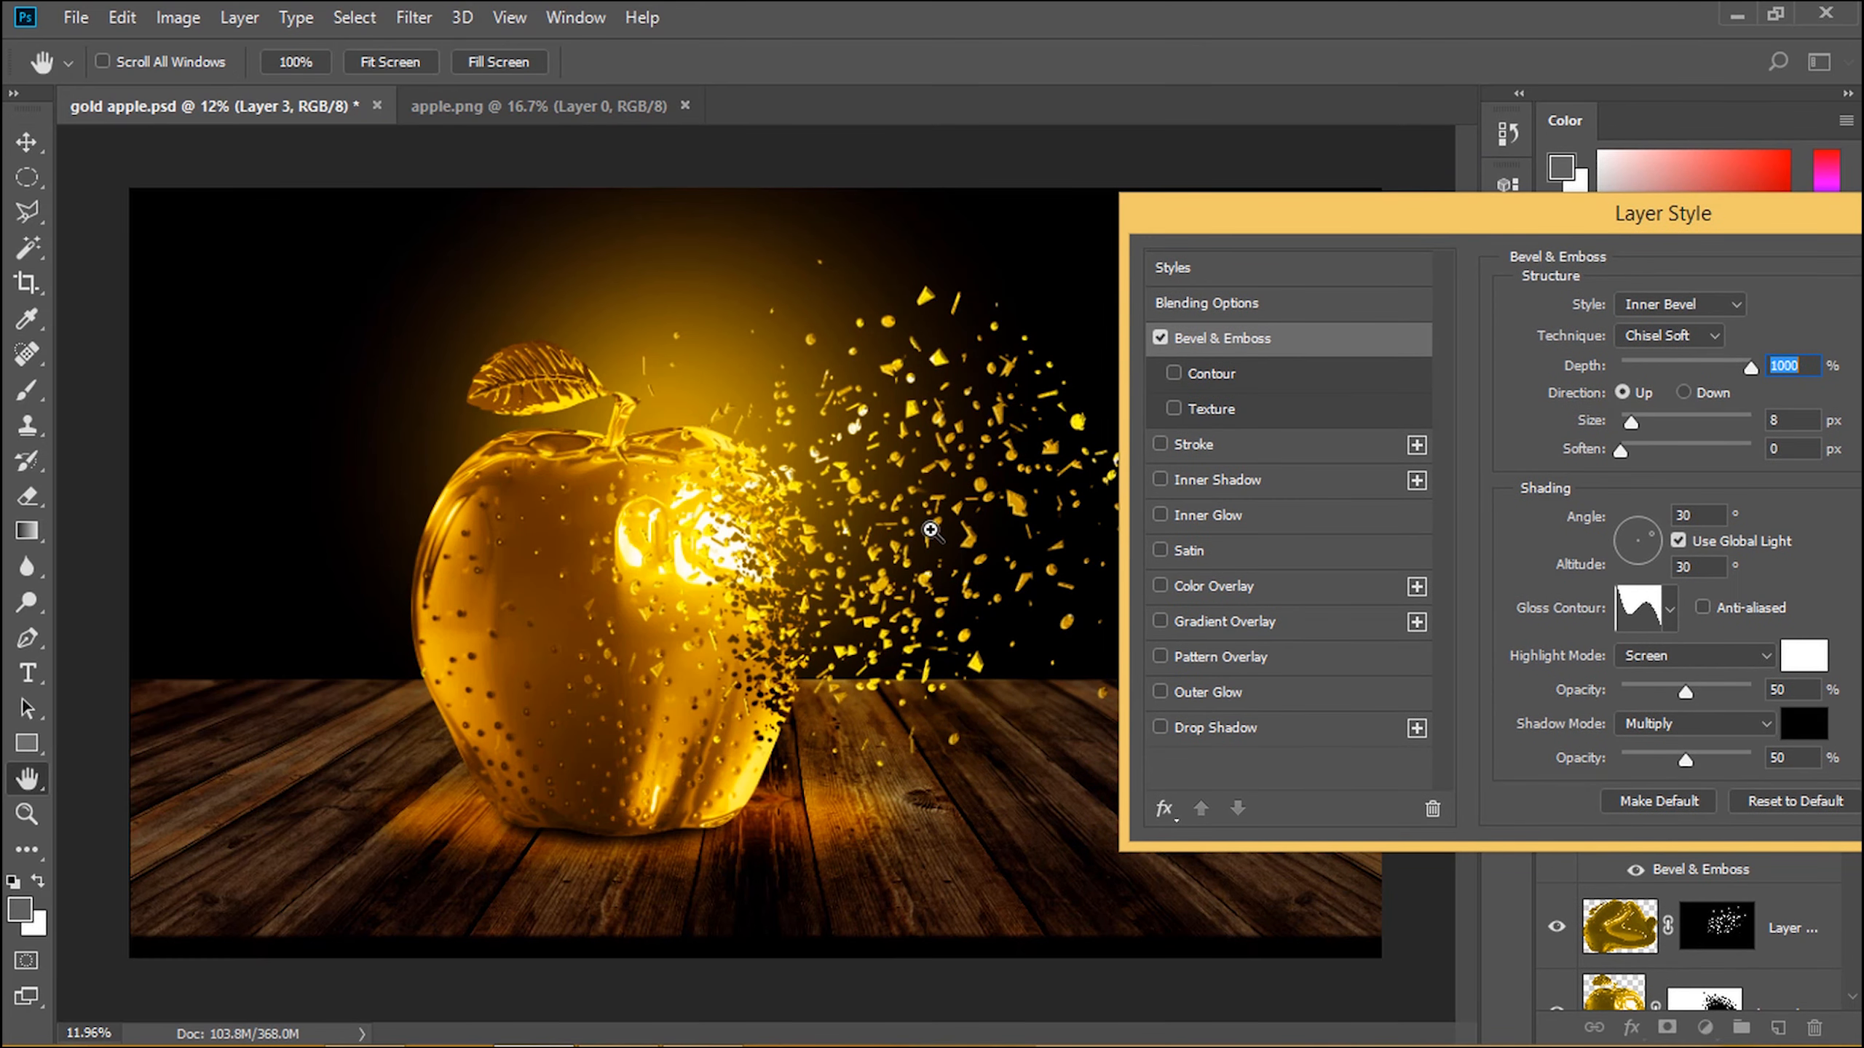
{"action": "scroll", "coordinate": [930, 530], "scroll_direction": "up", "scroll_amount": 2}
{"action": "scroll", "coordinate": [930, 530], "scroll_direction": "up", "scroll_amount": 1}
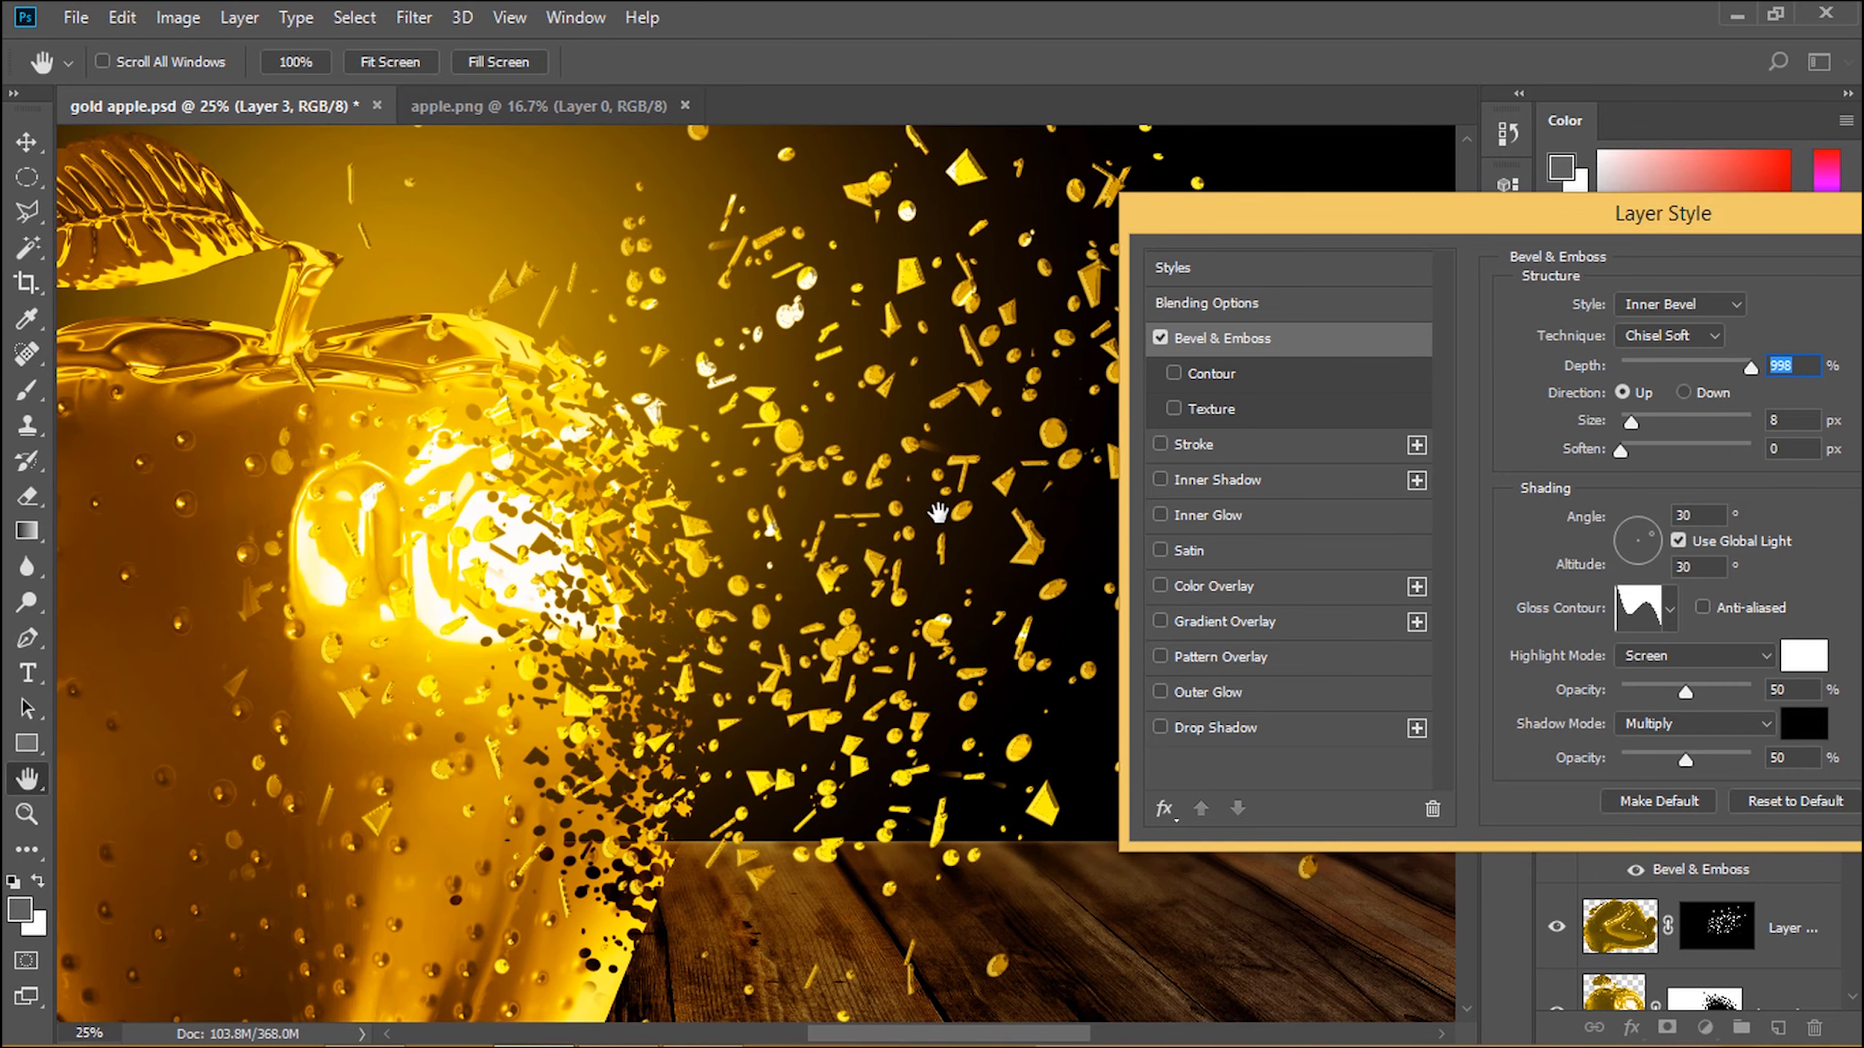
{"action": "left_click_drag", "start_coordinate": [1607, 224], "coordinate": [1449, 184]}
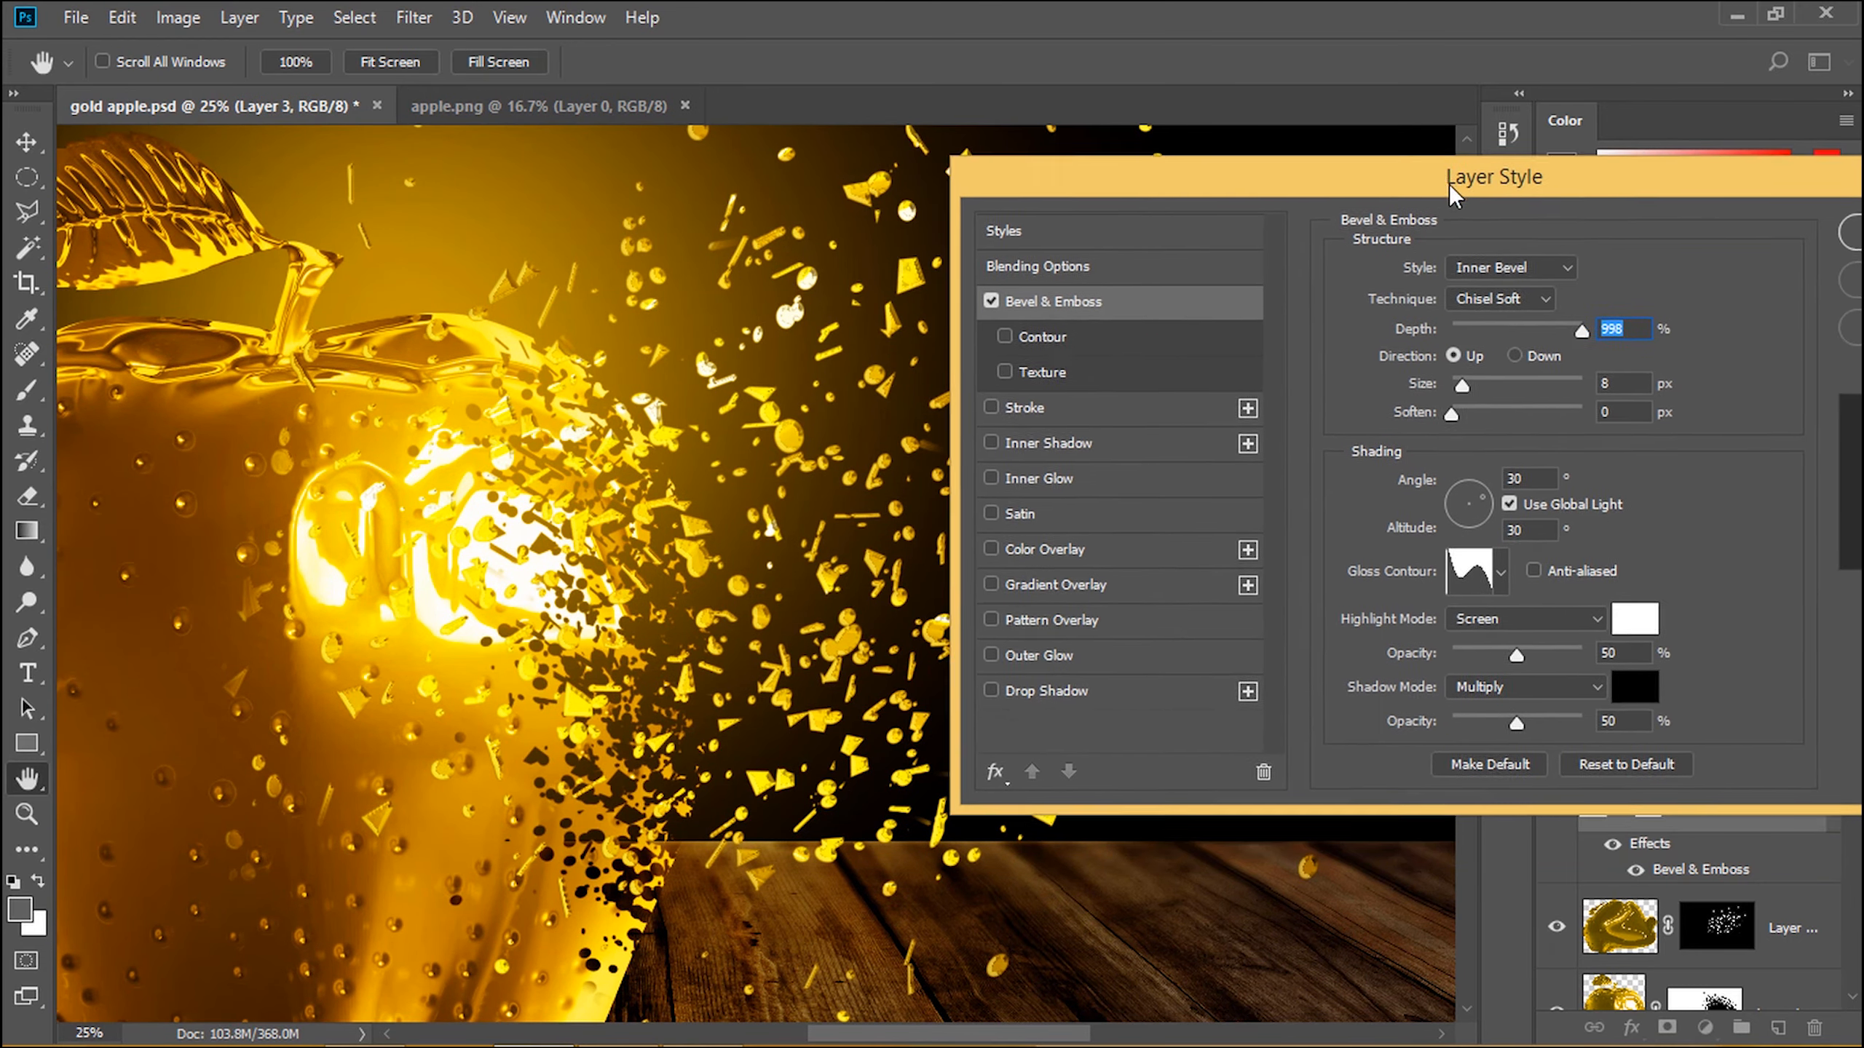
Step: Set the bevel's gloss contour to the Rolling Slope - Descending preset and keep the Chisel Soft technique
{"action": "left_click", "coordinate": [1494, 560]}
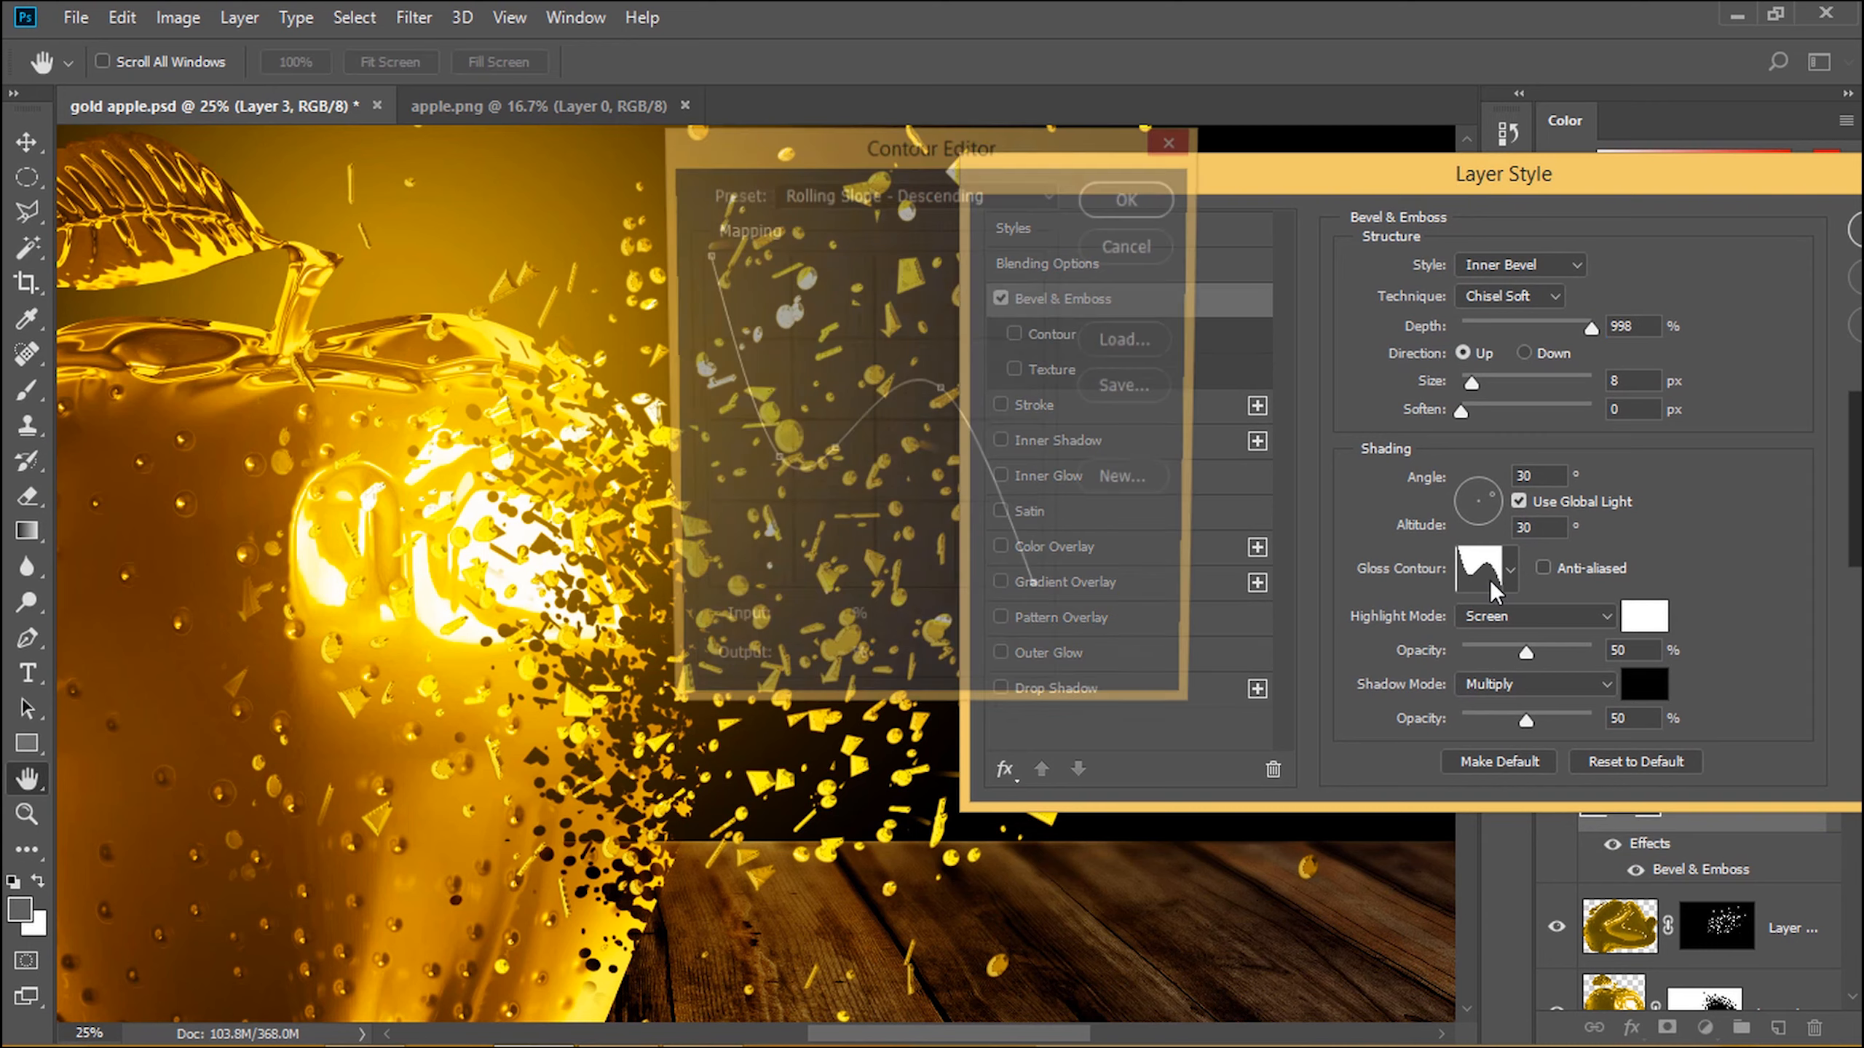
{"action": "left_click", "coordinate": [836, 195]}
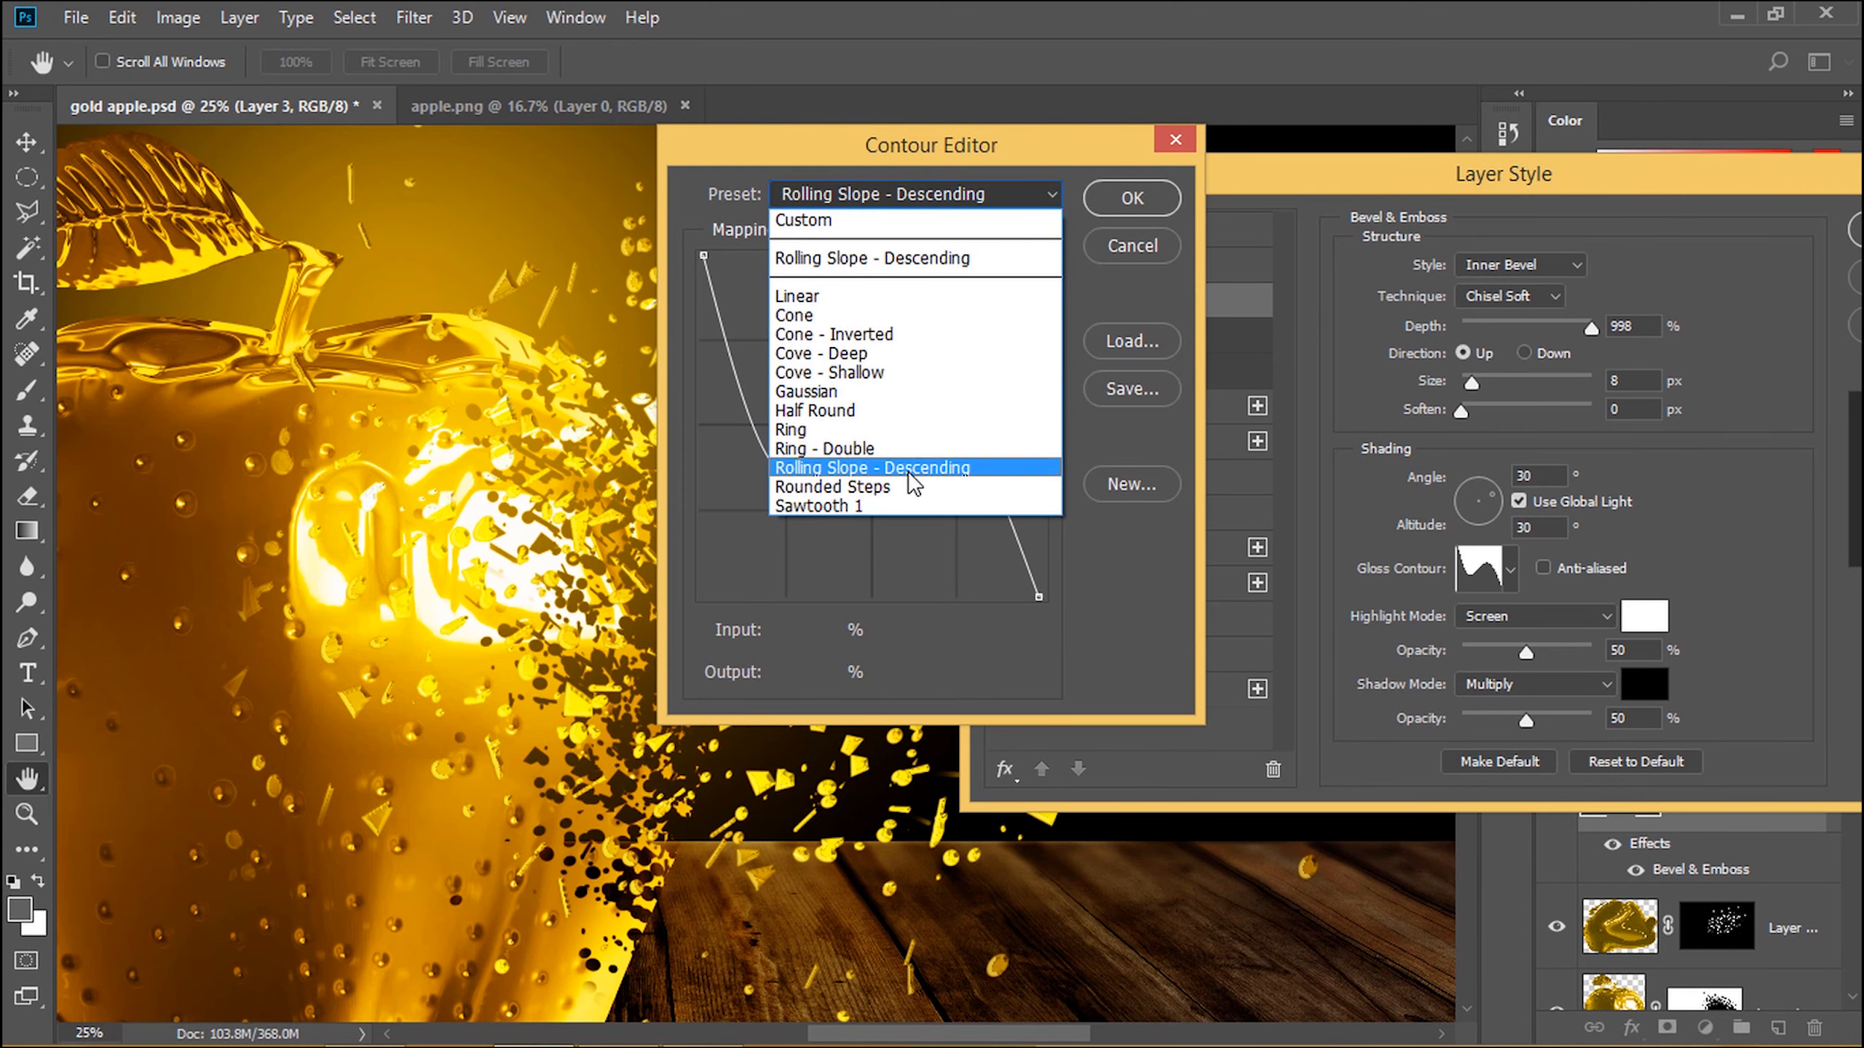
{"action": "left_click", "coordinate": [871, 468]}
{"action": "left_click", "coordinate": [1132, 205]}
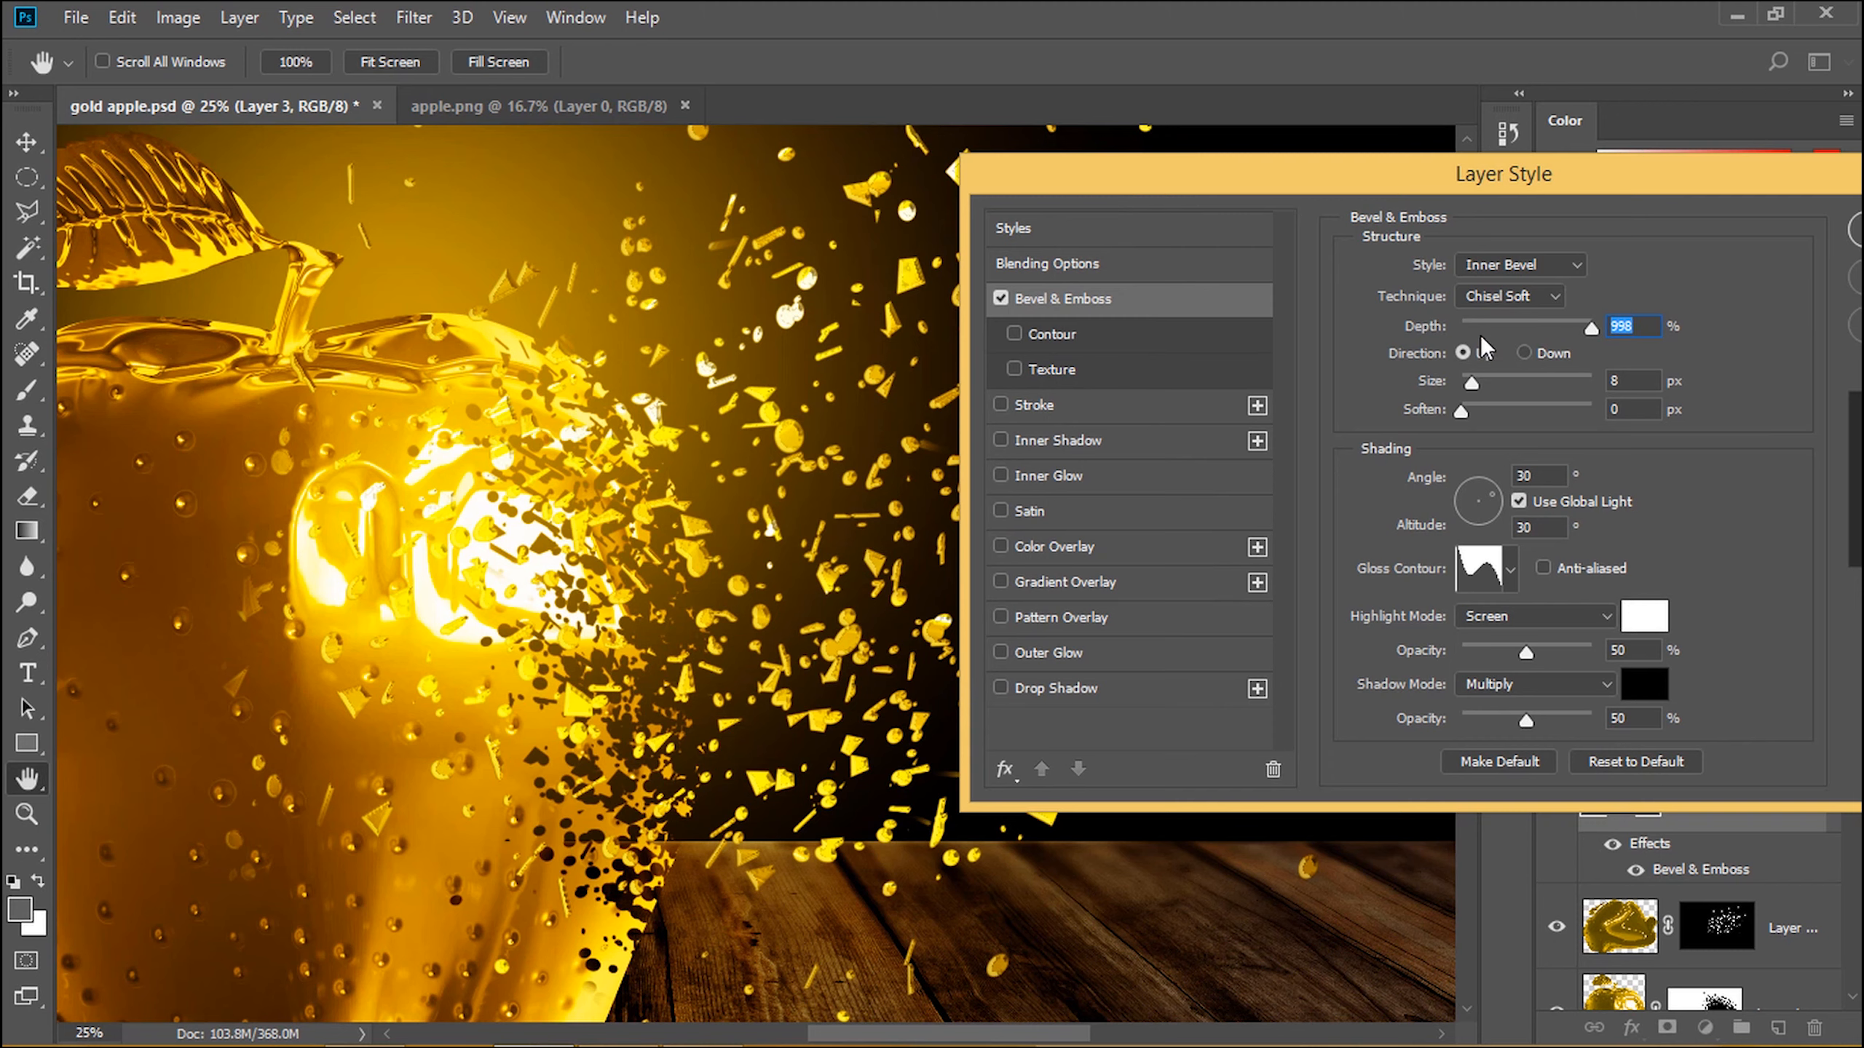
{"action": "left_click", "coordinate": [1508, 289]}
{"action": "left_click", "coordinate": [1508, 343]}
Step: Add a white Outer Glow to the fragments in Screen mode with 35% opacity, 20% spread and 13 px size
{"action": "left_click", "coordinate": [1044, 661]}
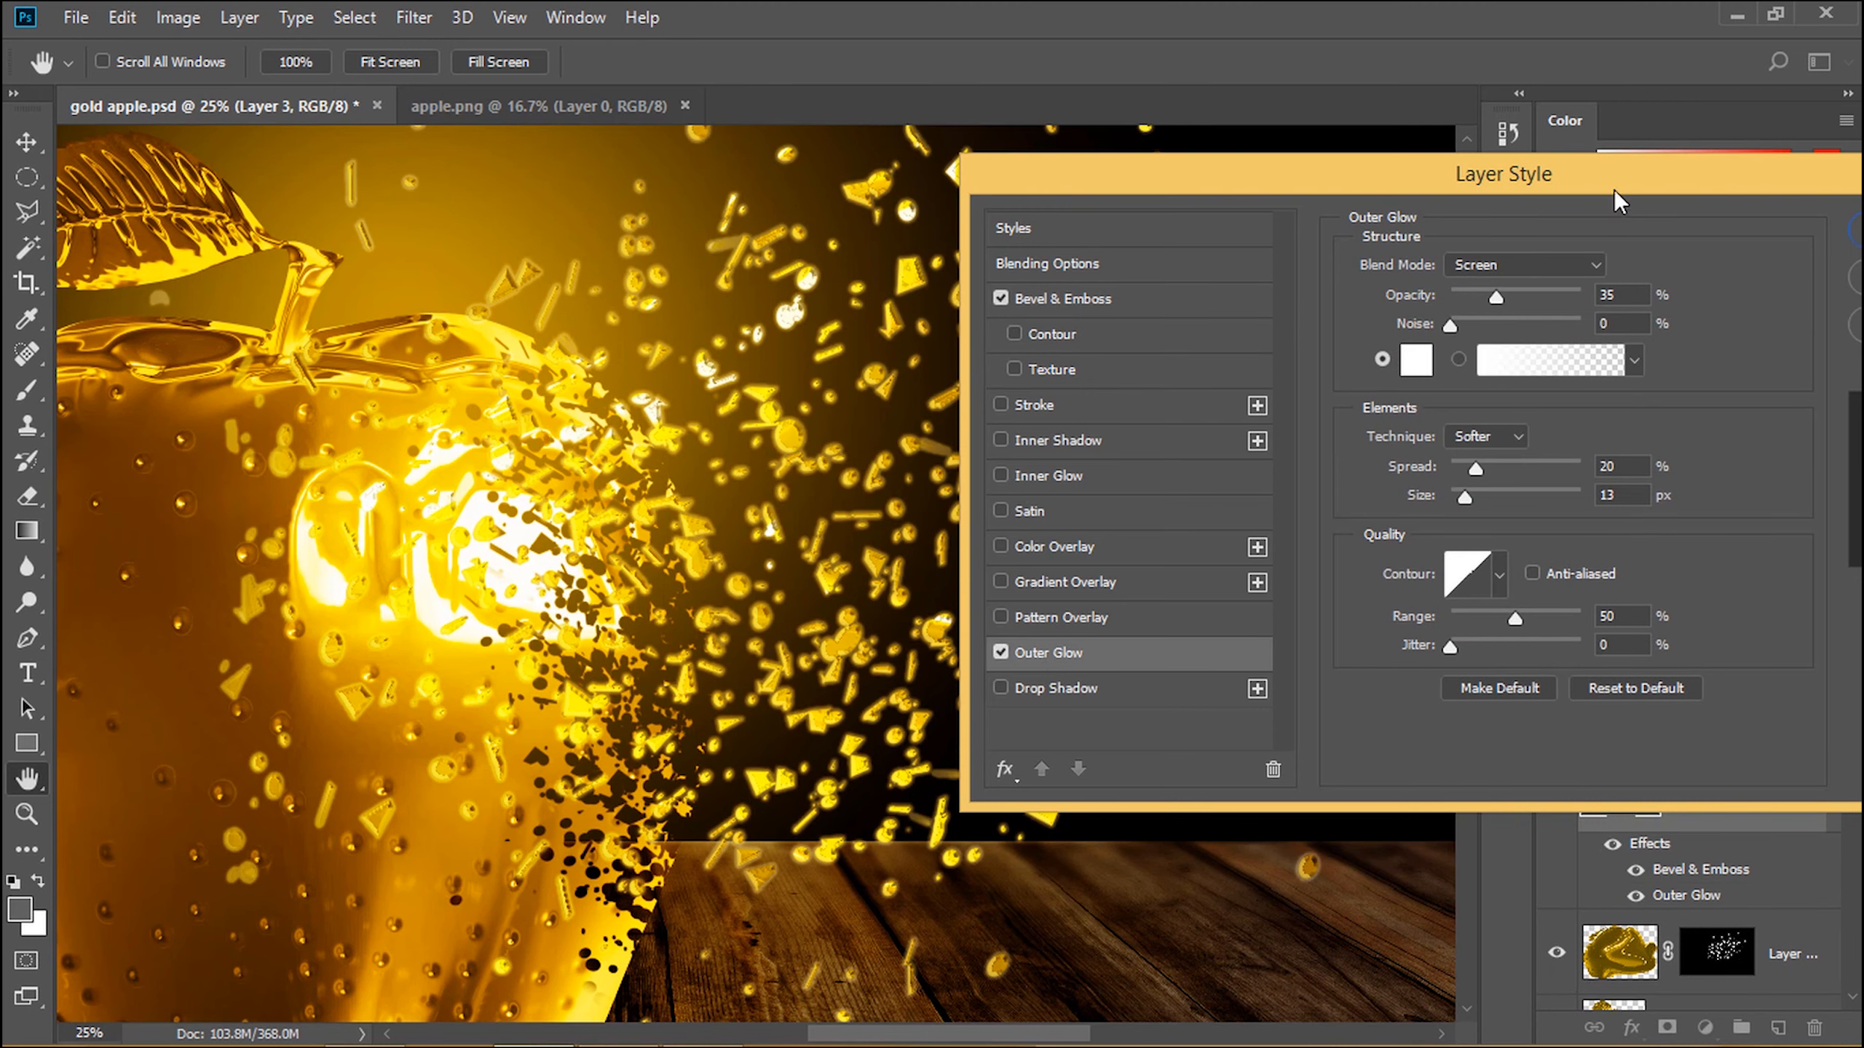
{"action": "left_click_drag", "start_coordinate": [1617, 209], "coordinate": [1509, 180]}
{"action": "left_click", "coordinate": [1812, 187]}
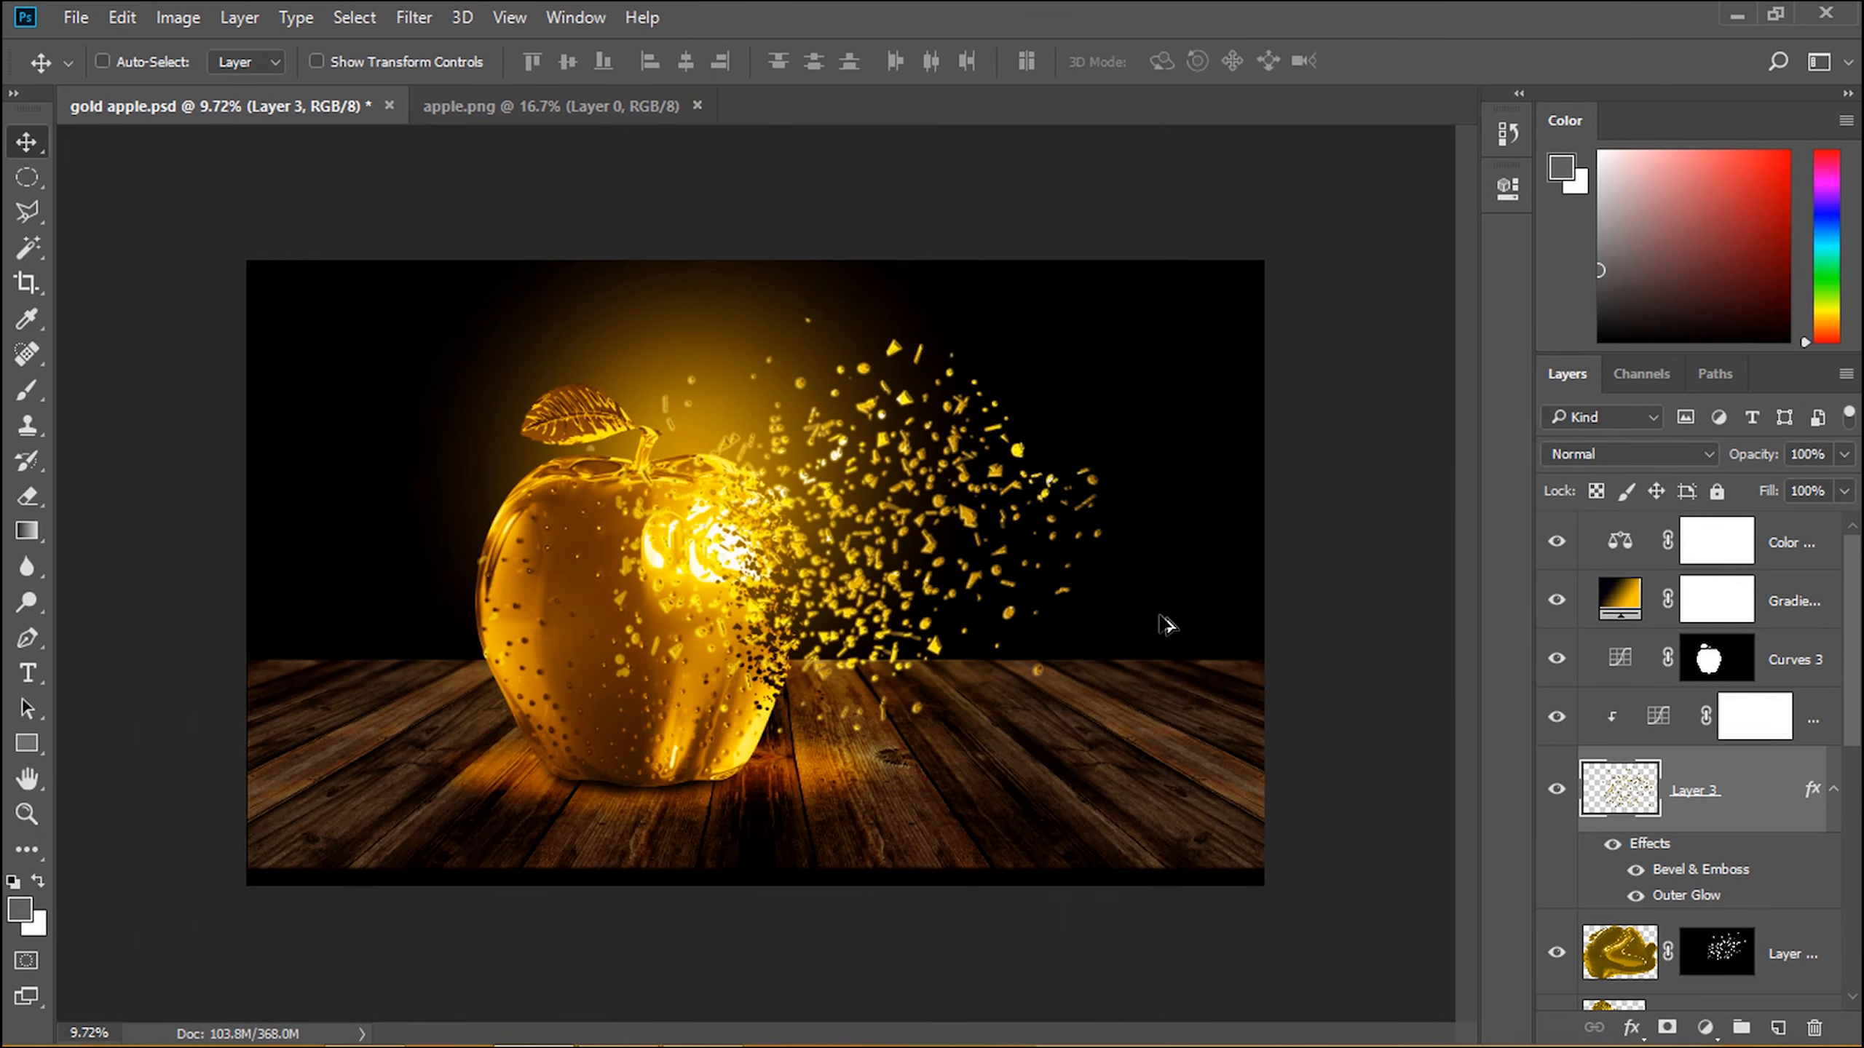
{"action": "key", "text": "v"}
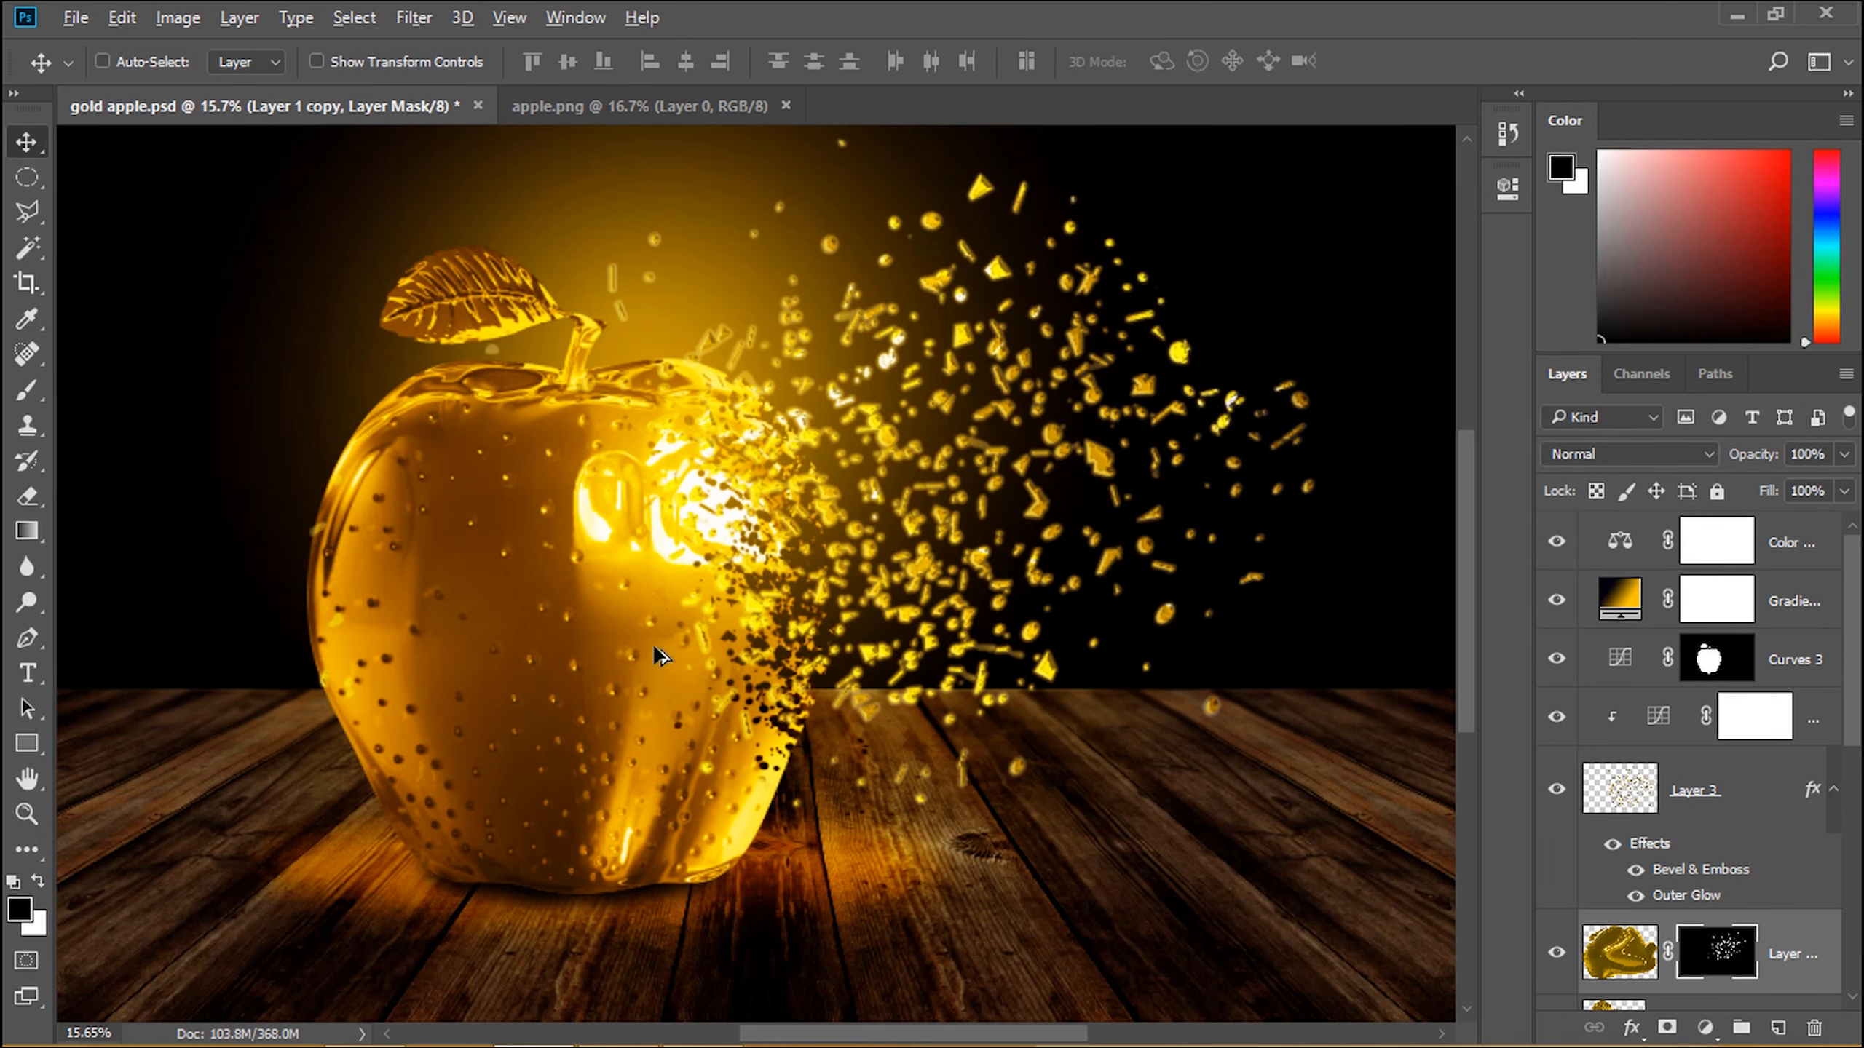
{"action": "scroll", "coordinate": [652, 643], "scroll_direction": "down", "scroll_amount": 3}
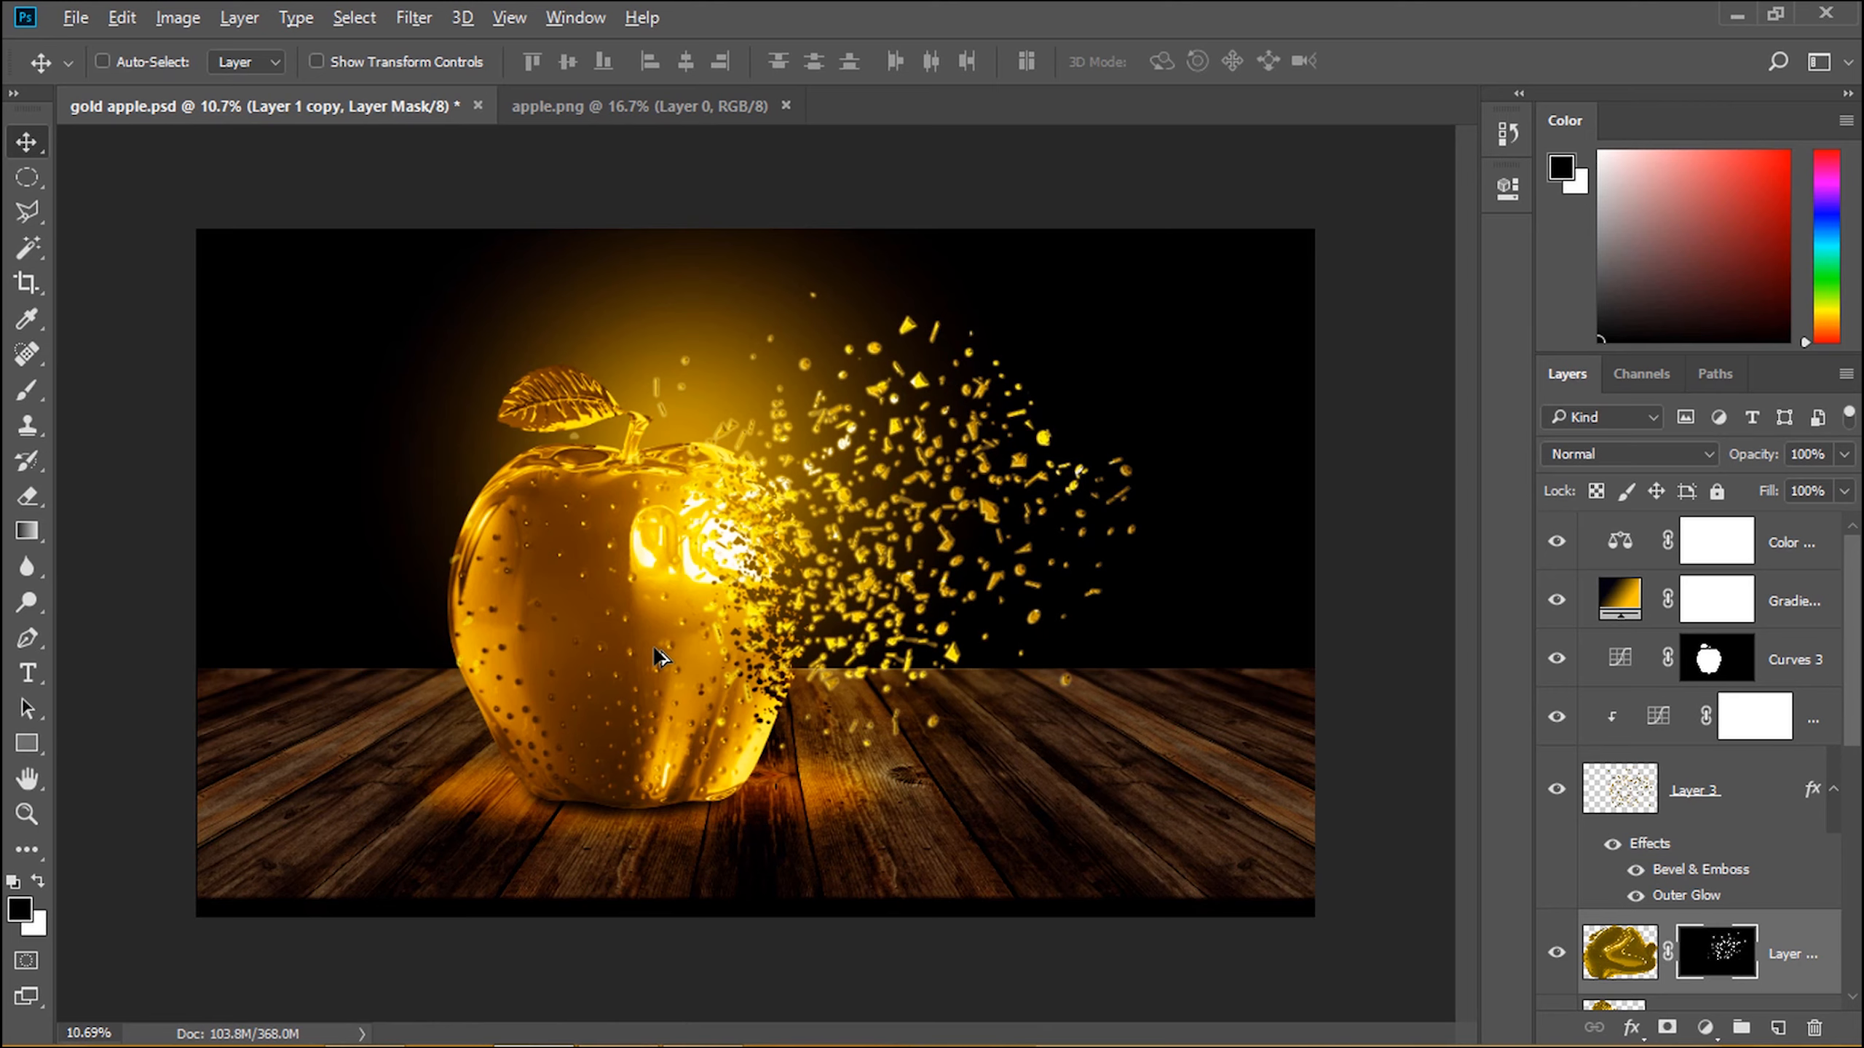
{"action": "scroll", "coordinate": [701, 558], "scroll_direction": "up", "scroll_amount": 3}
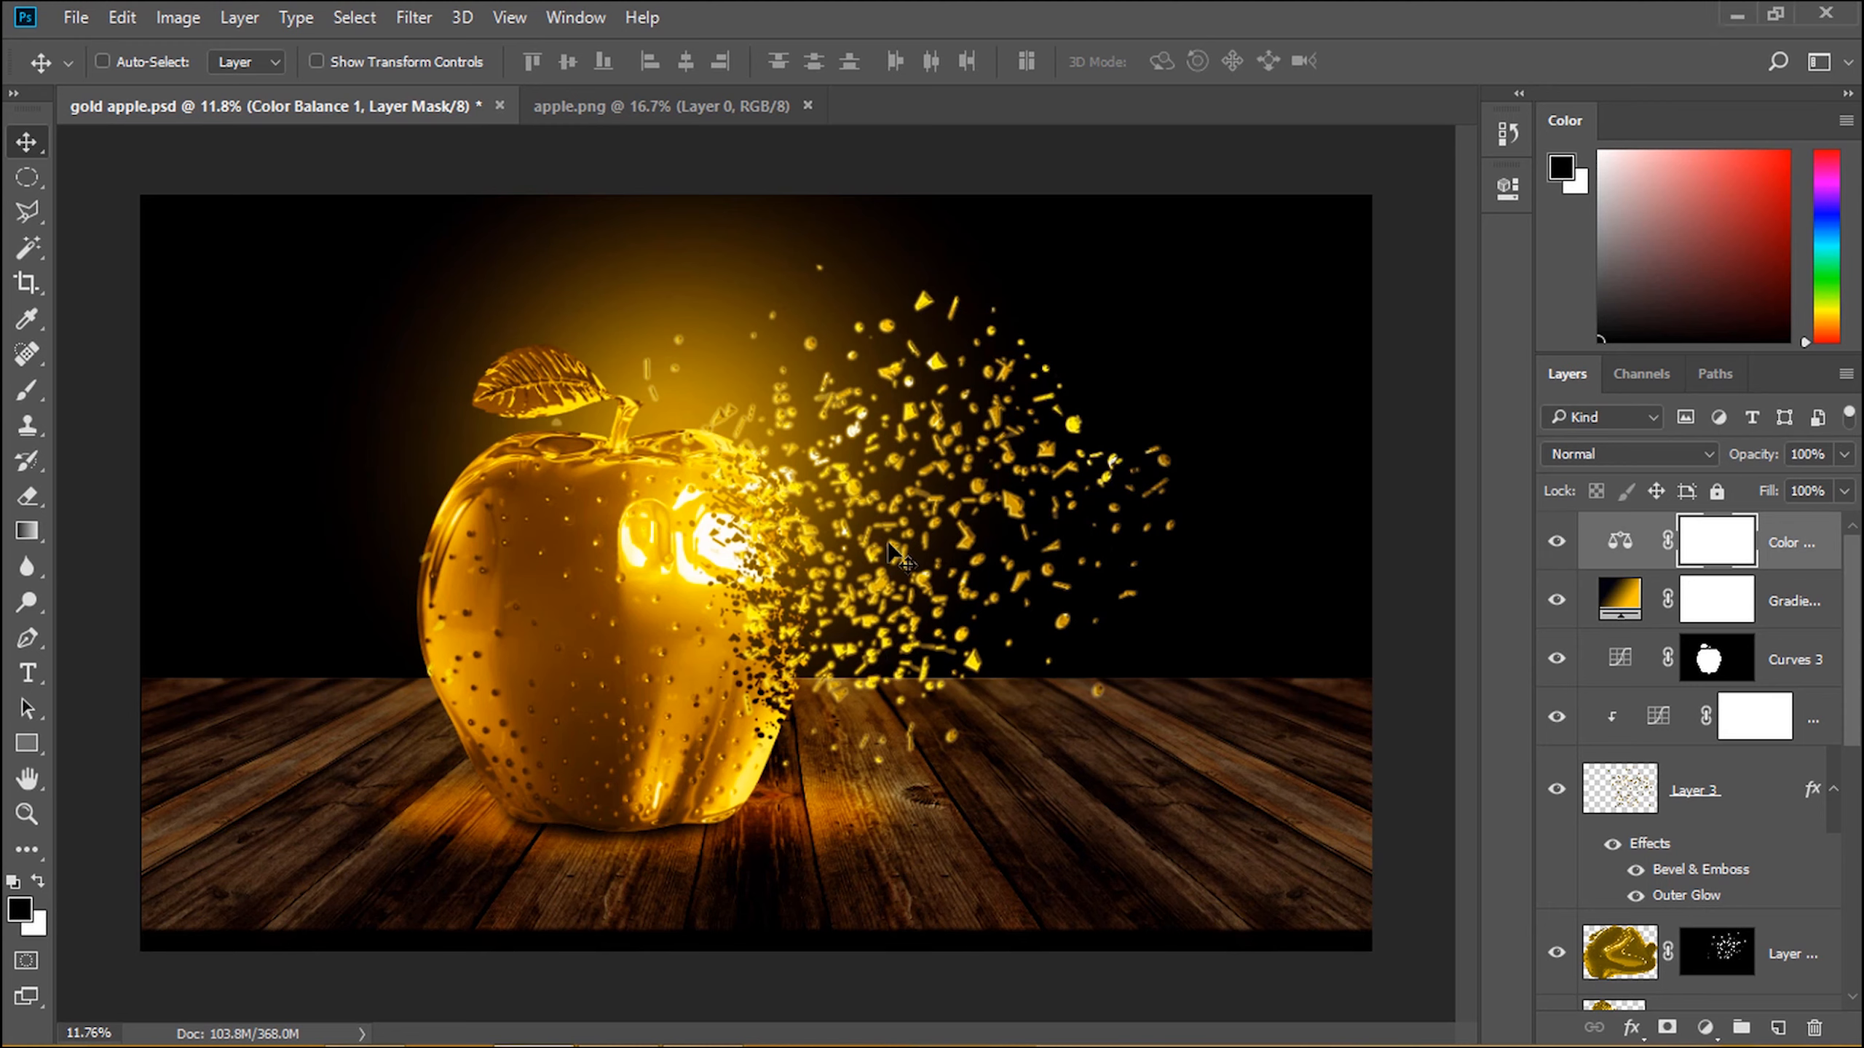
Step: Open sparkle.png and copy its image into gold apple.psd as a new layer above Color Balance 1
{"action": "left_click", "coordinate": [65, 22]}
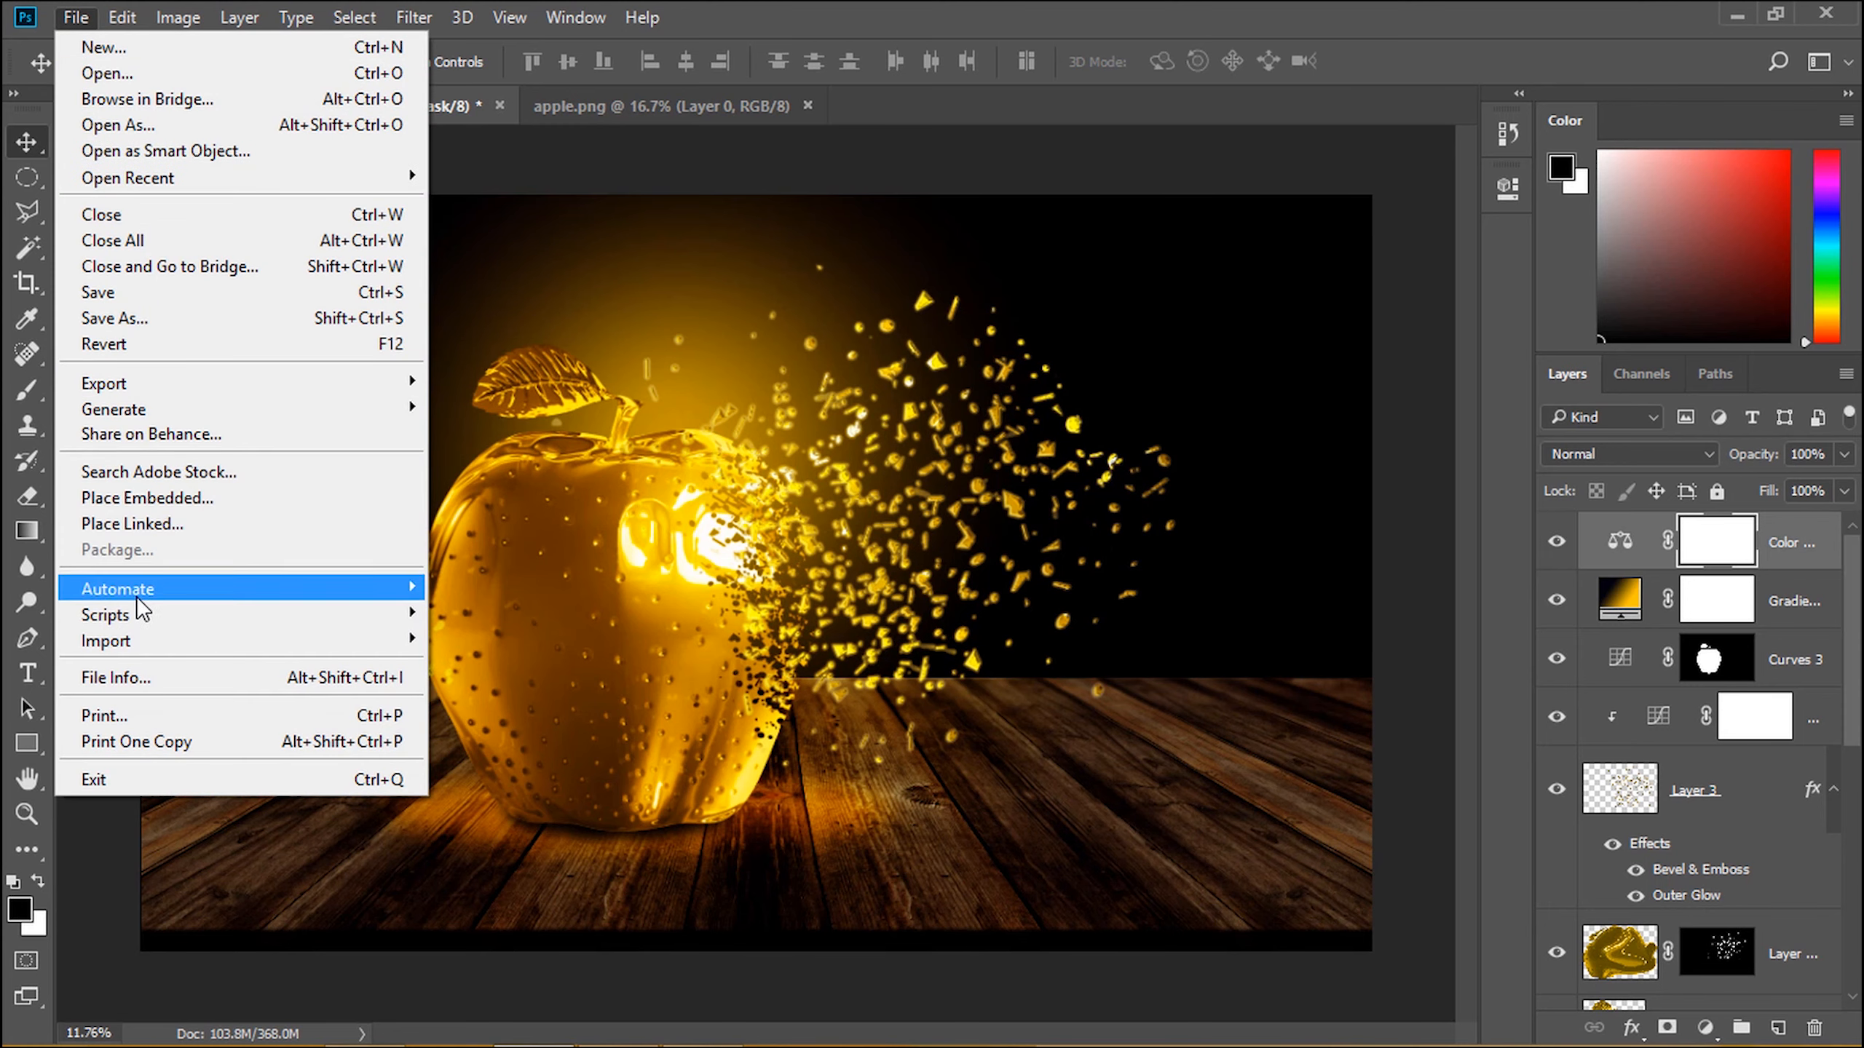
{"action": "left_click", "coordinate": [163, 500]}
{"action": "double_click", "coordinate": [727, 248]}
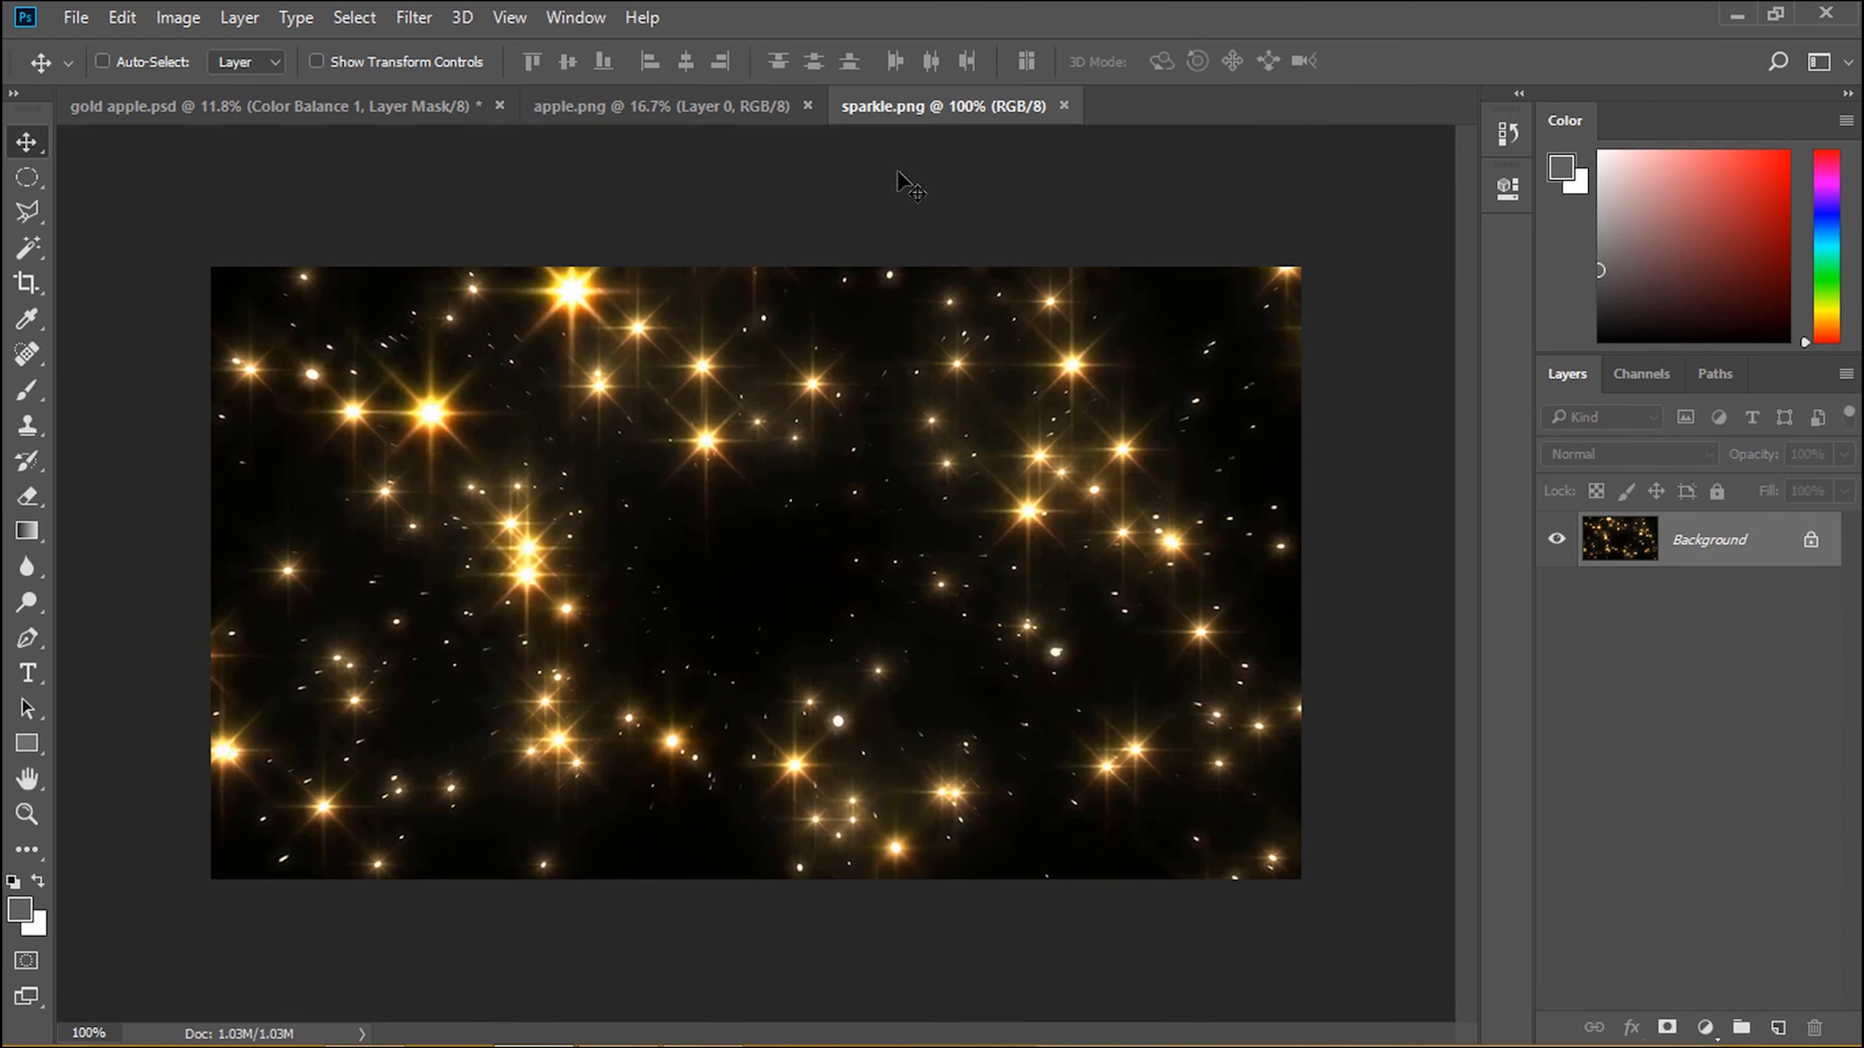
{"action": "left_click", "coordinate": [384, 108]}
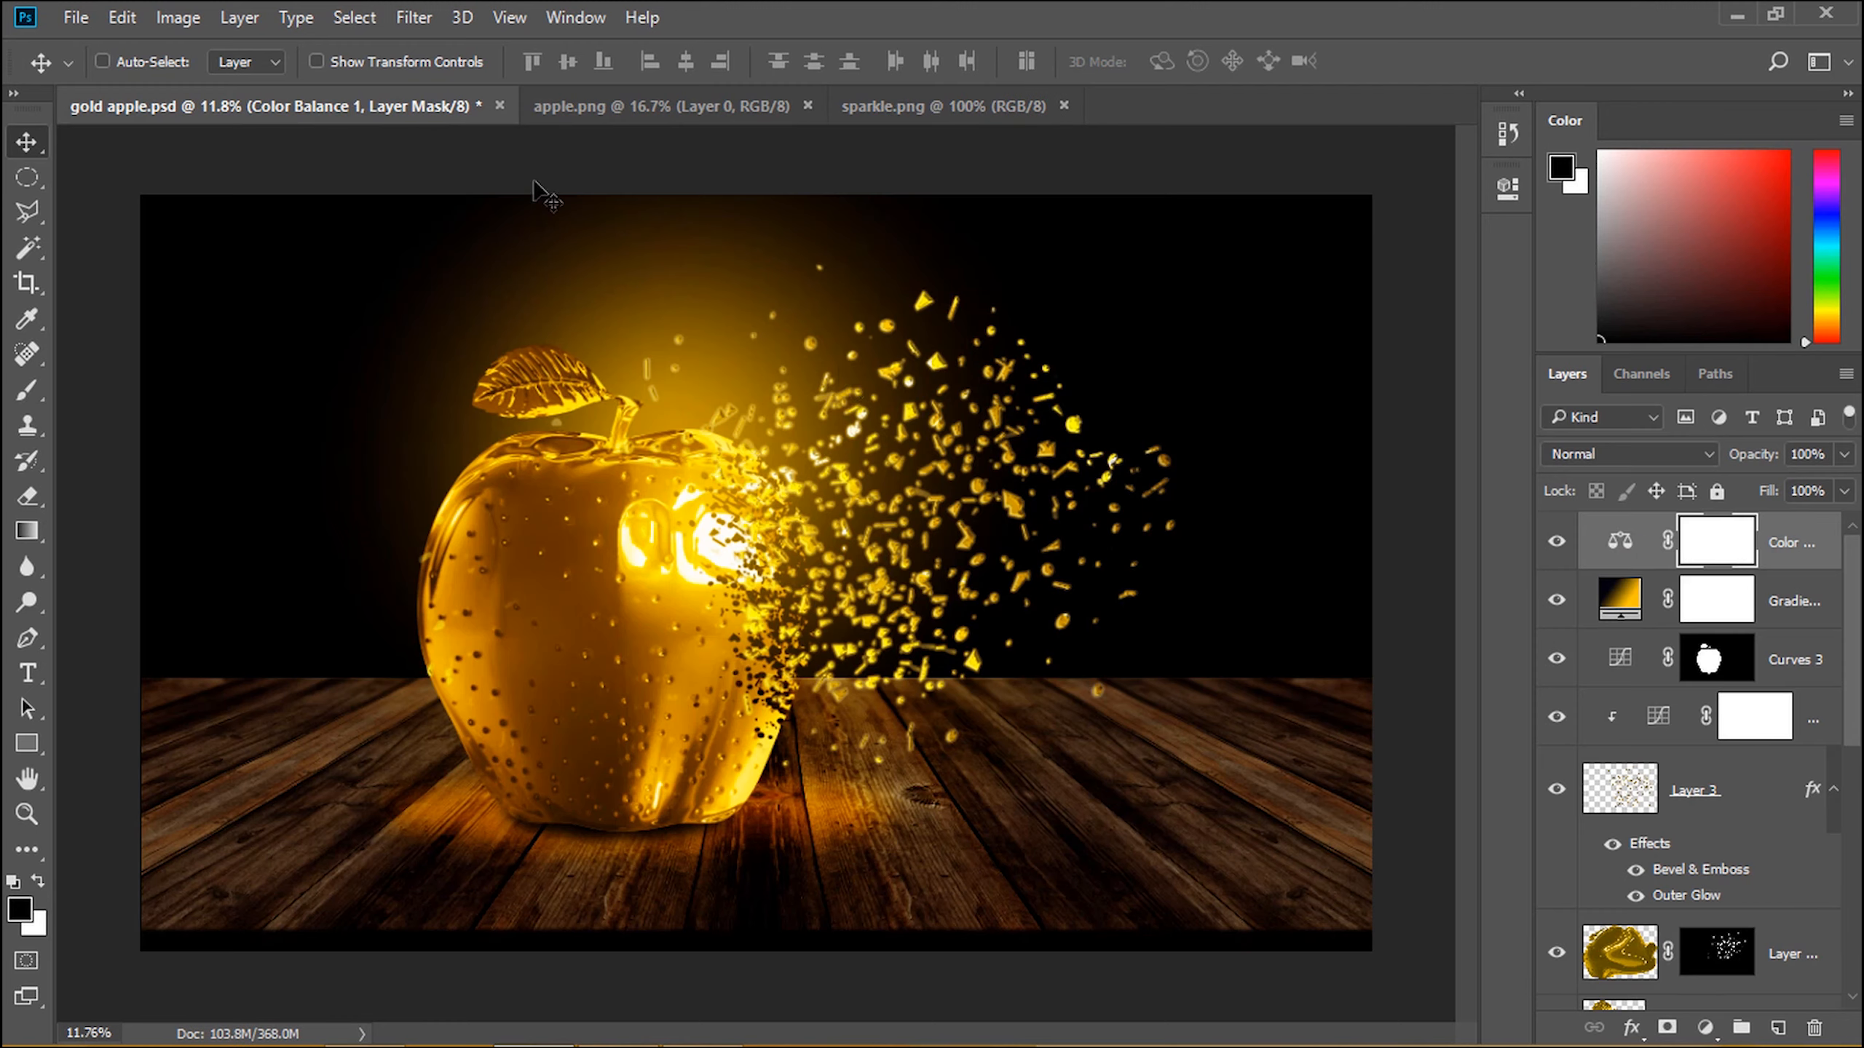
{"action": "left_click", "coordinate": [938, 102]}
{"action": "left_click_drag", "start_coordinate": [925, 415], "coordinate": [1202, 680]}
Step: Scale, rotate and position the sparkle layer diagonally over the flying fragments, and set its blend mode to Screen
{"action": "key", "text": "ctrl+t"}
{"action": "left_click_drag", "start_coordinate": [1269, 741], "coordinate": [1180, 361]}
{"action": "left_click_drag", "start_coordinate": [929, 433], "coordinate": [865, 387]}
{"action": "left_click_drag", "start_coordinate": [1121, 334], "coordinate": [1167, 400]}
{"action": "mouse_move", "coordinate": [1027, 440]}
{"action": "left_mouse_down"}
{"action": "mouse_move", "coordinate": [1045, 439]}
{"action": "mouse_move", "coordinate": [1028, 435]}
{"action": "left_mouse_up"}
{"action": "key", "text": "Return"}
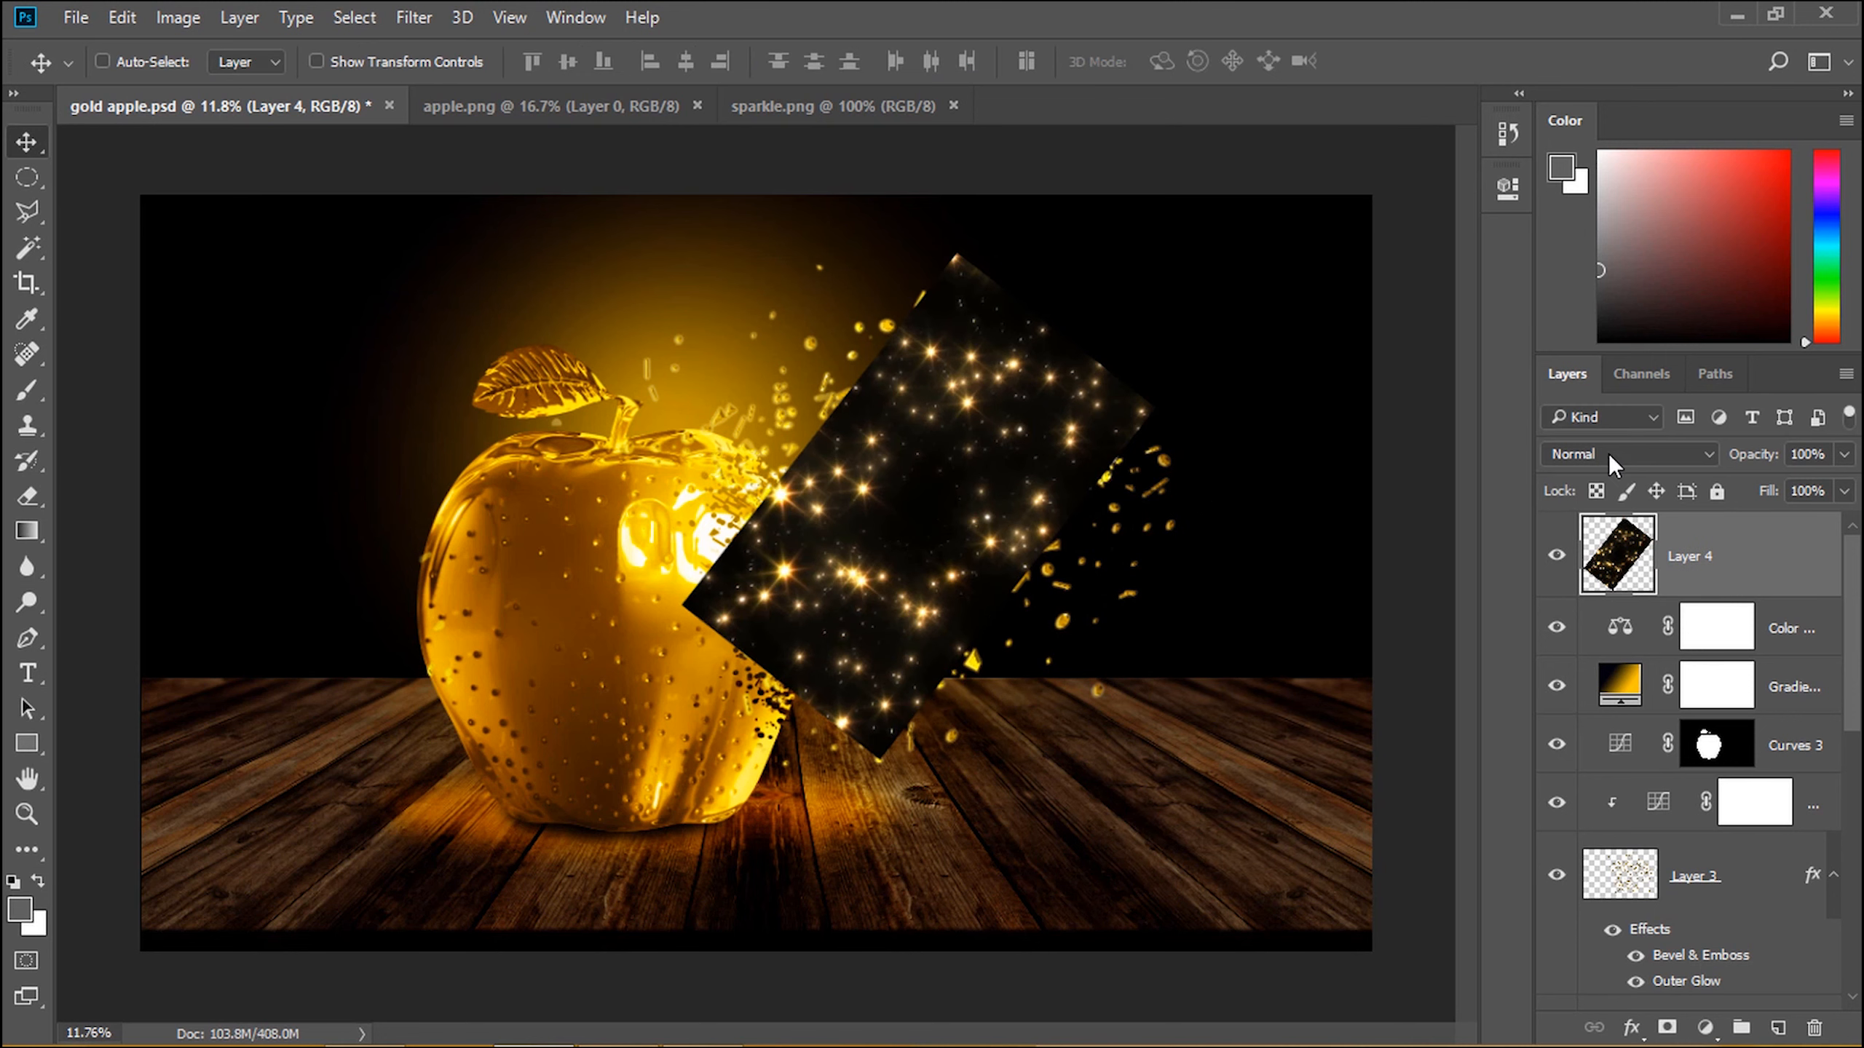
{"action": "left_click", "coordinate": [1607, 453]}
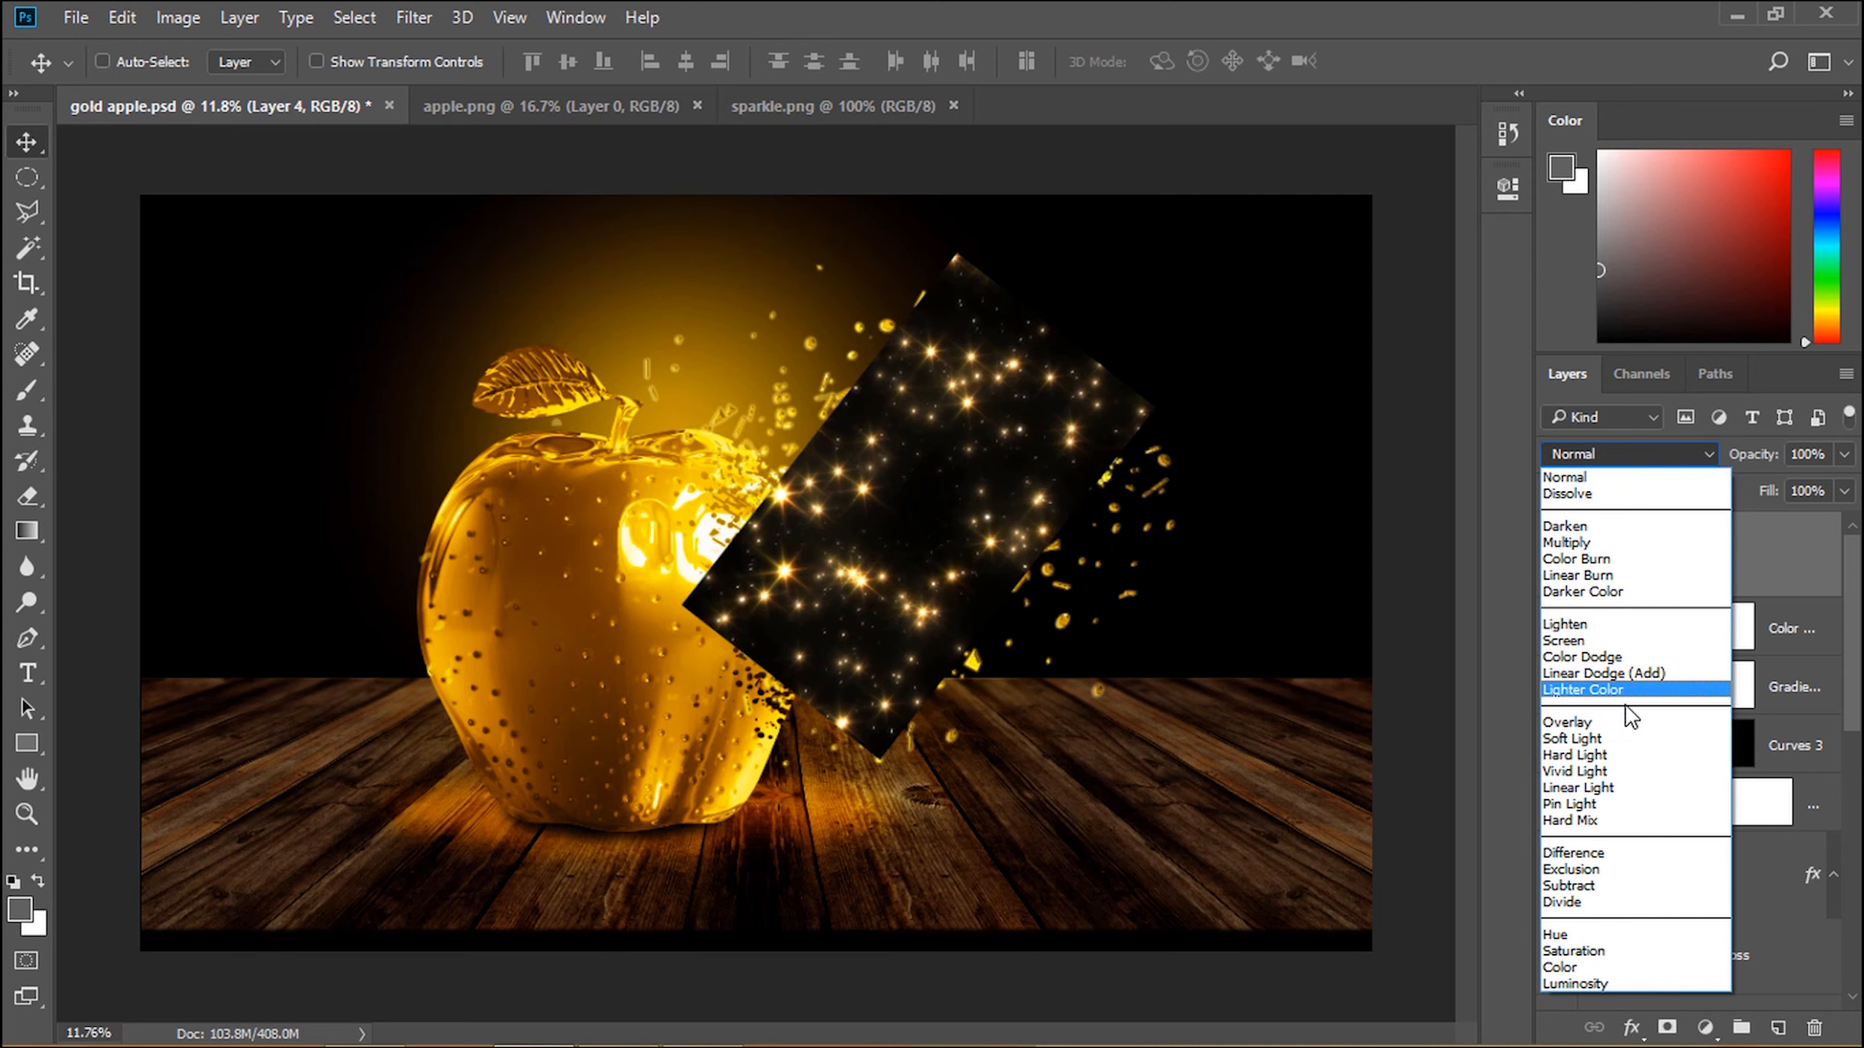
{"action": "left_click", "coordinate": [1625, 641]}
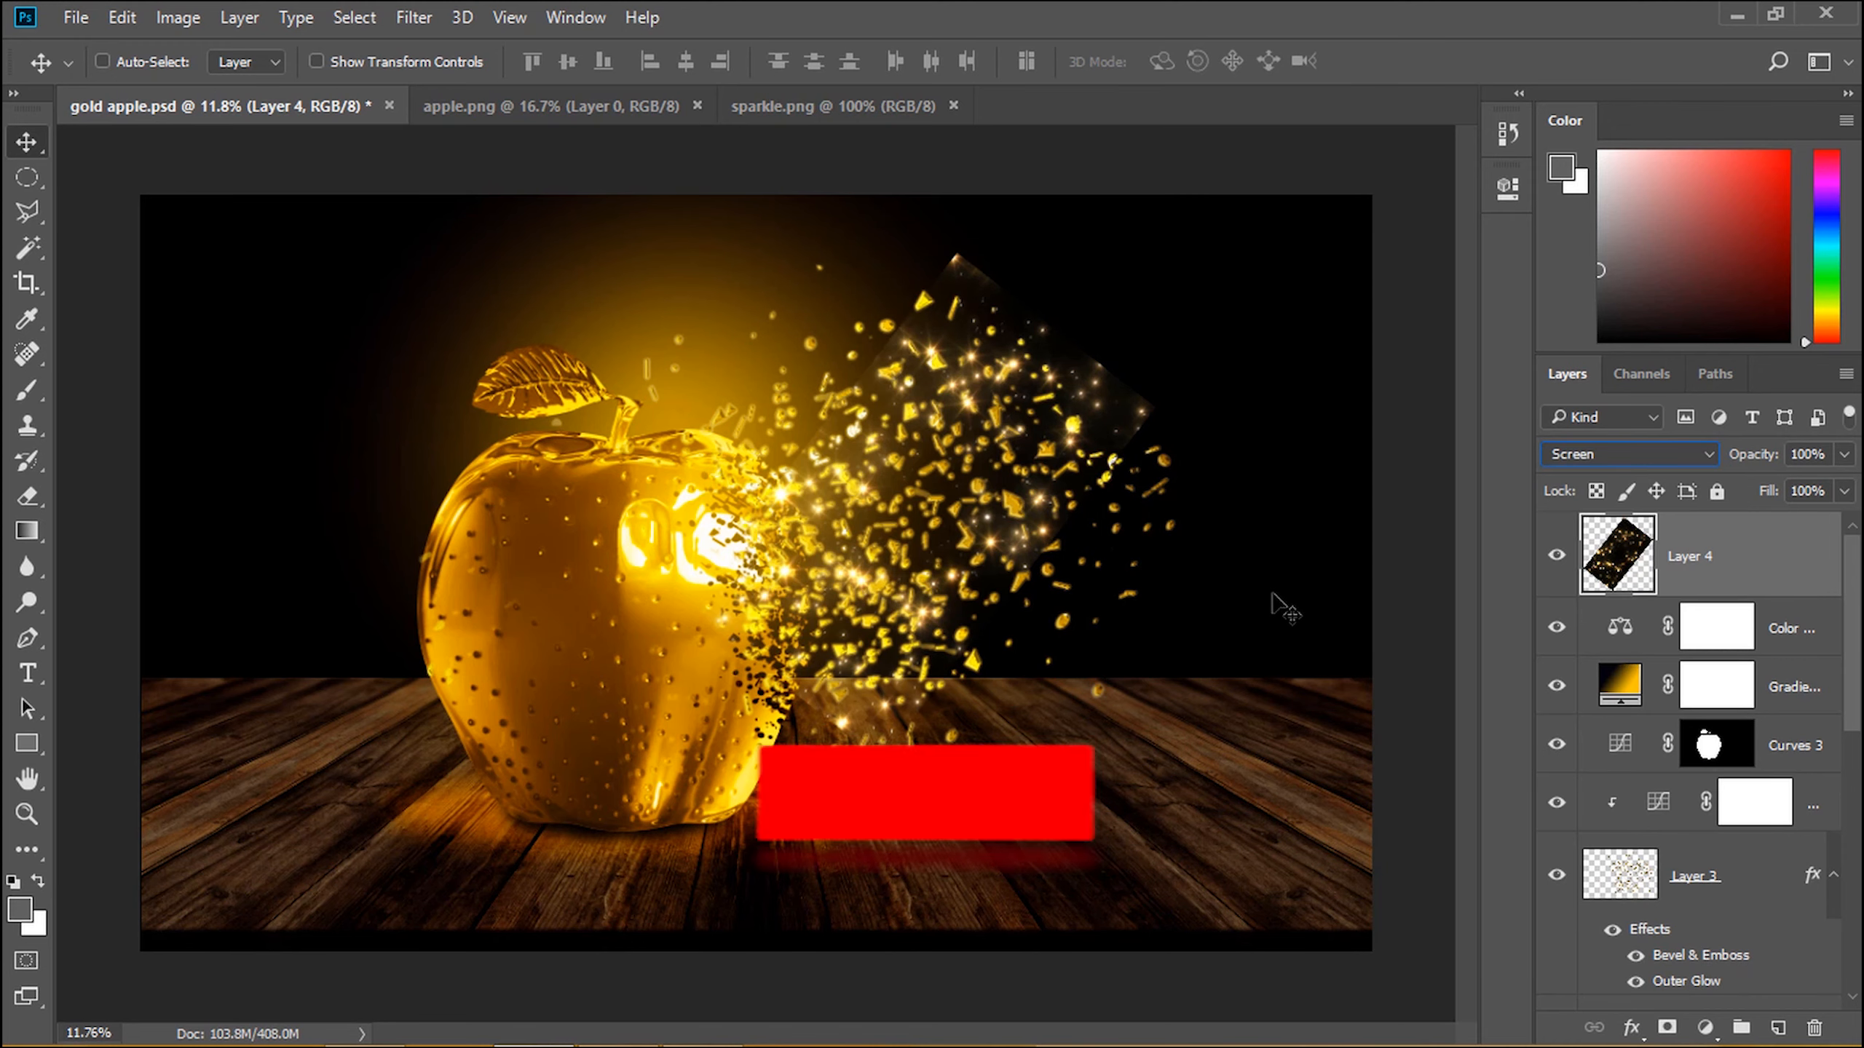
Step: Add a layer mask to the sparkle layer and hide its visible outer edges with a soft black 480 px brush
{"action": "left_click", "coordinate": [1666, 1027]}
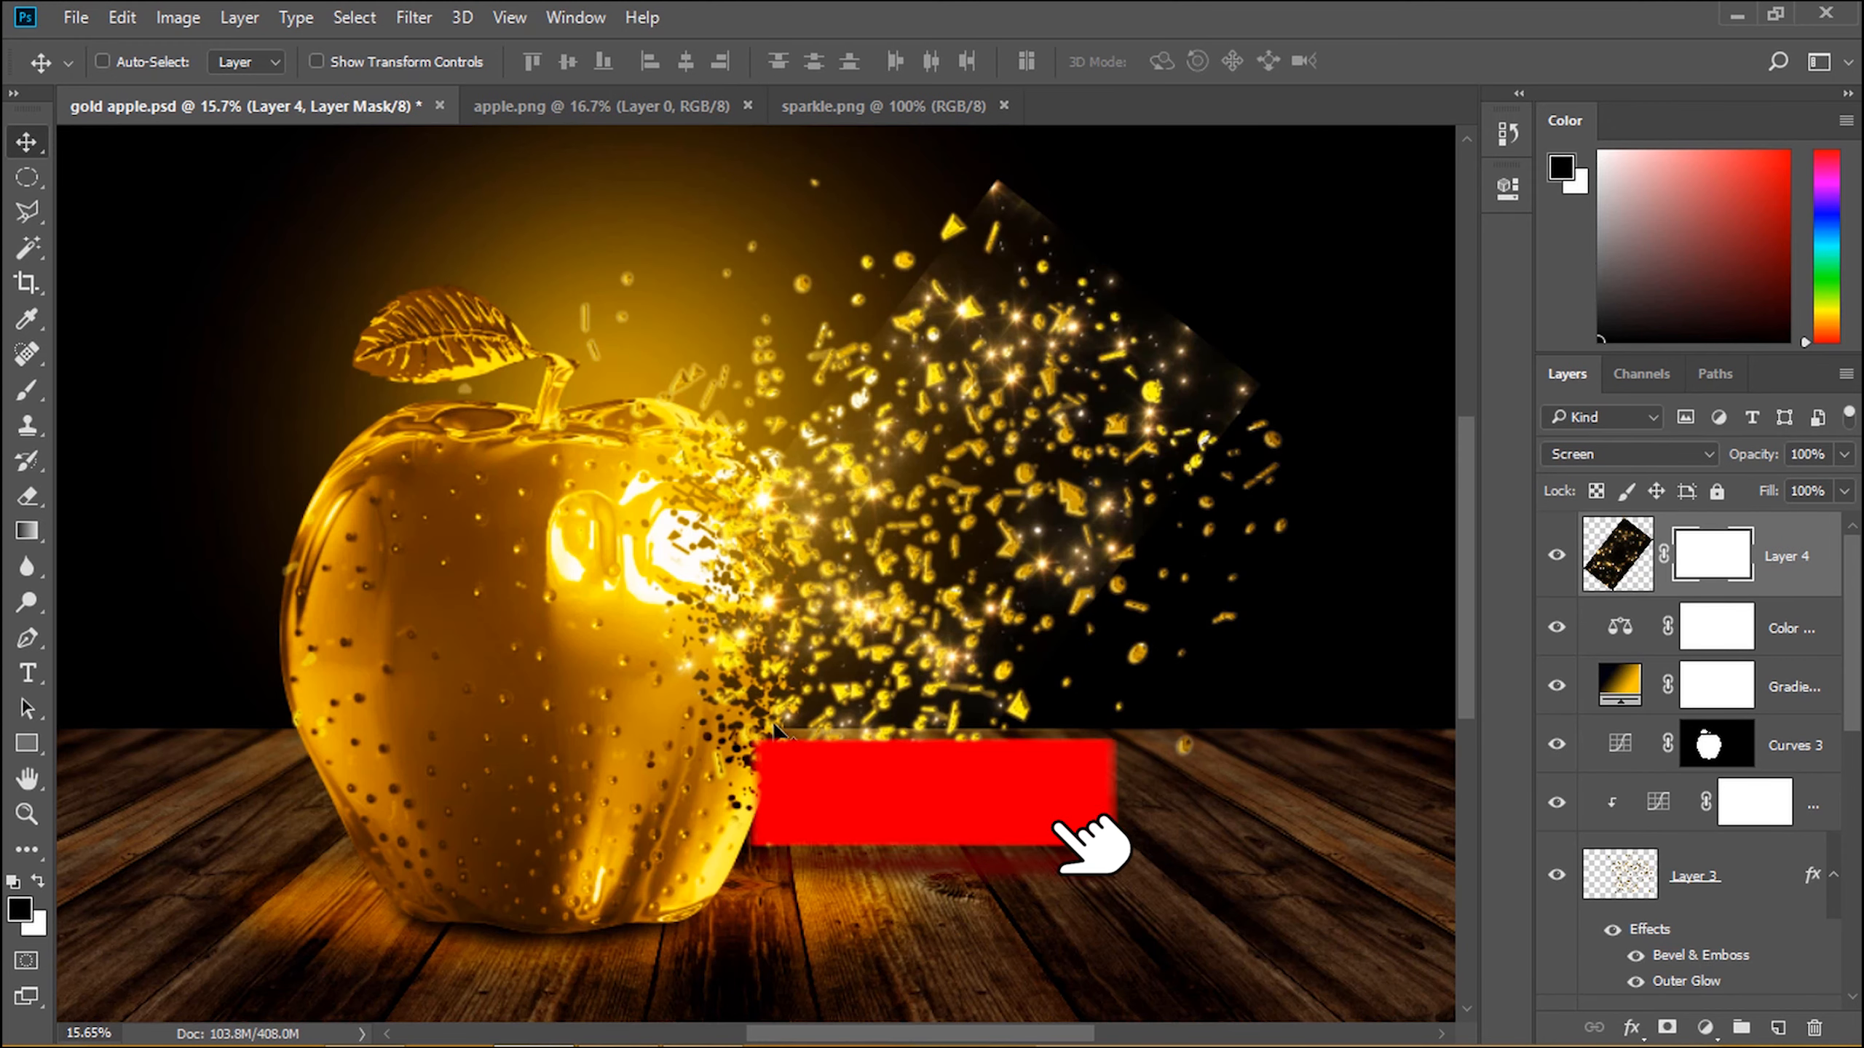
{"action": "key", "text": "b"}
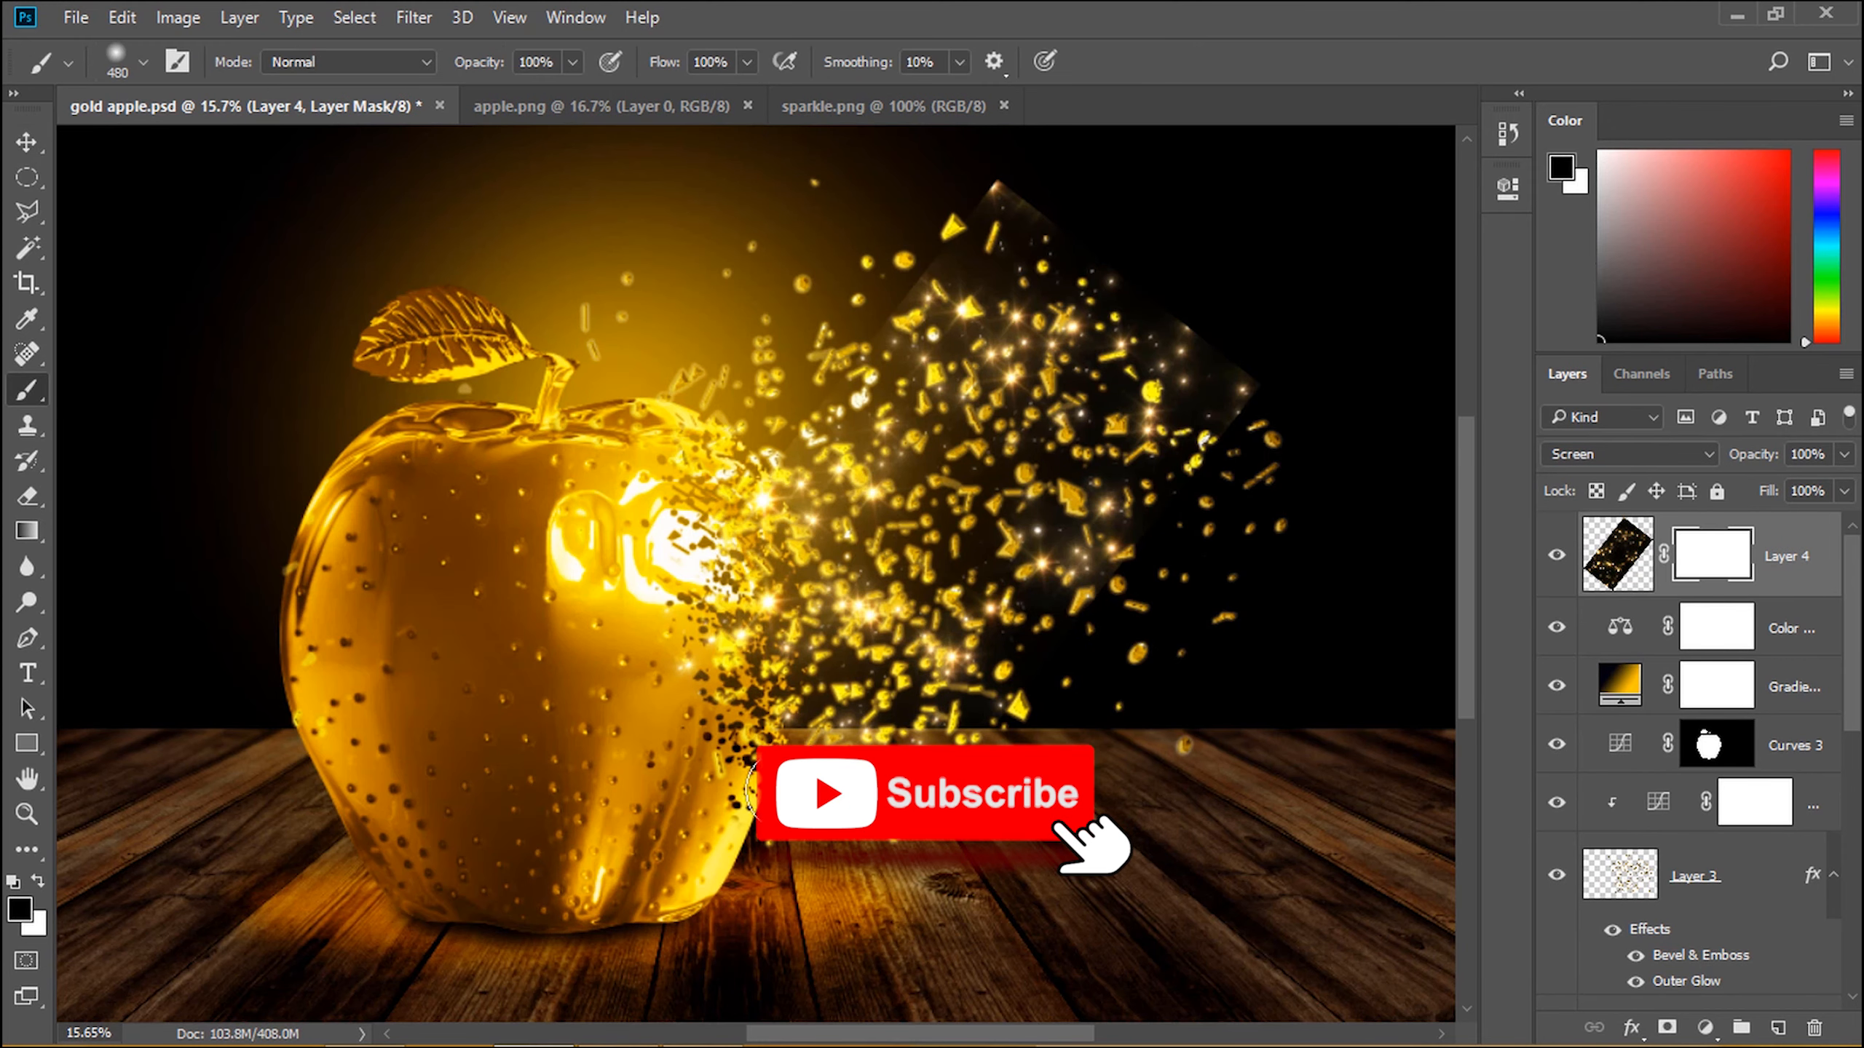
{"action": "left_click", "coordinate": [922, 817]}
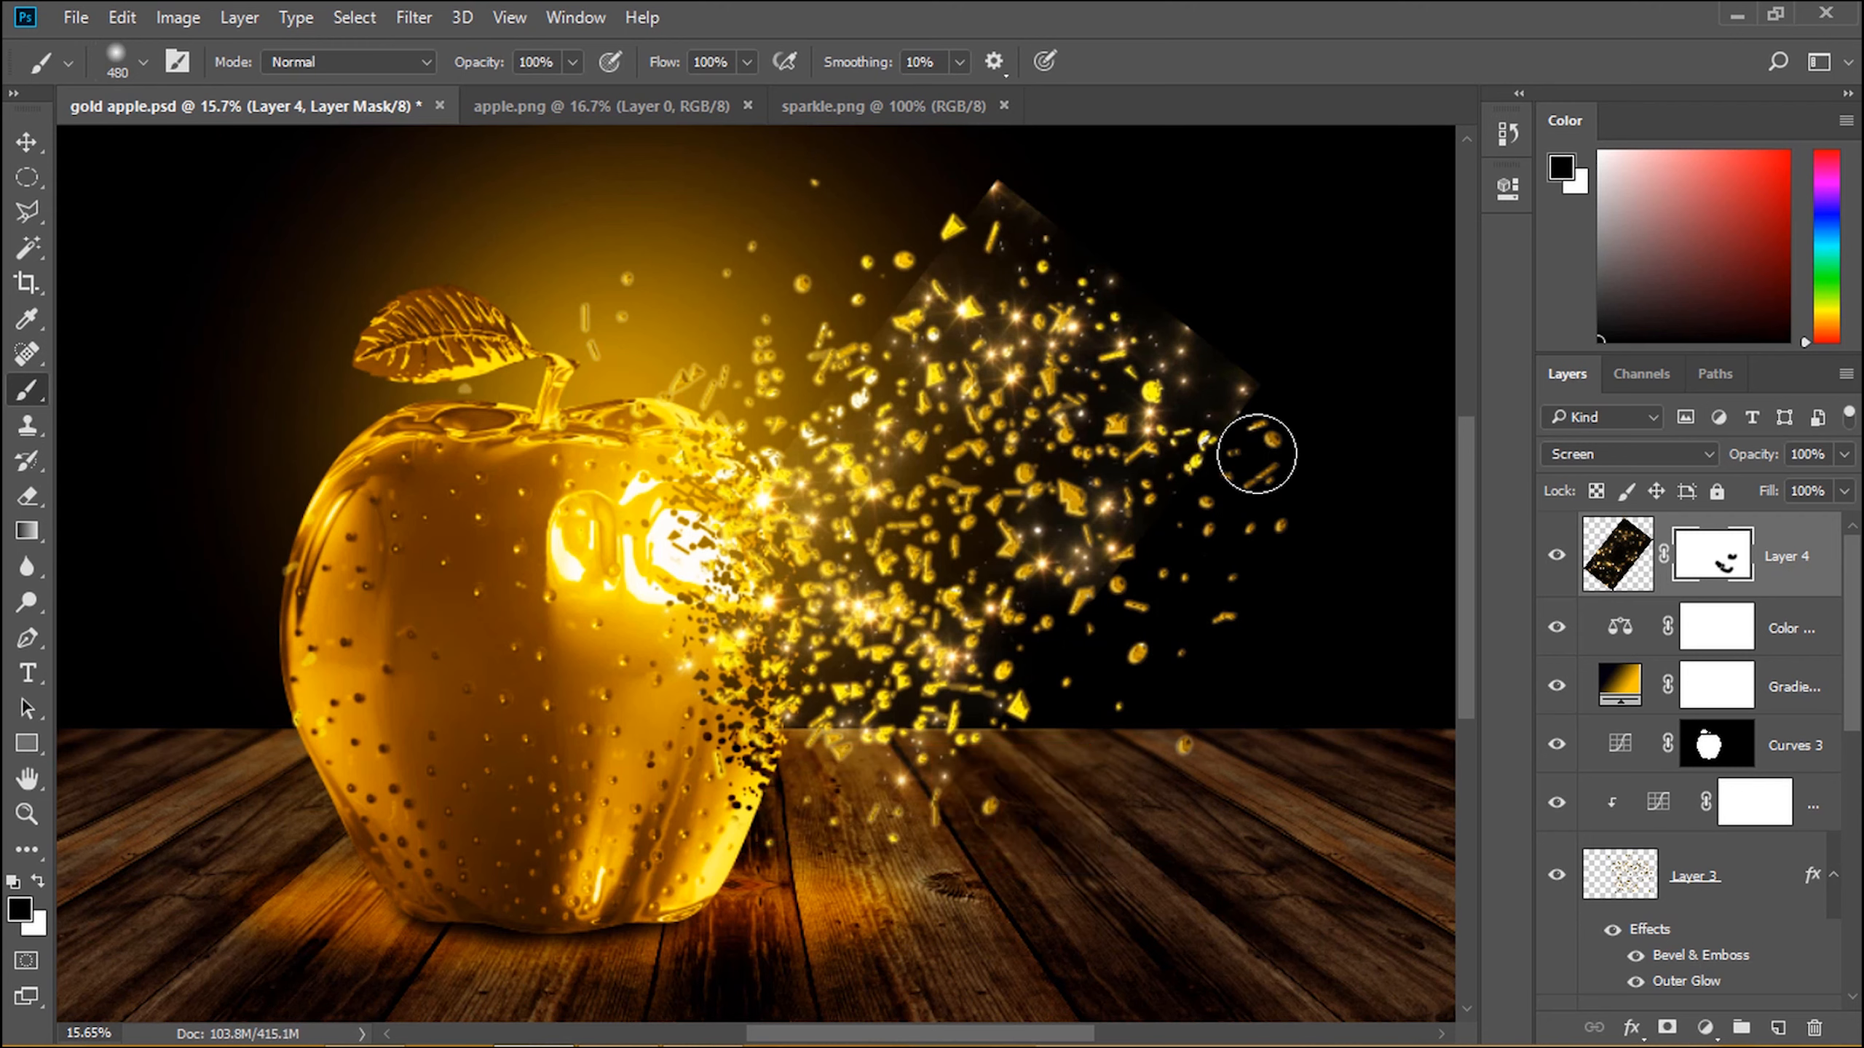
{"action": "left_click_drag", "start_coordinate": [999, 207], "coordinate": [1265, 382]}
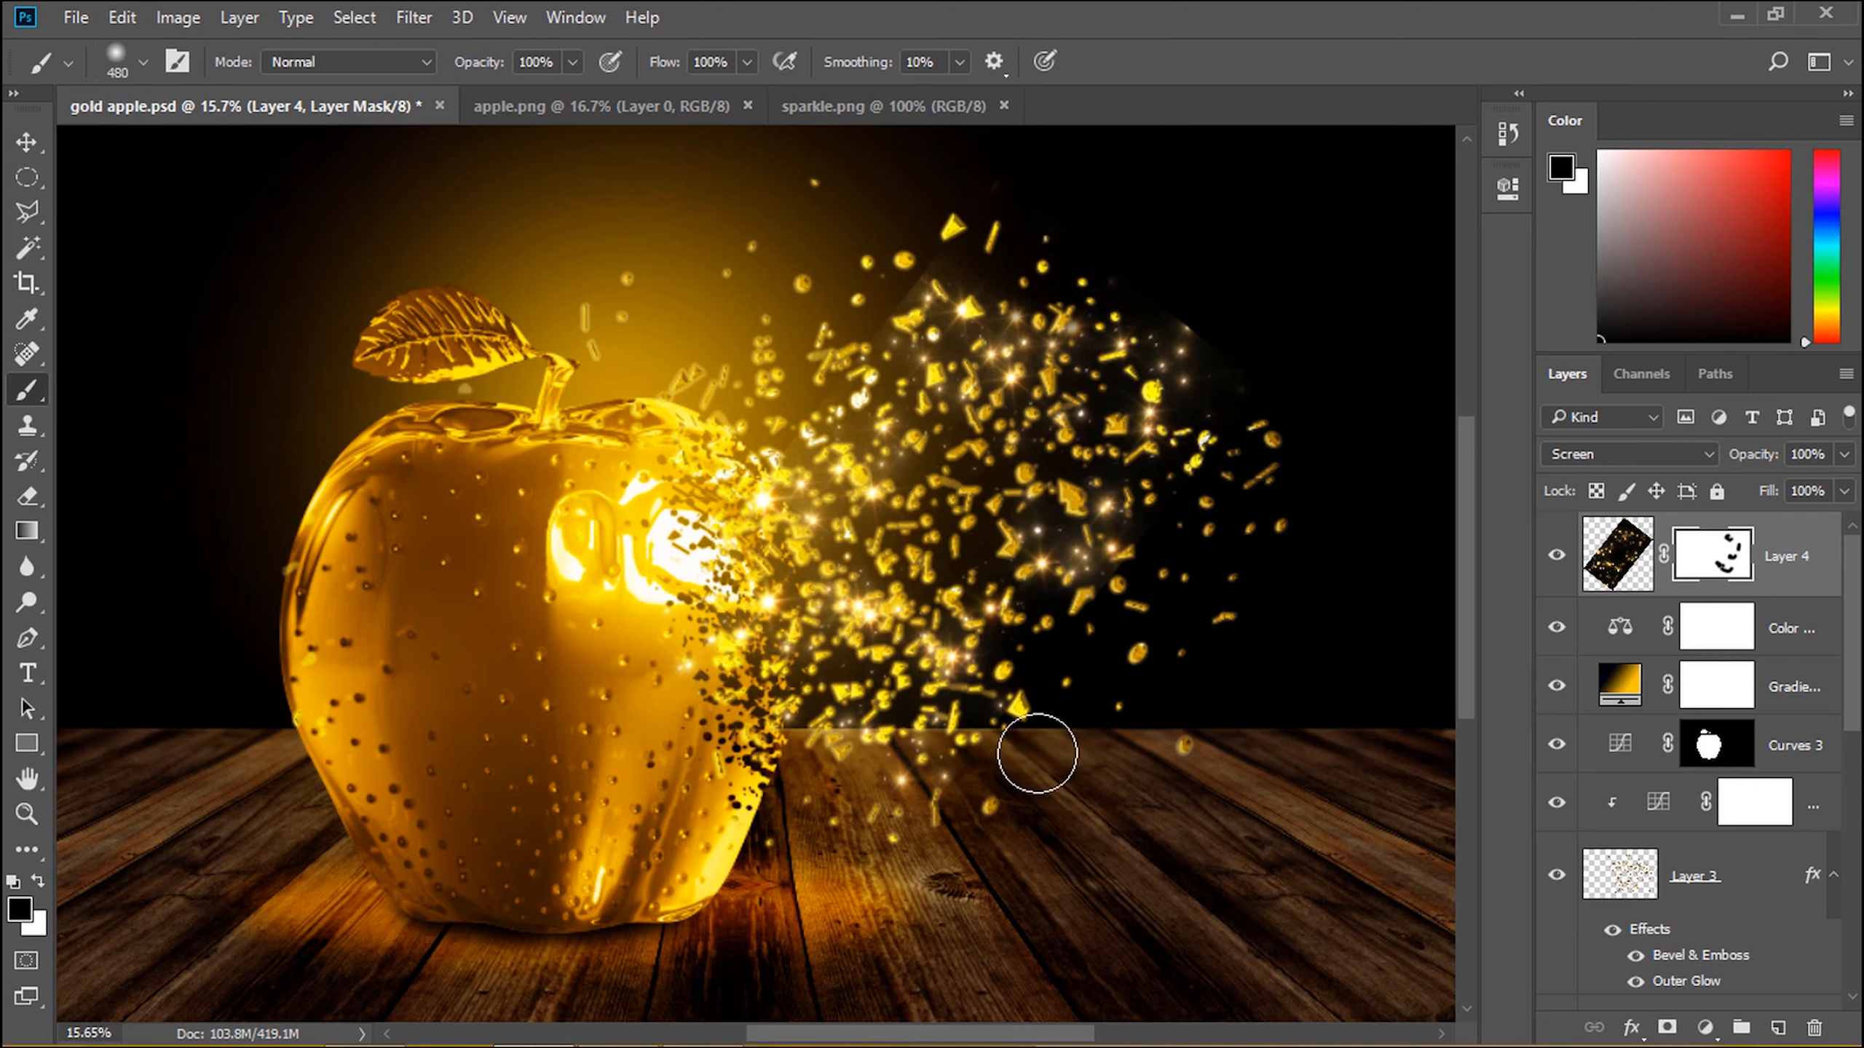